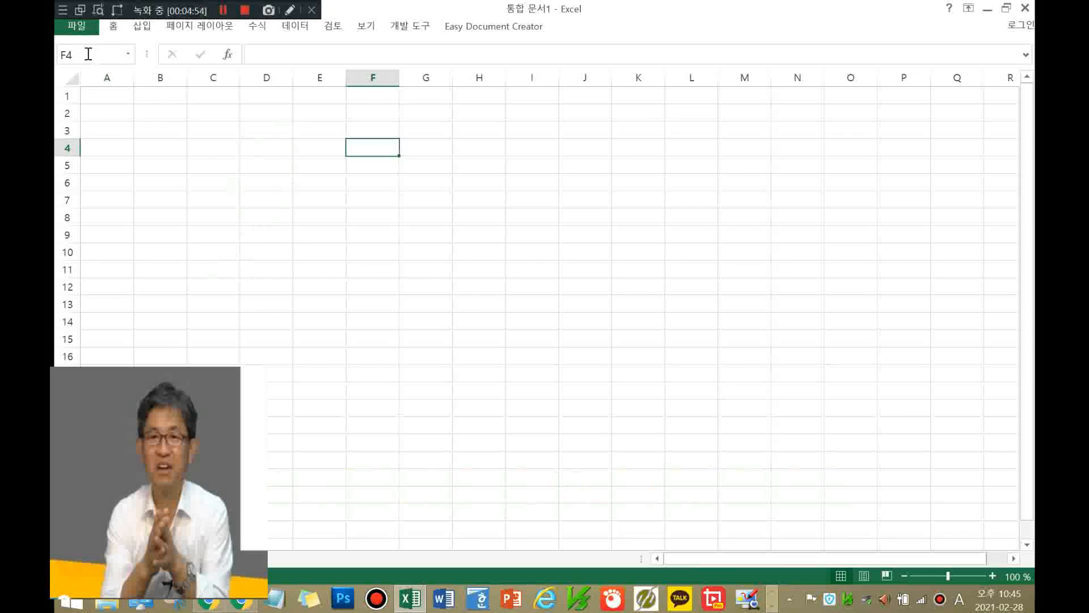
Step: Show the recent workbooks list on Excel's File > Open page
{"action": "left_click", "coordinate": [88, 33]}
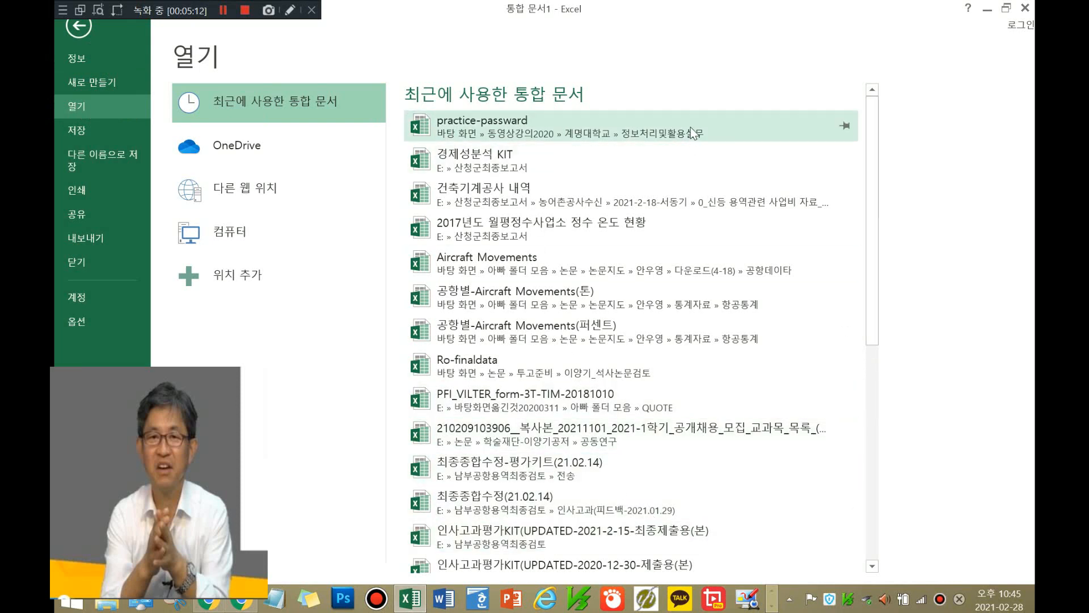
Step: Open practice-passward from the Recent Workbooks list
{"action": "left_click", "coordinate": [739, 123]}
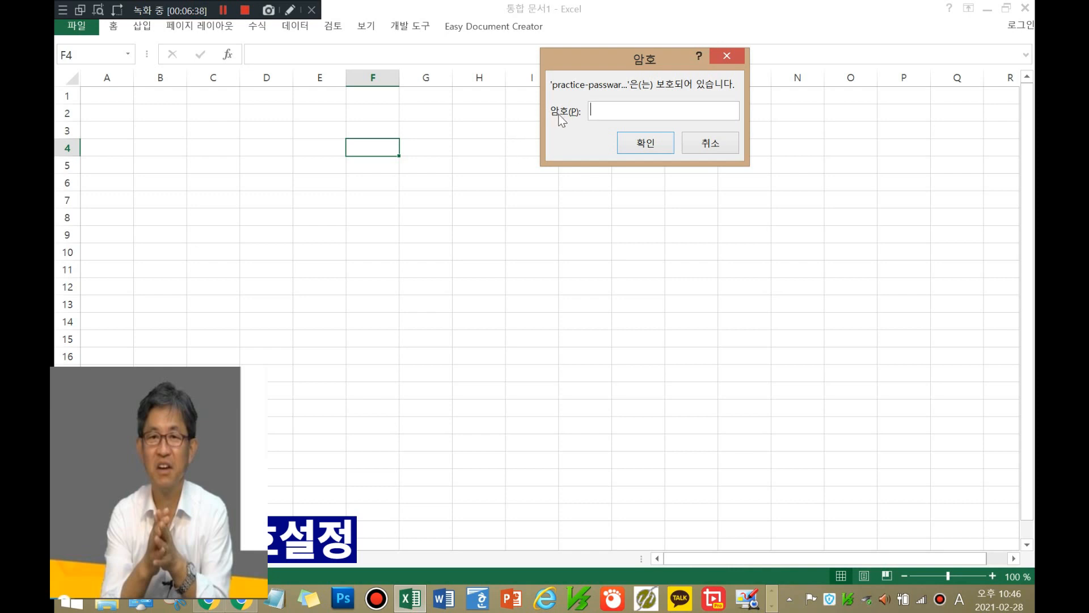
Step: Enter the opening password, then the write password, to open practice-passward
{"action": "type", "text": "1234"}
{"action": "left_click", "coordinate": [650, 145]}
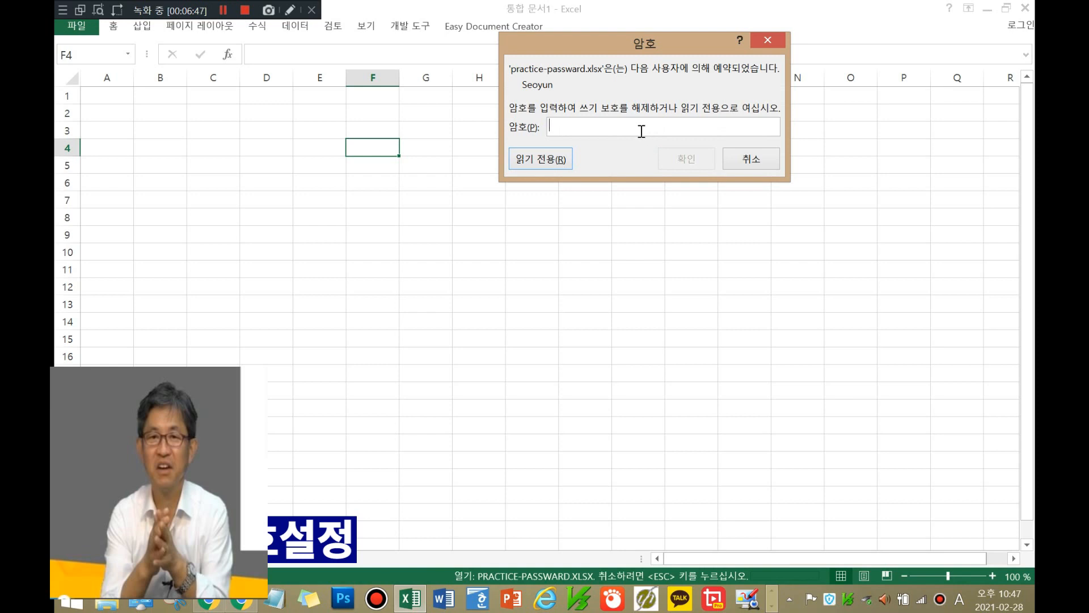
{"action": "type", "text": "12"}
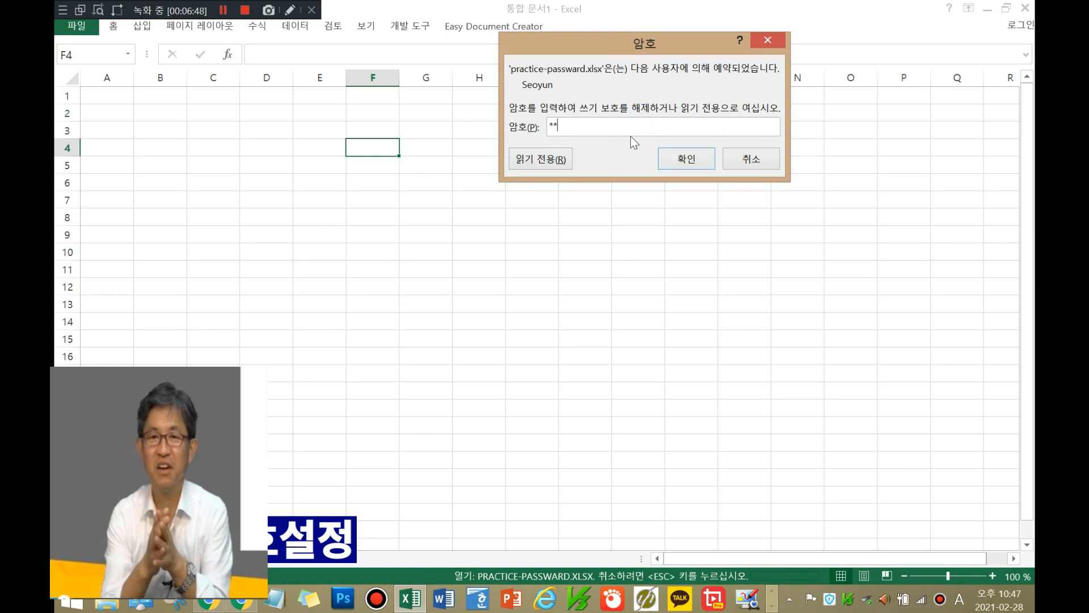
{"action": "type", "text": "34"}
{"action": "left_click", "coordinate": [678, 156]}
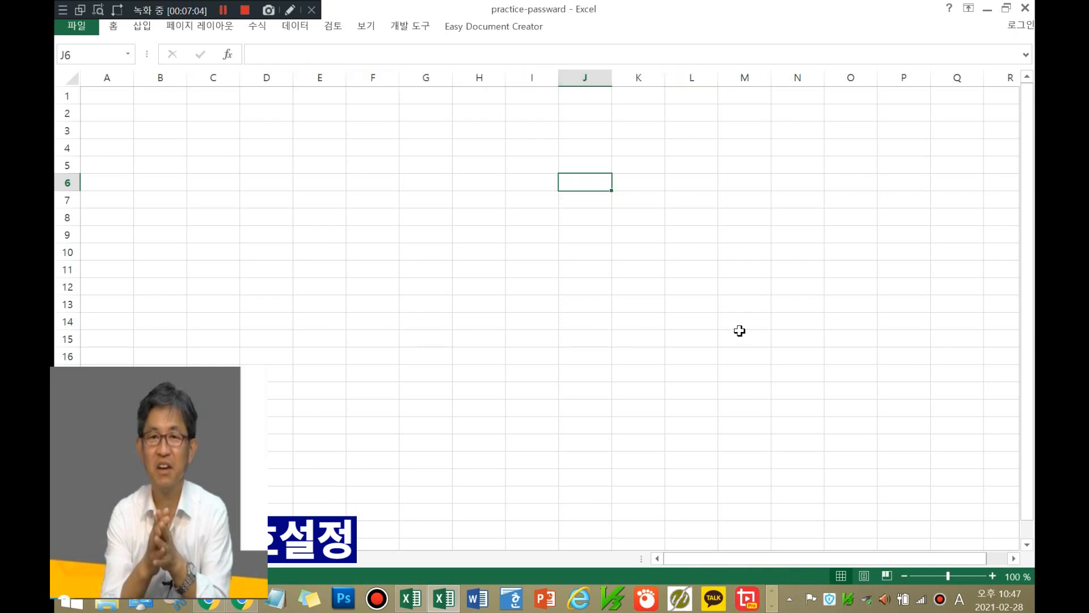
Step: Open the Save As dialog on the current 정보처리및활용실무 folder
{"action": "left_click", "coordinate": [84, 28]}
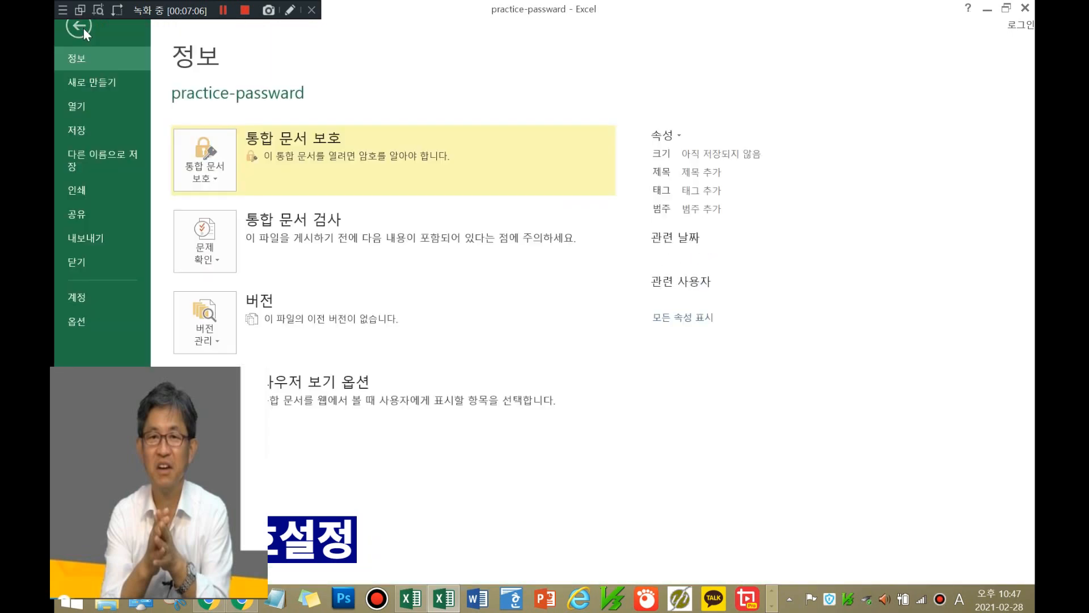
{"action": "left_click", "coordinate": [87, 156]}
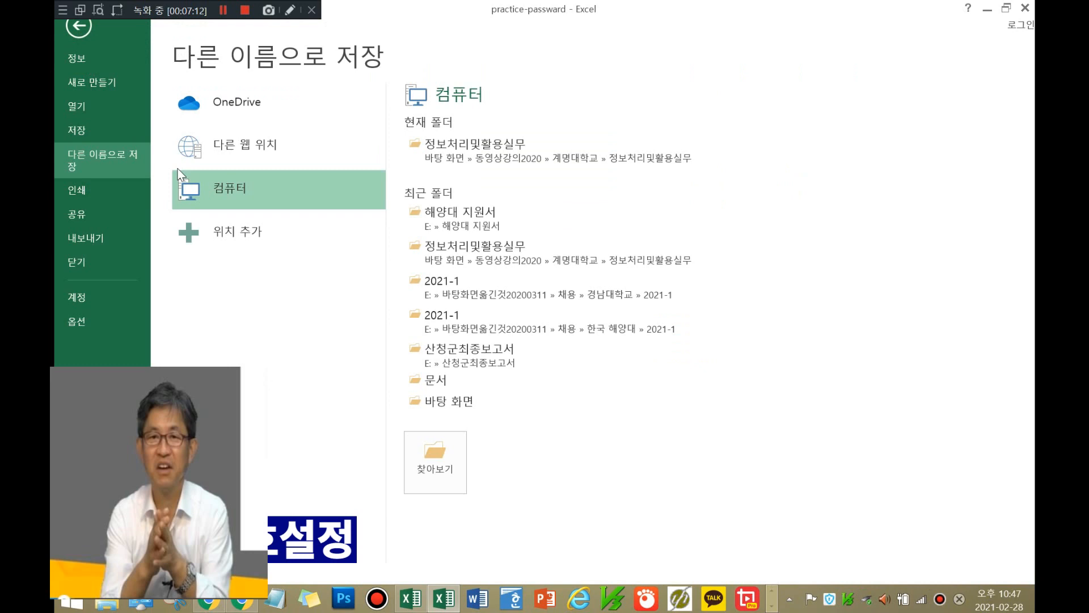
{"action": "left_click", "coordinate": [434, 159]}
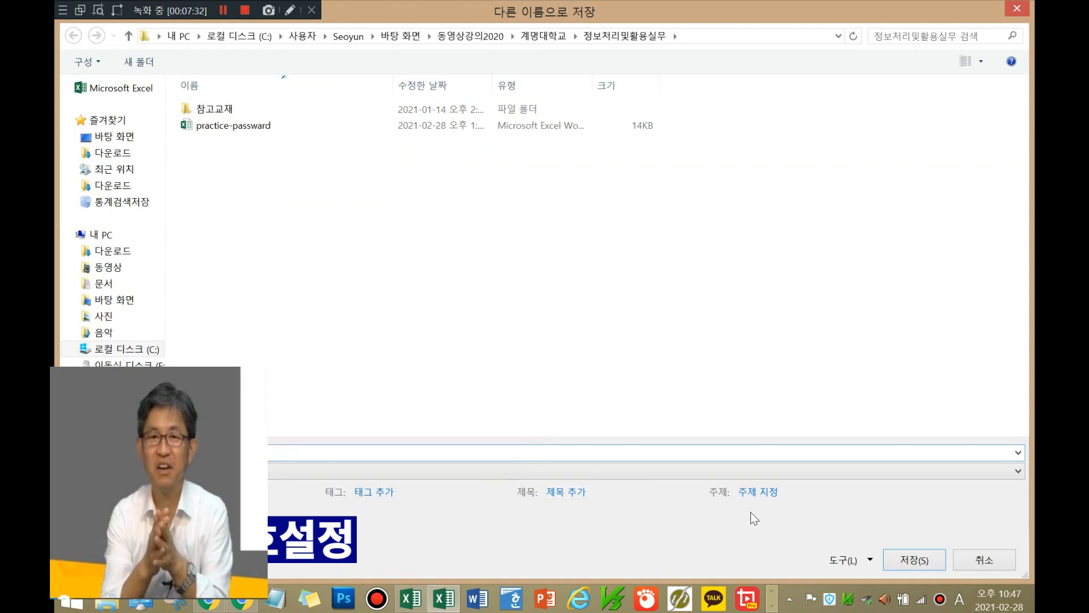
{"action": "left_click", "coordinate": [871, 560]}
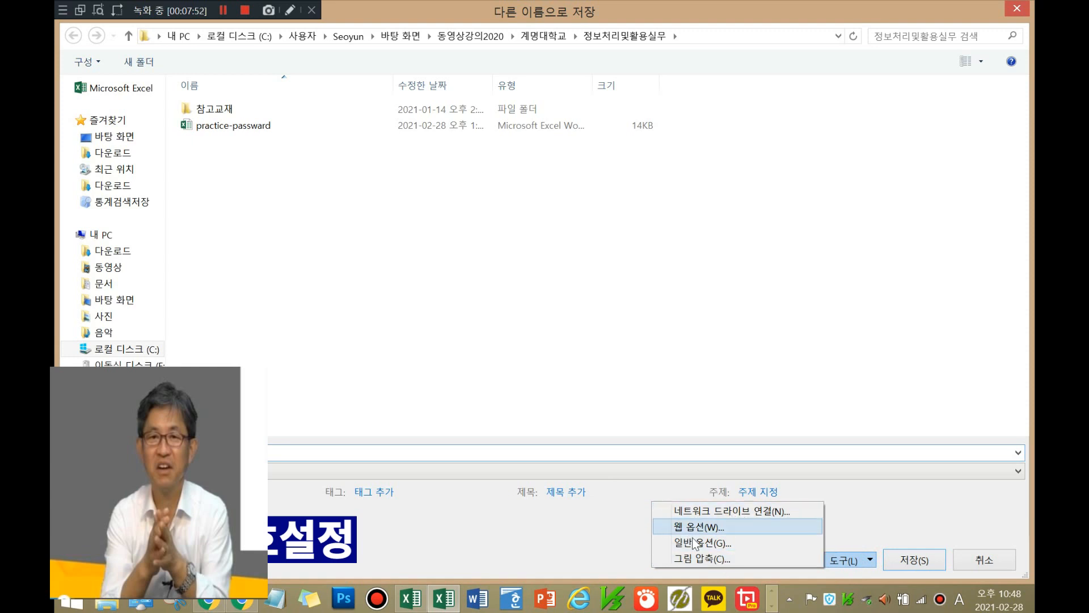
{"action": "left_click", "coordinate": [692, 544]}
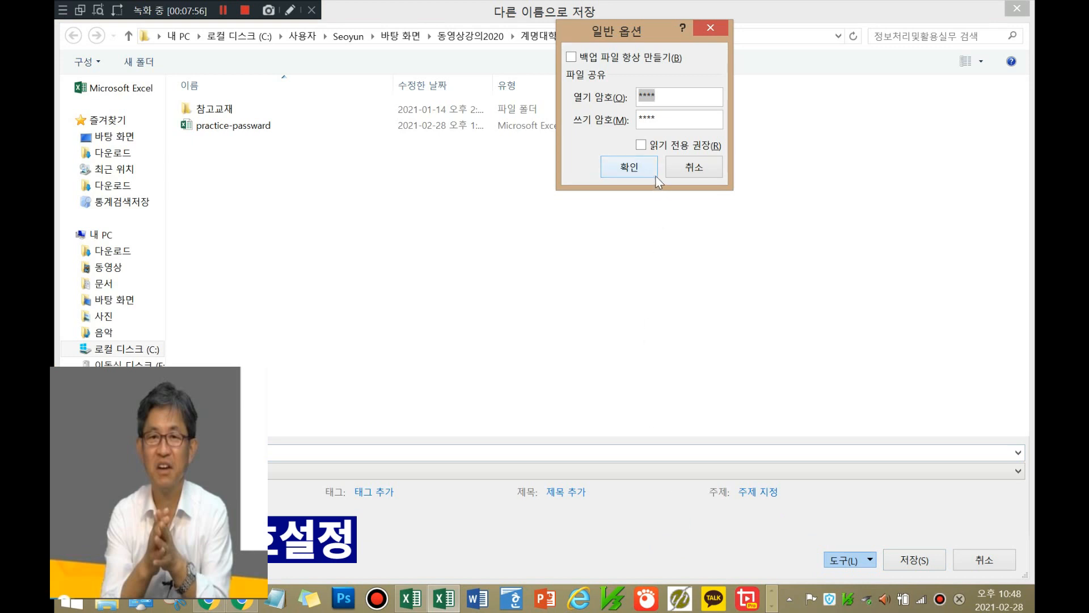
{"action": "left_click", "coordinate": [676, 94]}
{"action": "left_click", "coordinate": [627, 167]}
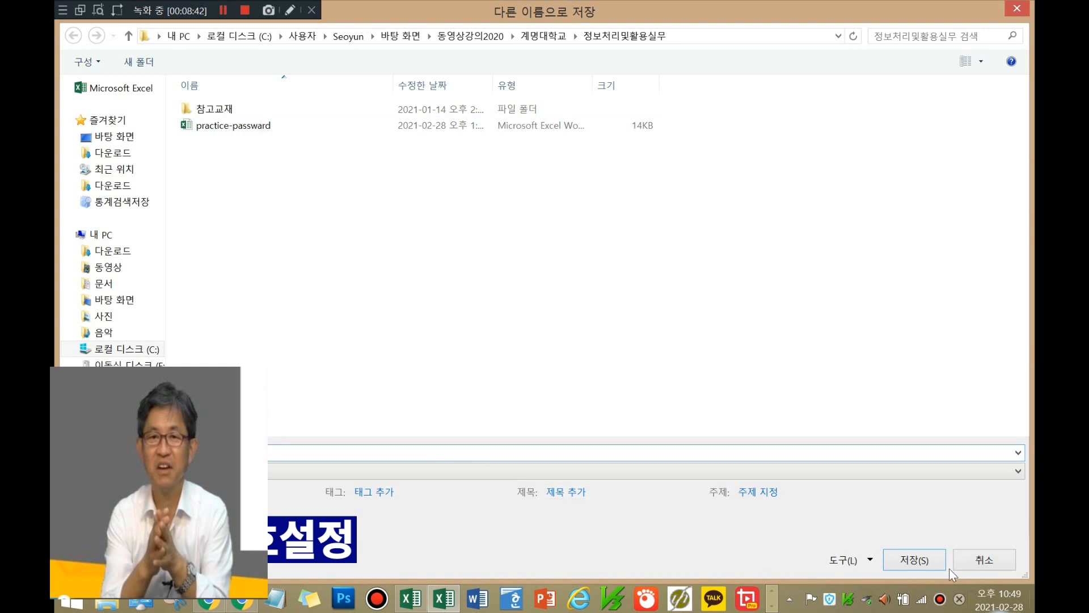
Step: Delete the opening password in General Options
{"action": "left_click", "coordinate": [869, 560]}
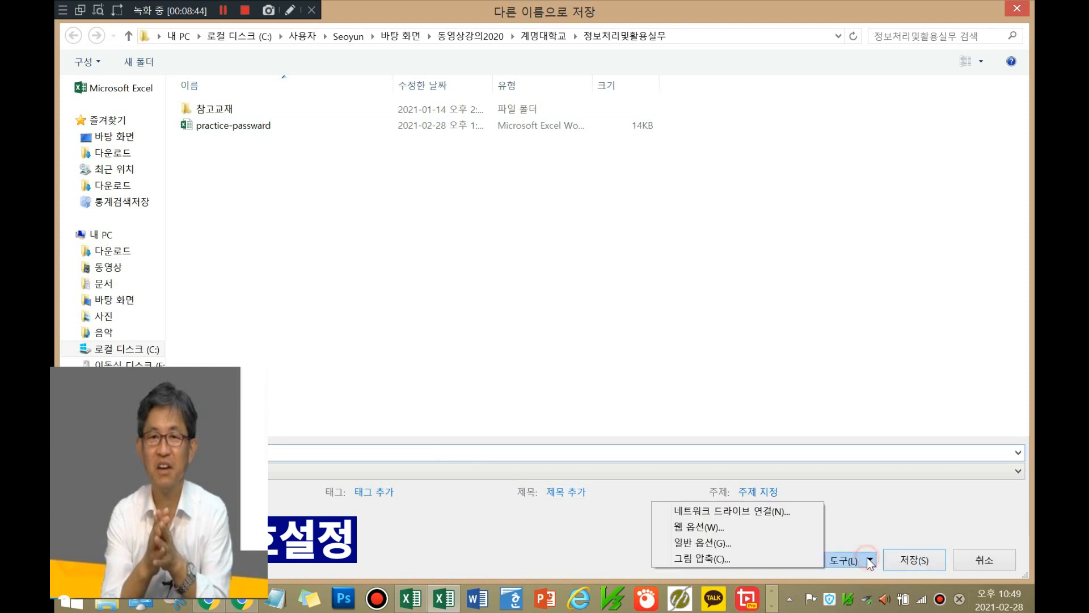
{"action": "left_click", "coordinate": [816, 540]}
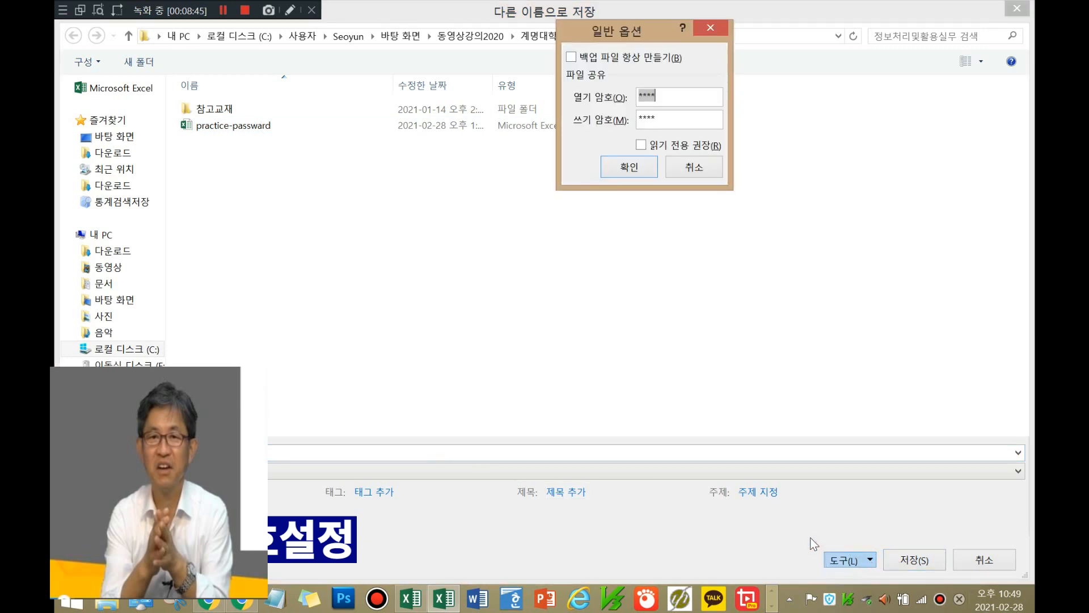
{"action": "left_click", "coordinate": [678, 100]}
{"action": "key", "text": "BackSpace"}
{"action": "key", "text": "BackSpace"}
{"action": "key", "text": "BackSpace"}
{"action": "key", "text": "BackSpace"}
{"action": "left_click", "coordinate": [637, 166]}
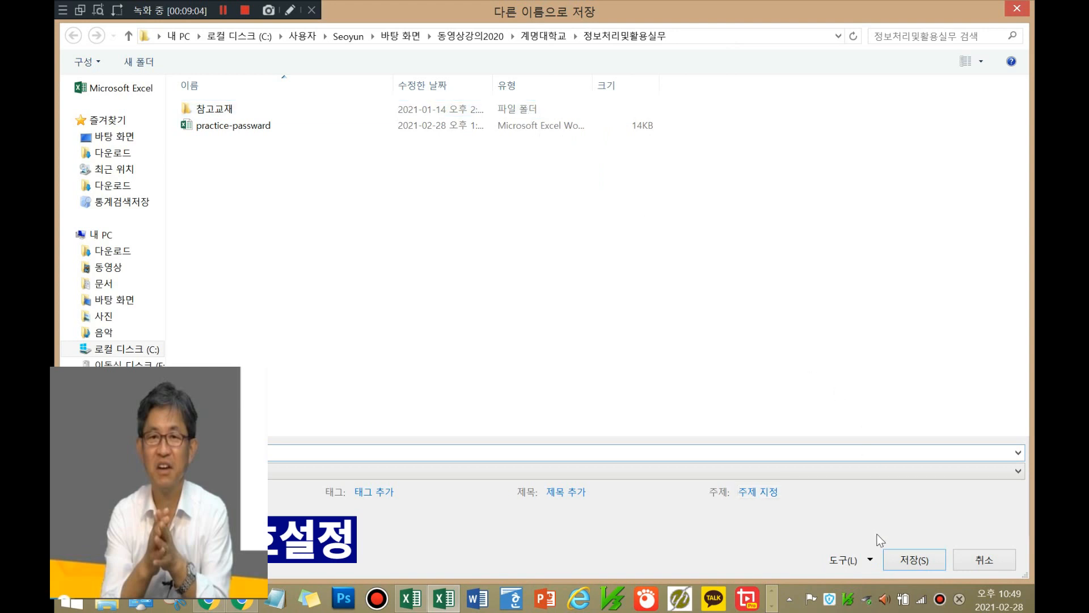
Step: Delete the write-protection password in General Options
{"action": "left_click", "coordinate": [869, 558]}
{"action": "left_click", "coordinate": [777, 548]}
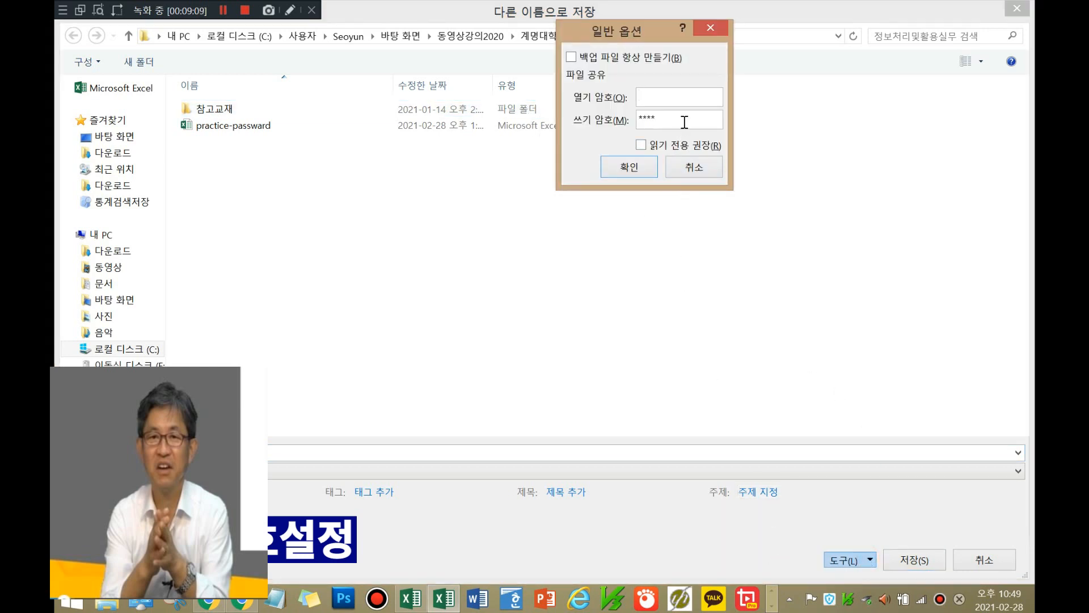
{"action": "left_click", "coordinate": [688, 120]}
{"action": "key", "text": "BackSpace"}
{"action": "key", "text": "BackSpace"}
{"action": "key", "text": "BackSpace"}
{"action": "key", "text": "BackSpace"}
{"action": "left_click", "coordinate": [653, 171]}
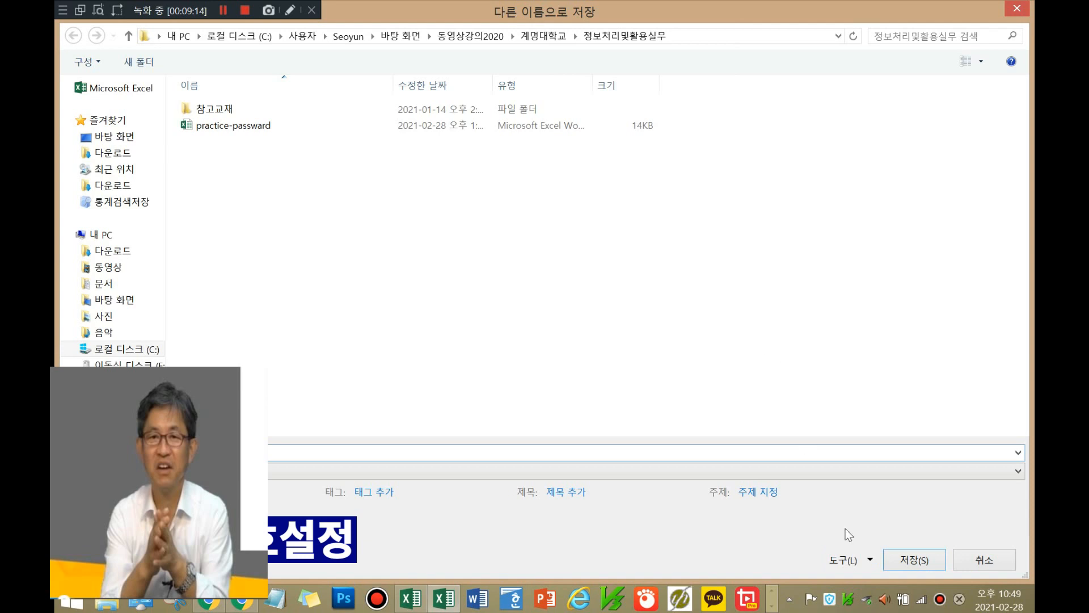
Step: Save over practice-passward.xlsx, confirming the replacement
{"action": "left_click", "coordinate": [914, 567]}
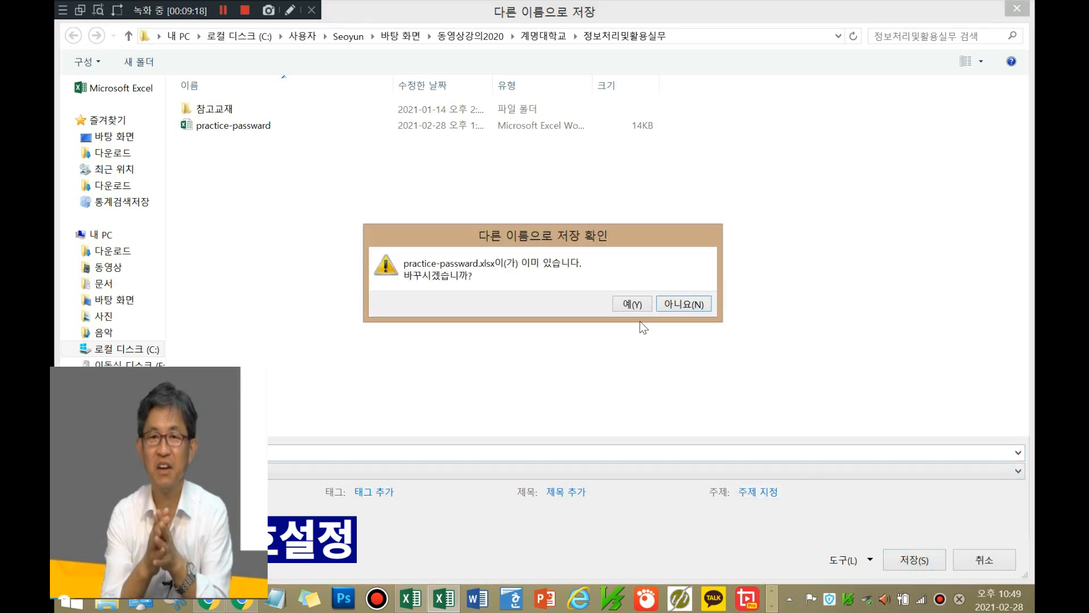
{"action": "left_click", "coordinate": [634, 305]}
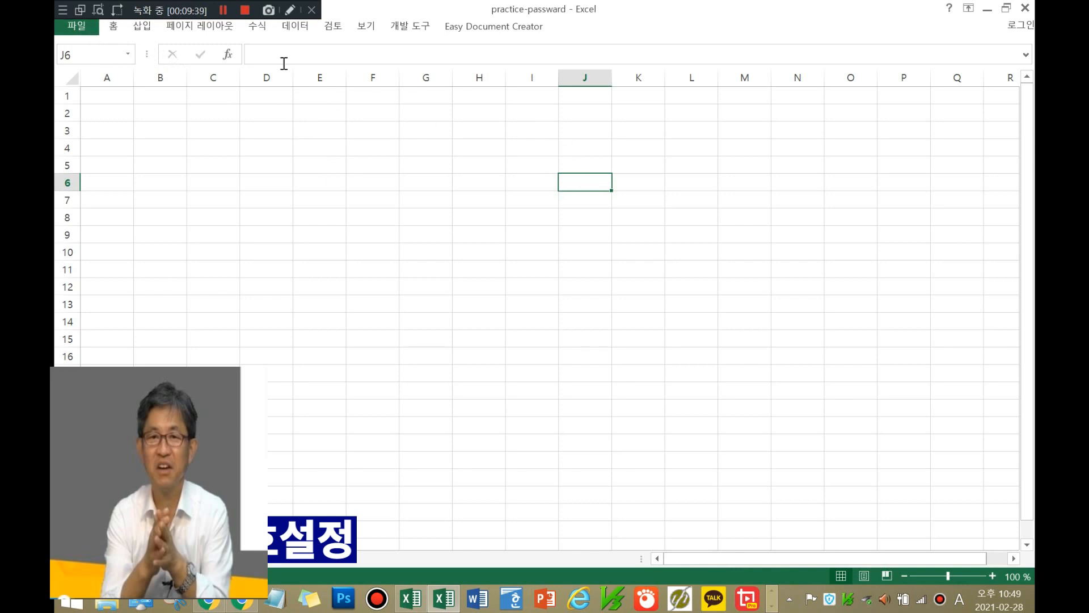
{"action": "left_click", "coordinate": [93, 26]}
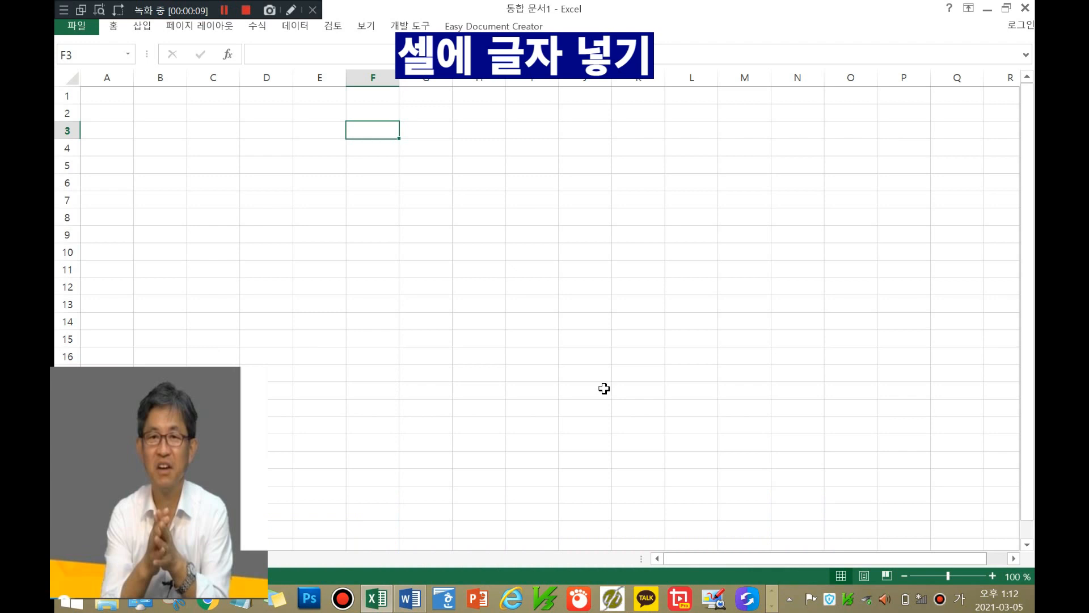
Step: Enter 택스트 입력 연습 into cell F3
{"action": "type", "text": "테슽"}
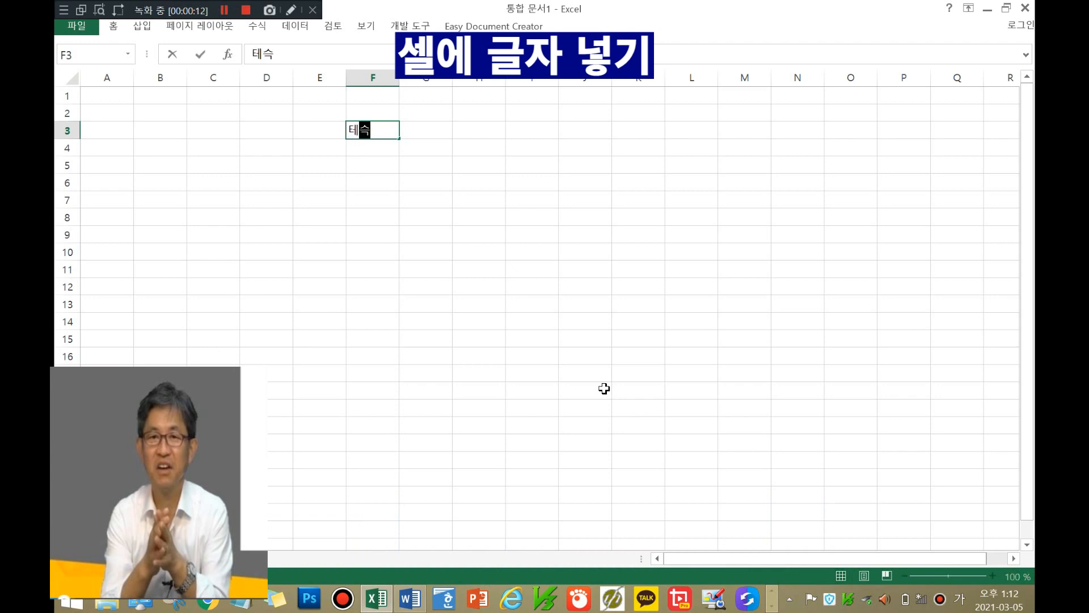
{"action": "key", "text": "BackSpace"}
{"action": "key", "text": "BackSpace"}
{"action": "key", "text": "BackSpace"}
{"action": "key", "text": "BackSpace"}
{"action": "type", "text": "택스트 입력 연습"}
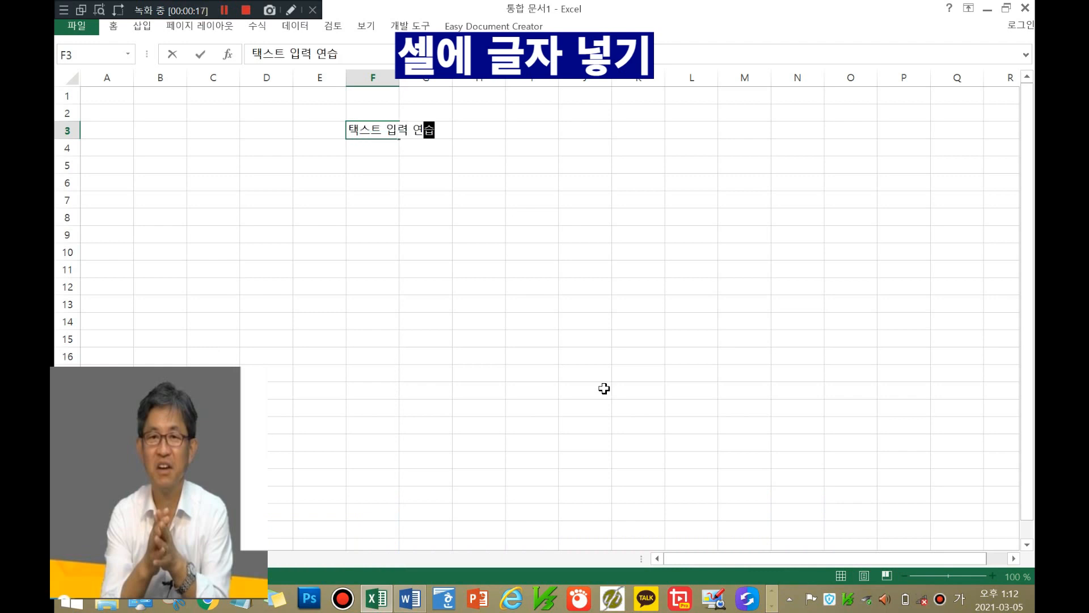
{"action": "left_click", "coordinate": [469, 167]}
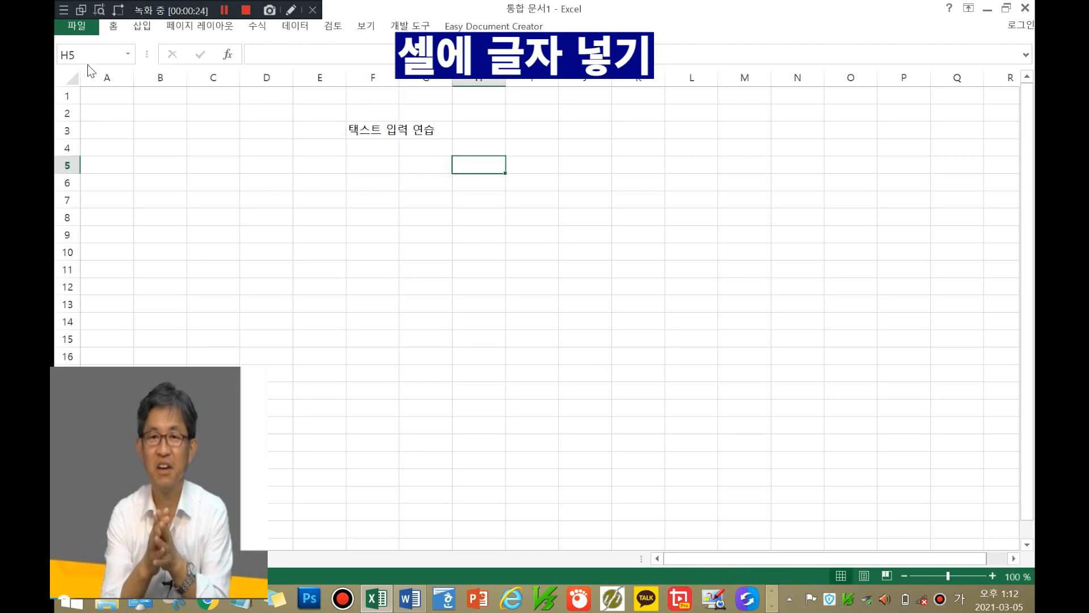
Step: Select row 1 and columns F and E in turn, then select cell K8
{"action": "left_click", "coordinate": [62, 97]}
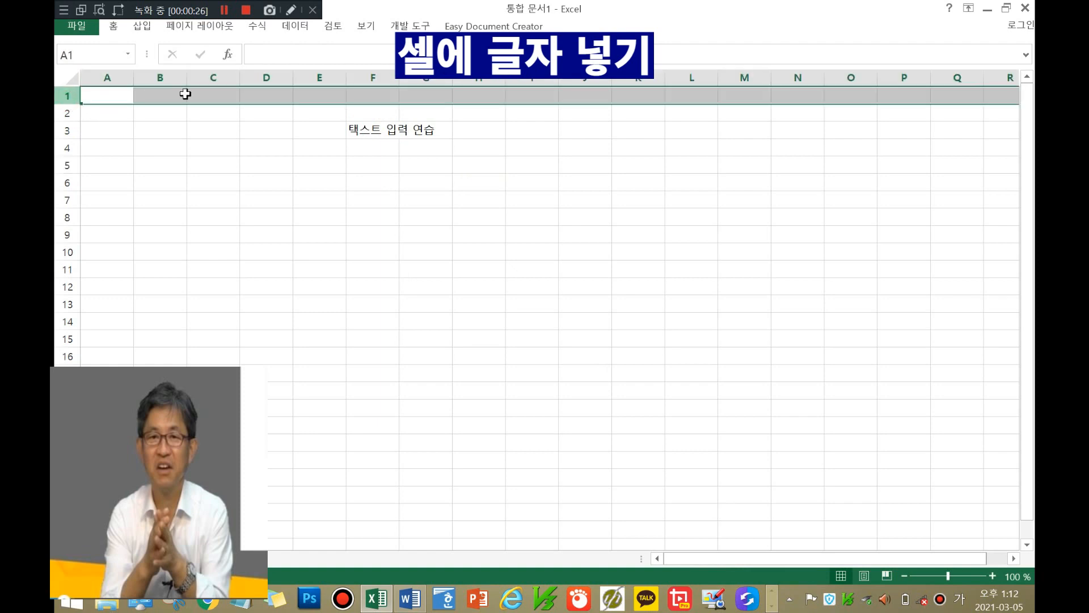
{"action": "left_click", "coordinate": [366, 71]}
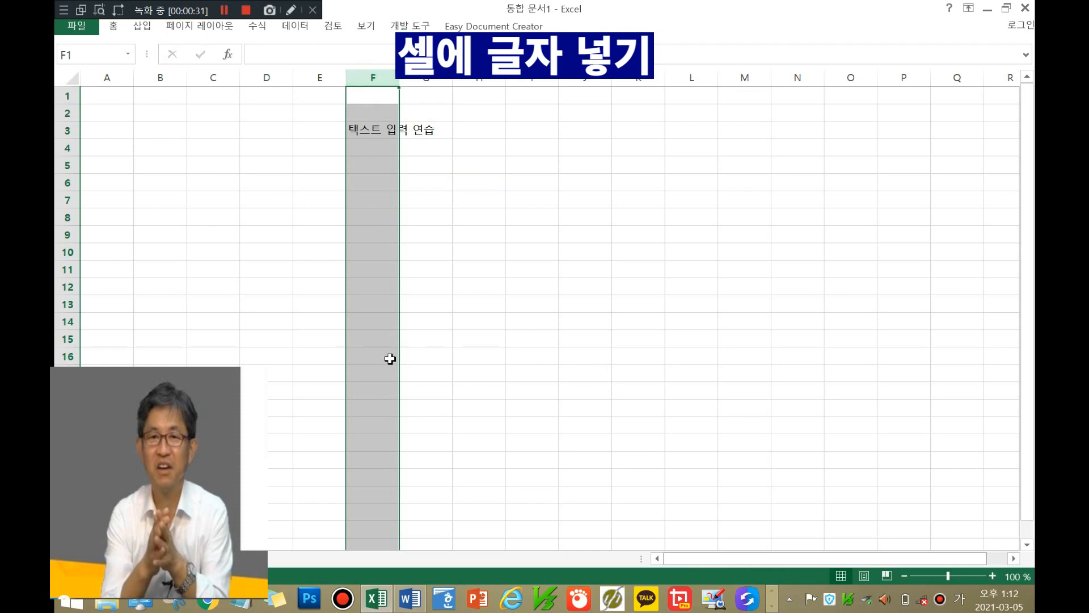
{"action": "left_click", "coordinate": [67, 96]}
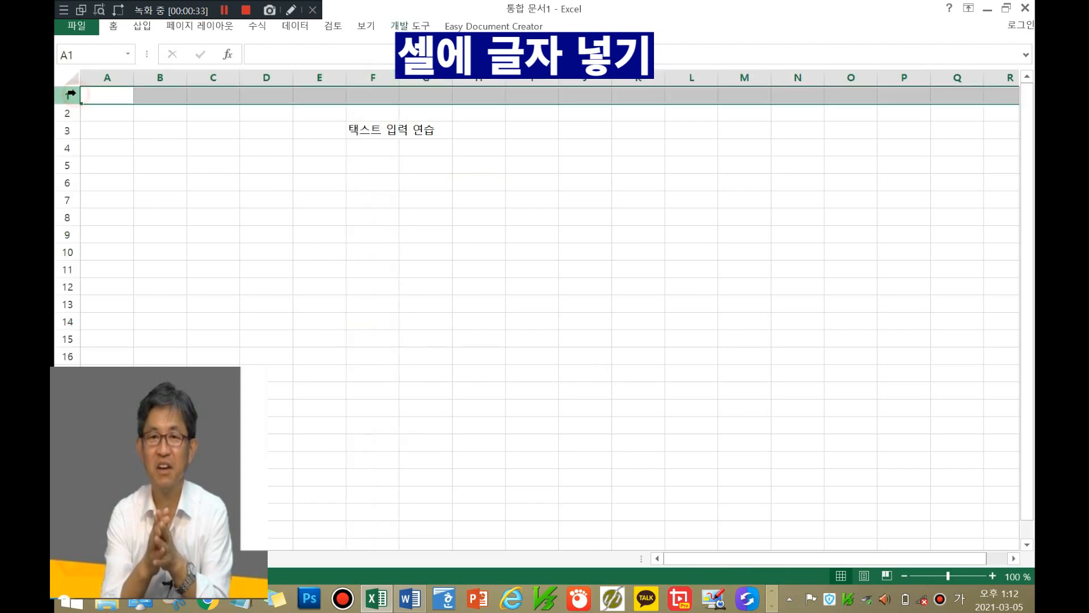
{"action": "left_click", "coordinate": [311, 75]}
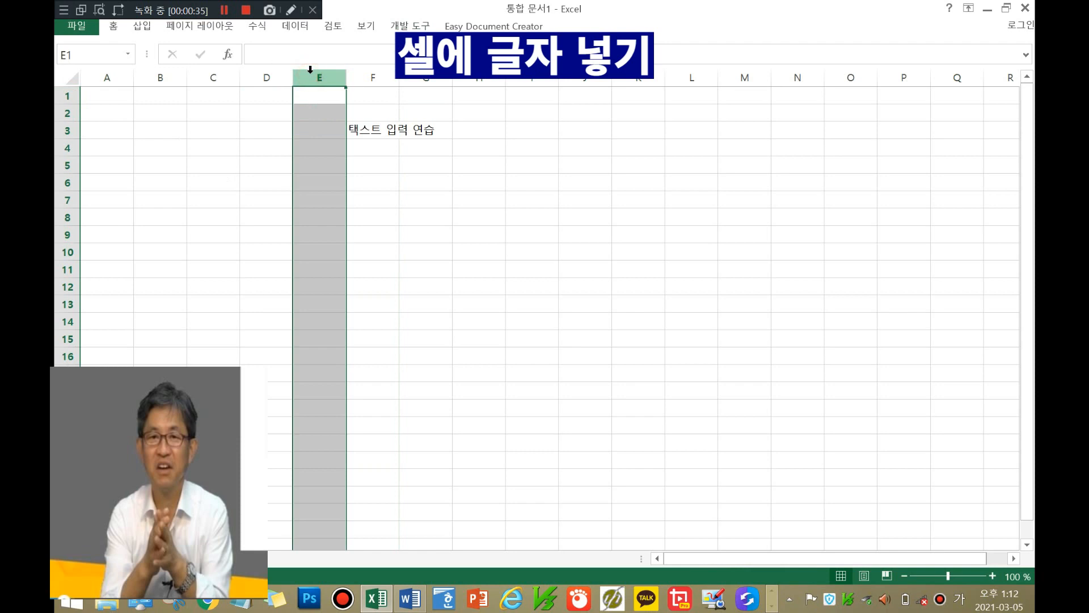
{"action": "left_click", "coordinate": [67, 96]}
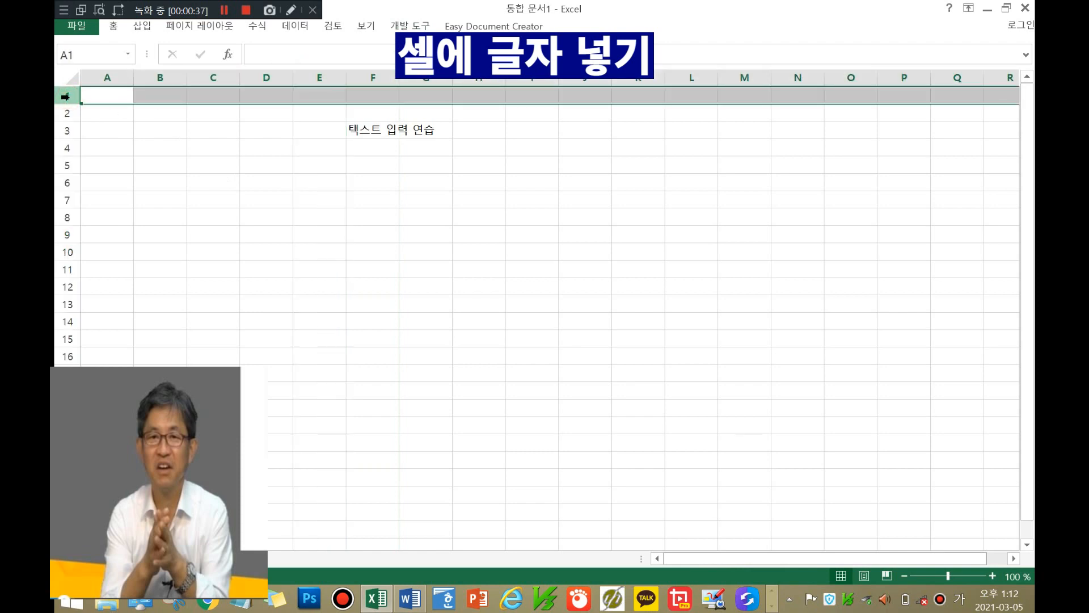
{"action": "left_click", "coordinate": [363, 79]}
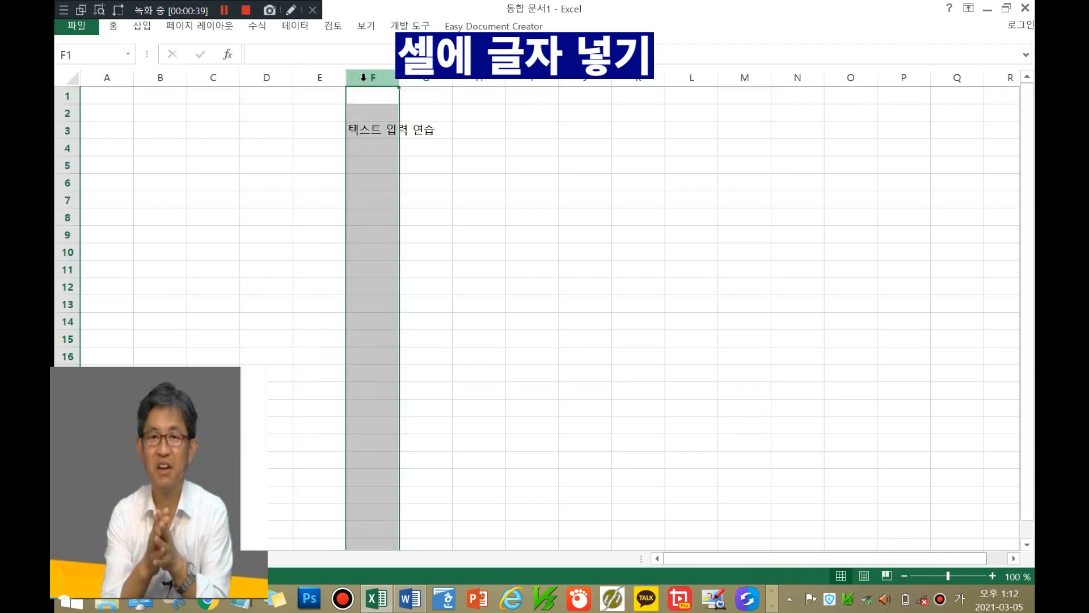
{"action": "left_click", "coordinate": [659, 217]}
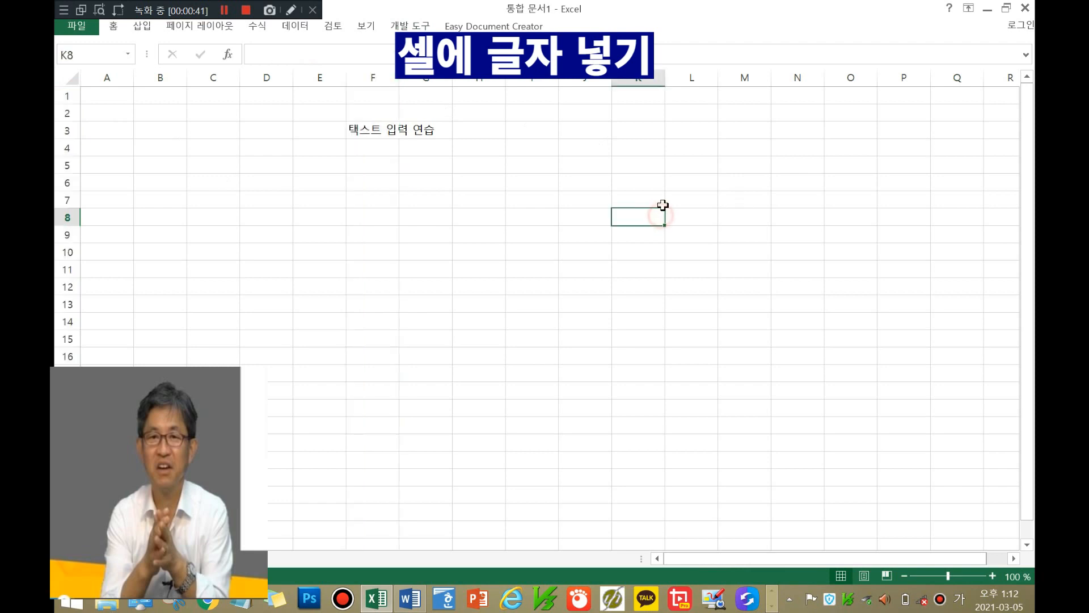
{"action": "left_click", "coordinate": [352, 129]}
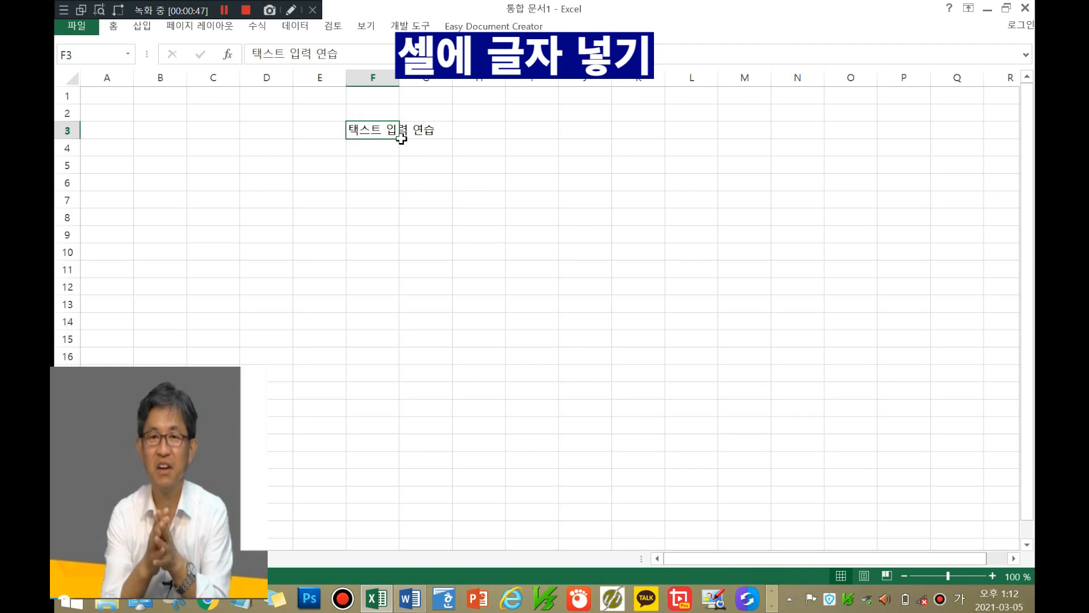
{"action": "left_click", "coordinate": [434, 165]}
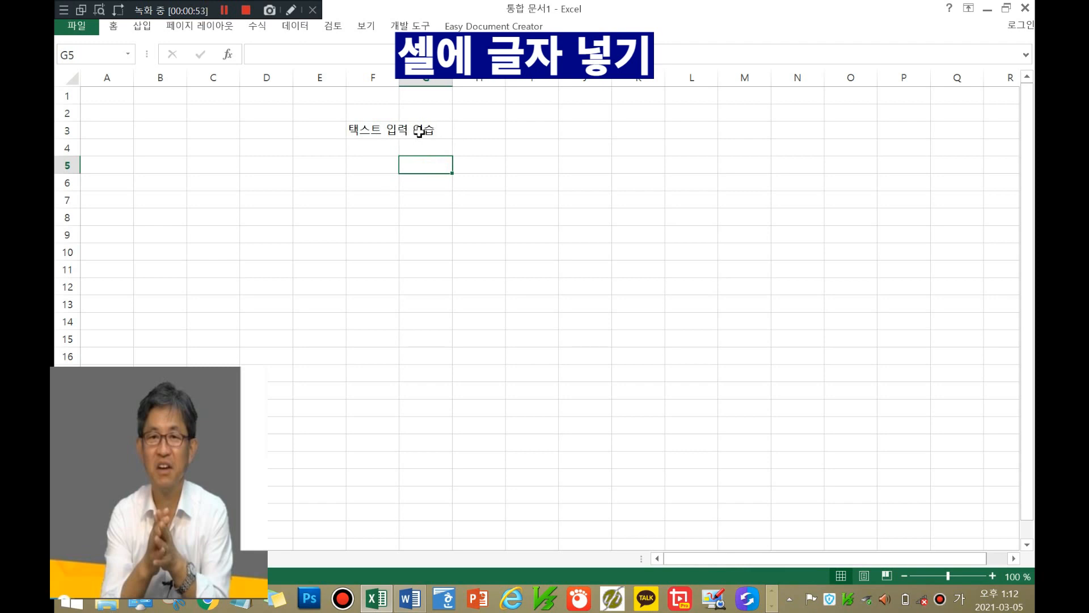
{"action": "left_click", "coordinate": [384, 130]}
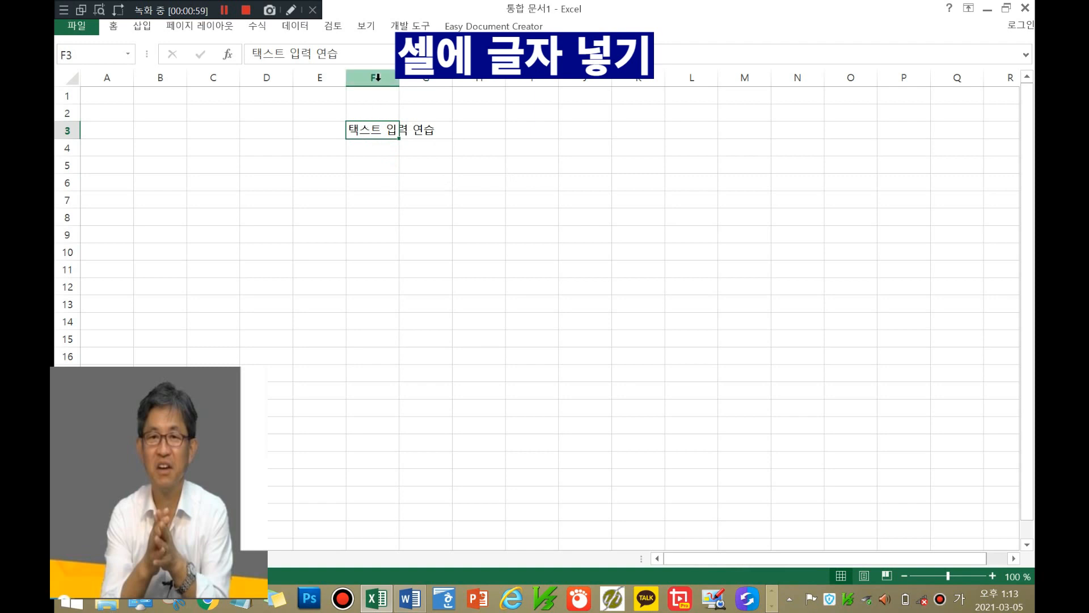
{"action": "left_click", "coordinate": [64, 130]}
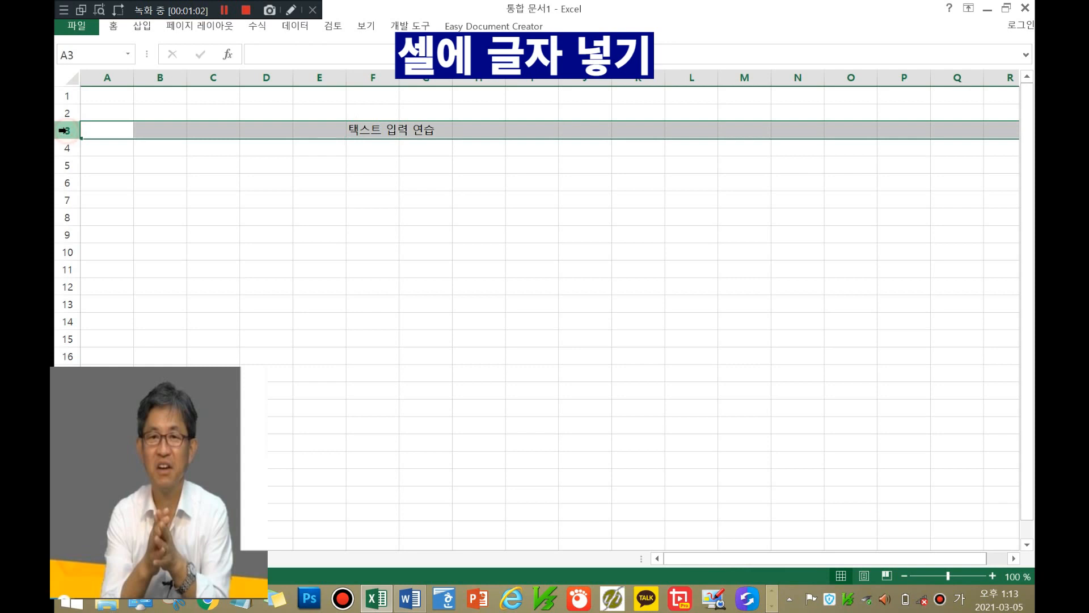
{"action": "left_click", "coordinate": [366, 66]}
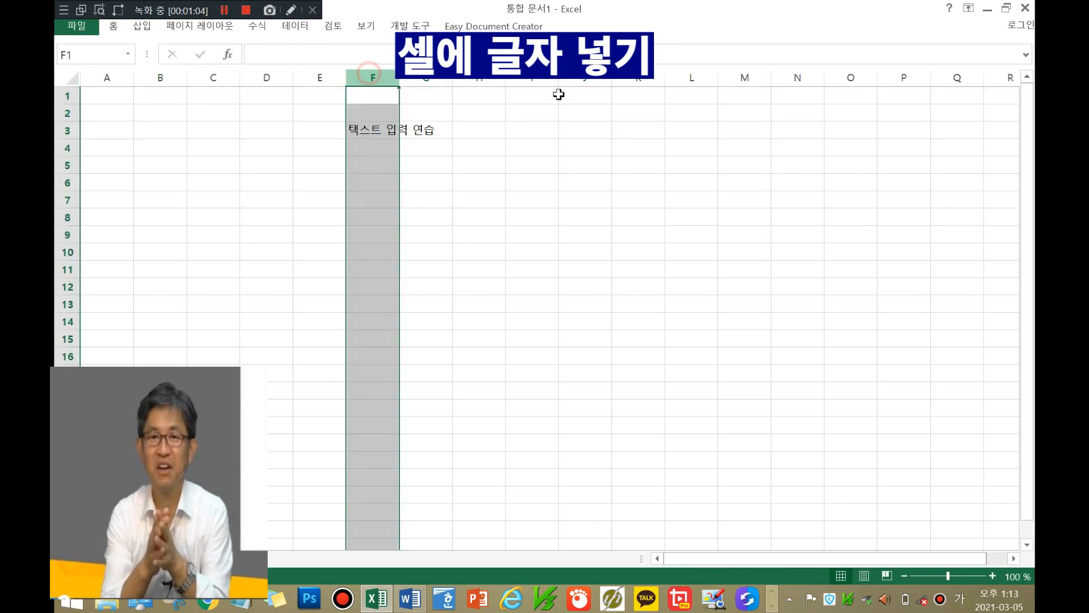
{"action": "left_click", "coordinate": [596, 184]}
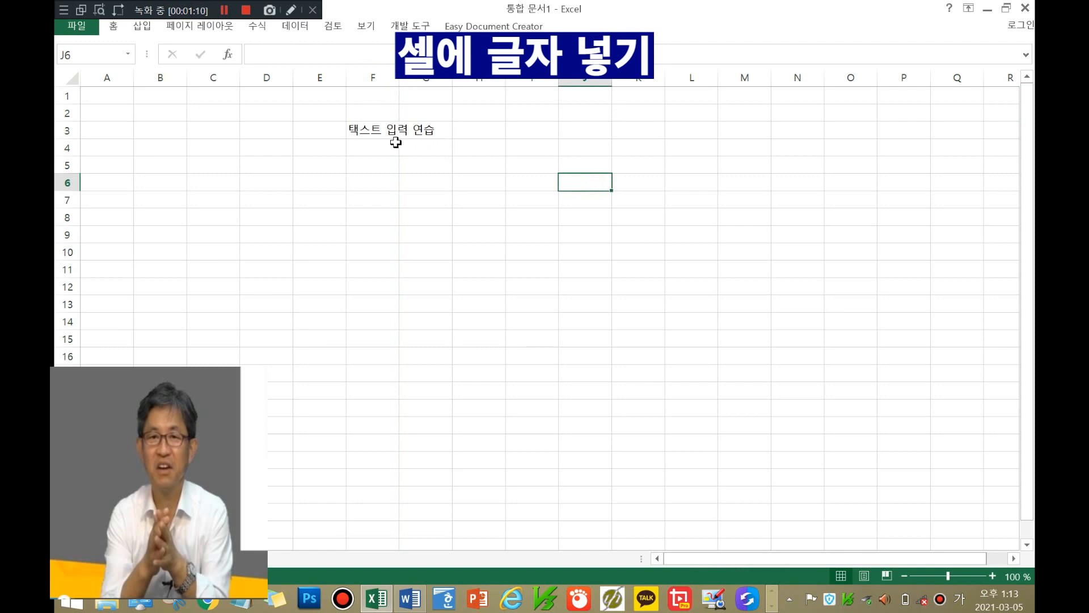
{"action": "left_click", "coordinate": [373, 134]}
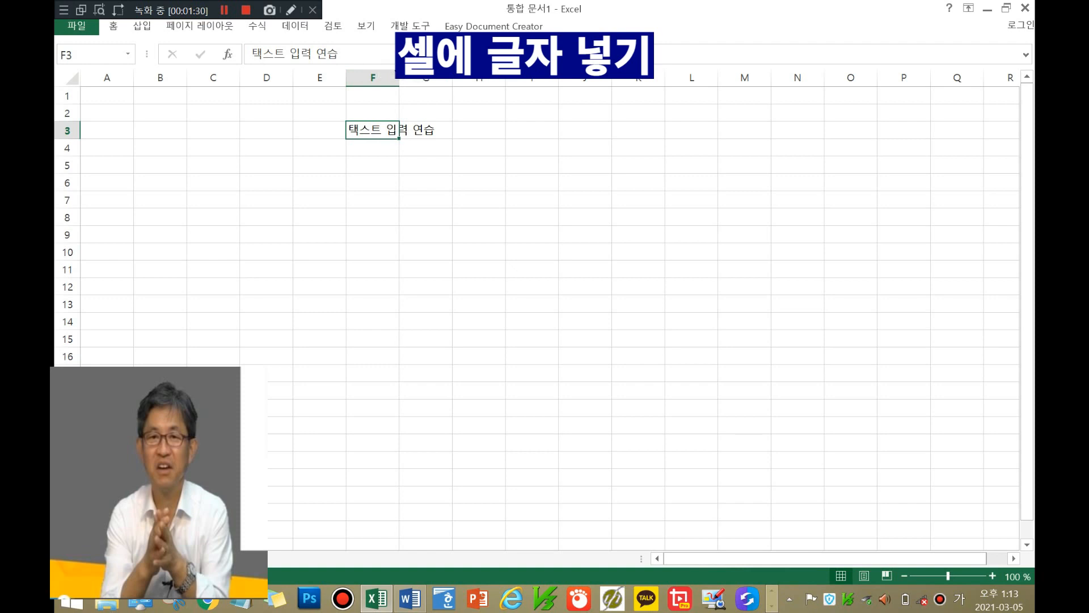
Step: AutoFit column F to the width of the F3 text
{"action": "double_click", "coordinate": [399, 77]}
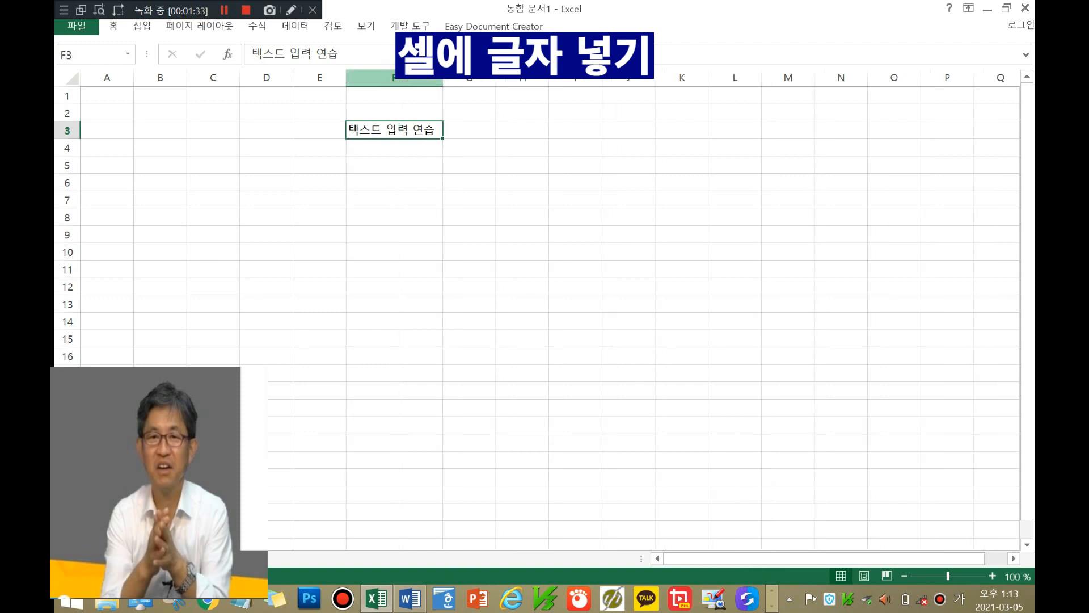
{"action": "left_click", "coordinate": [506, 220]}
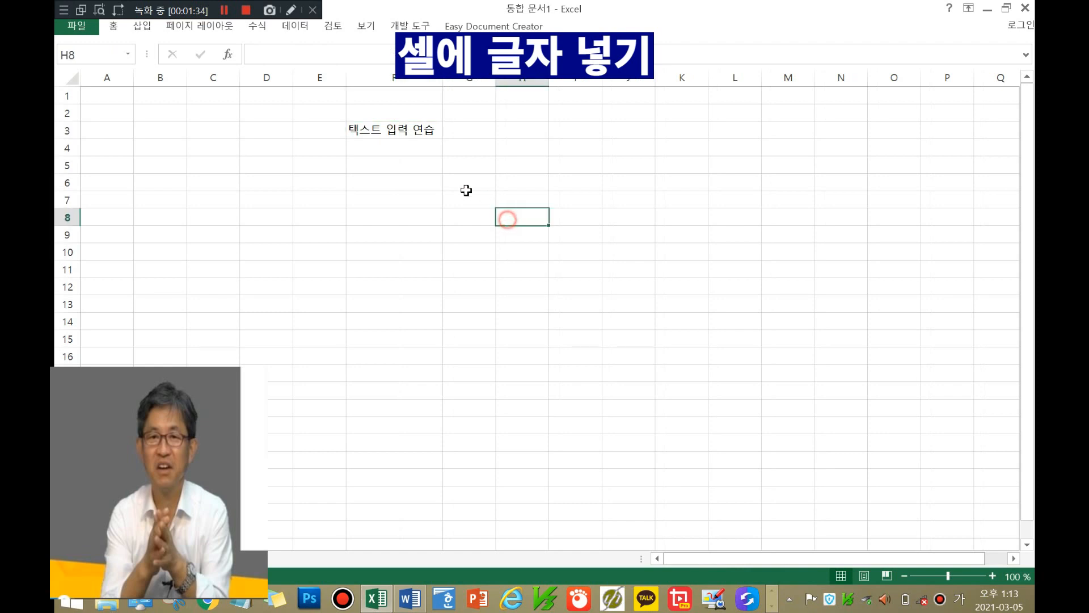
{"action": "left_click", "coordinate": [415, 132]}
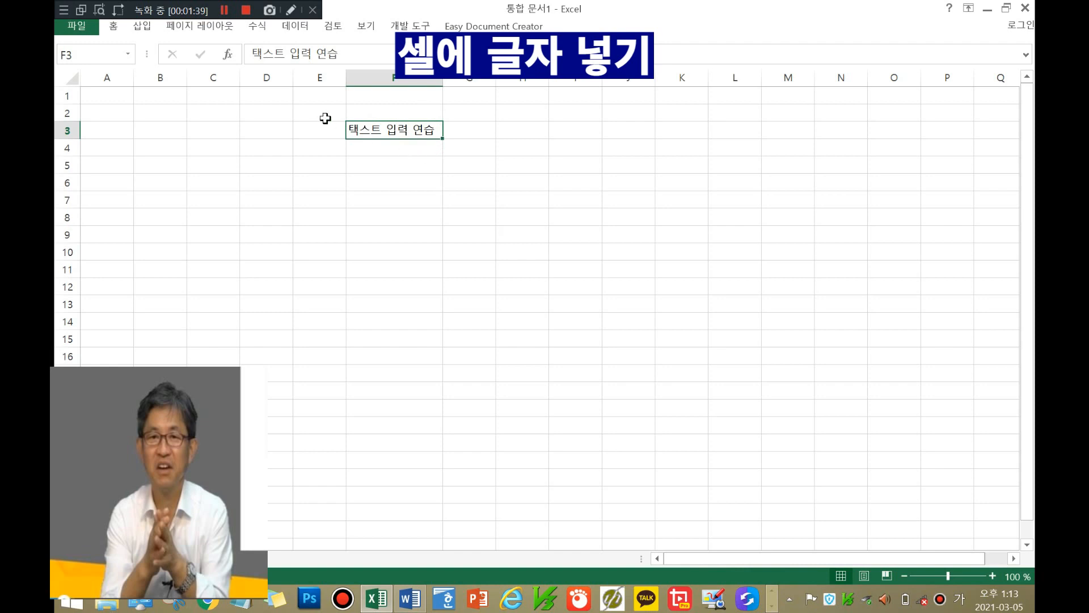
{"action": "left_click_drag", "start_coordinate": [189, 6], "coordinate": [430, 22]}
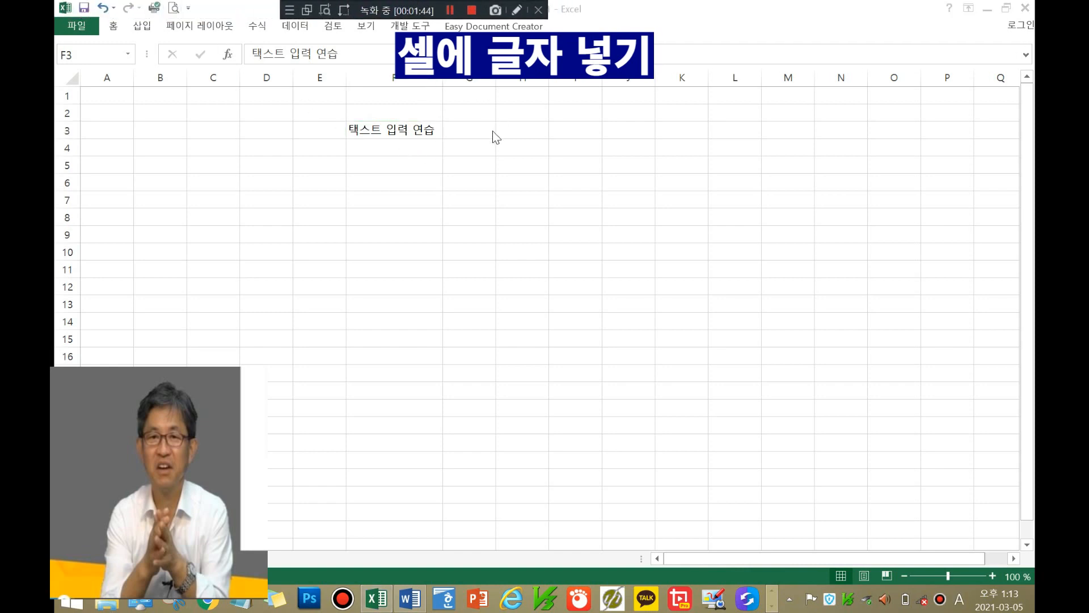
Step: Undo the widening, then AutoFit column F to the F3 text again
{"action": "left_click", "coordinate": [103, 8]}
{"action": "left_click", "coordinate": [103, 8]}
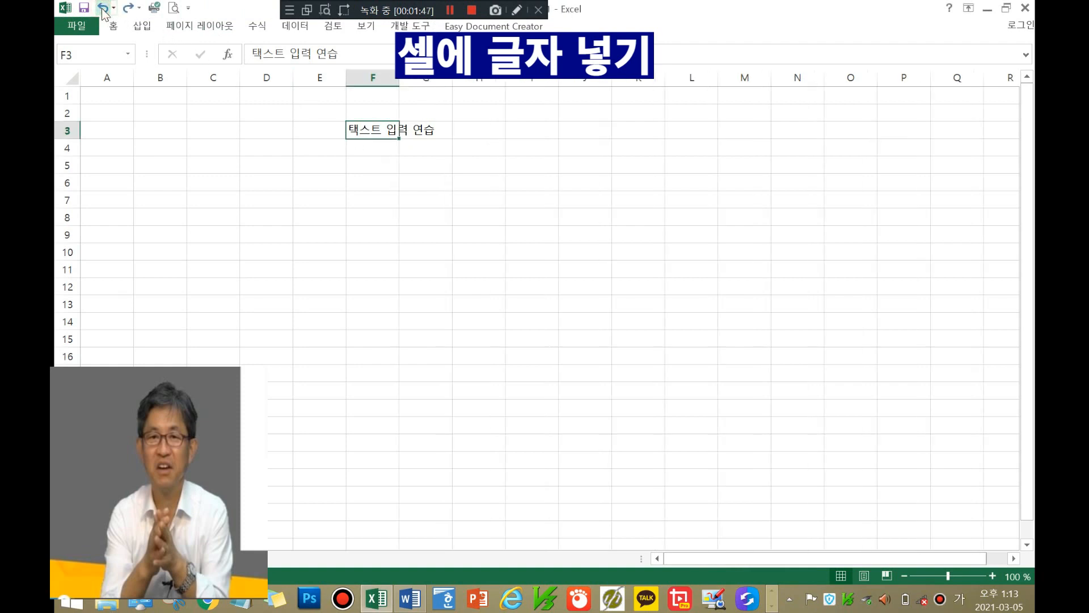
{"action": "left_click", "coordinate": [530, 237]}
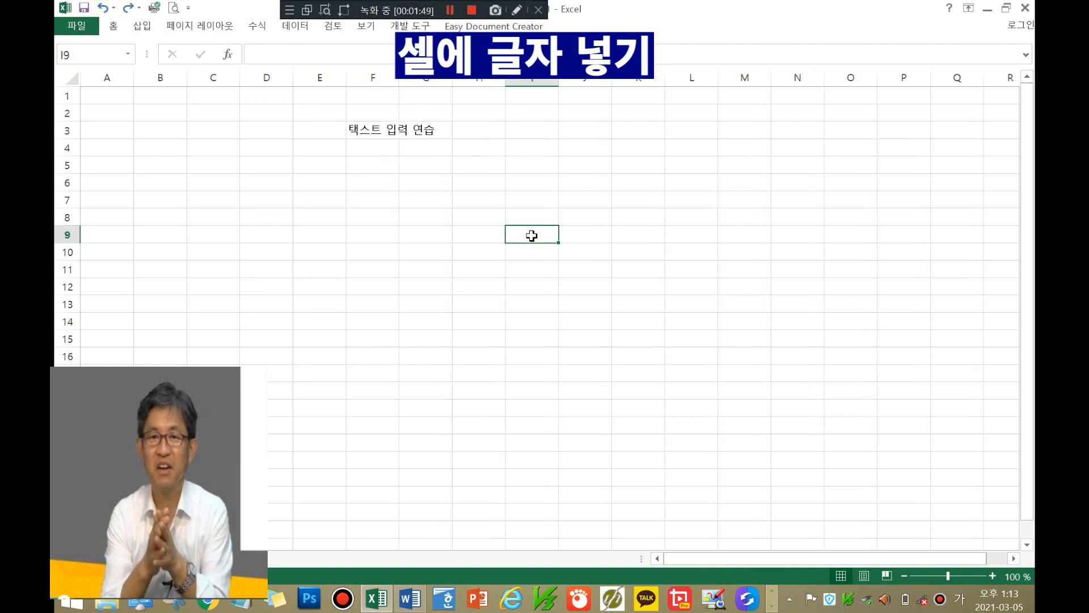
{"action": "left_click", "coordinate": [398, 132]}
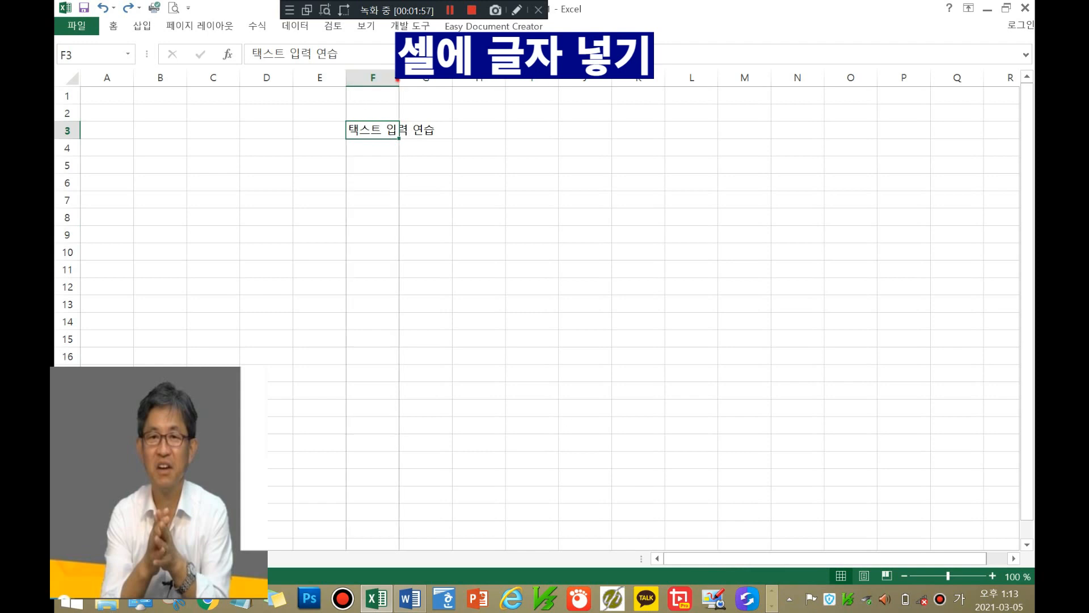
{"action": "double_click", "coordinate": [398, 78]}
{"action": "left_click", "coordinate": [392, 159]}
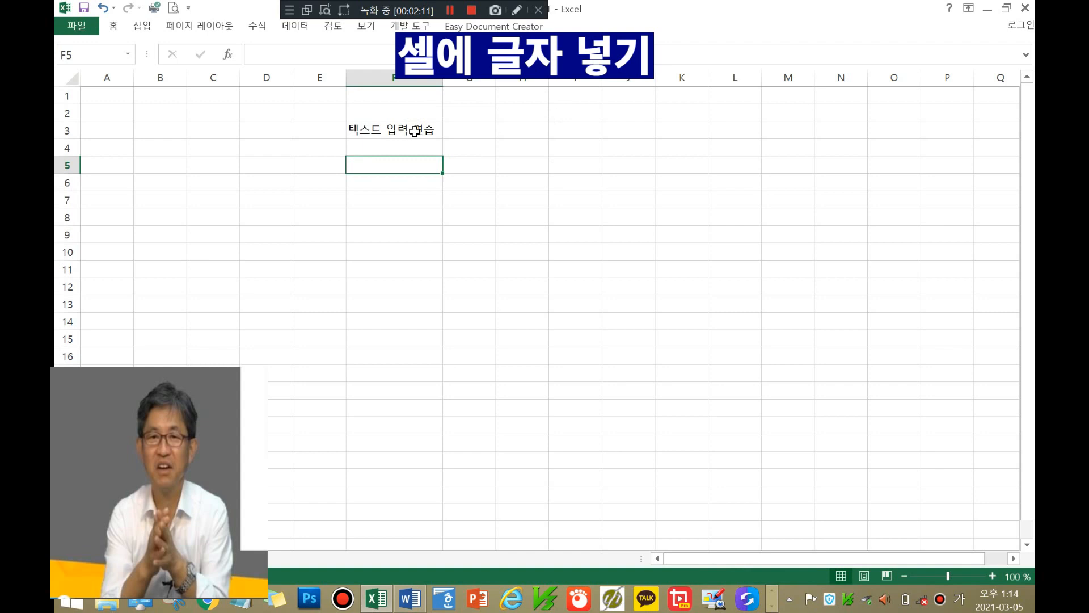
Step: Undo the column F widening and reselect F3
{"action": "left_click", "coordinate": [522, 142]}
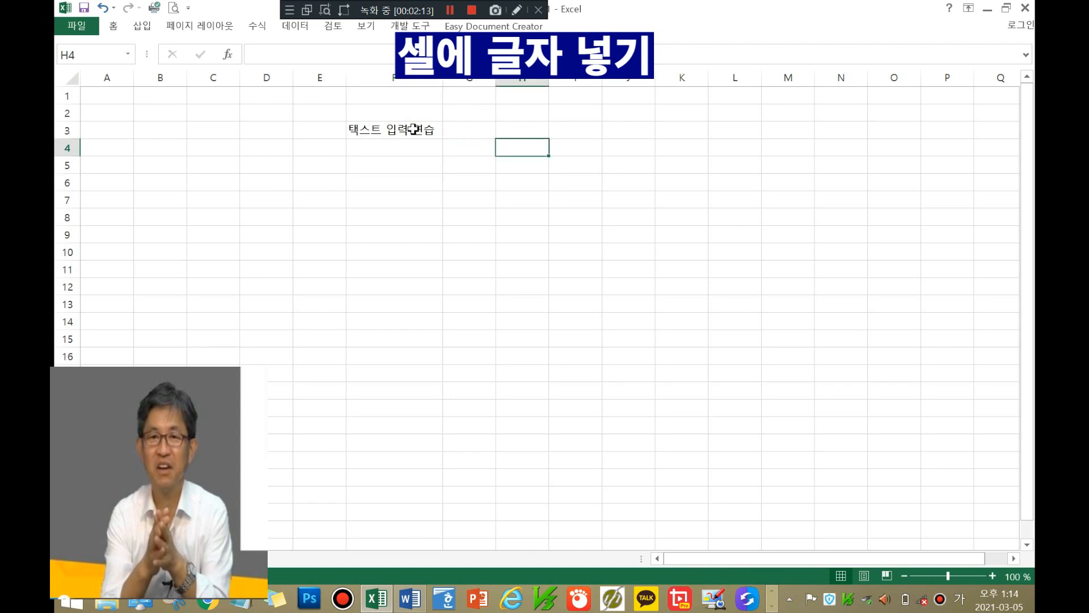
{"action": "left_click", "coordinate": [102, 9]}
{"action": "left_click", "coordinate": [478, 182]}
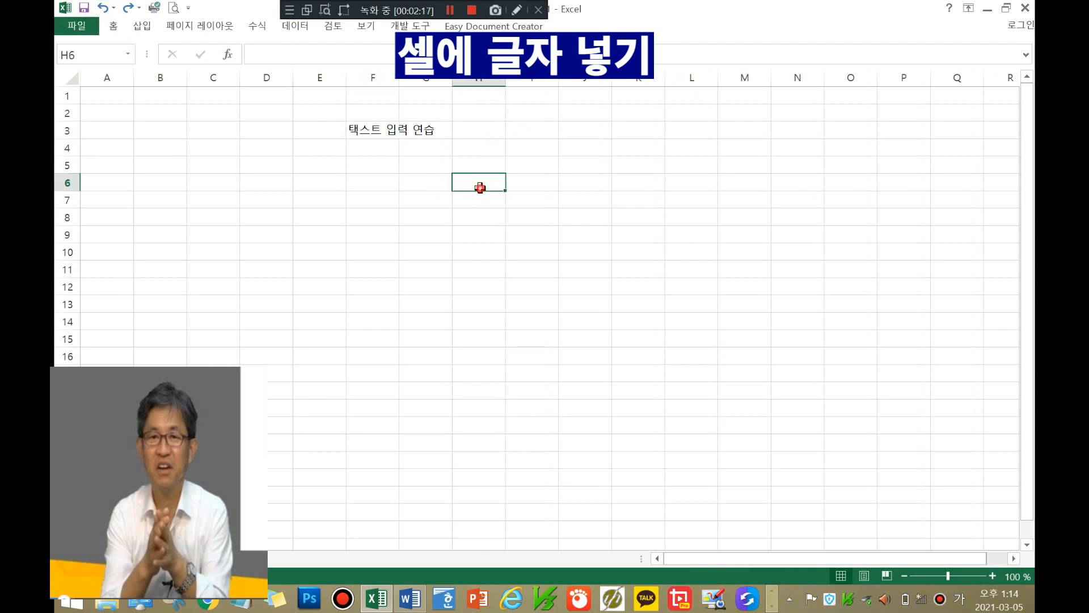
{"action": "left_click", "coordinate": [368, 131]}
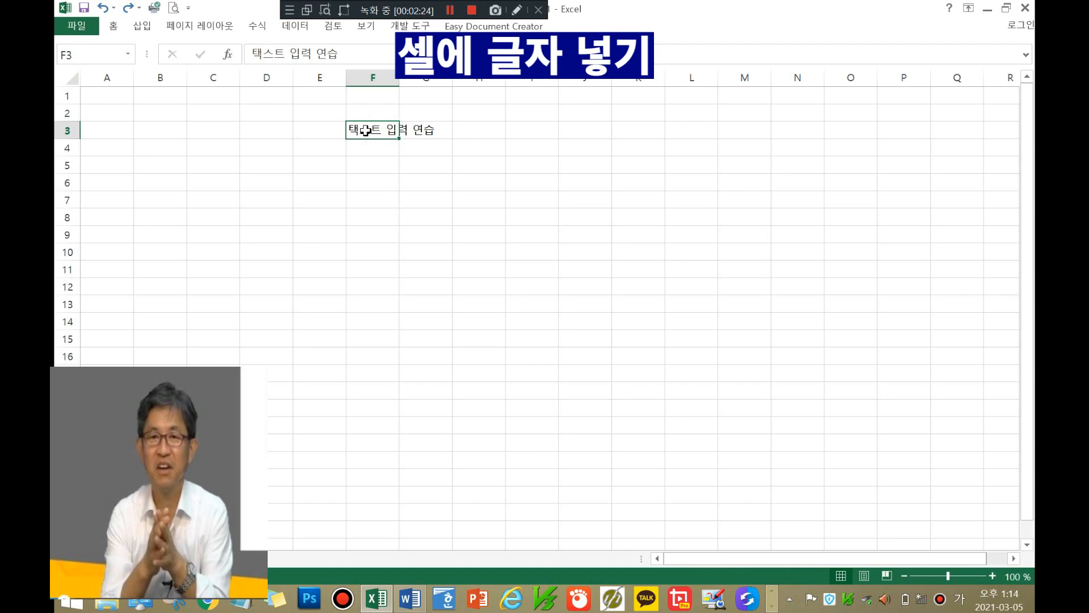
Step: Place the cursor at the end of F3's text in the formula bar
{"action": "left_click", "coordinate": [347, 52]}
{"action": "left_click", "coordinate": [445, 165]}
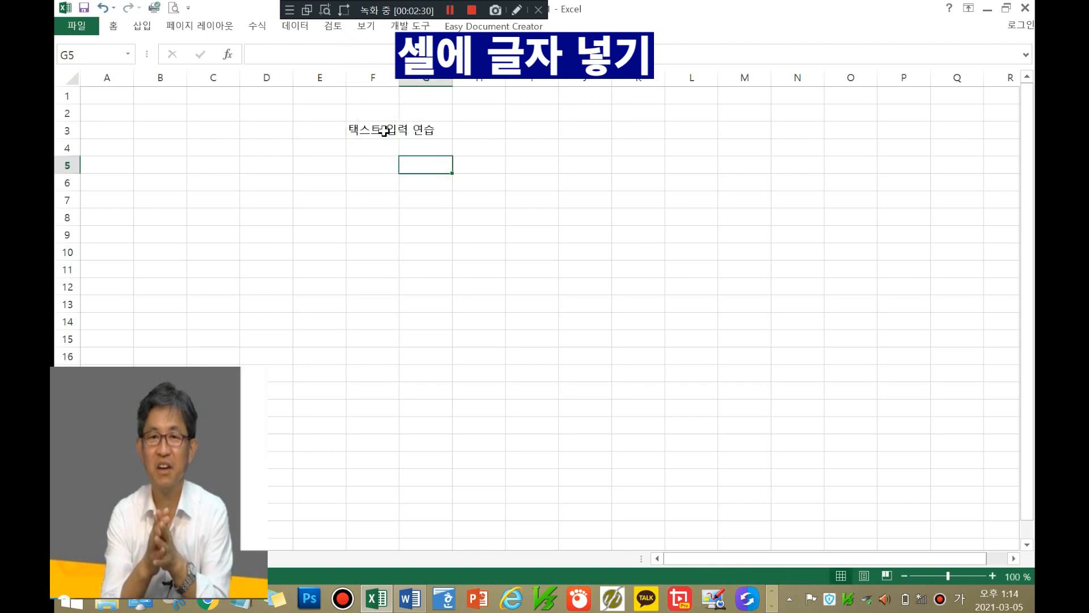
{"action": "left_click", "coordinate": [388, 131]}
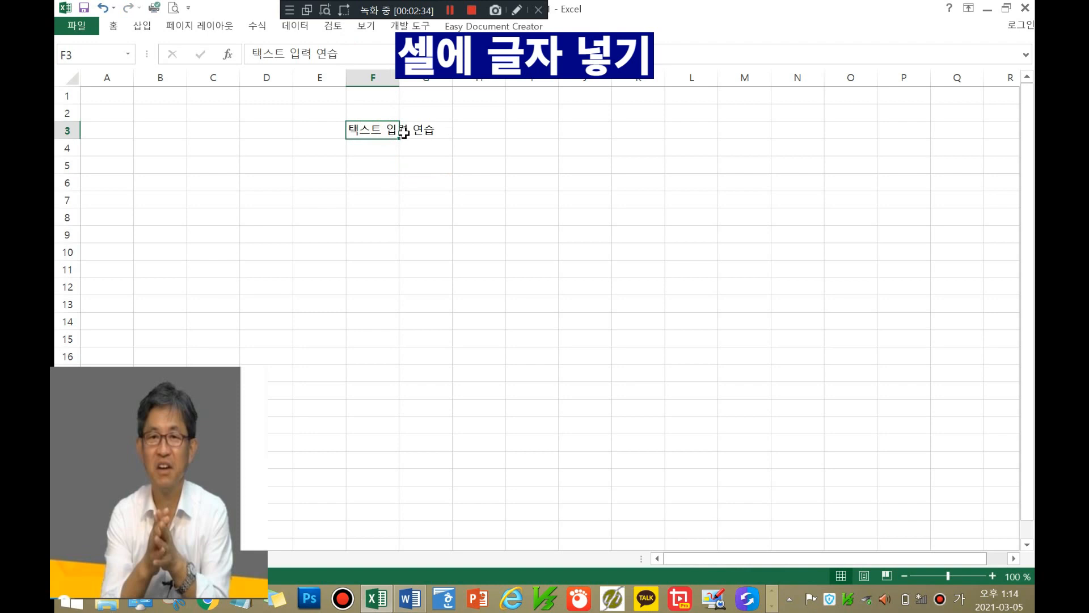
{"action": "left_click", "coordinate": [370, 54]}
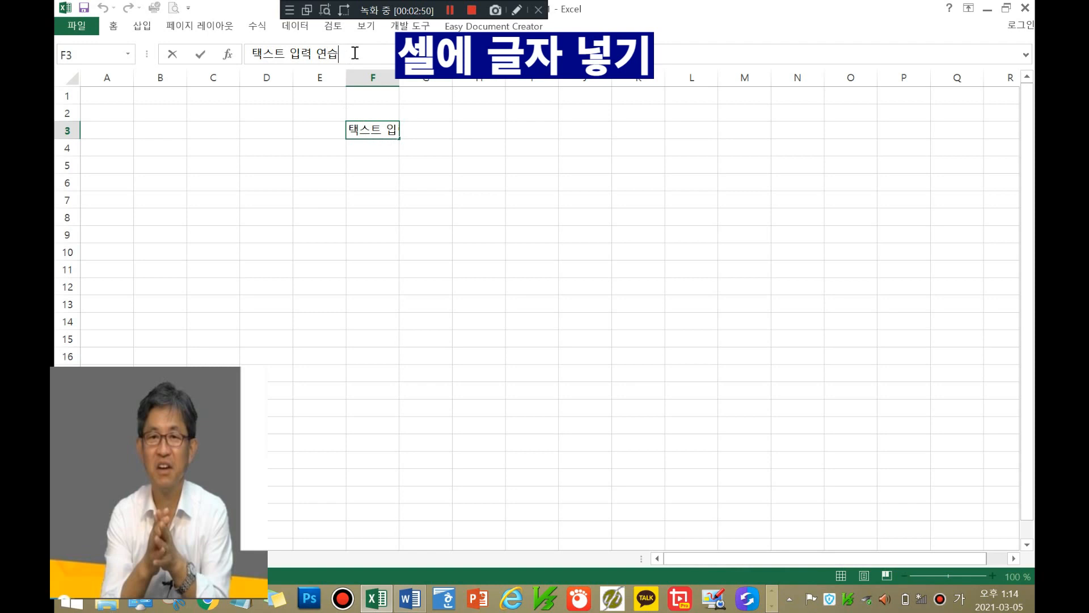
Step: Append '을 할려합니다.' after 연습 in F3's text
{"action": "type", "text": "느ㄹ"}
{"action": "key", "text": "BackSpace"}
{"action": "type", "text": "ㅡㅇ"}
{"action": "key", "text": "BackSpace"}
{"action": "type", "text": "sm"}
{"action": "key", "text": "BackSpace"}
{"action": "key", "text": "BackSpace"}
{"action": "key", "text": "BackSpace"}
{"action": "key", "text": "Hangul"}
{"action": "type", "text": "능"}
{"action": "key", "text": "BackSpace"}
{"action": "type", "text": "을 할"}
{"action": "type", "text": "려합니다."}
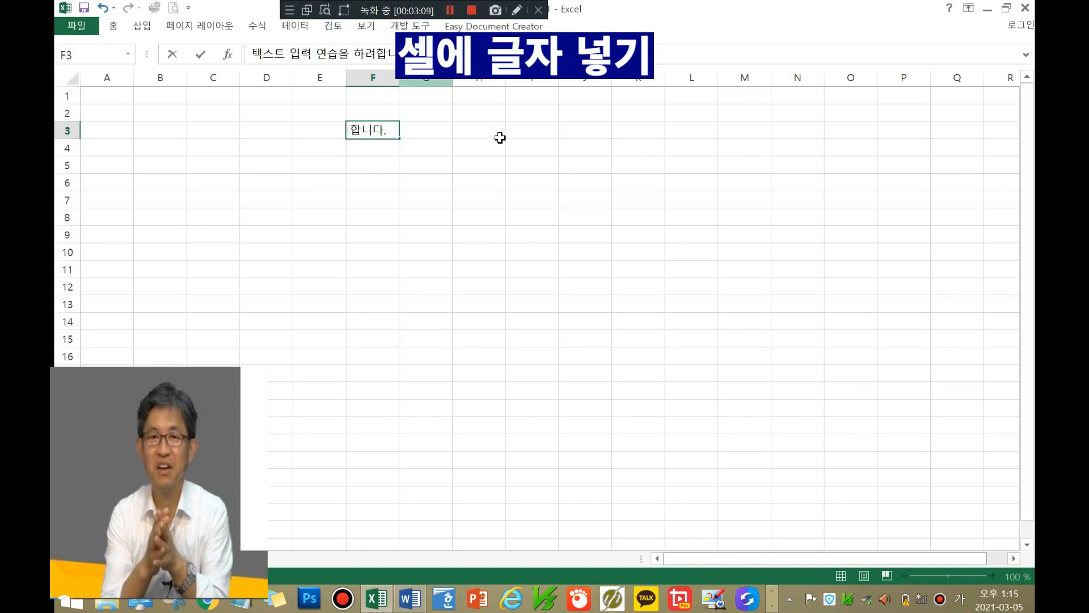
{"action": "left_click", "coordinate": [536, 162]}
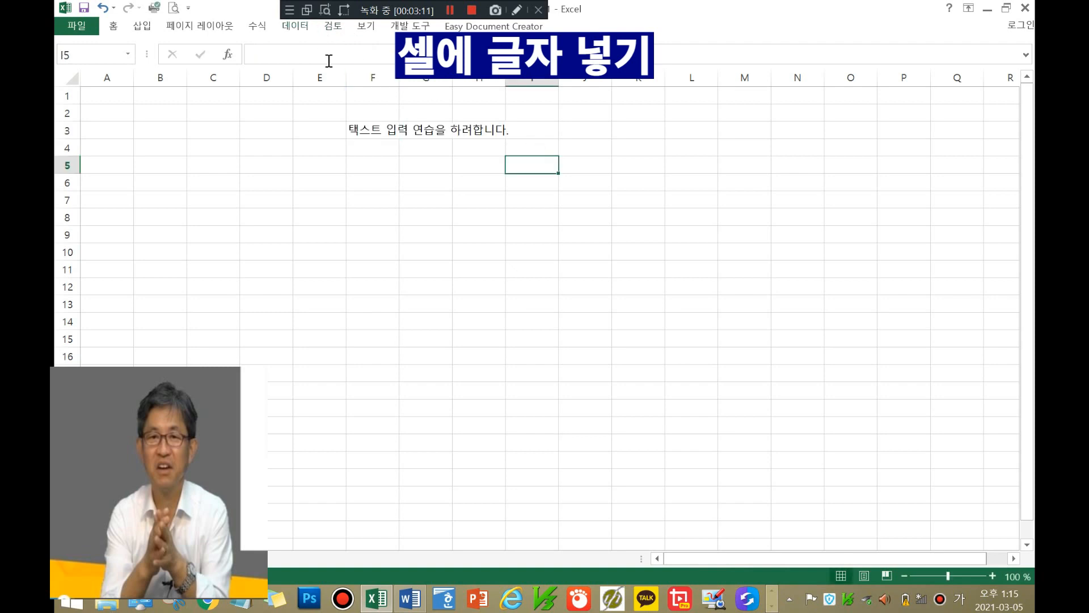
Step: Re-edit F3 via the formula bar and F2, committing the sentence
{"action": "left_click", "coordinate": [366, 129]}
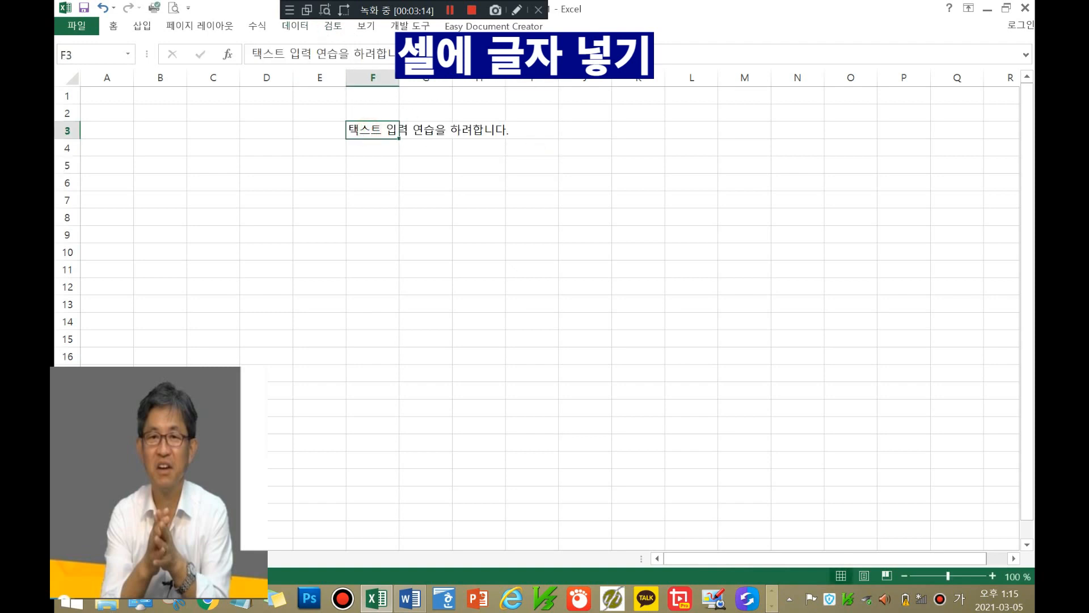
{"action": "left_click", "coordinate": [430, 55]}
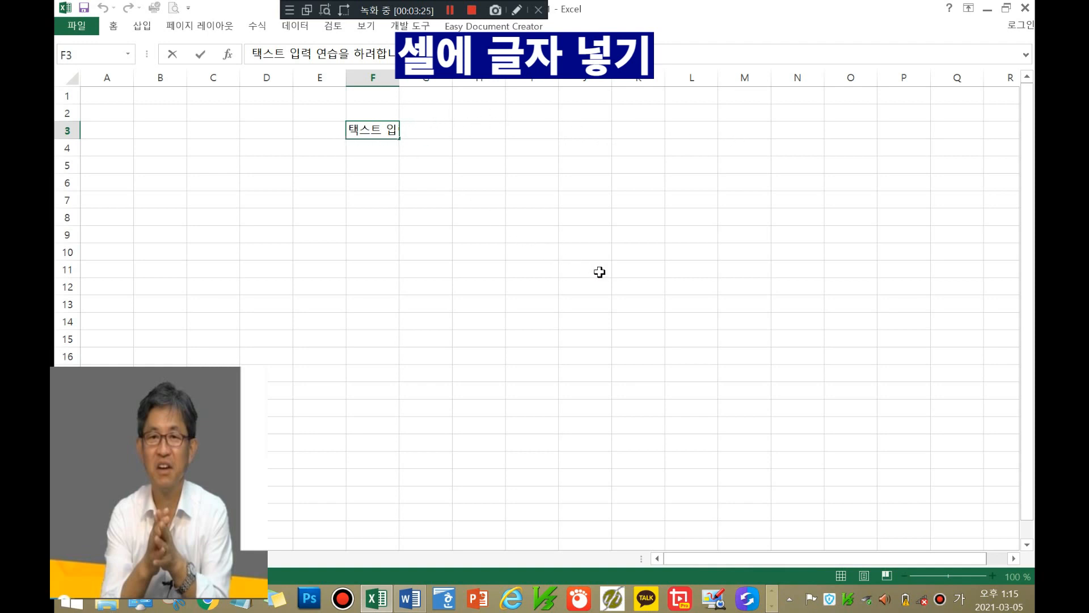
{"action": "left_click", "coordinate": [435, 170]}
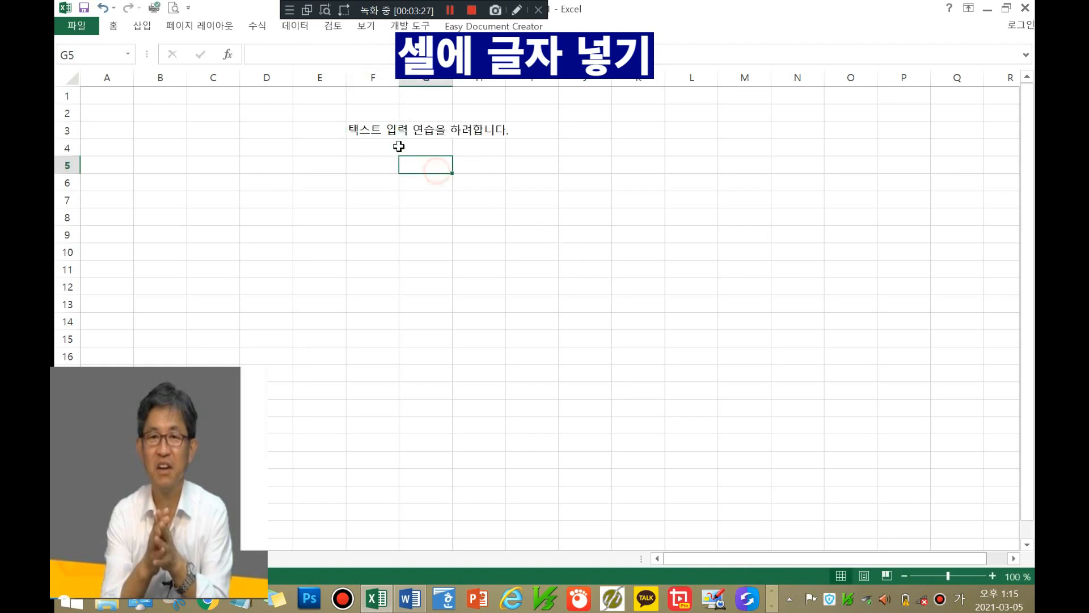
{"action": "left_click", "coordinate": [377, 131]}
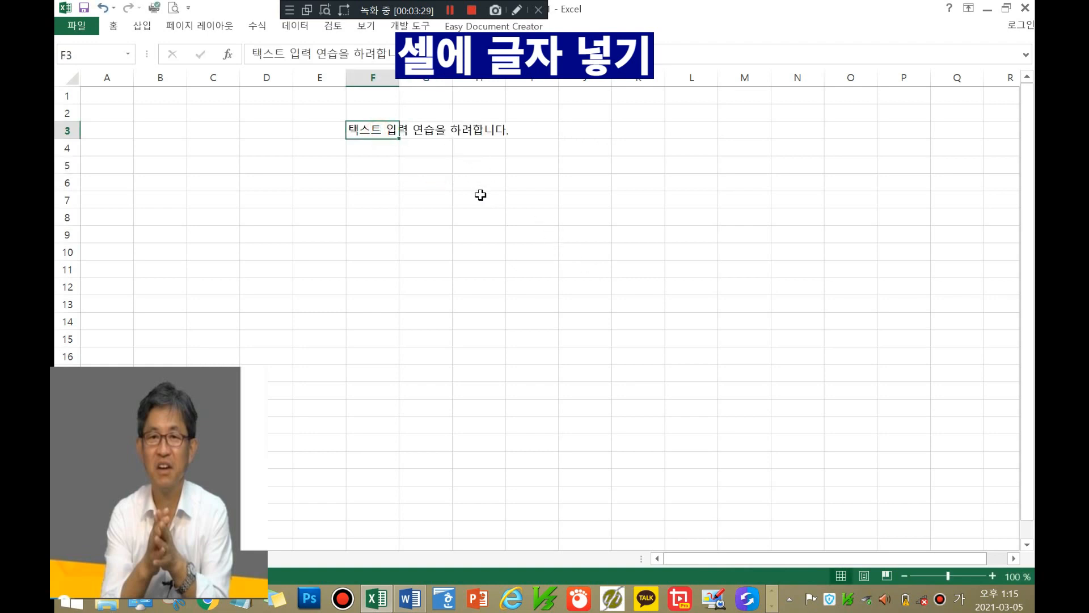
{"action": "key", "text": "F2"}
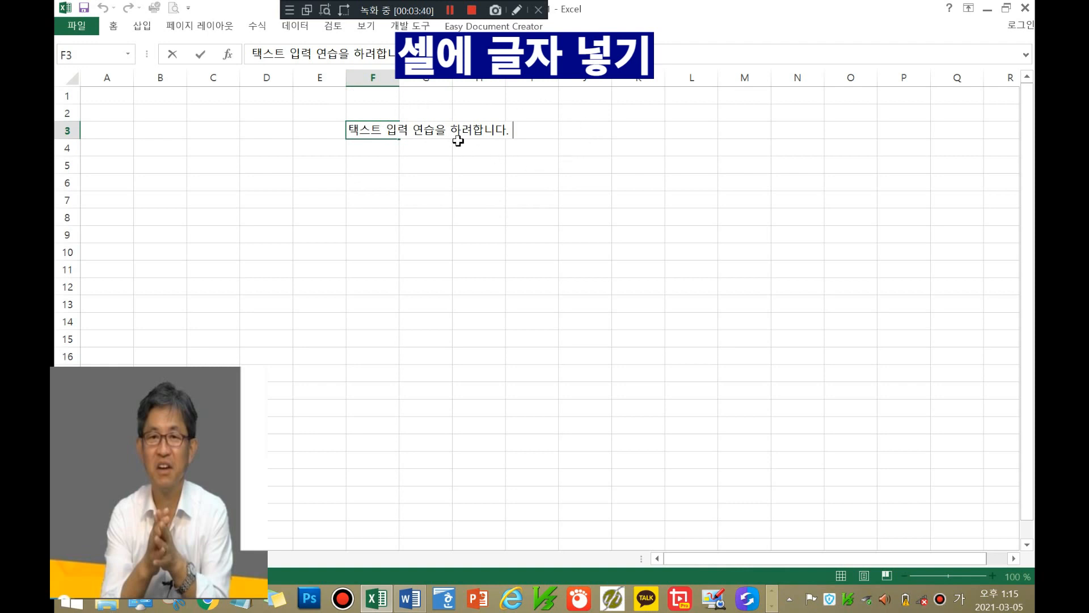
{"action": "left_click", "coordinate": [637, 142]}
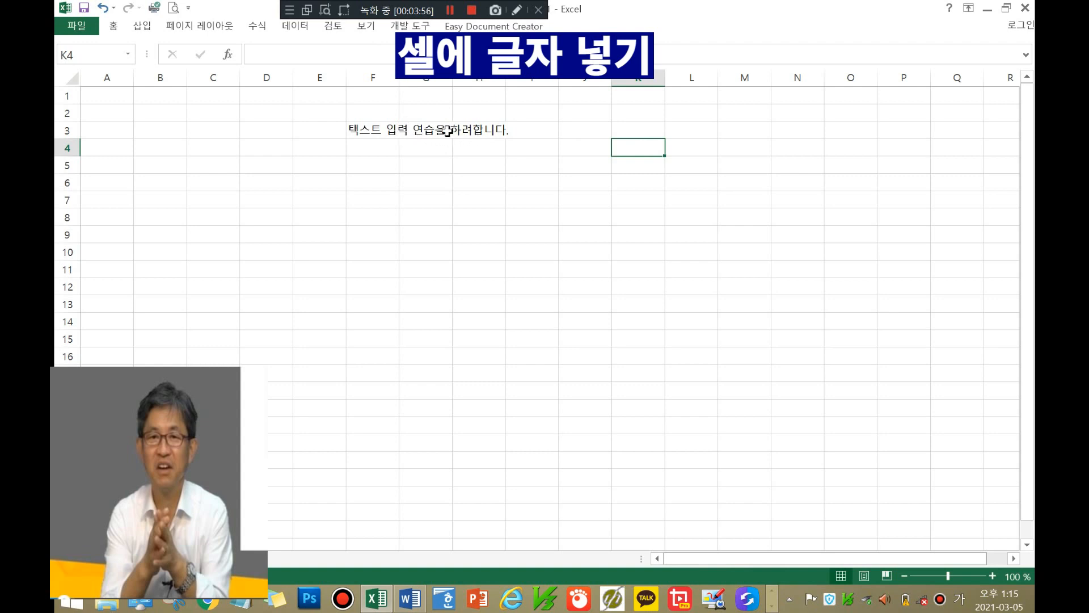
{"action": "left_click", "coordinate": [366, 130]}
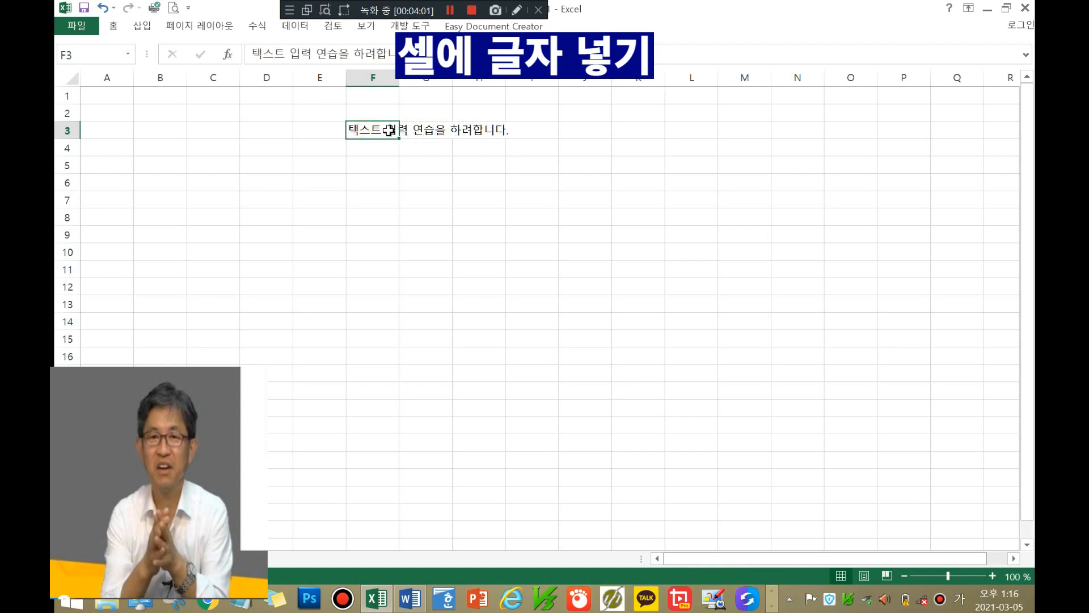
{"action": "left_click", "coordinate": [541, 142]}
{"action": "left_click", "coordinate": [371, 127]}
Step: Turn on Wrap text (텍스트 줄 바꿈) for F3 in the Format Cells Alignment (맞춤) settings
{"action": "right_click", "coordinate": [371, 127]}
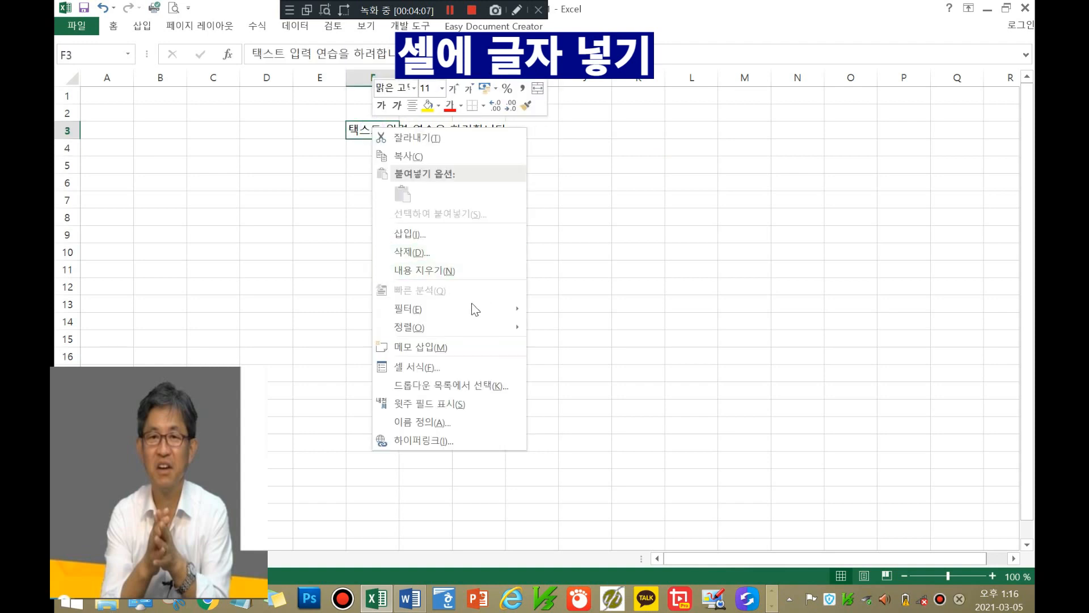
{"action": "mouse_move", "coordinate": [461, 322]}
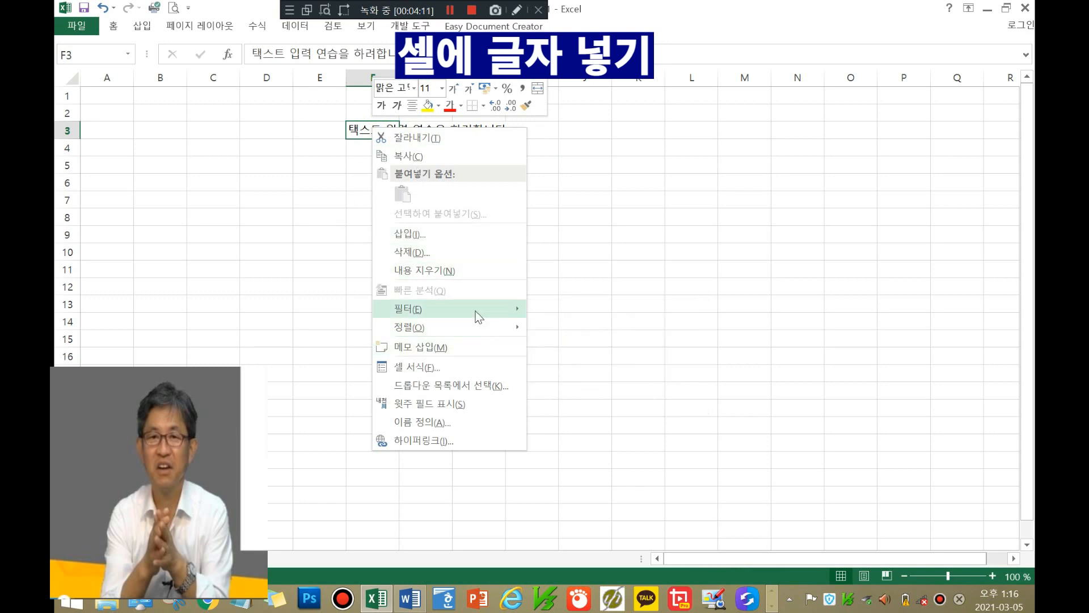
{"action": "key", "text": "Escape"}
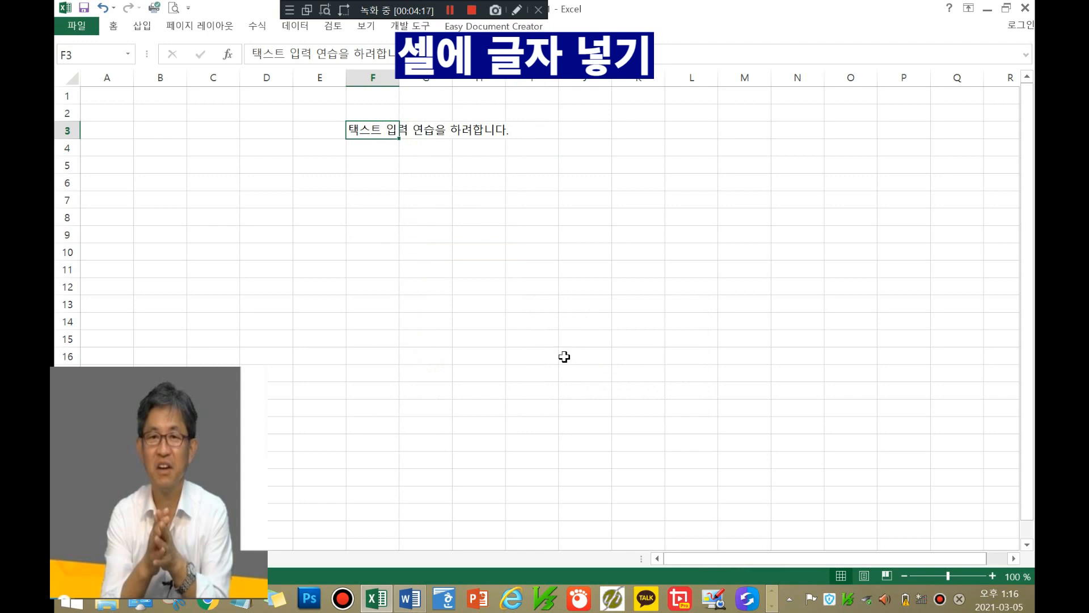
{"action": "key", "text": "ctrl+1"}
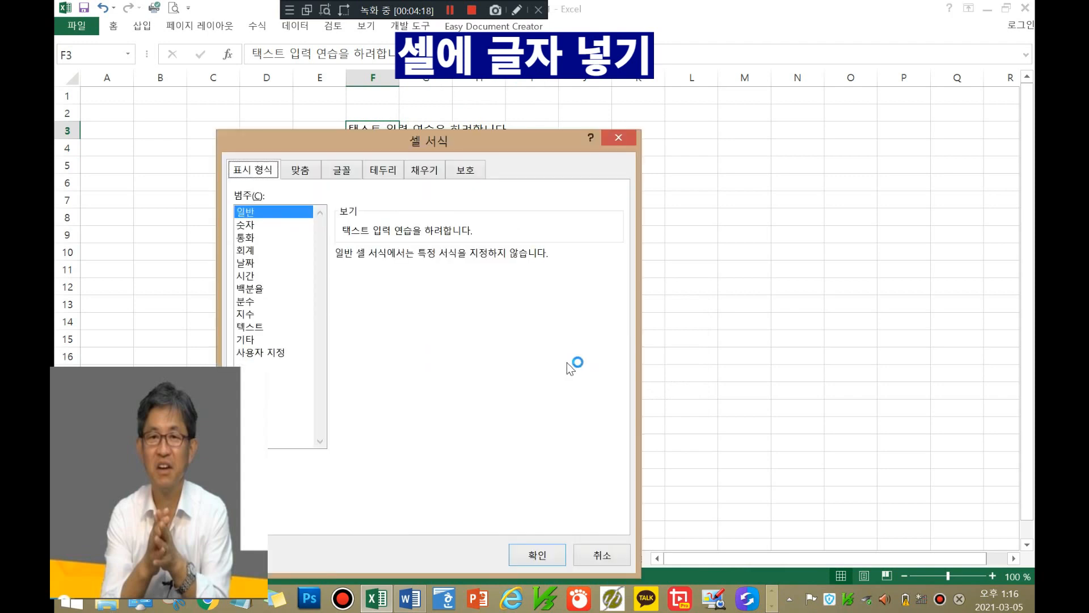
{"action": "left_click", "coordinate": [311, 178]}
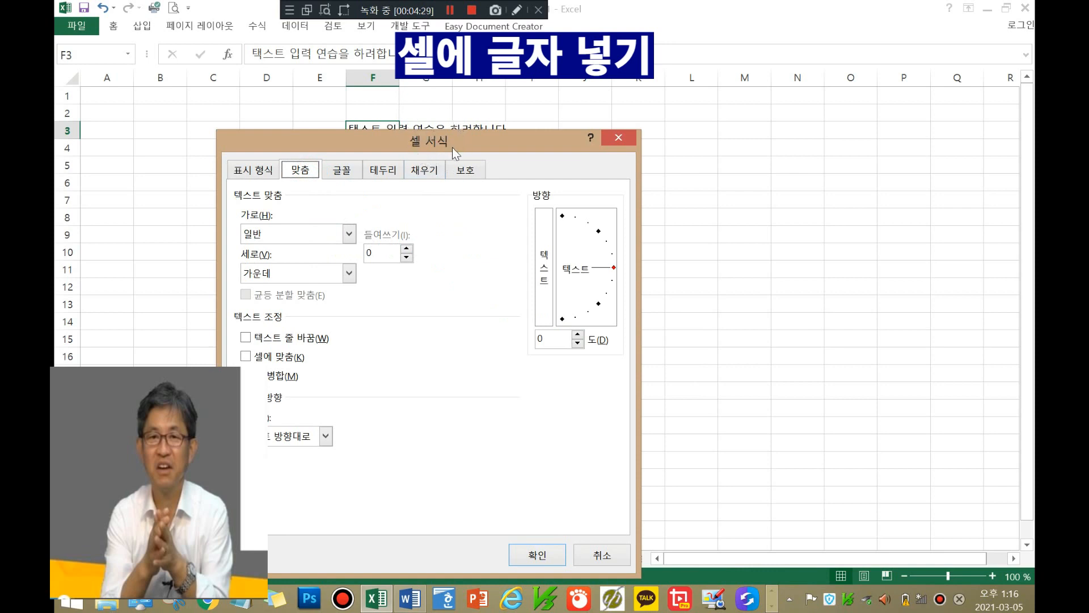
{"action": "left_click", "coordinate": [246, 338]}
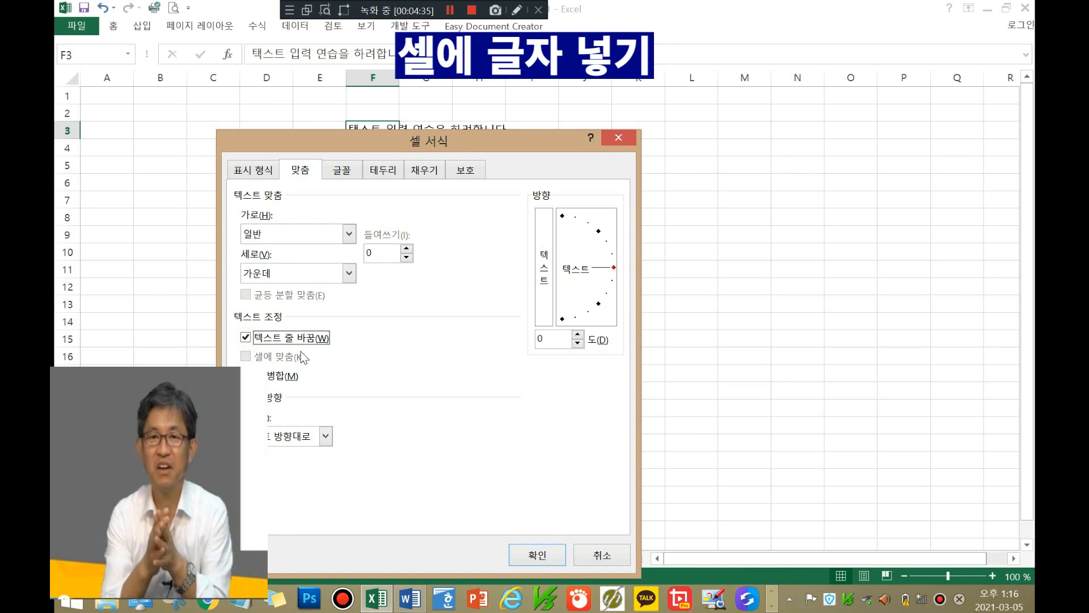
{"action": "left_click", "coordinate": [529, 557]}
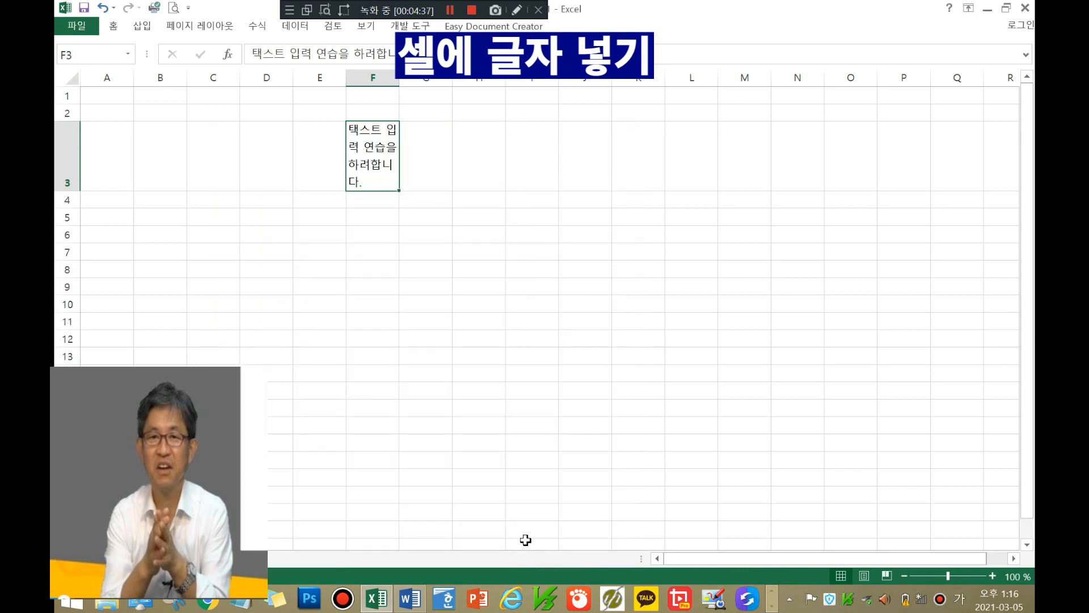
{"action": "left_click", "coordinate": [483, 170]}
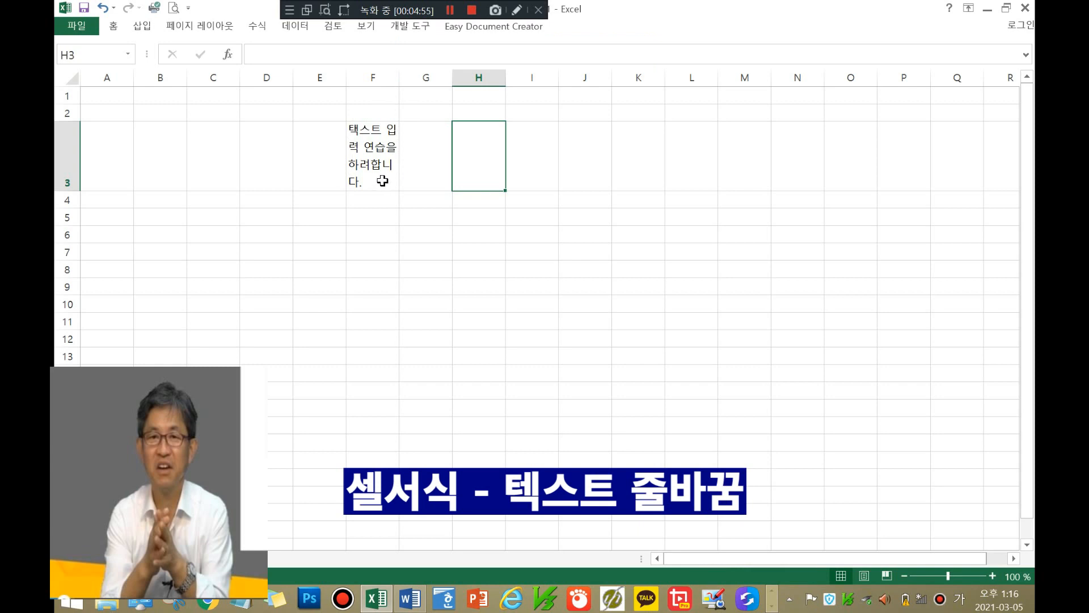
{"action": "left_click", "coordinate": [379, 156]}
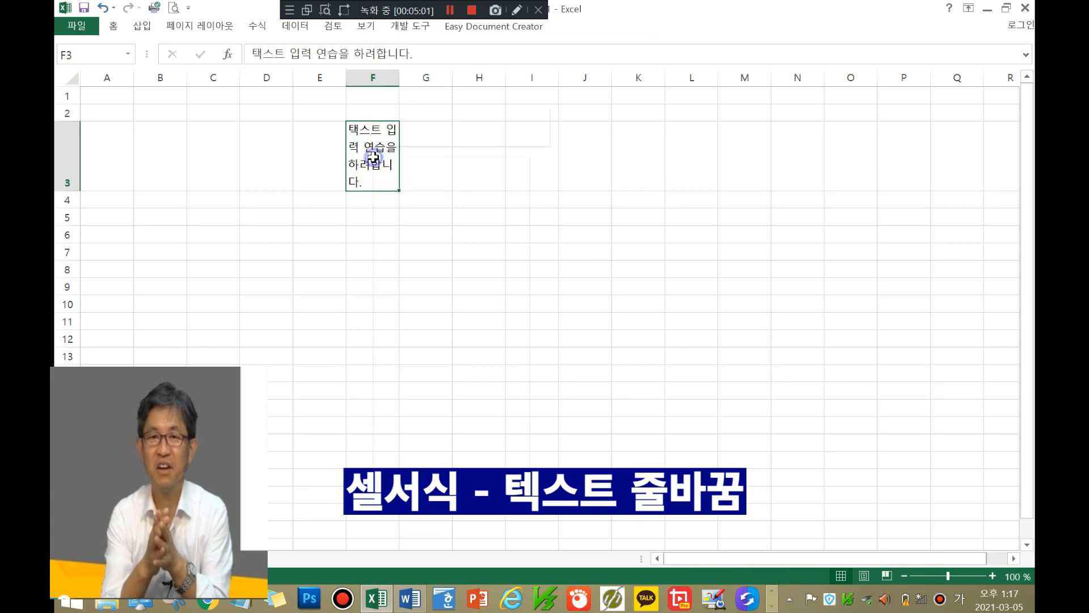
Step: In F3's Format Cells alignment settings, clear Wrap text and tick Shrink to fit (셀에 맞춤)
{"action": "right_click", "coordinate": [375, 162]}
{"action": "left_click", "coordinate": [417, 397]}
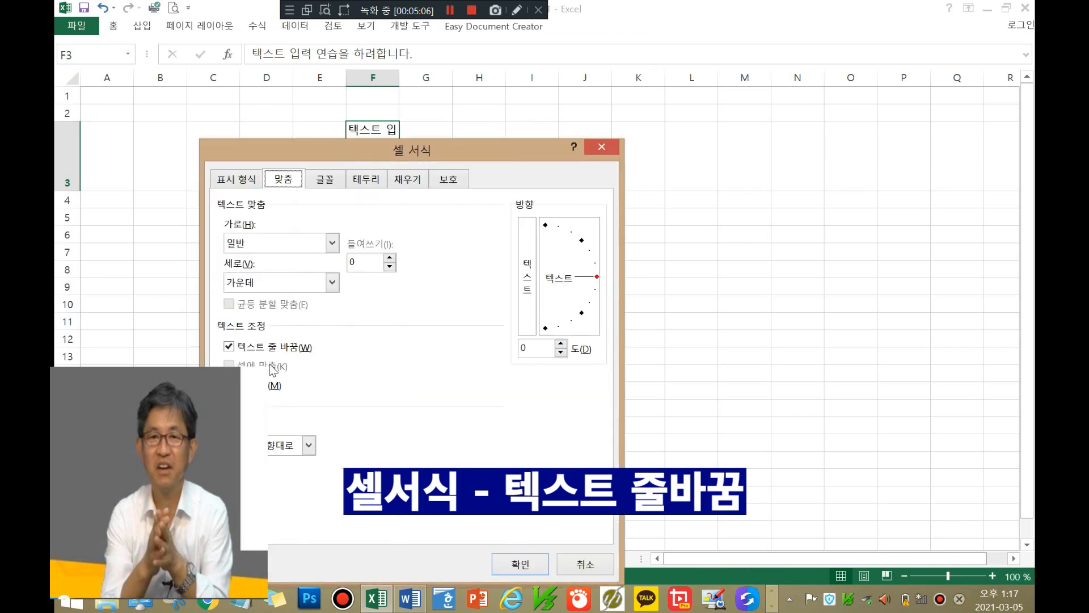
{"action": "left_click", "coordinate": [230, 347]}
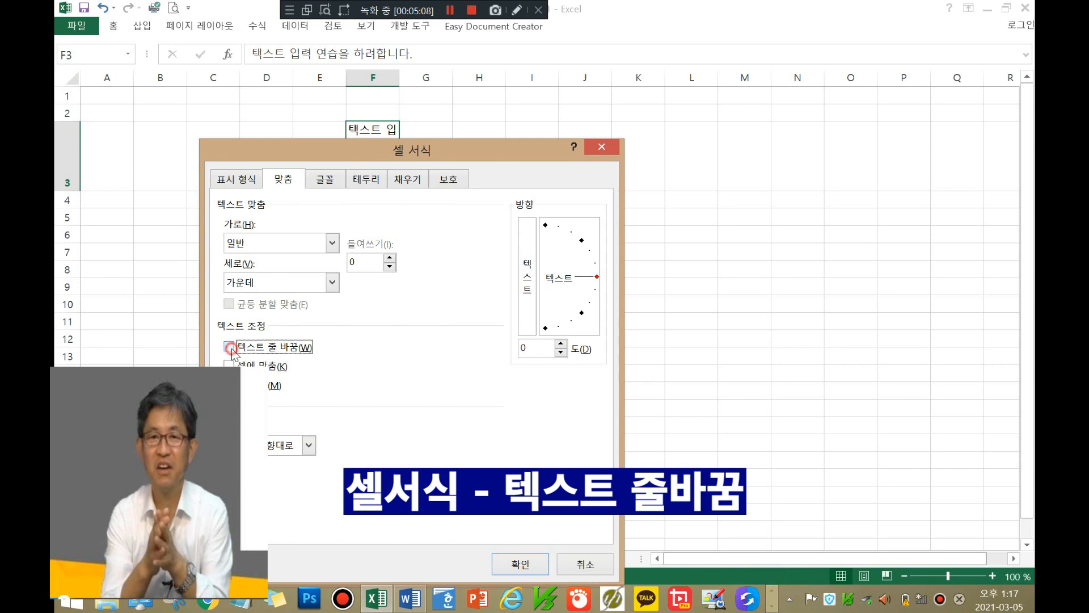
{"action": "left_click", "coordinate": [228, 364]}
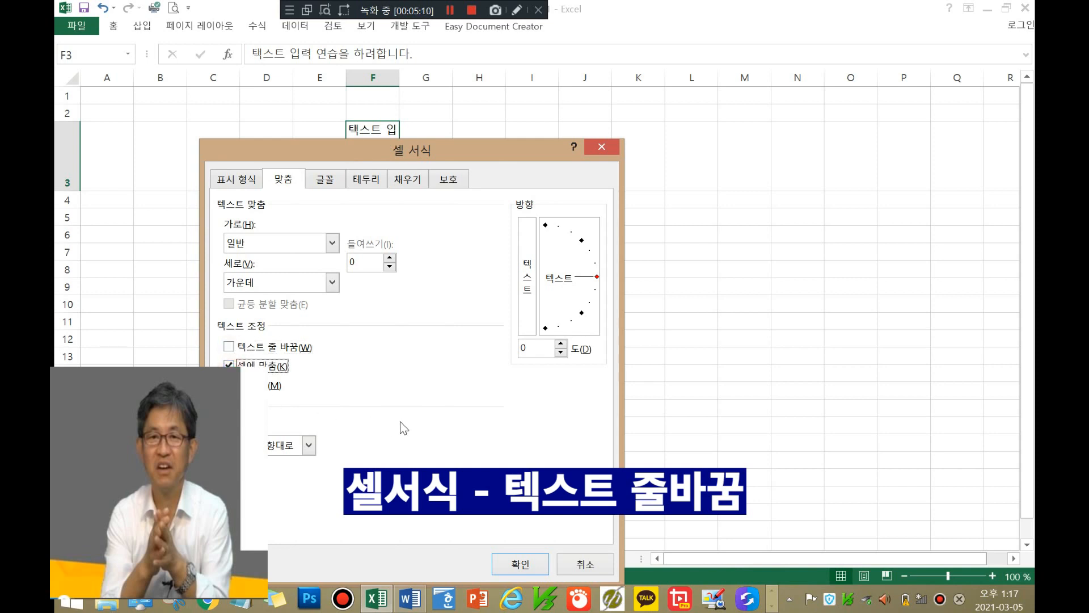
{"action": "left_click", "coordinate": [520, 564]}
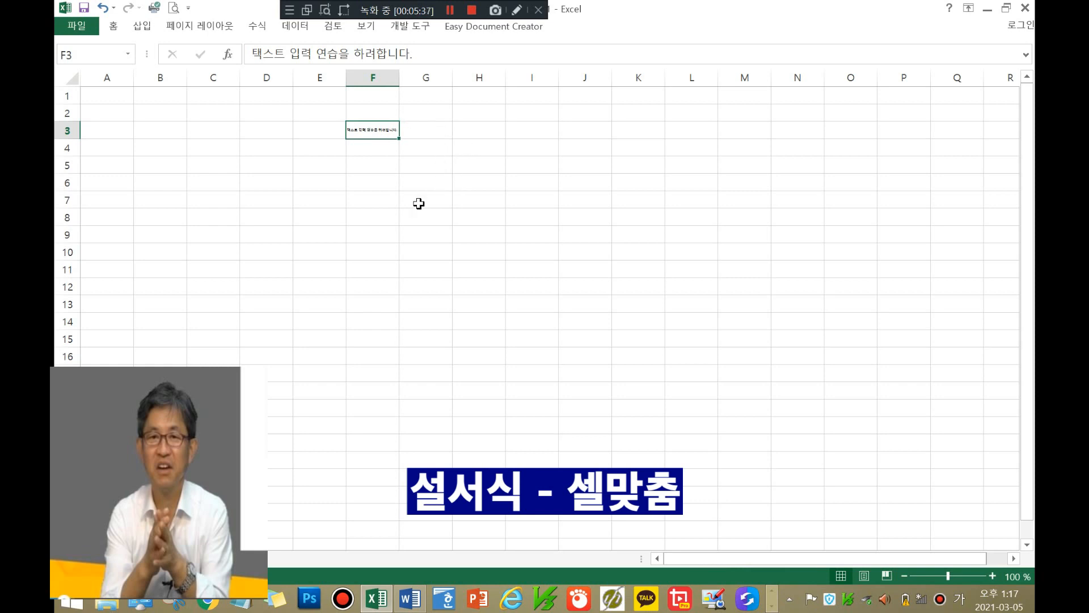
Step: Enter '텍스트 연습' in cell G6 and commit the entry
{"action": "left_click", "coordinate": [438, 181]}
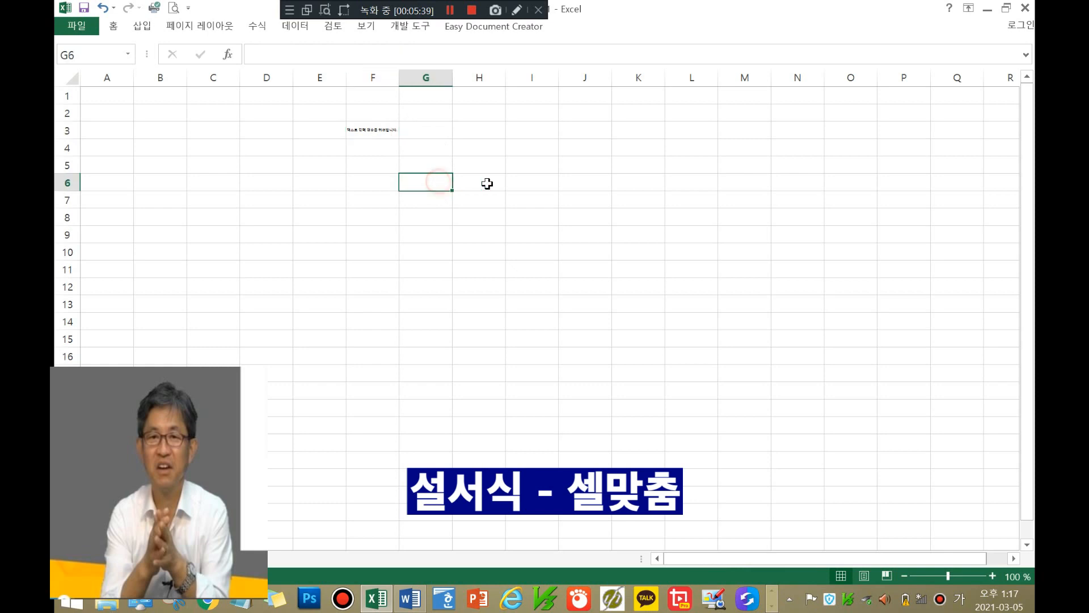
{"action": "type", "text": "텍스트"}
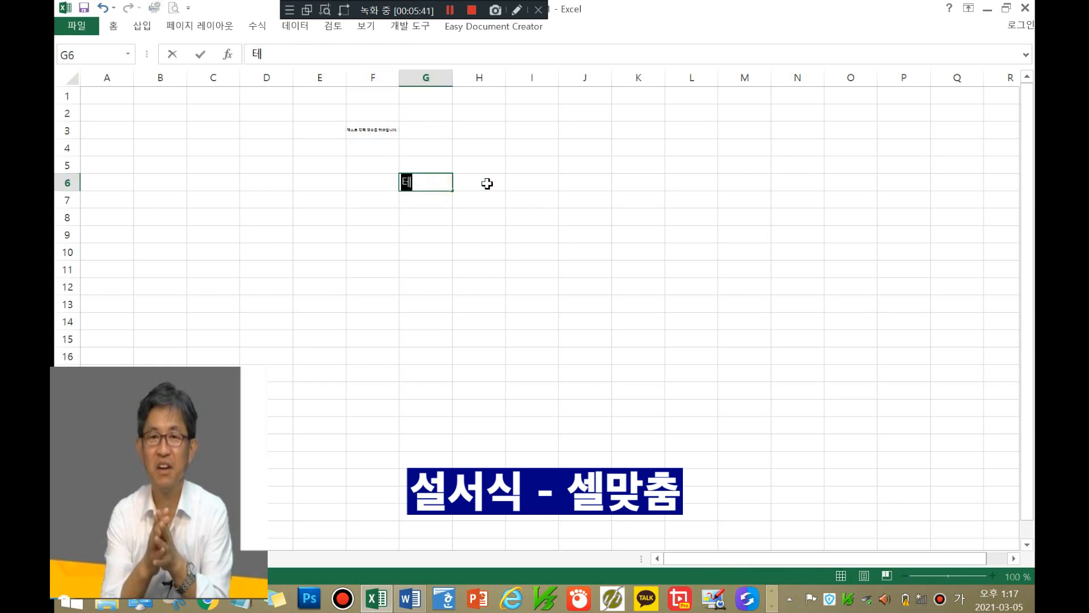
{"action": "type", "text": " 연습"}
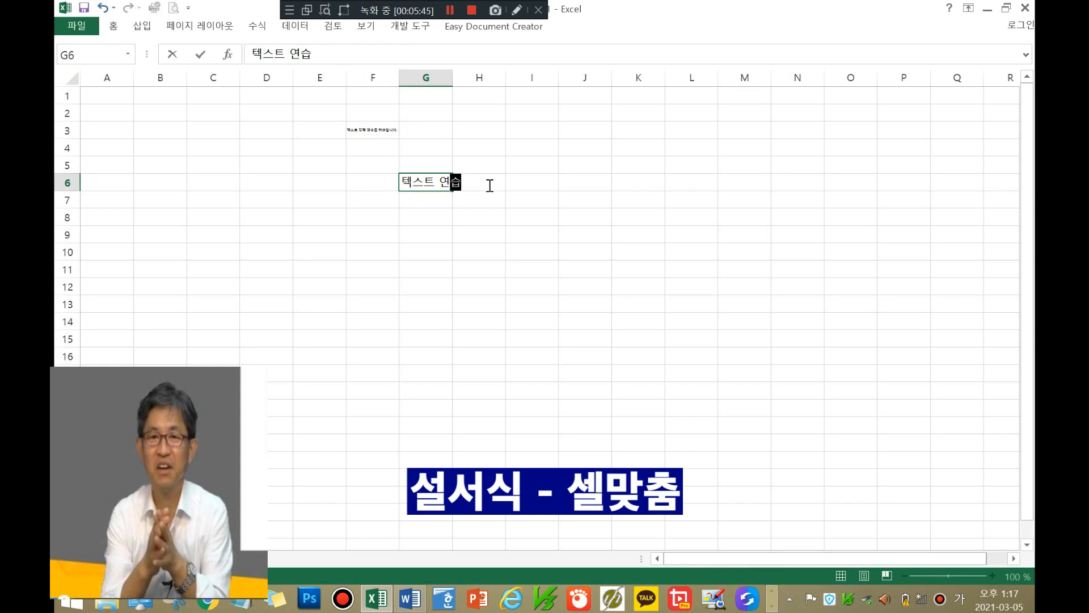
{"action": "left_click", "coordinate": [539, 213]}
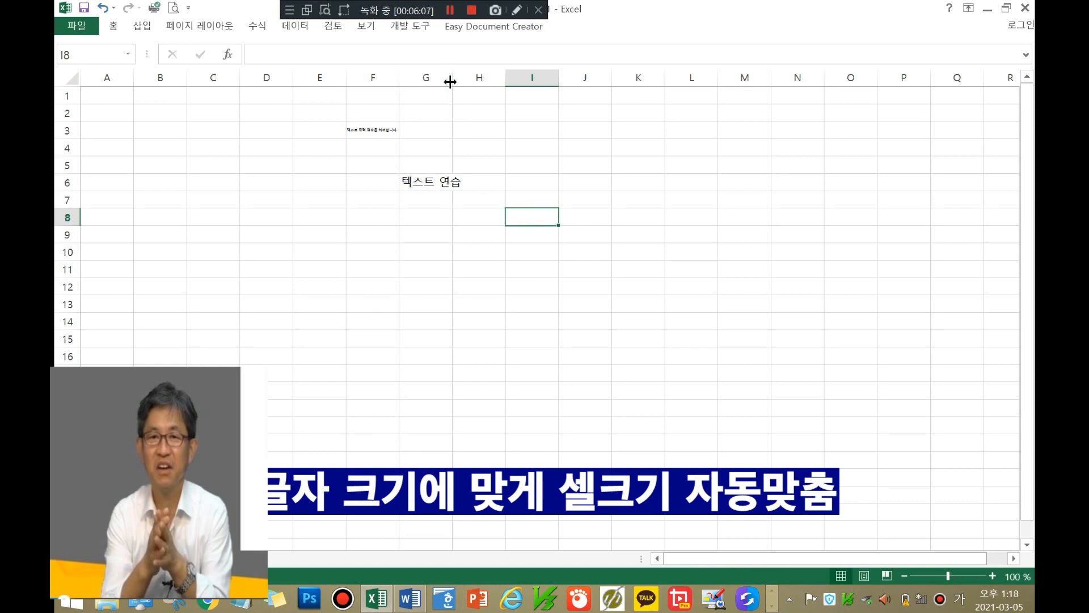
Step: AutoFit column G to the width of '텍스트 연습' and reselect G6
{"action": "double_click", "coordinate": [451, 81]}
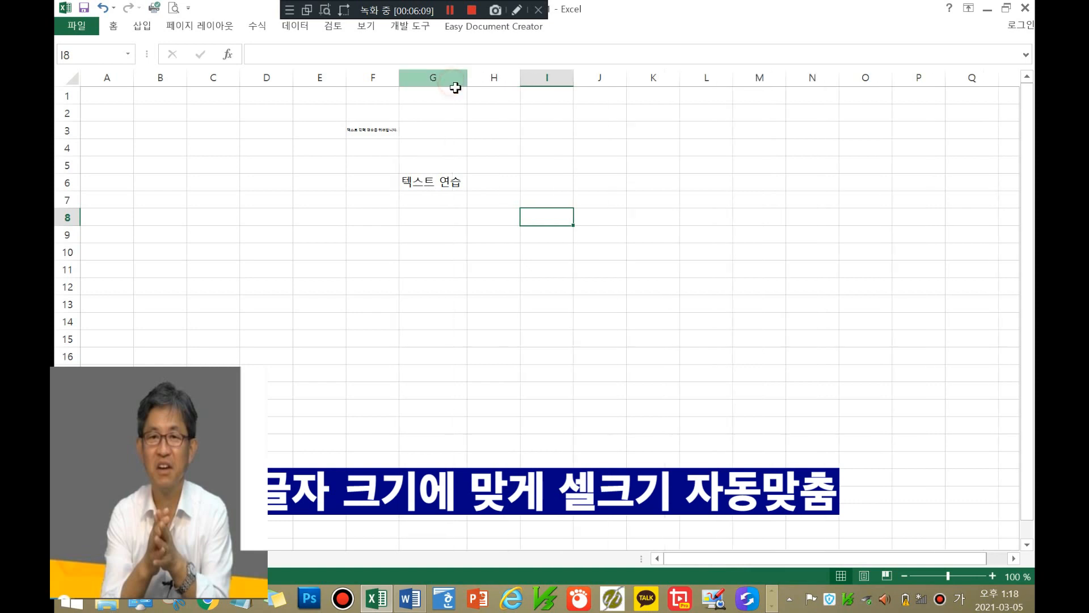
{"action": "left_click", "coordinate": [425, 184]}
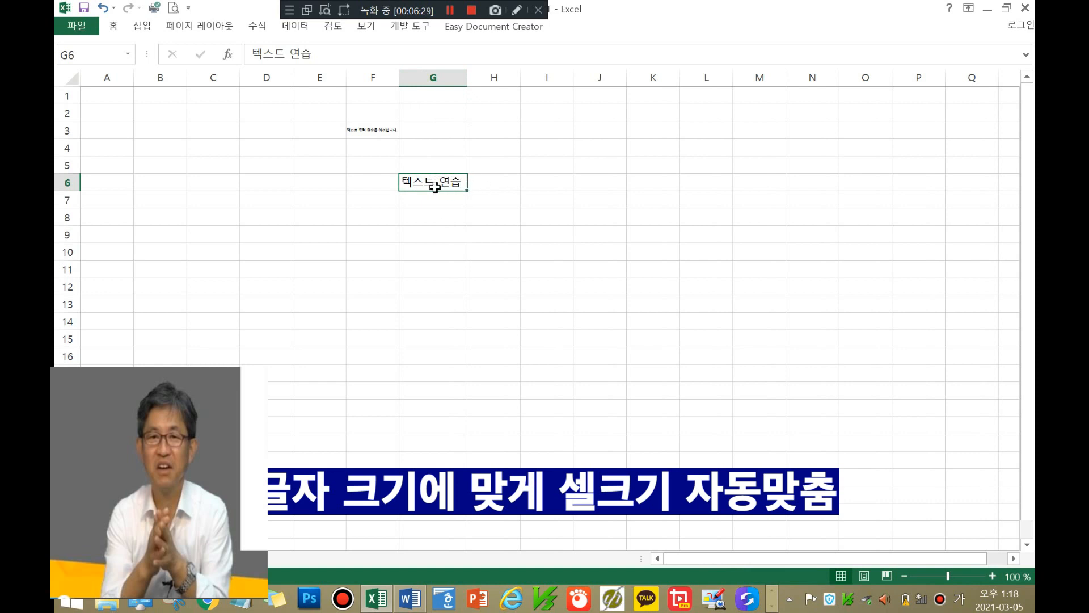
{"action": "left_click", "coordinate": [488, 182]}
{"action": "left_click", "coordinate": [436, 183]}
Step: Turn on Shrink to fit for G6 in Format Cells
{"action": "right_click", "coordinate": [443, 188]}
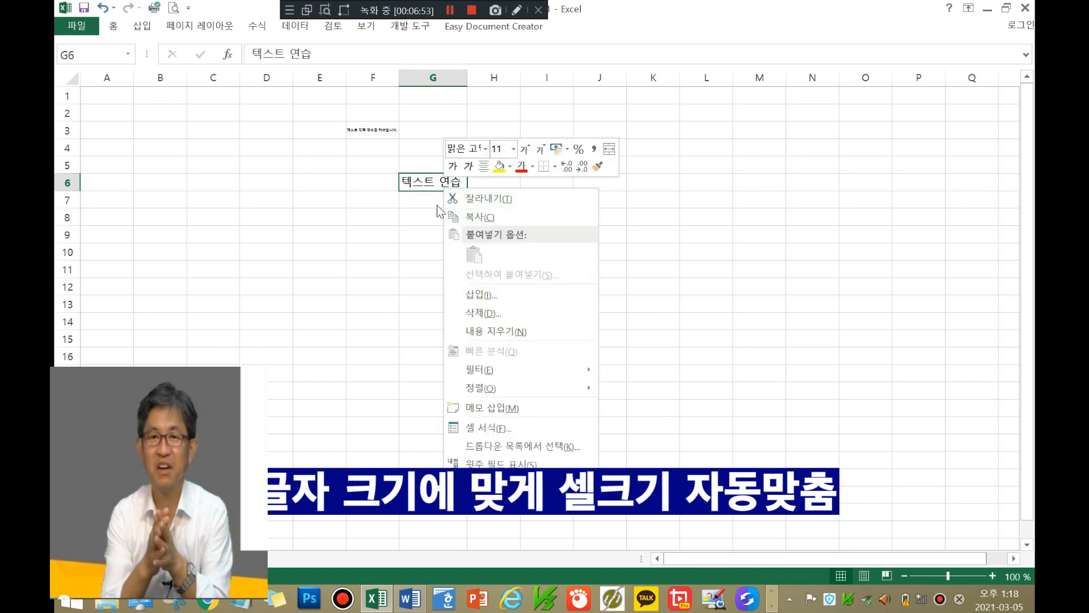
{"action": "left_click", "coordinate": [486, 428]}
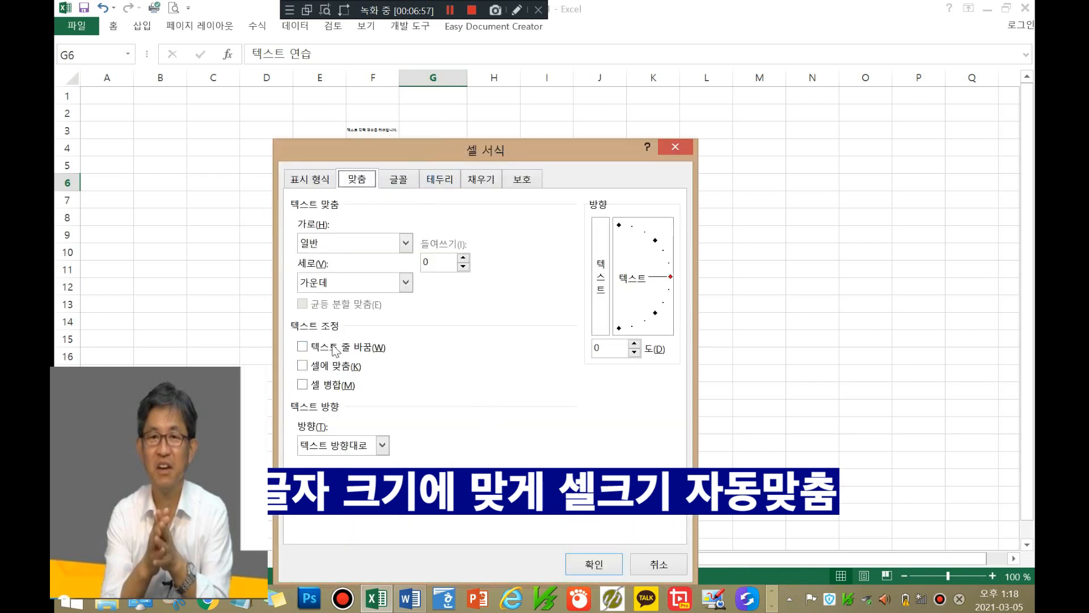
{"action": "left_click", "coordinate": [304, 369]}
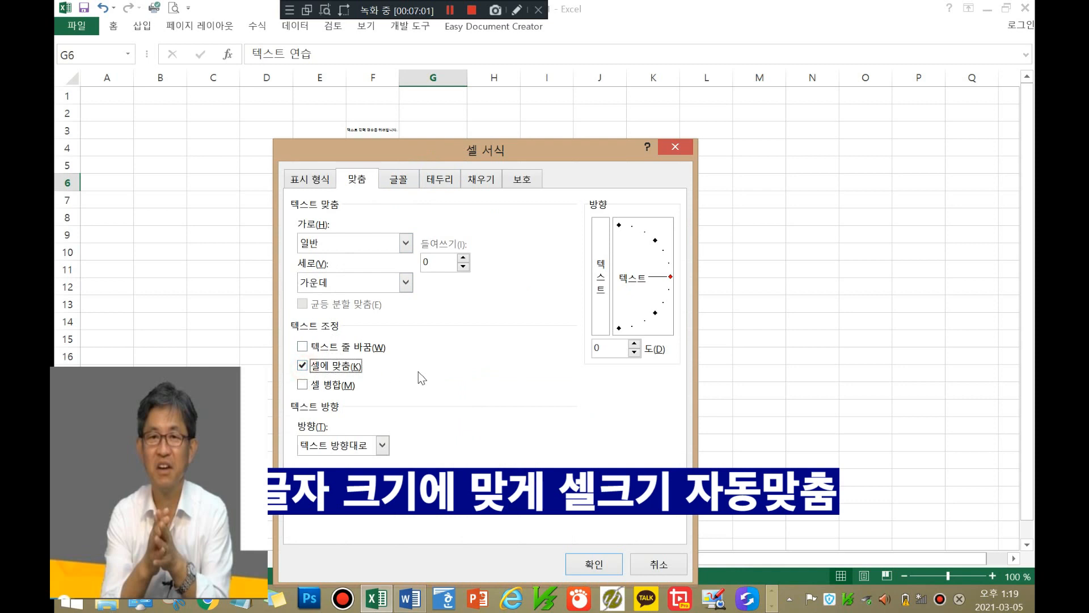
{"action": "left_click", "coordinate": [594, 566]}
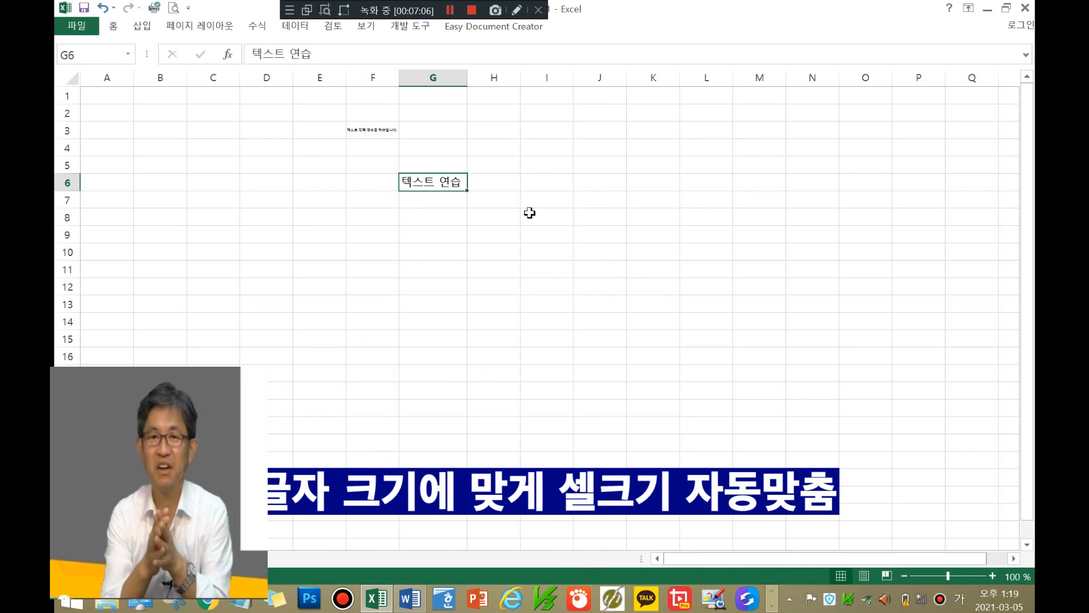
Step: Reopen G6's Format Cells and confirm Shrink to fit stays enabled, then reselect G6
{"action": "left_click", "coordinate": [428, 183]}
{"action": "left_click", "coordinate": [427, 183]}
{"action": "right_click", "coordinate": [428, 183]}
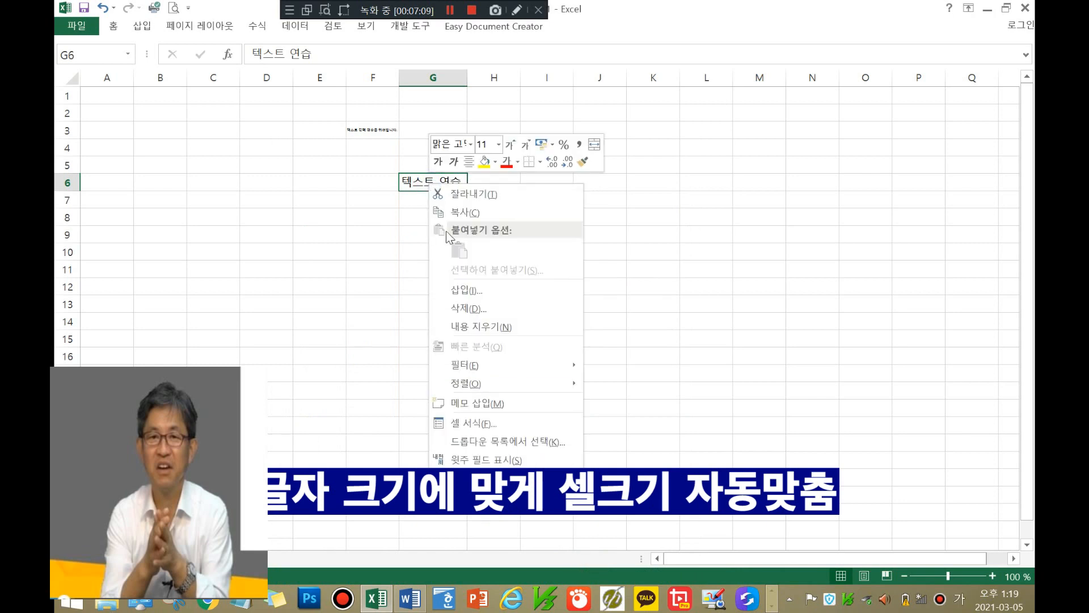
{"action": "left_click", "coordinate": [479, 426]}
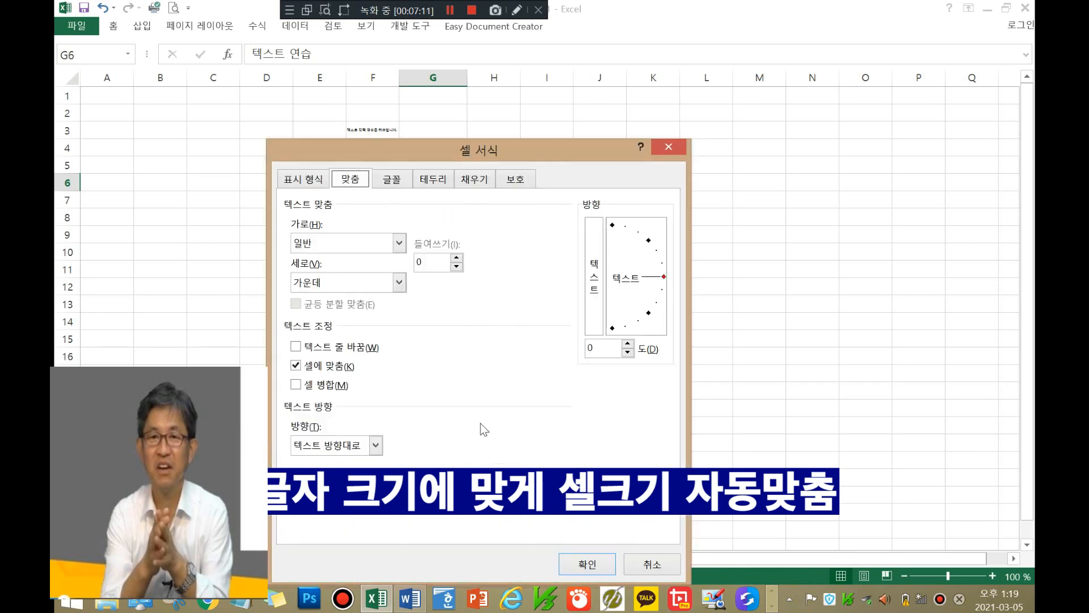
{"action": "left_click", "coordinate": [296, 367]}
{"action": "left_click", "coordinate": [296, 367]}
{"action": "left_click", "coordinate": [584, 559]}
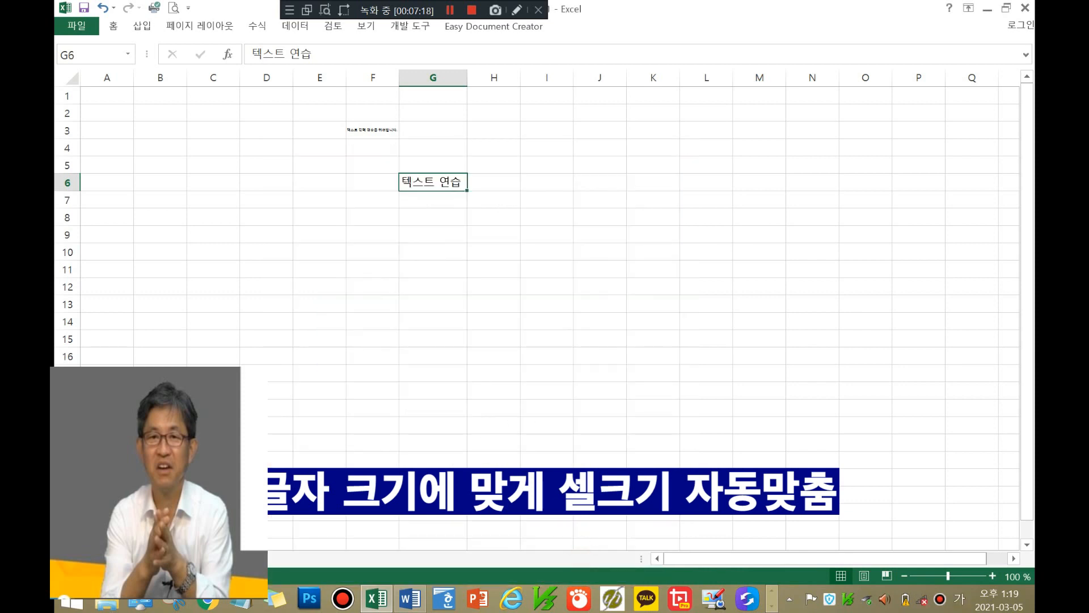
{"action": "left_click", "coordinate": [433, 200]}
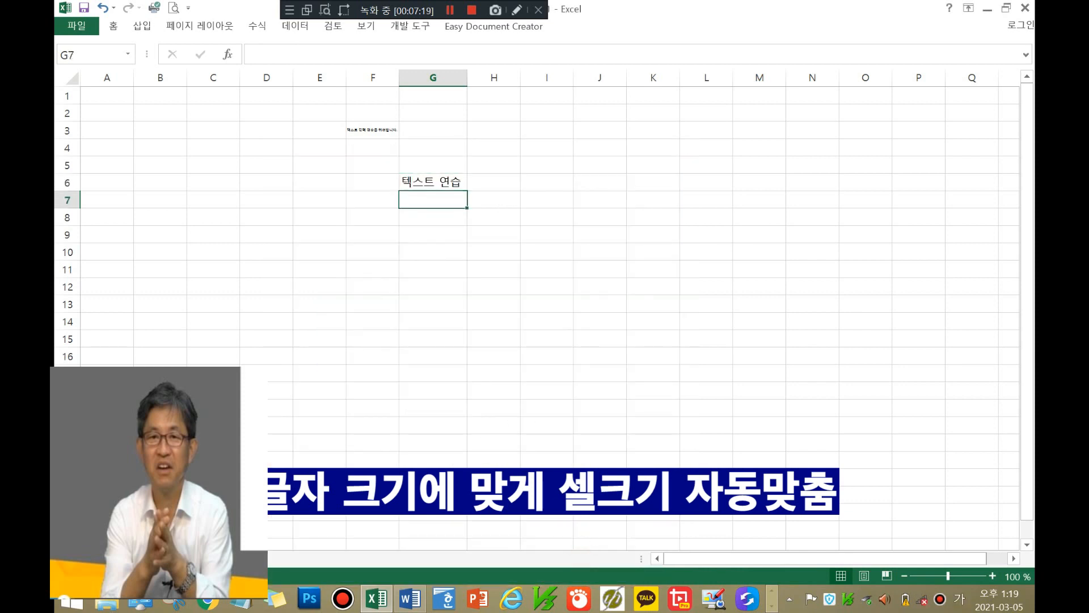
{"action": "left_click", "coordinate": [657, 340]}
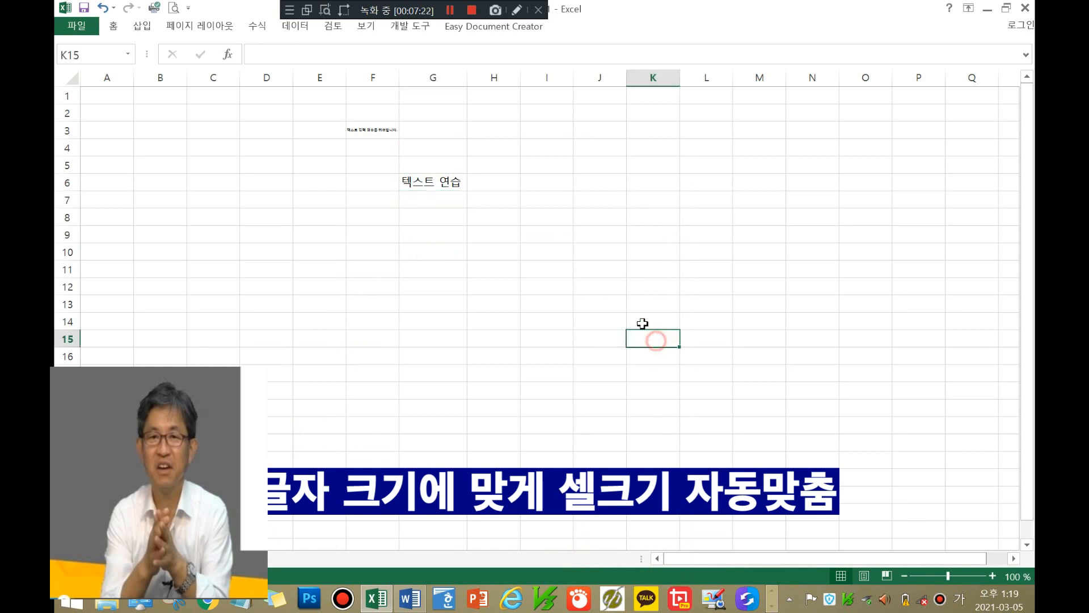
{"action": "left_click", "coordinate": [442, 183]}
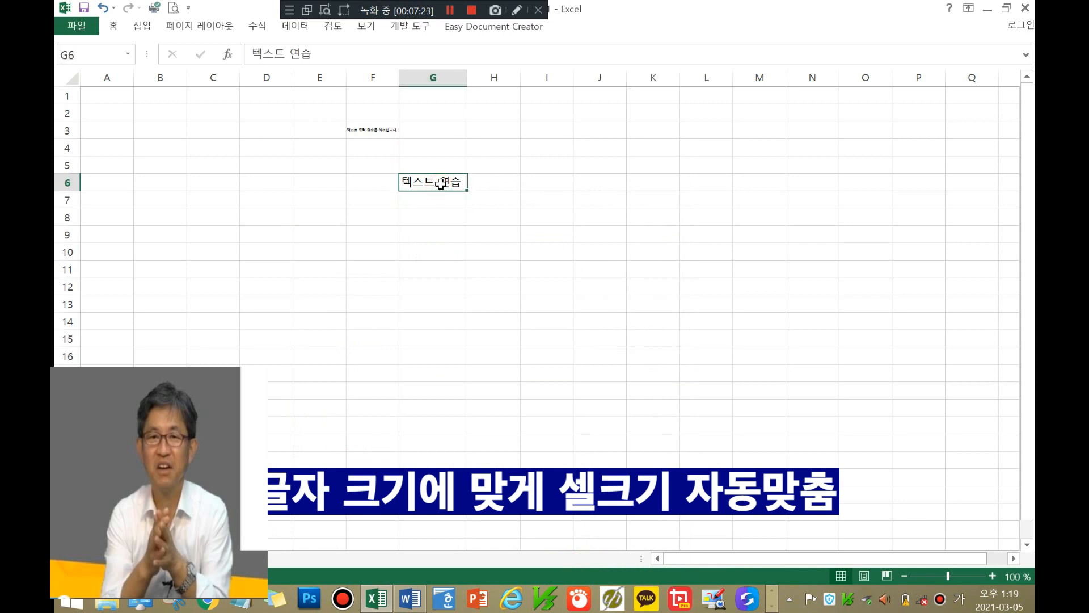
Step: Clear G6, then enter '테스트맞춤' in cell H7
{"action": "key", "text": "Delete"}
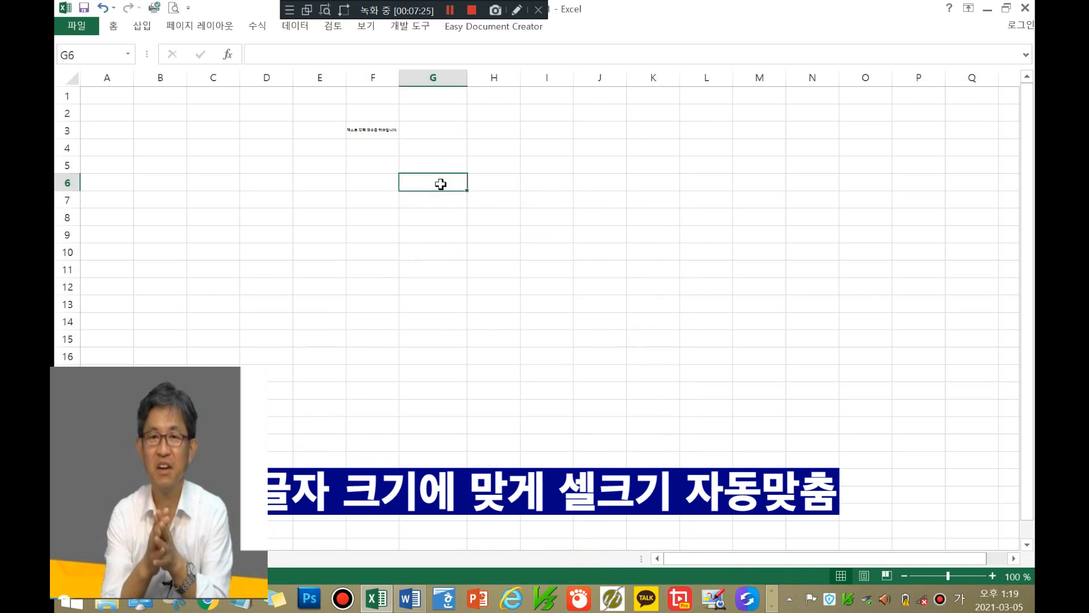
{"action": "left_click", "coordinate": [501, 198]}
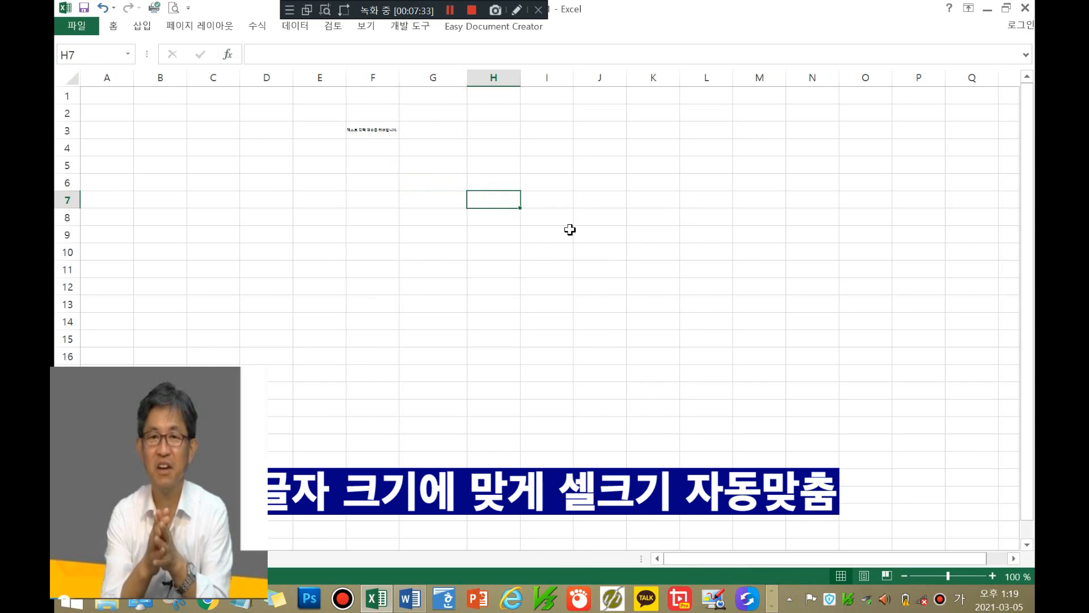
{"action": "type", "text": "테스"}
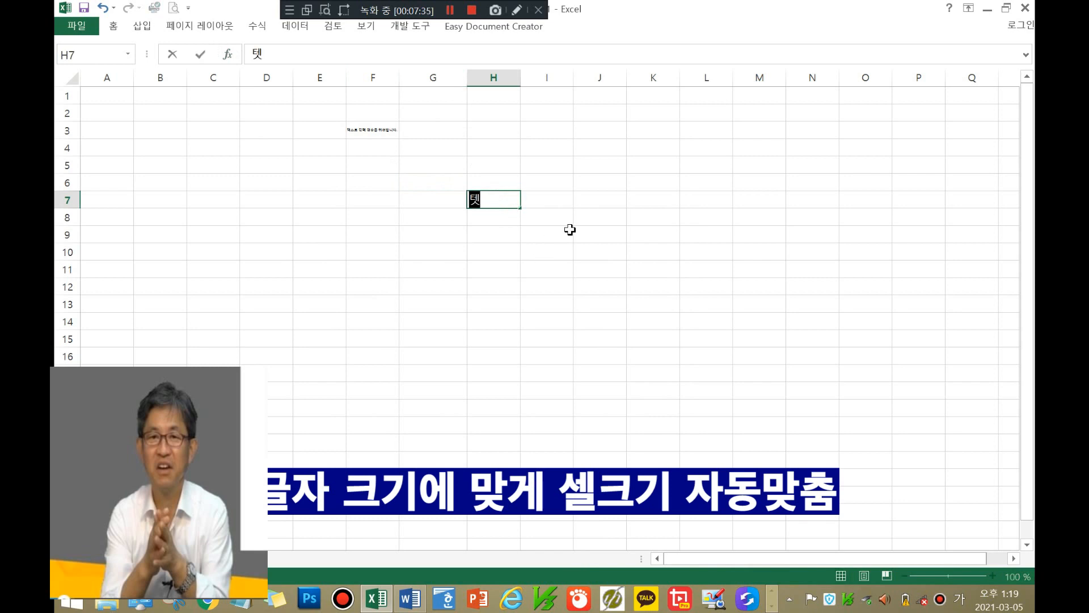
{"action": "type", "text": "트맞"}
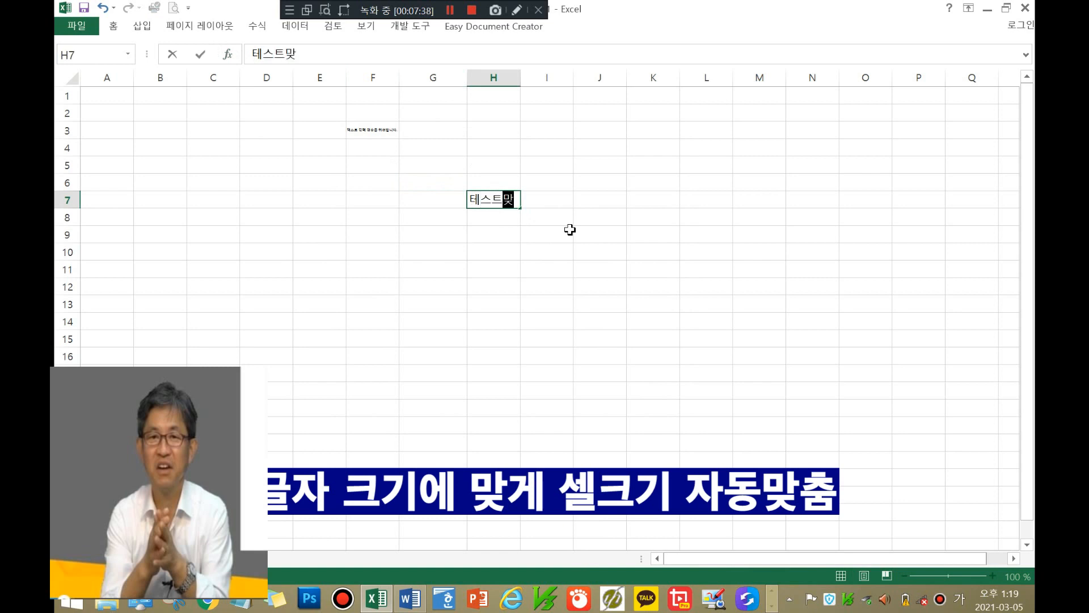
{"action": "type", "text": "추ㅁ"}
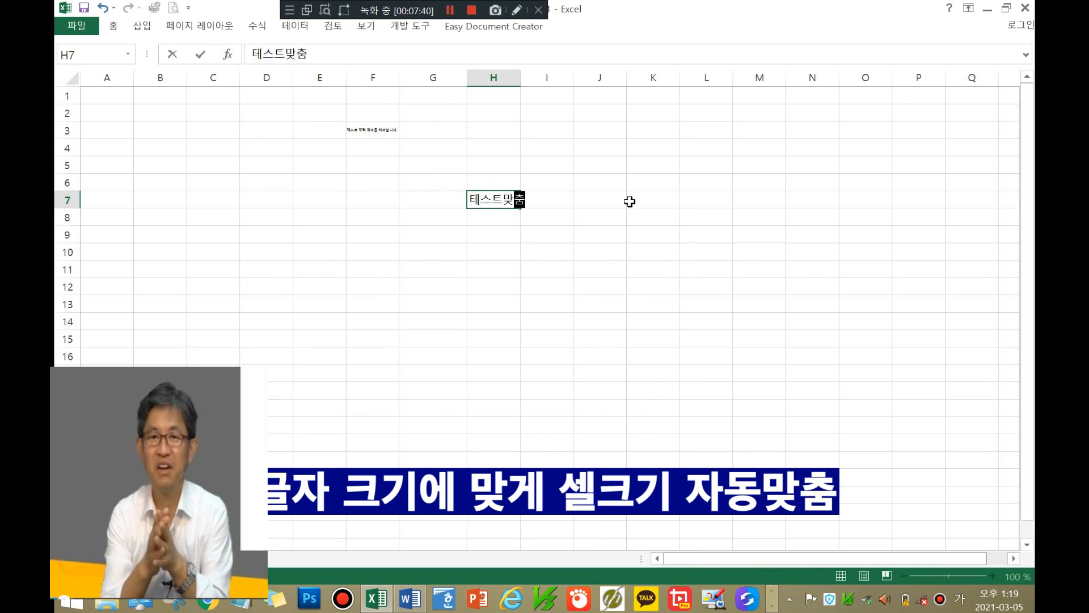
{"action": "left_click", "coordinate": [630, 200]}
{"action": "left_click", "coordinate": [499, 200]}
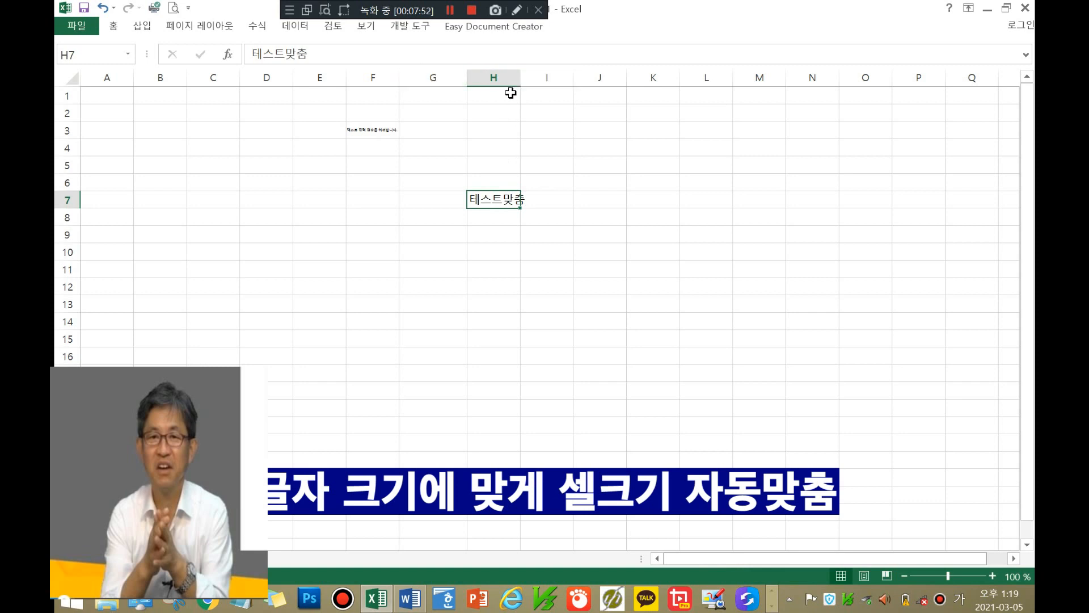
Step: Tick Shrink to fit (셀에 맞춤) in H7's Format Cells alignment settings and confirm
{"action": "right_click", "coordinate": [511, 204]}
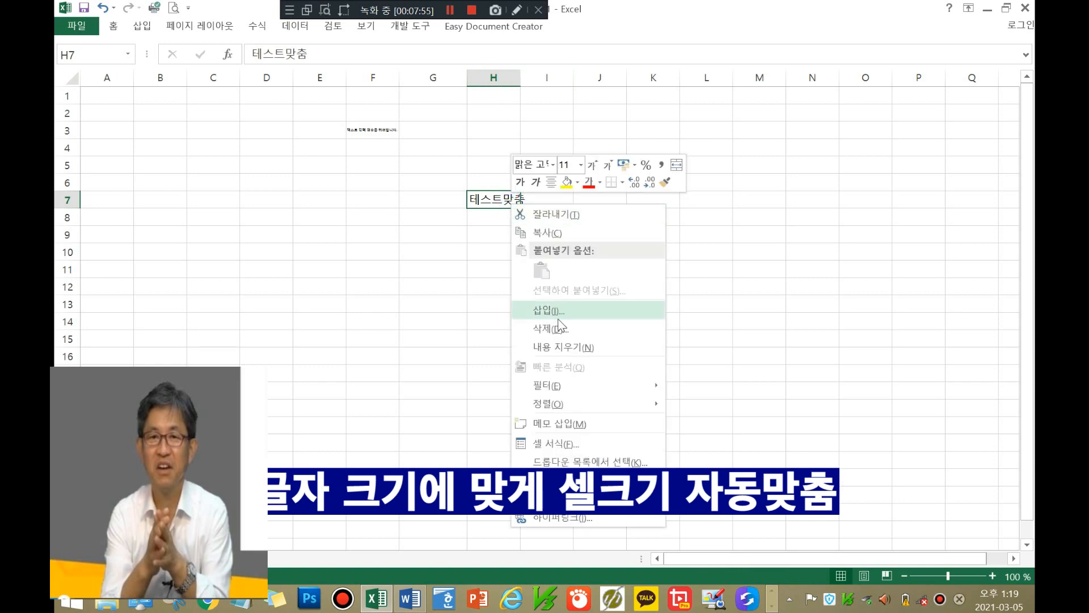
{"action": "left_click", "coordinate": [579, 441]}
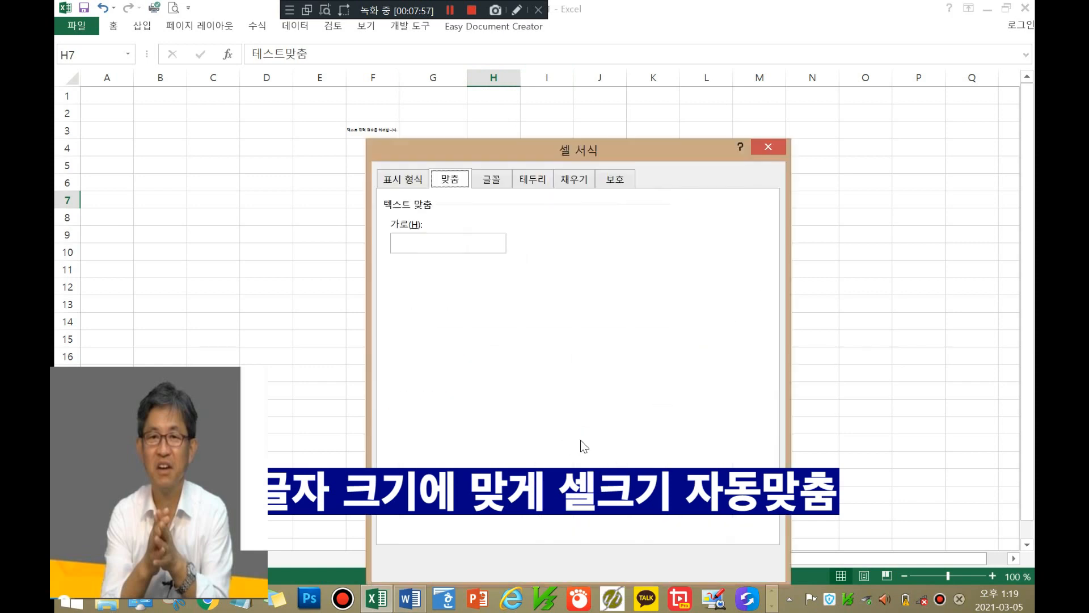
{"action": "left_click", "coordinate": [397, 366]}
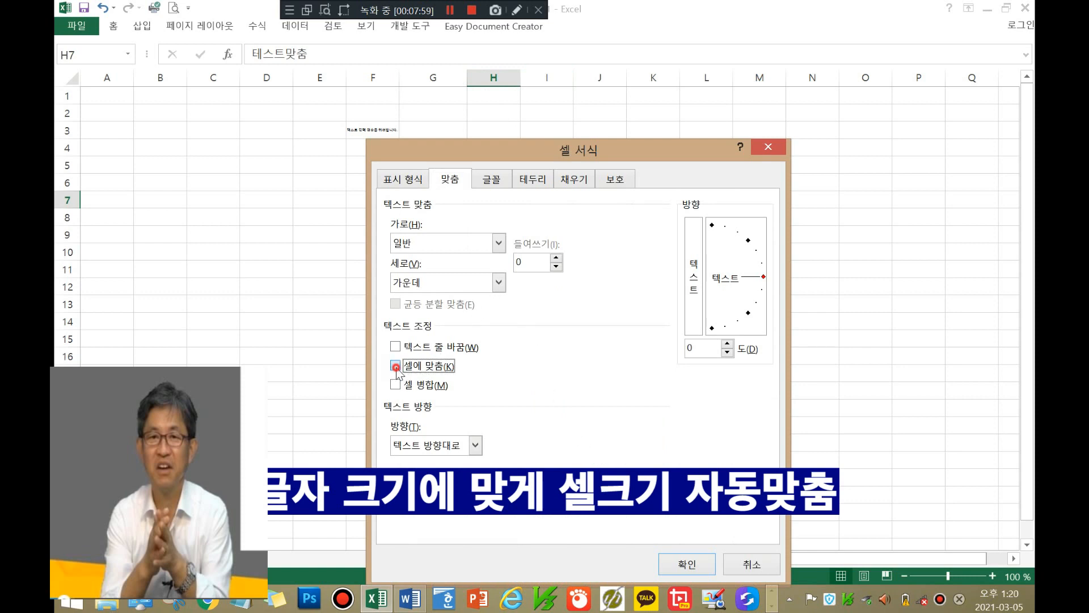
{"action": "left_click", "coordinate": [692, 569]}
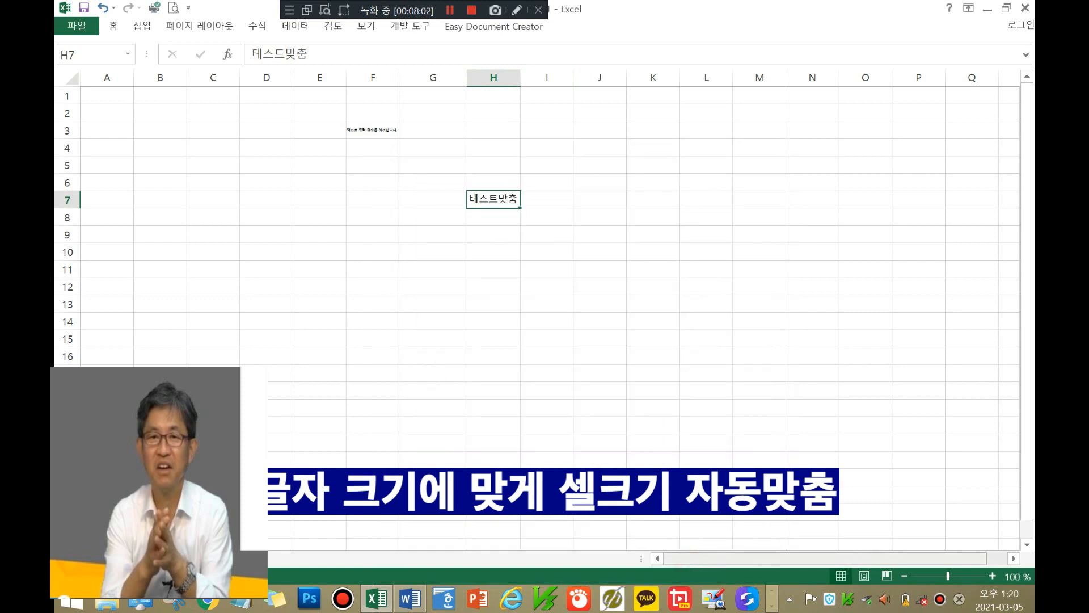
{"action": "left_click", "coordinate": [612, 267]}
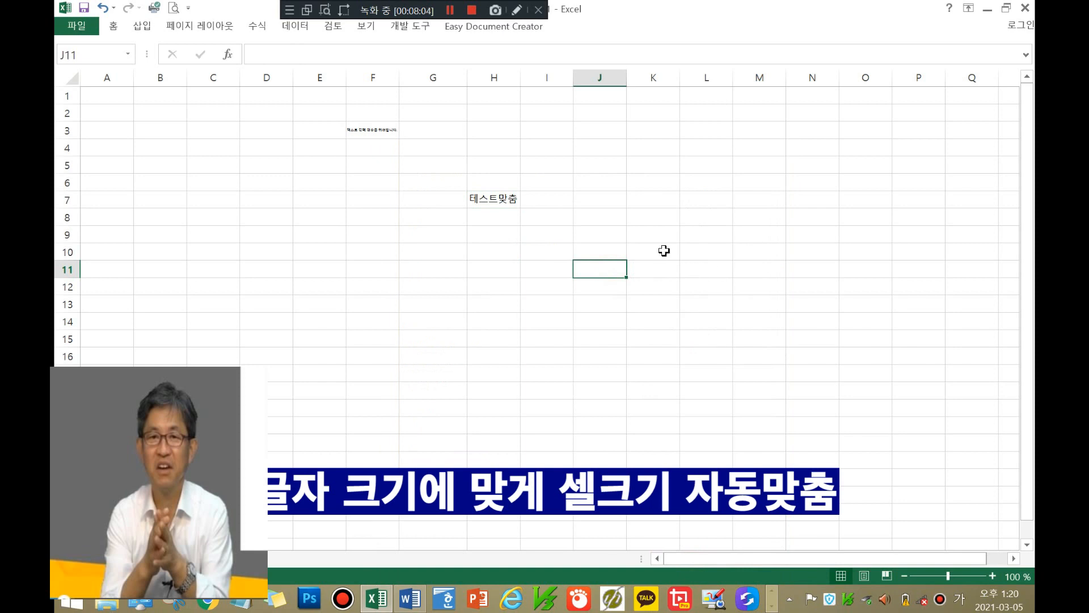
{"action": "left_click", "coordinate": [483, 201]}
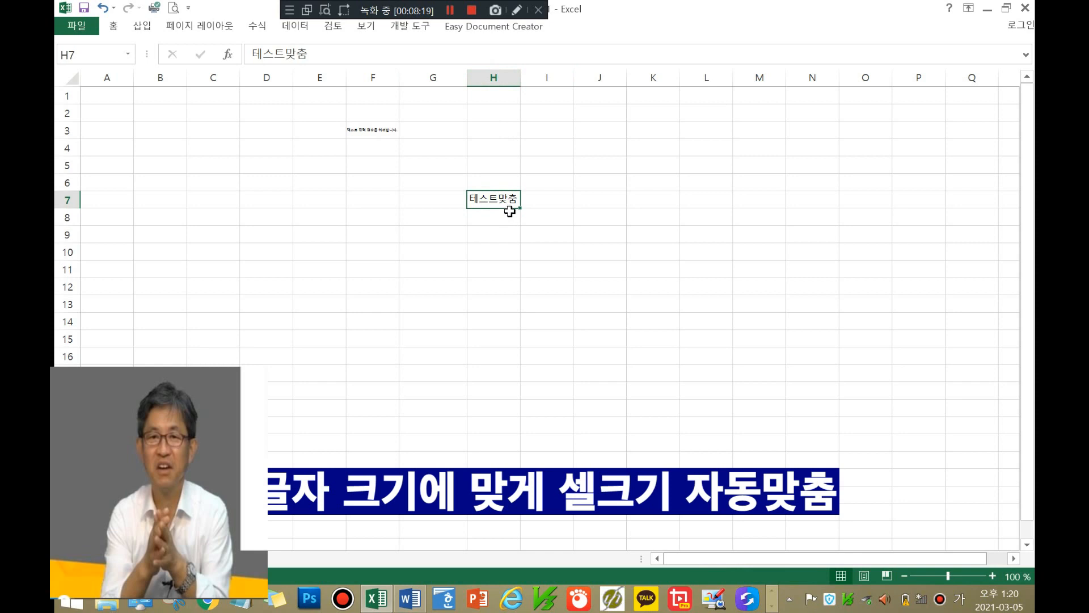
{"action": "left_click", "coordinate": [377, 130]}
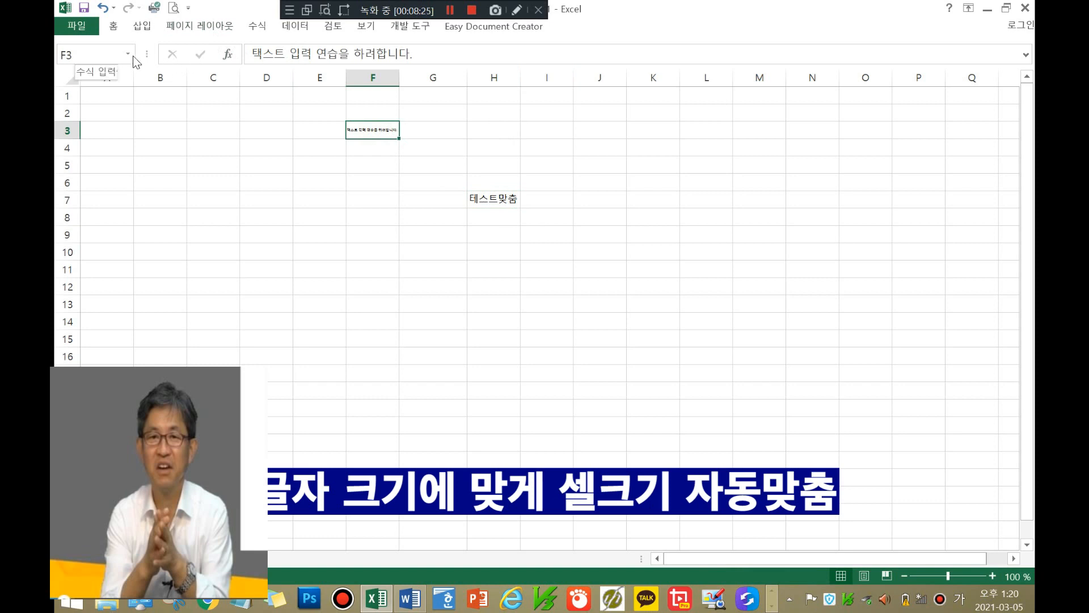
Step: Set F3's font size to 14 from the Home tab
{"action": "left_click", "coordinate": [113, 26]}
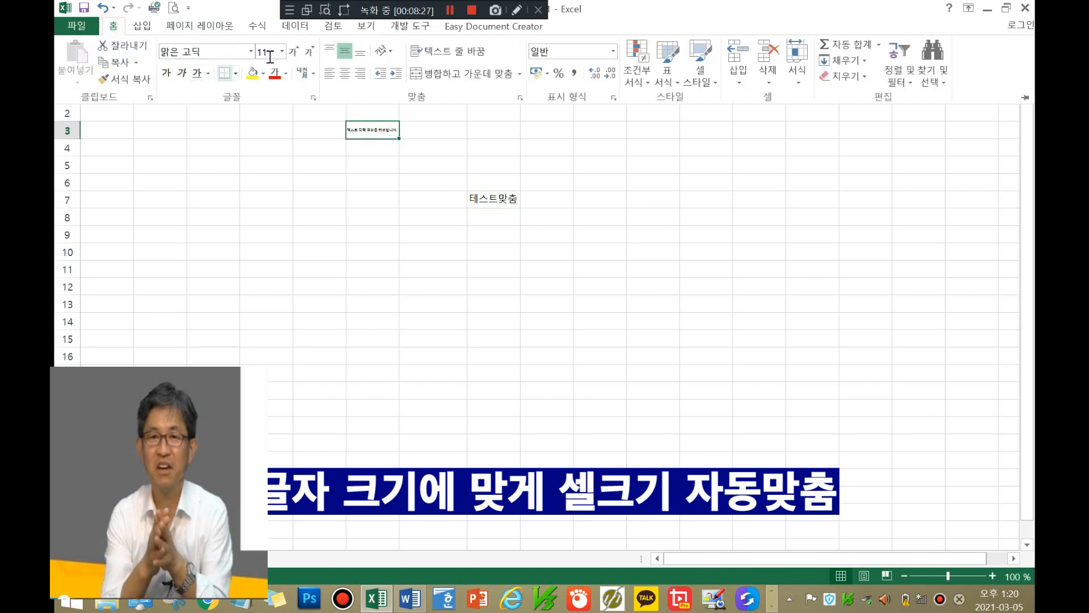
{"action": "left_click", "coordinate": [282, 52]}
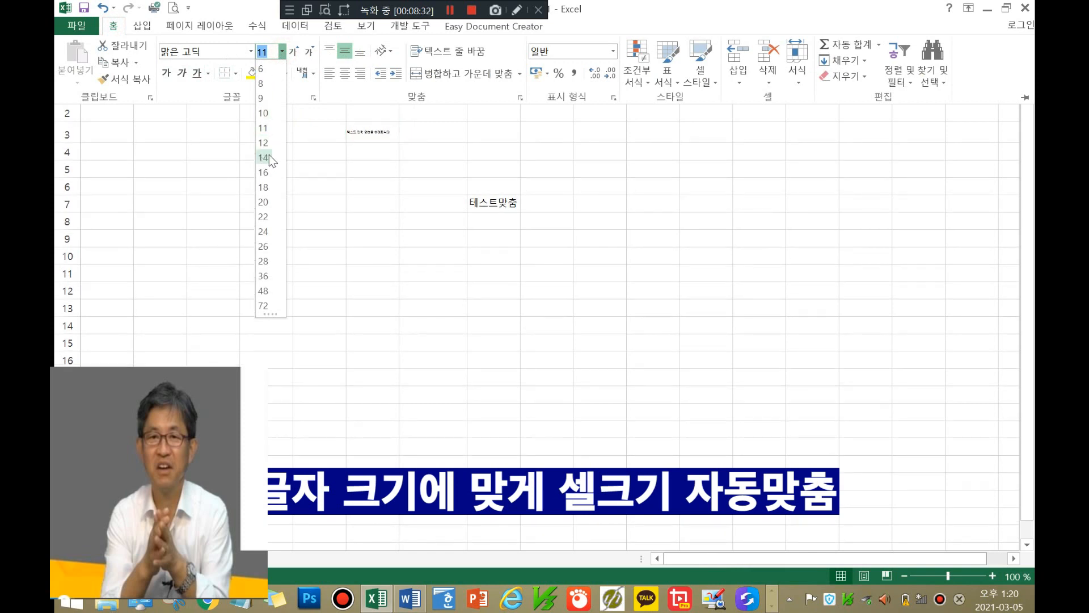
{"action": "left_click", "coordinate": [269, 154]}
{"action": "left_click", "coordinate": [381, 149]}
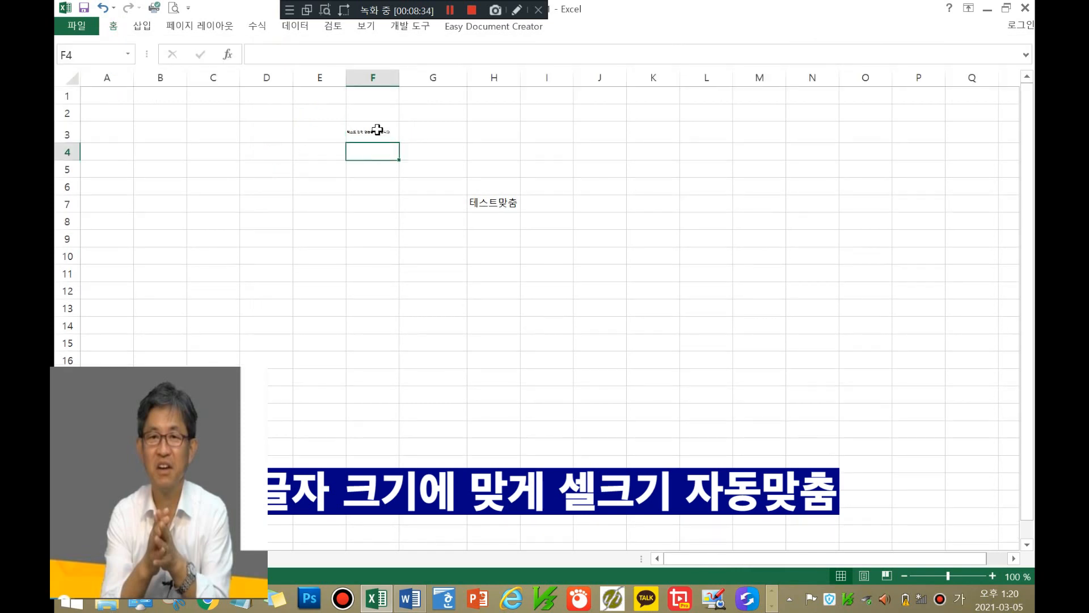
{"action": "left_click", "coordinate": [375, 131]}
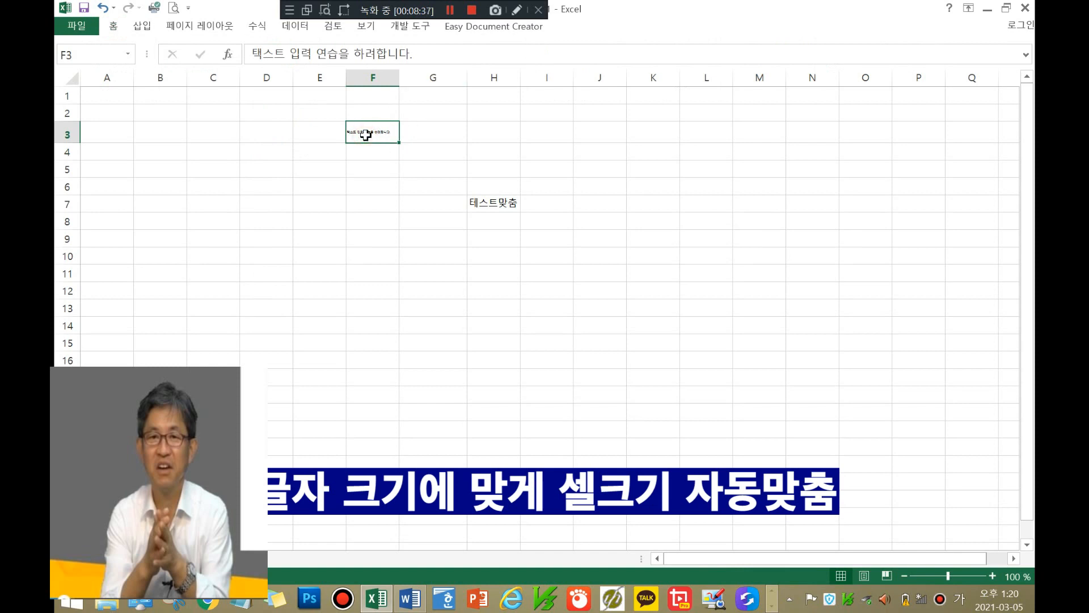
{"action": "left_click", "coordinate": [434, 136]}
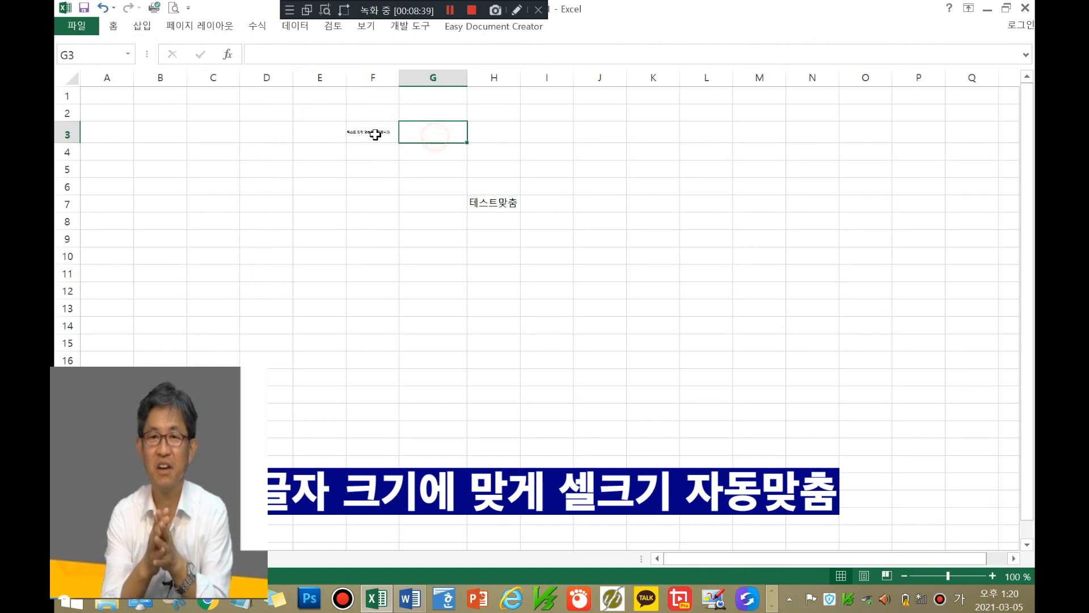
{"action": "left_click", "coordinate": [369, 131]}
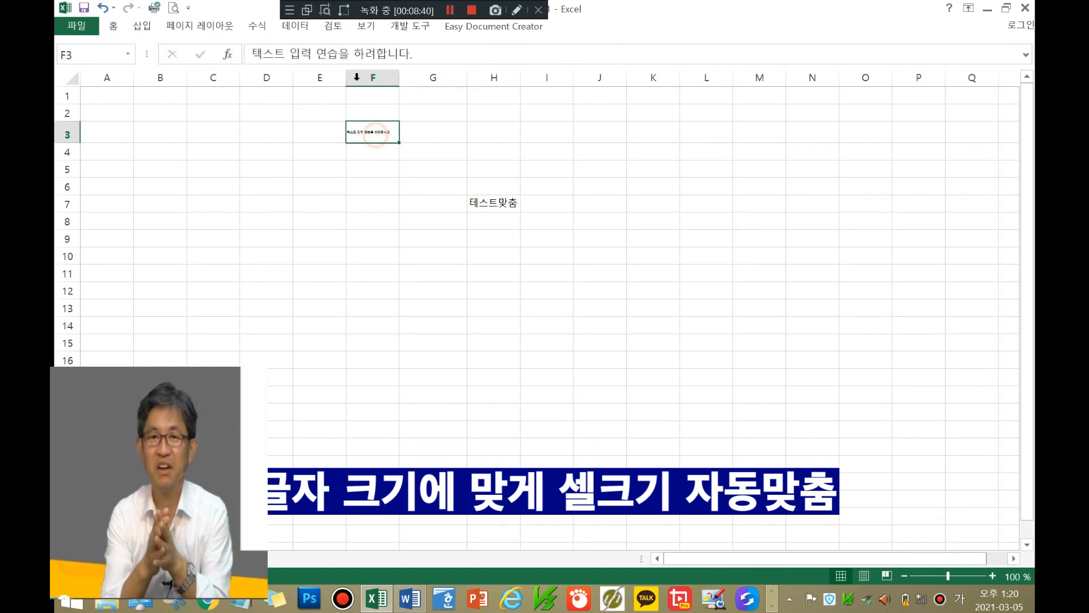
{"action": "left_click", "coordinate": [377, 151]}
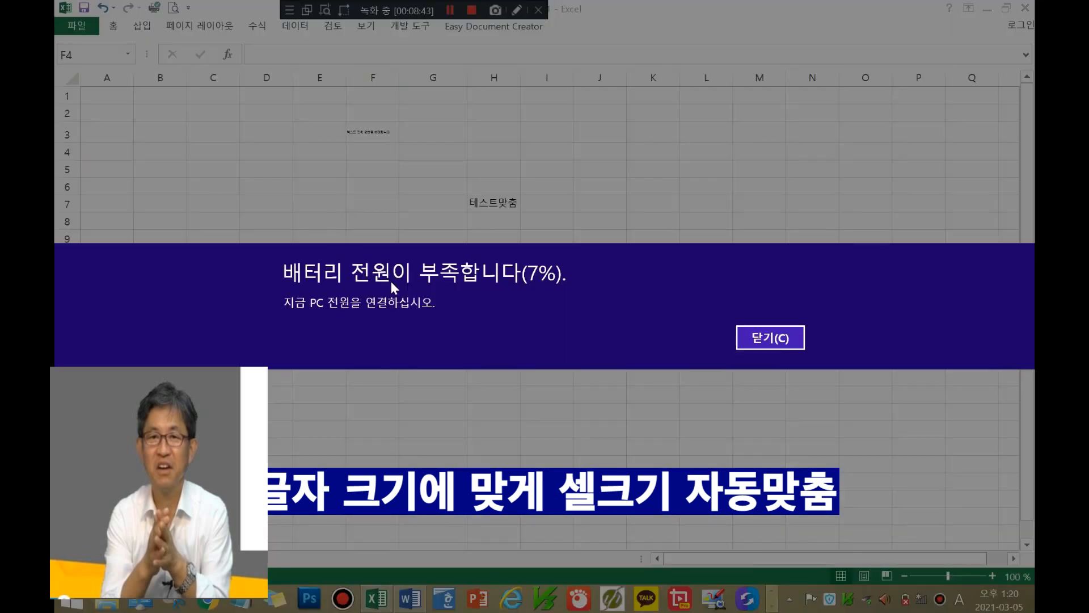
Step: Dismiss the low-battery notification and return to the spreadsheet at G10
{"action": "left_click", "coordinate": [770, 339]}
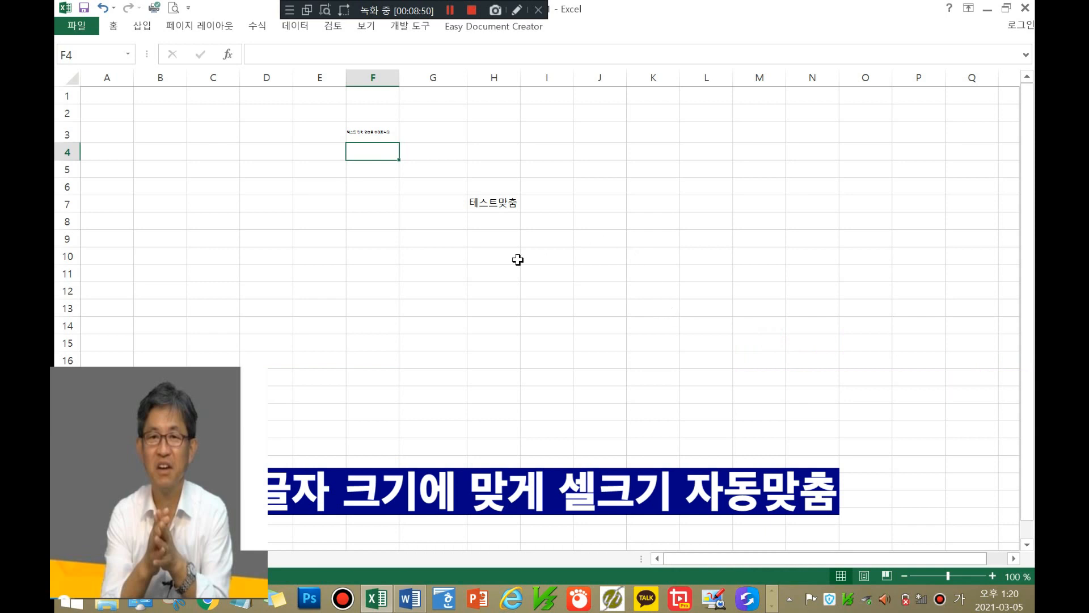
{"action": "left_click", "coordinate": [451, 11]}
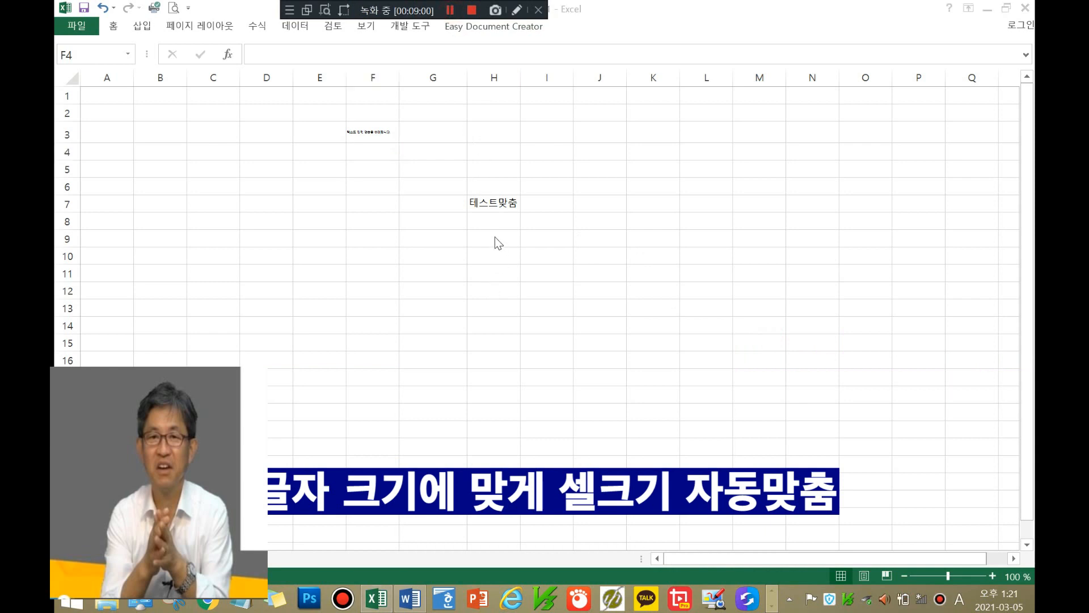
{"action": "left_click", "coordinate": [495, 237]}
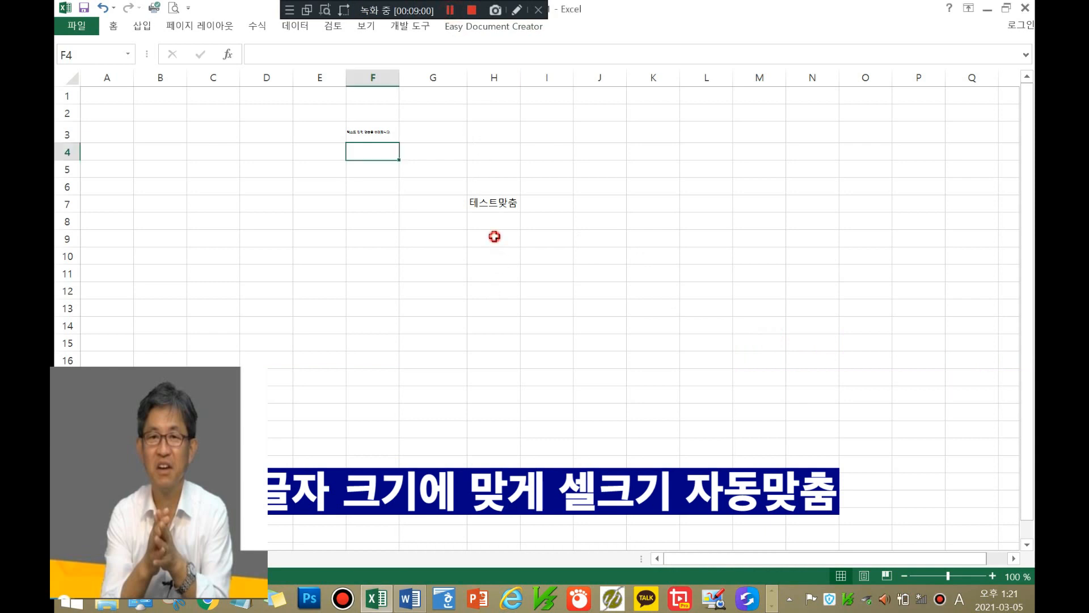
{"action": "left_click", "coordinate": [430, 258]}
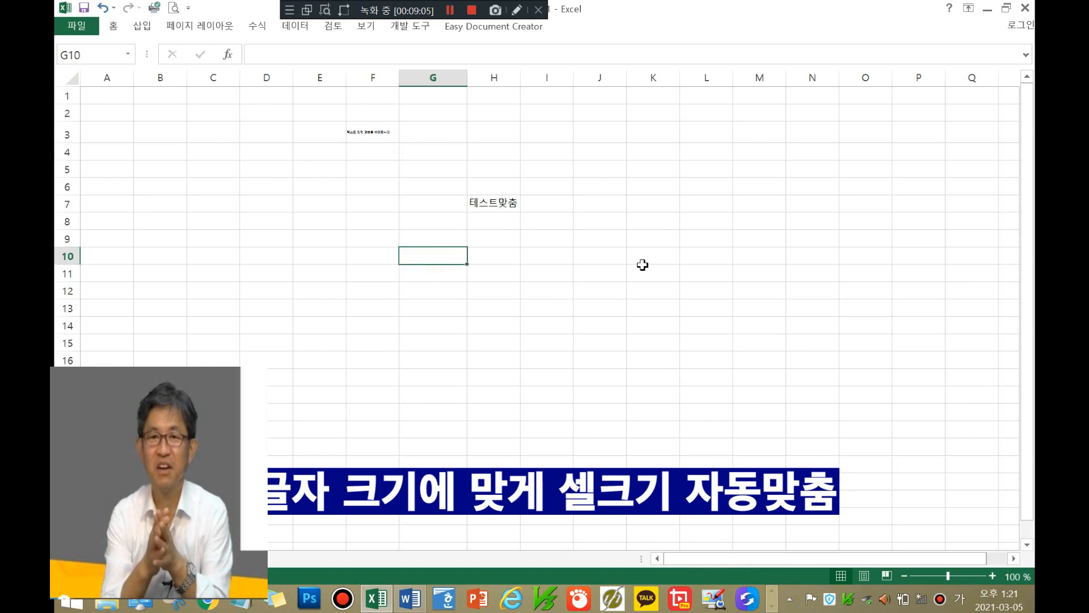
Step: Enter '테스트맞춤을 연습합니다.' in cell G10, correcting a typo, and commit it
{"action": "type", "text": "테스크"}
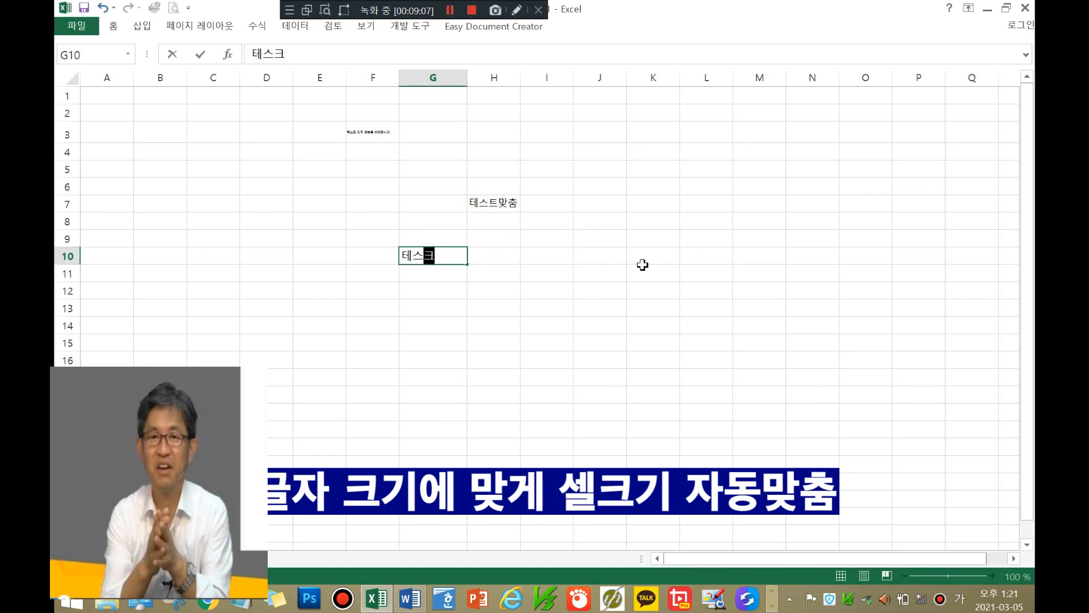
{"action": "key", "text": "BackSpace"}
{"action": "type", "text": "트맞추"}
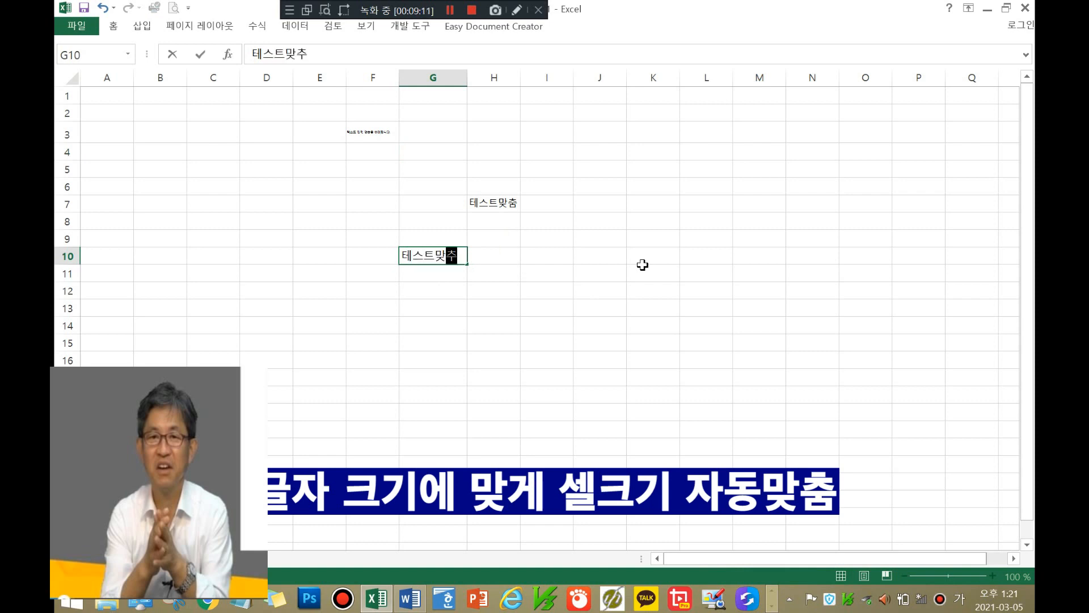
{"action": "type", "text": "ㅁ을 연"}
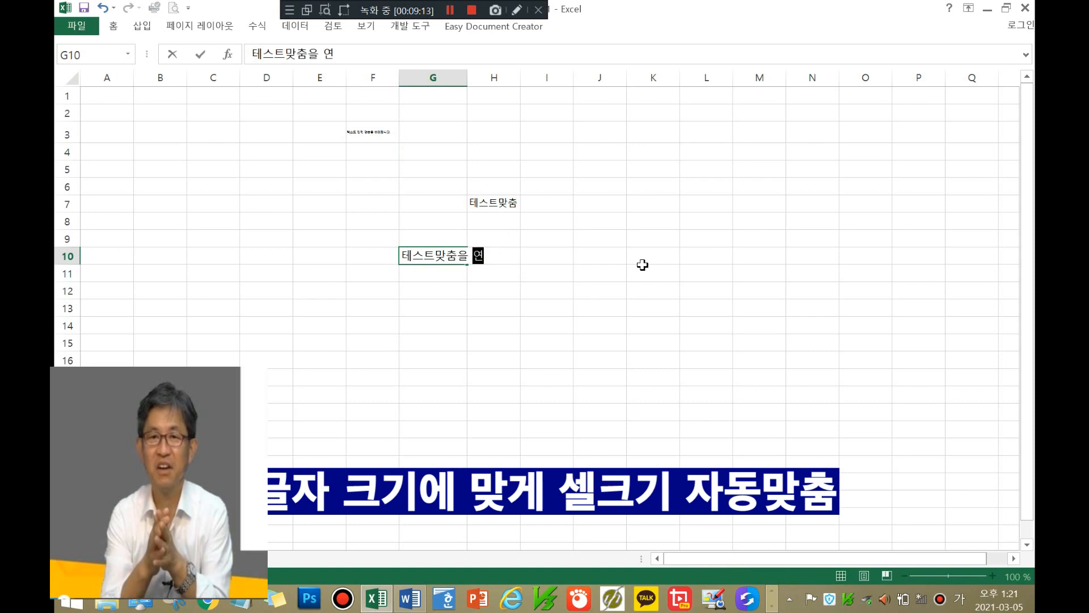
{"action": "type", "text": "습합니다."}
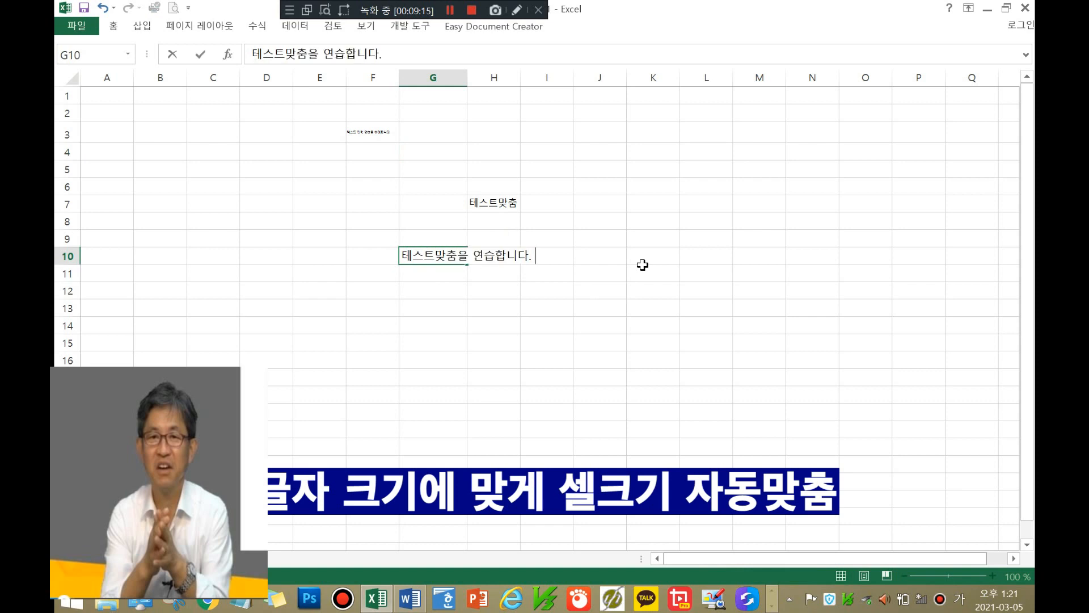
{"action": "left_click", "coordinate": [602, 304]}
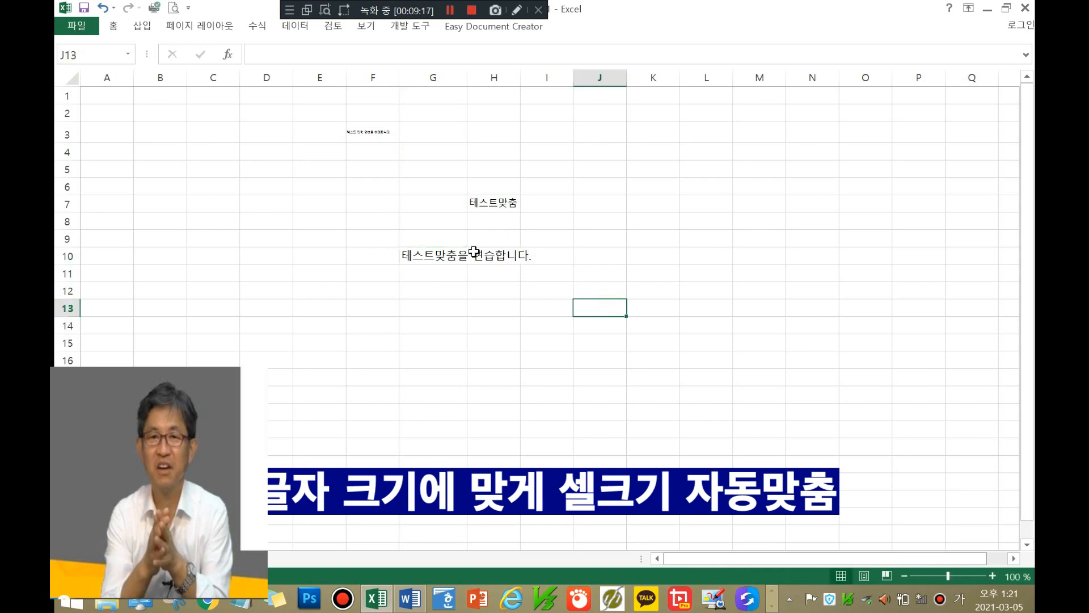
{"action": "left_click", "coordinate": [434, 260]}
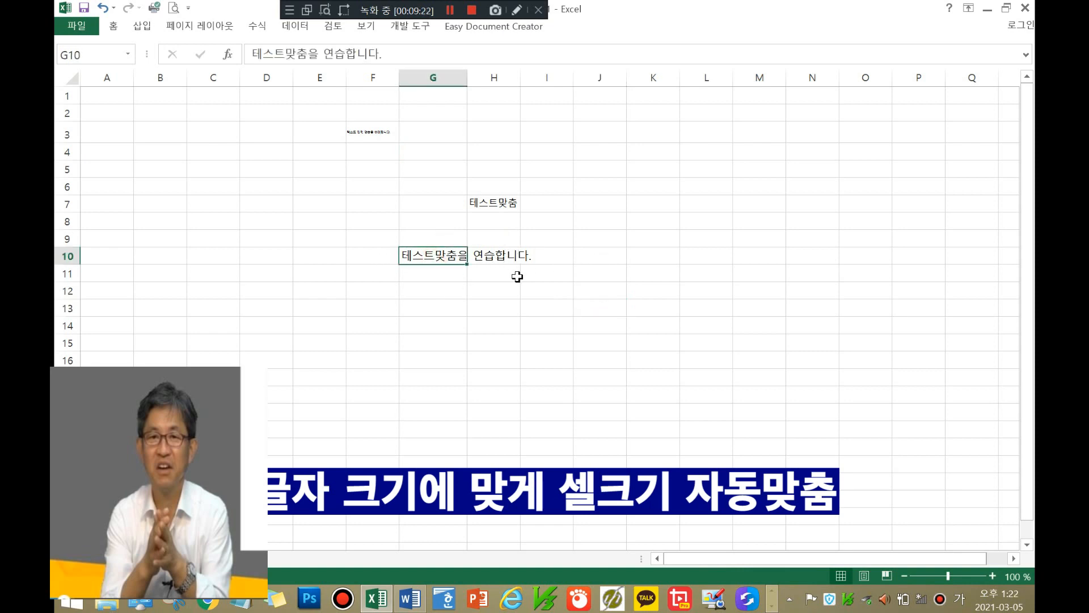
Step: Turn on Wrap text (텍스트 줄 바꿈) for G10 so its sentence wraps onto three lines
{"action": "right_click", "coordinate": [448, 255]}
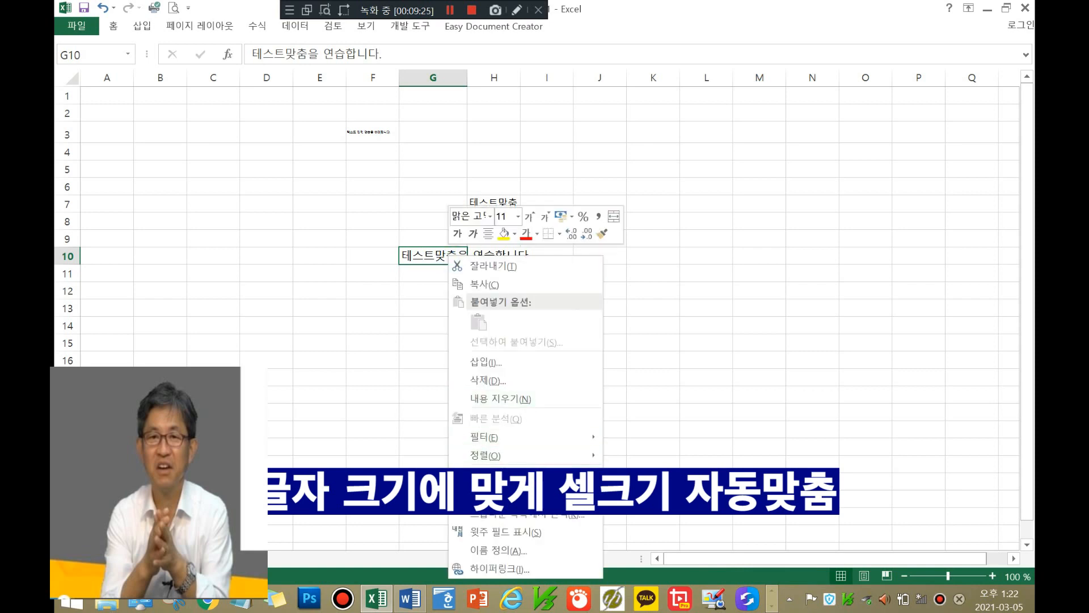
{"action": "left_click", "coordinate": [507, 475]}
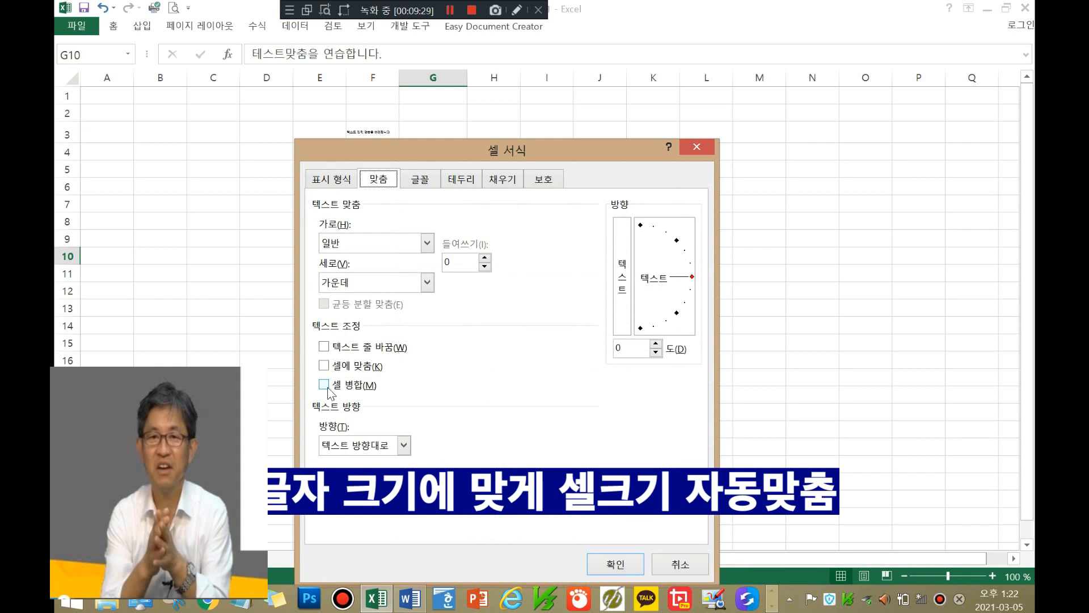
{"action": "left_click", "coordinate": [324, 346]}
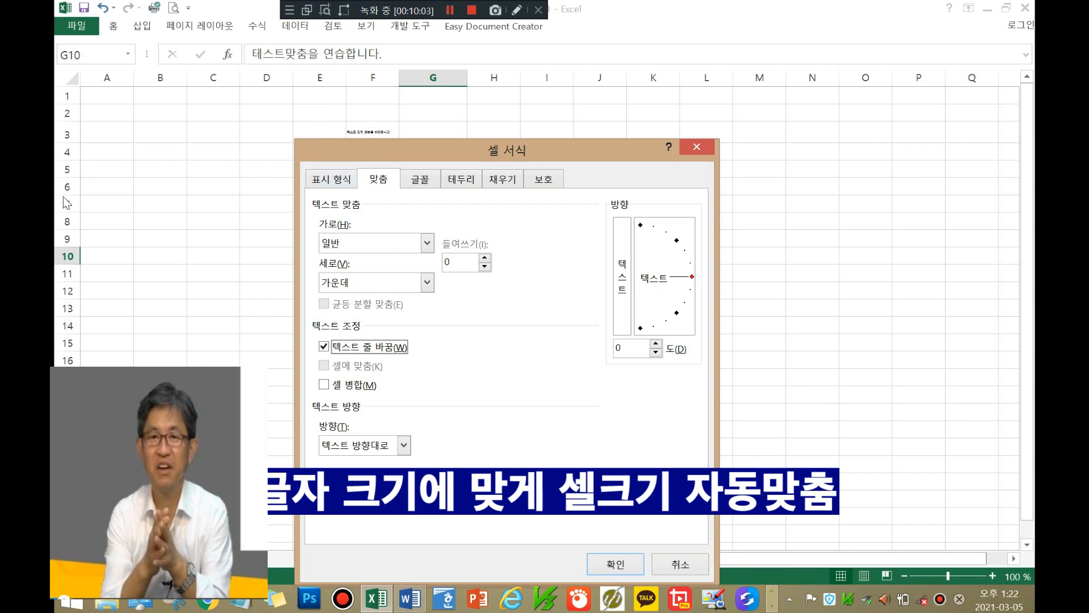
{"action": "left_click", "coordinate": [606, 565]}
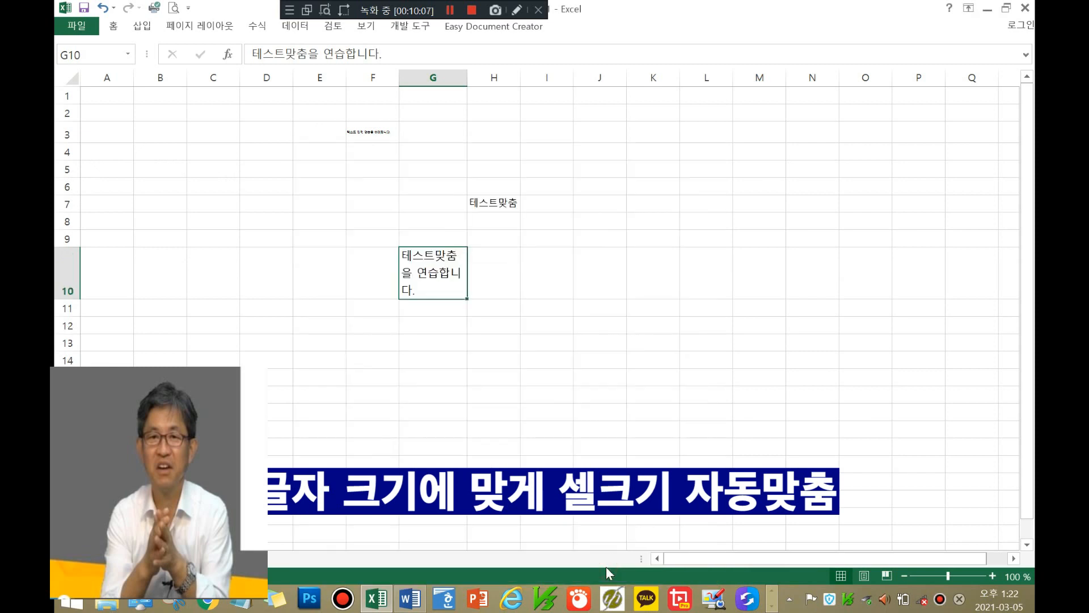
{"action": "left_click", "coordinate": [493, 256]}
{"action": "left_click", "coordinate": [434, 282]}
Step: For G10, replace Wrap text with Shrink to fit so the sentence sits on one line
{"action": "right_click", "coordinate": [444, 260]}
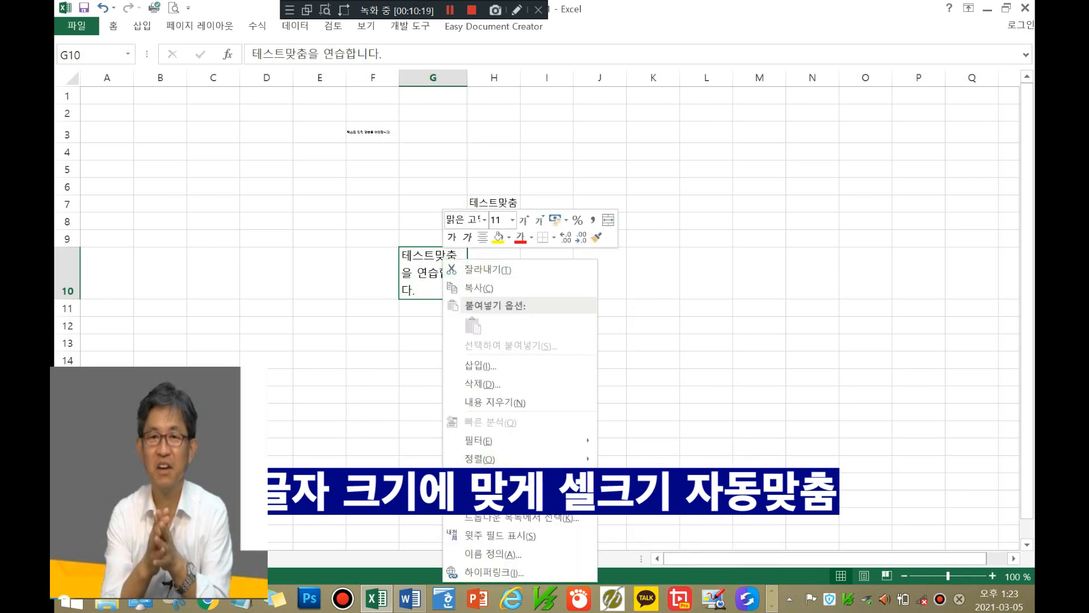
{"action": "left_click", "coordinate": [488, 496]}
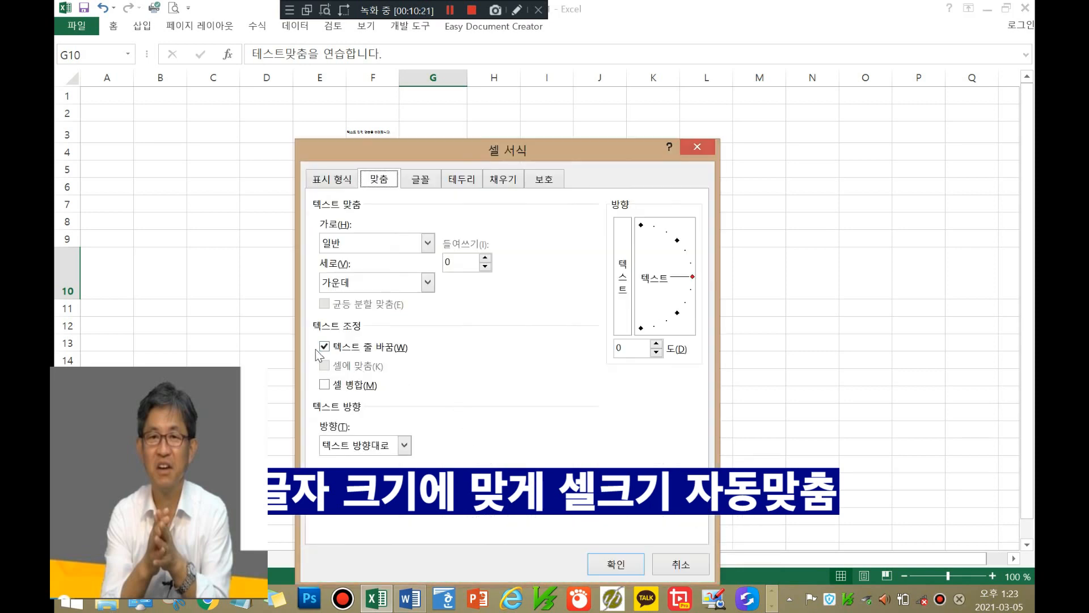
{"action": "left_click", "coordinate": [324, 347]}
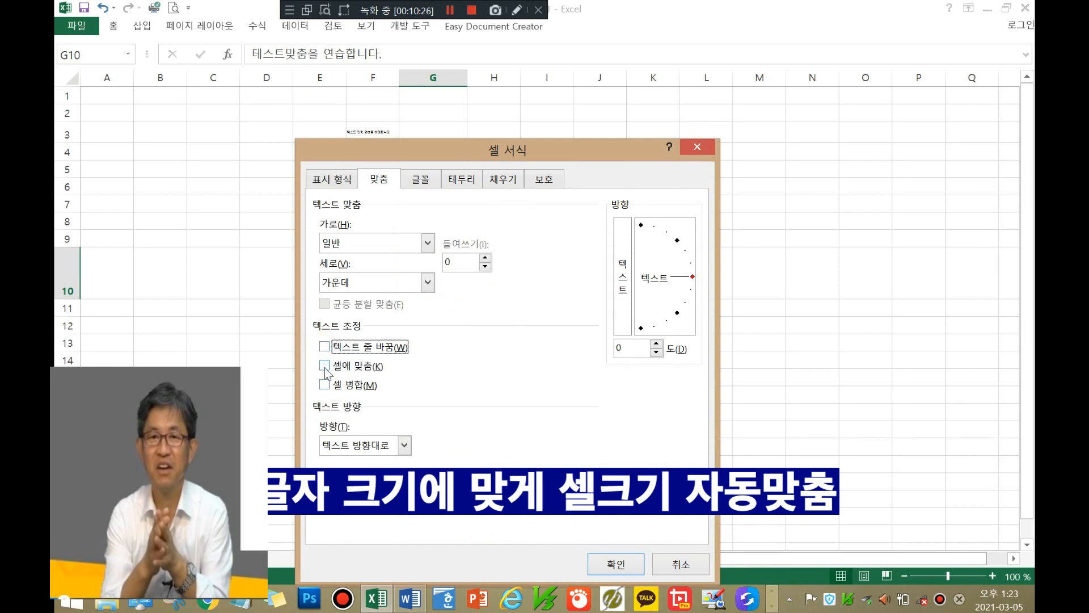
{"action": "left_click", "coordinate": [325, 365]}
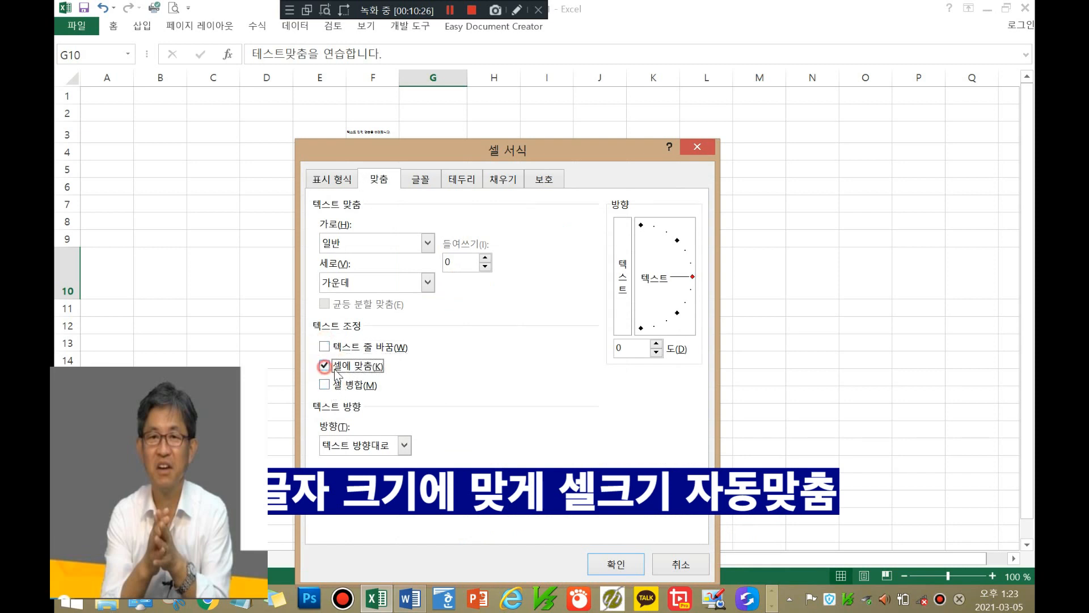
{"action": "left_click", "coordinate": [616, 564]}
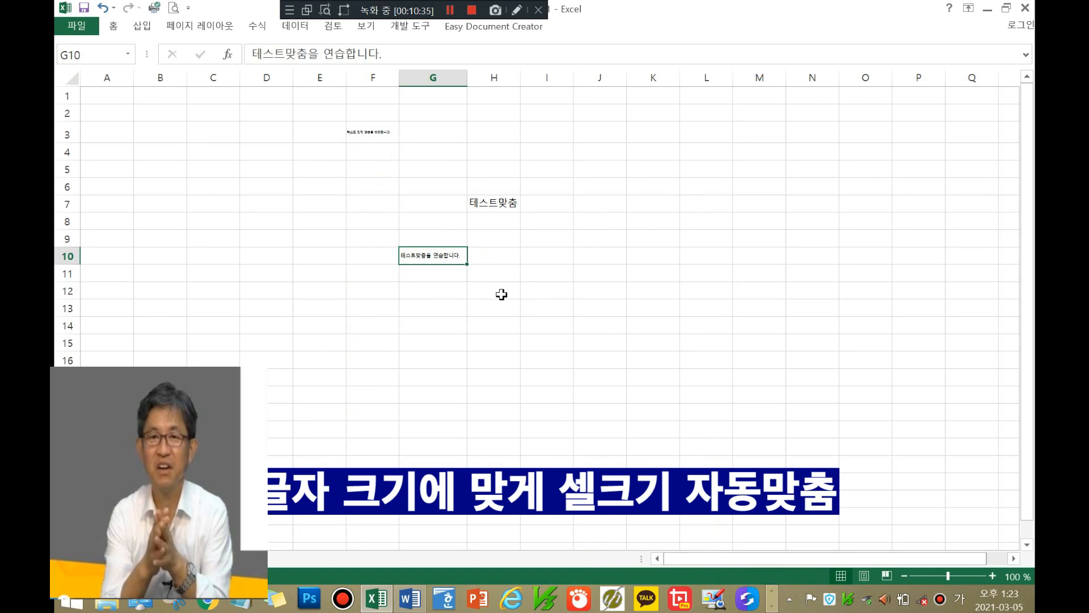
{"action": "left_click", "coordinate": [453, 257]}
{"action": "left_click", "coordinate": [497, 294]}
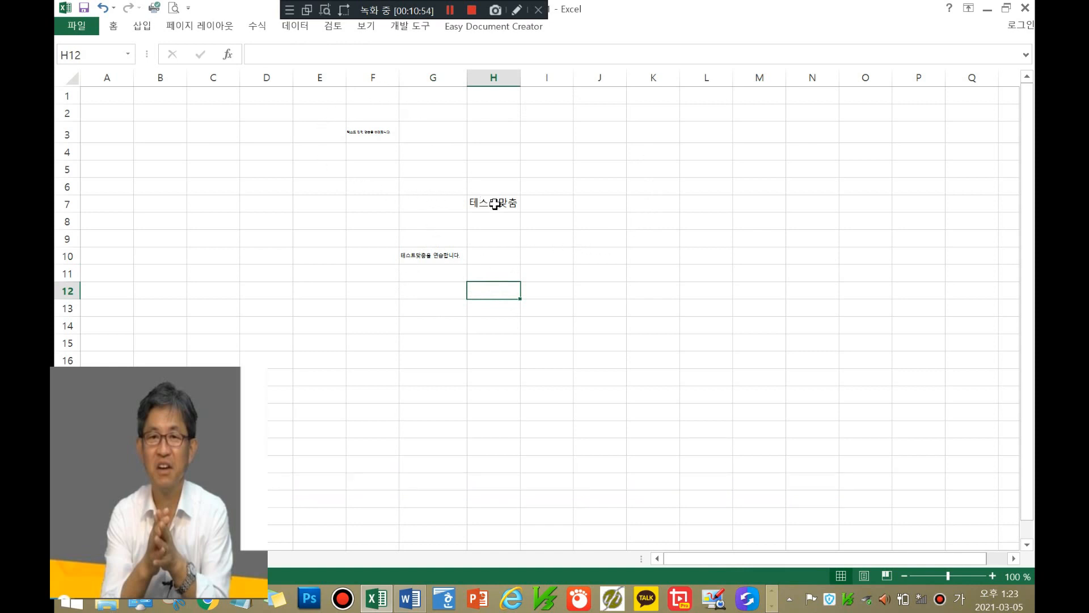
Step: AutoFit column G so G10's sentence 테스트맞춤을 연습합니다. displays at full size
{"action": "left_click", "coordinate": [442, 261]}
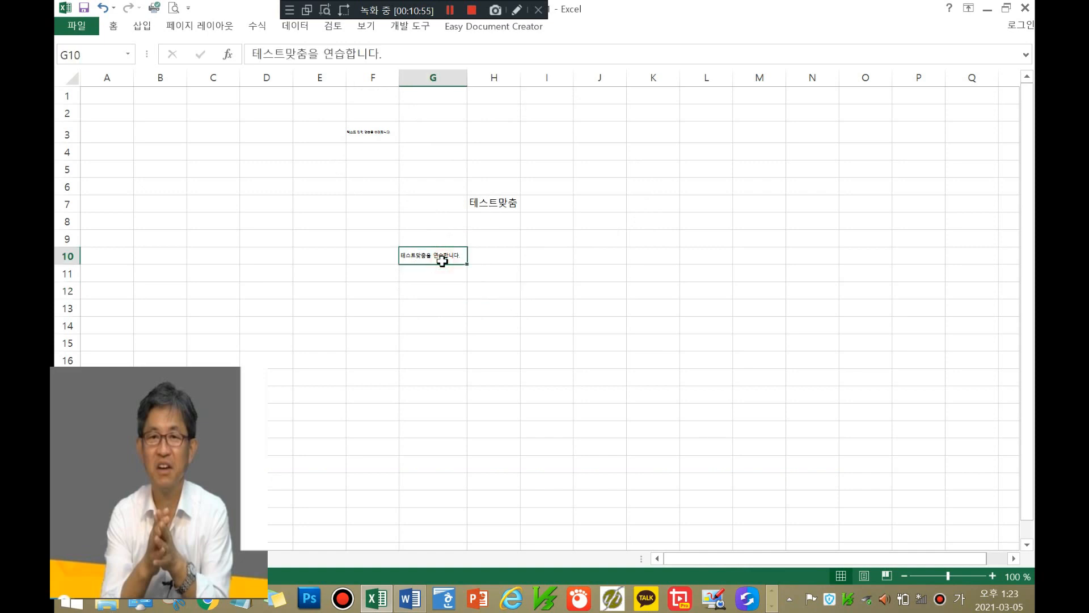
{"action": "left_click", "coordinate": [493, 204]}
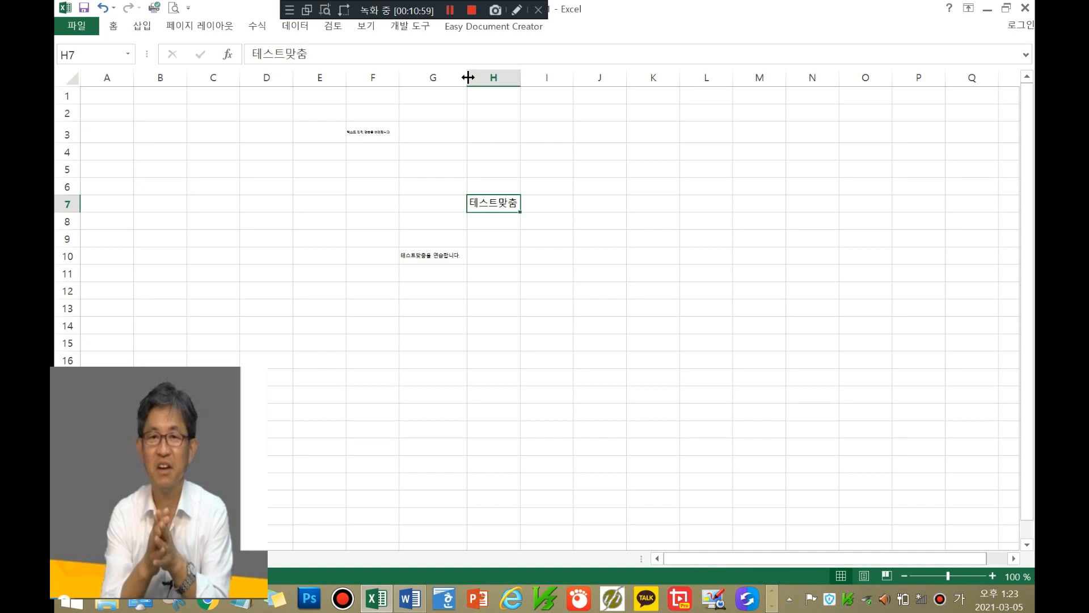
{"action": "left_click_drag", "start_coordinate": [467, 78], "coordinate": [466, 81]}
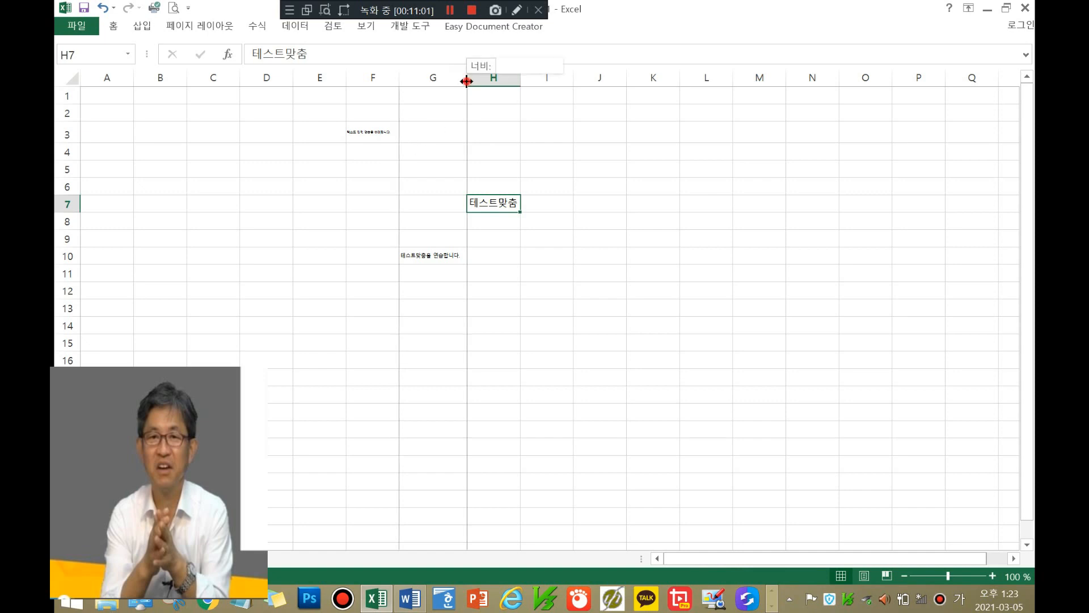
{"action": "double_click", "coordinate": [466, 82]}
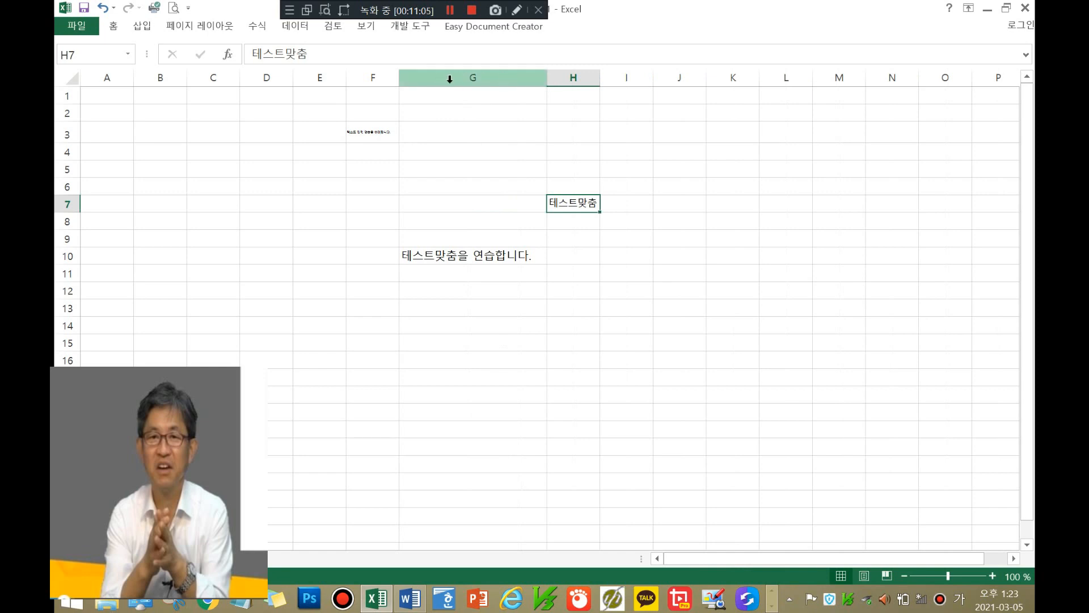
{"action": "left_click", "coordinate": [446, 258]}
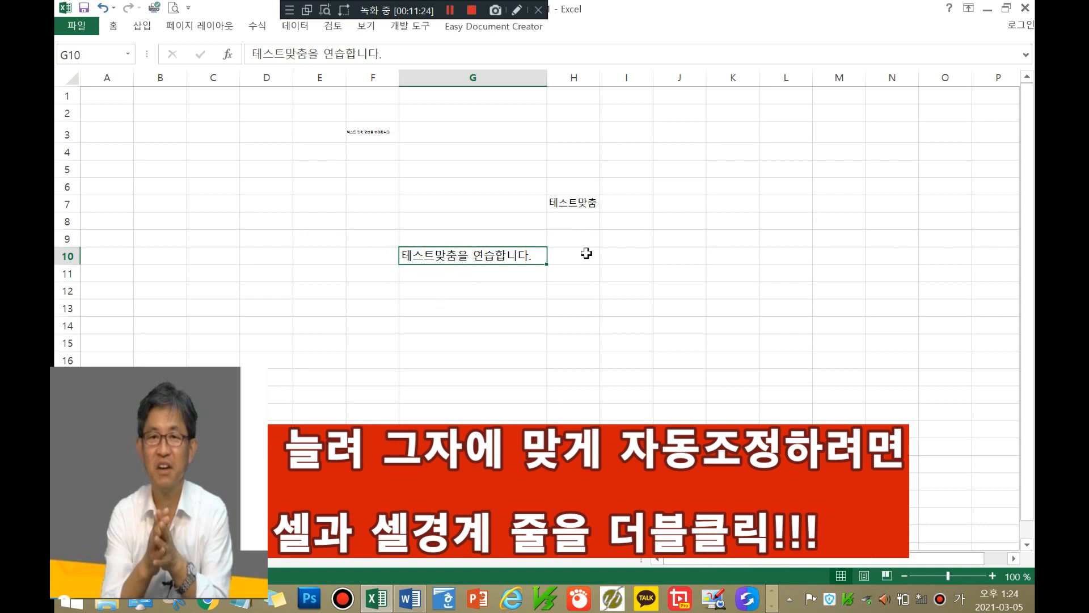
Step: Set G10's horizontal alignment to Center in Format Cells
{"action": "right_click", "coordinate": [427, 259]}
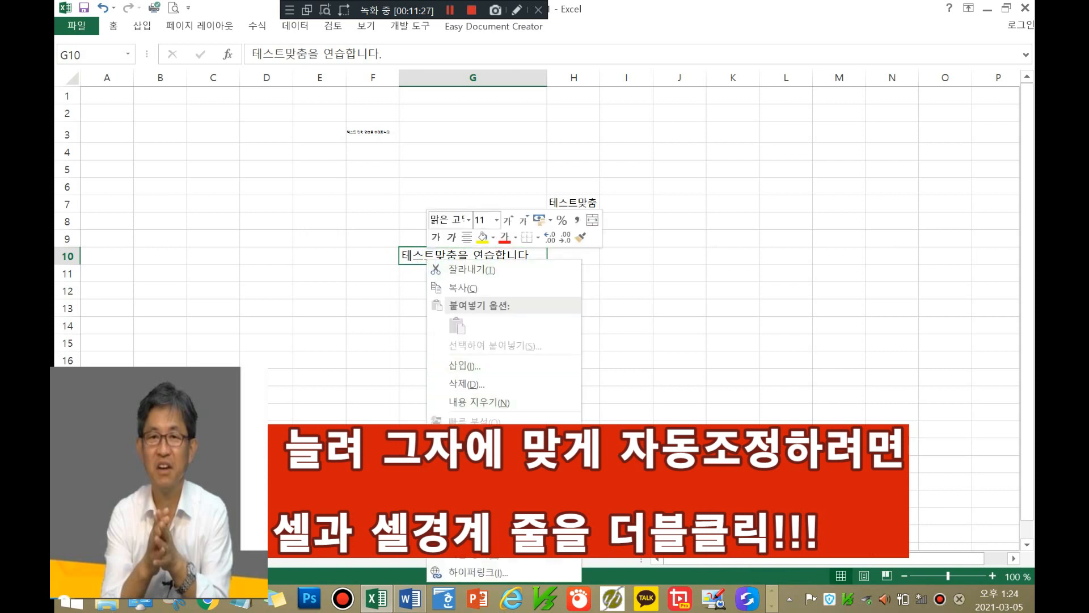
{"action": "left_click", "coordinate": [469, 497]}
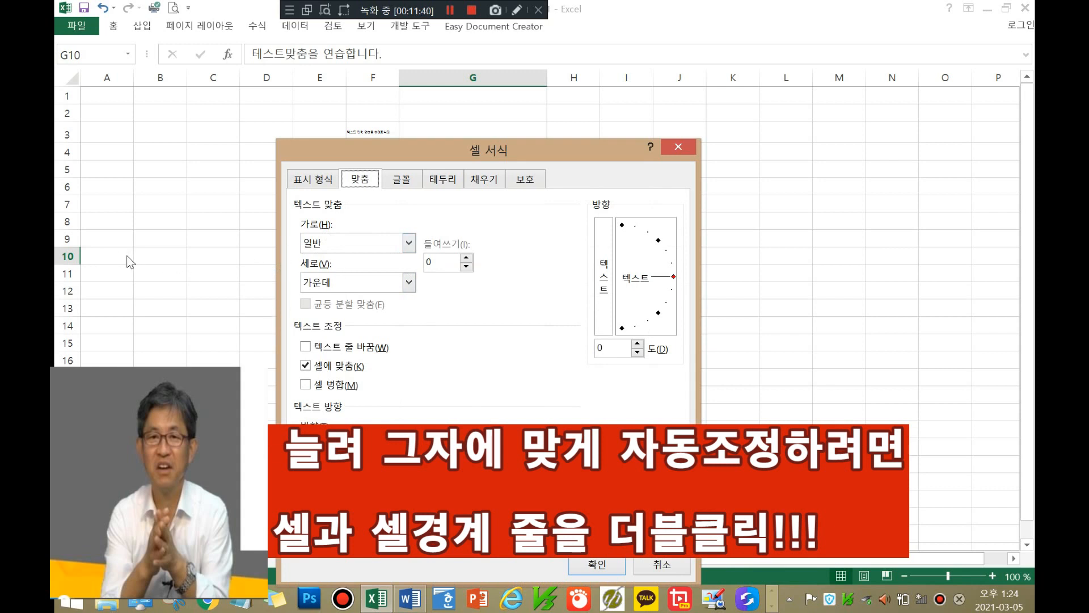
{"action": "mouse_move", "coordinate": [563, 145]}
{"action": "left_mouse_down"}
{"action": "mouse_move", "coordinate": [715, 148]}
{"action": "mouse_move", "coordinate": [887, 133]}
{"action": "left_mouse_up"}
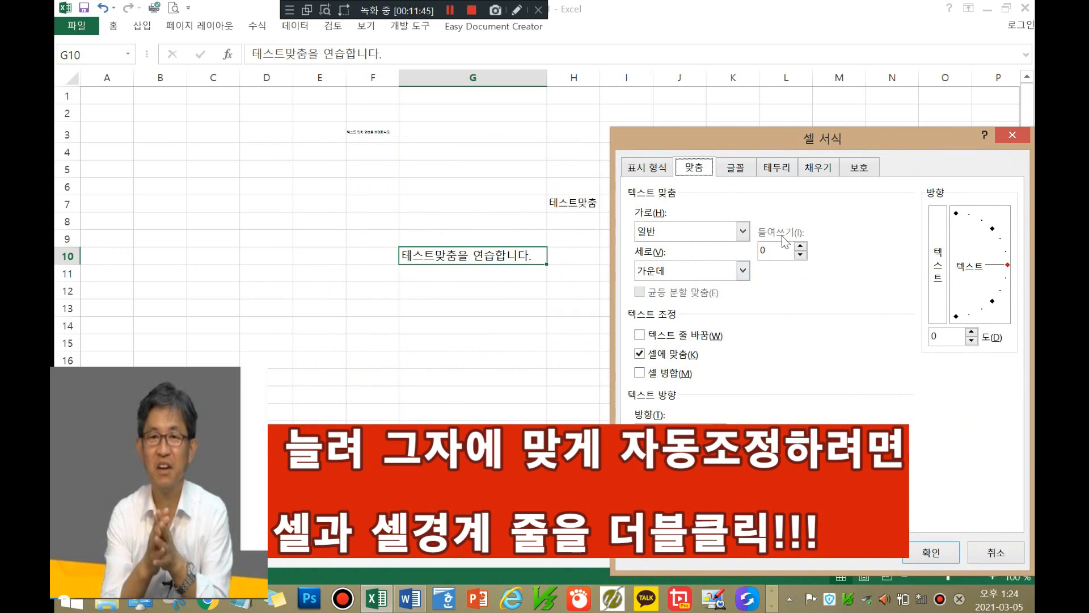
{"action": "left_click", "coordinate": [743, 231]}
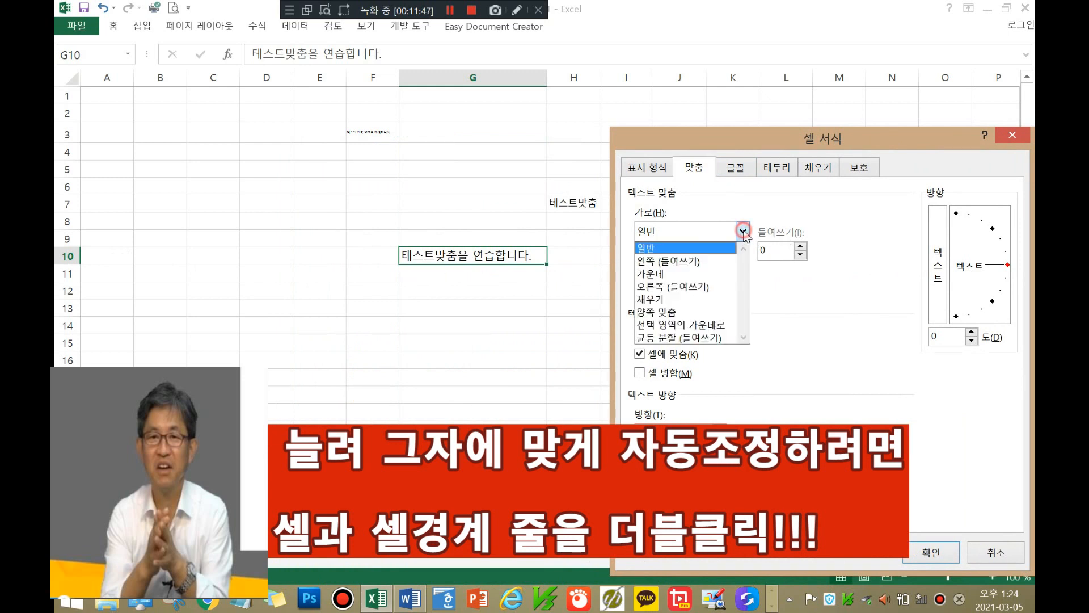
{"action": "left_click", "coordinate": [688, 275]}
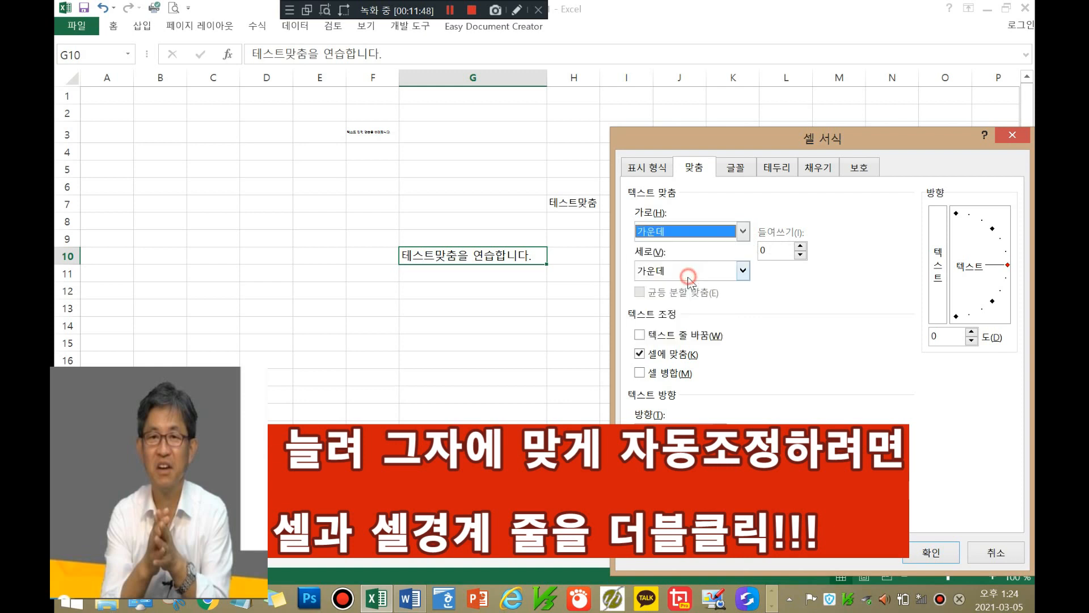
{"action": "left_click", "coordinate": [936, 559]}
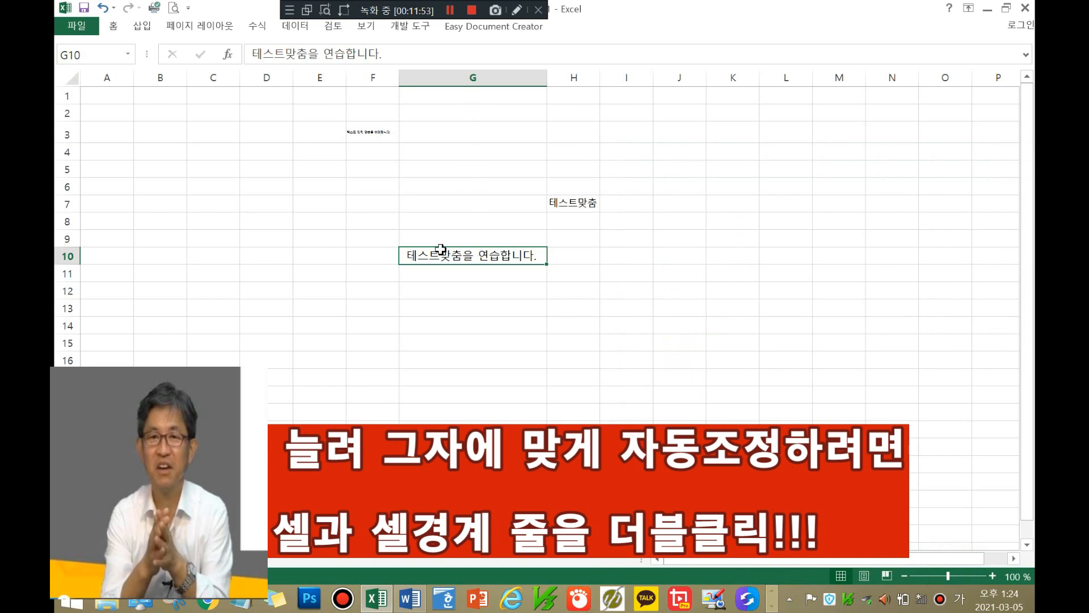
Step: Raise G10's left indent in Format Cells so its text shrinks toward the cell's right
{"action": "right_click", "coordinate": [494, 258]}
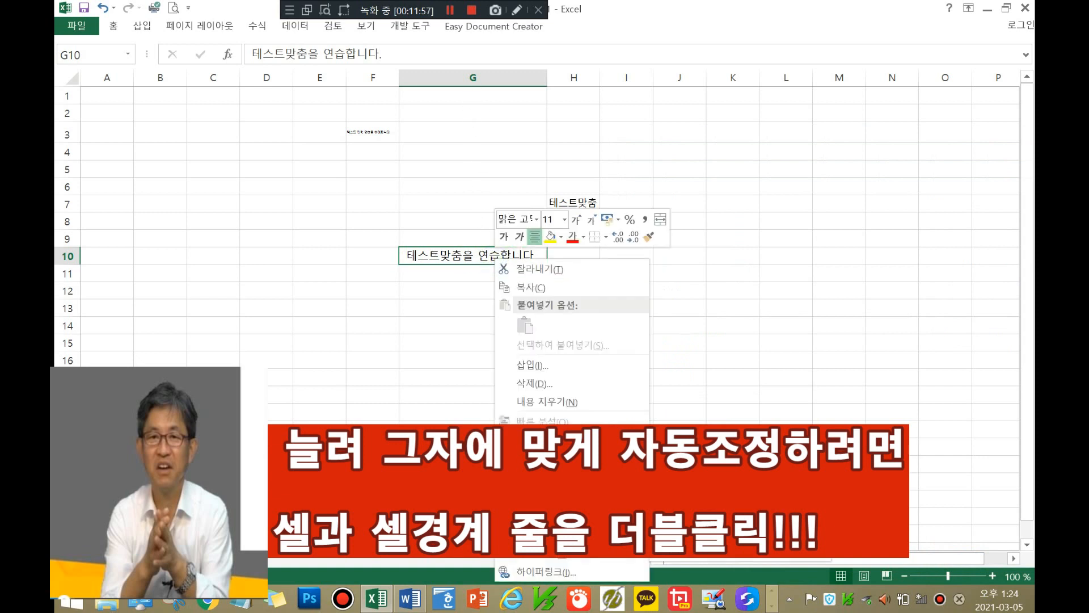
{"action": "left_click", "coordinate": [539, 496]}
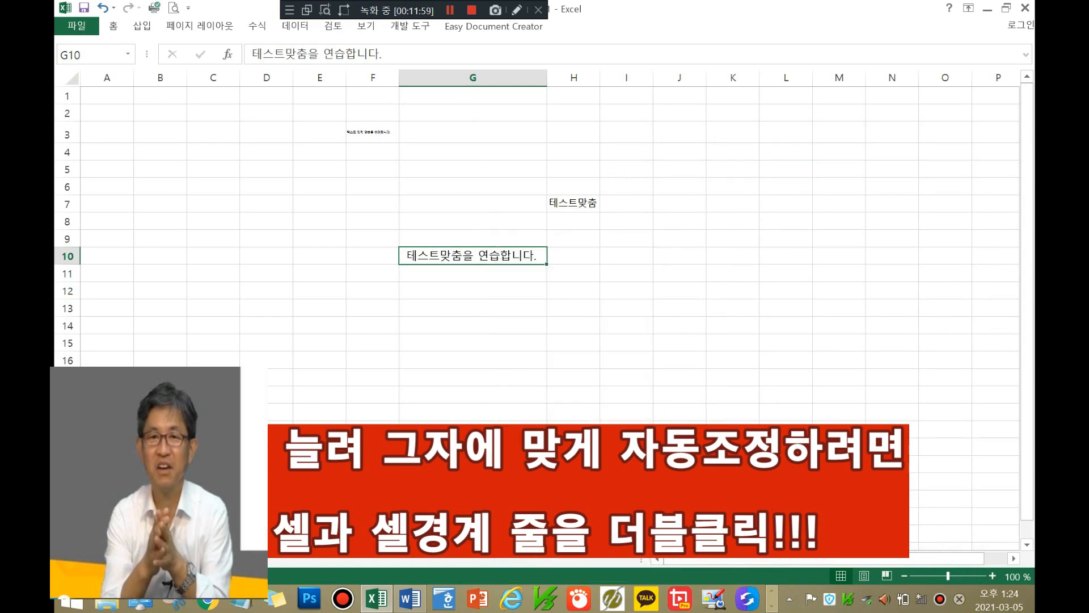
{"action": "left_click_drag", "start_coordinate": [665, 152], "coordinate": [863, 52]}
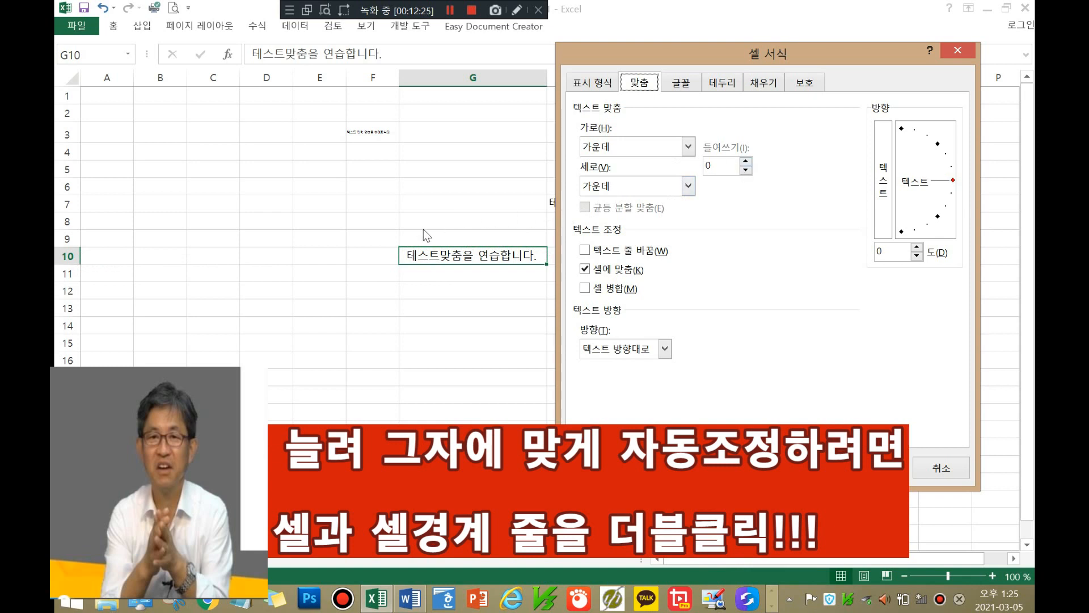
{"action": "left_click", "coordinate": [746, 161]}
{"action": "left_click", "coordinate": [746, 161]}
{"action": "left_click", "coordinate": [746, 161]}
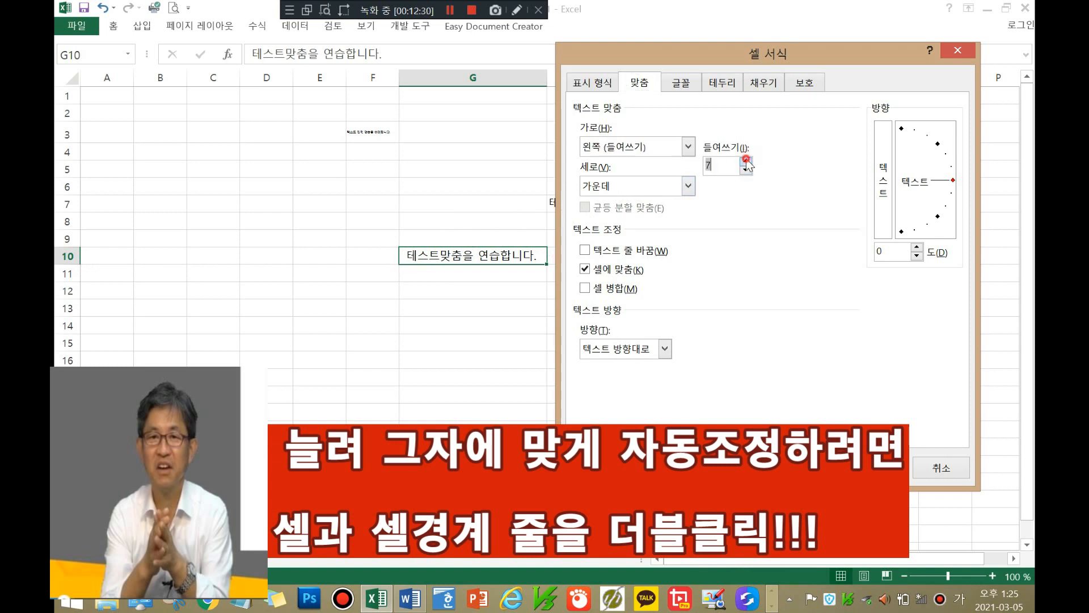
{"action": "left_click", "coordinate": [745, 161]}
{"action": "key", "text": "Return"}
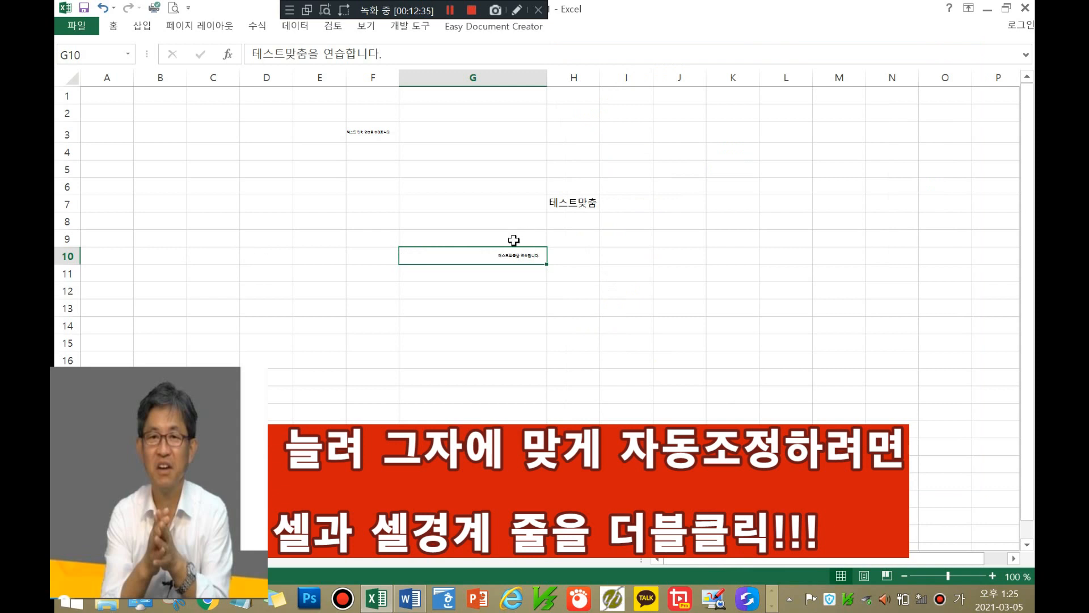
Step: Undo G10's indent, try a redo, then undo again to restore the full-size text
{"action": "left_click", "coordinate": [102, 9]}
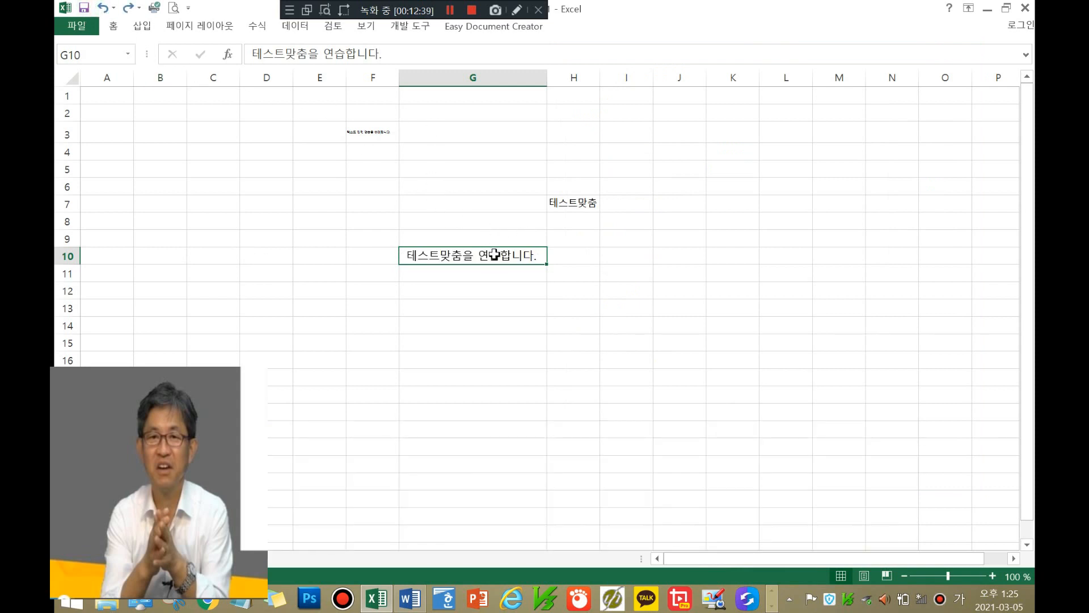
{"action": "right_click", "coordinate": [495, 254]}
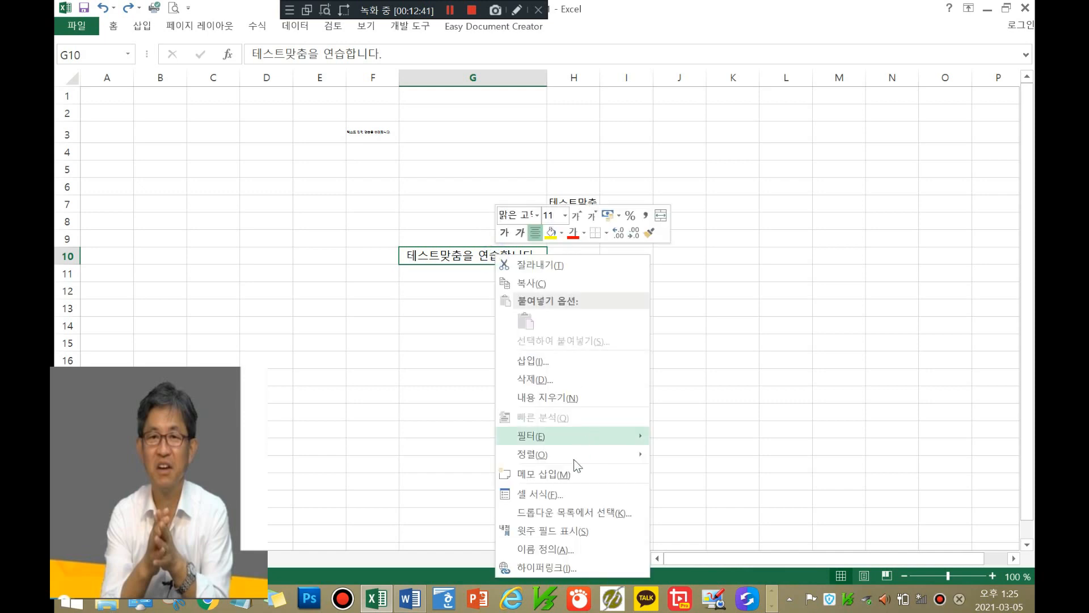
{"action": "left_click", "coordinate": [564, 508]}
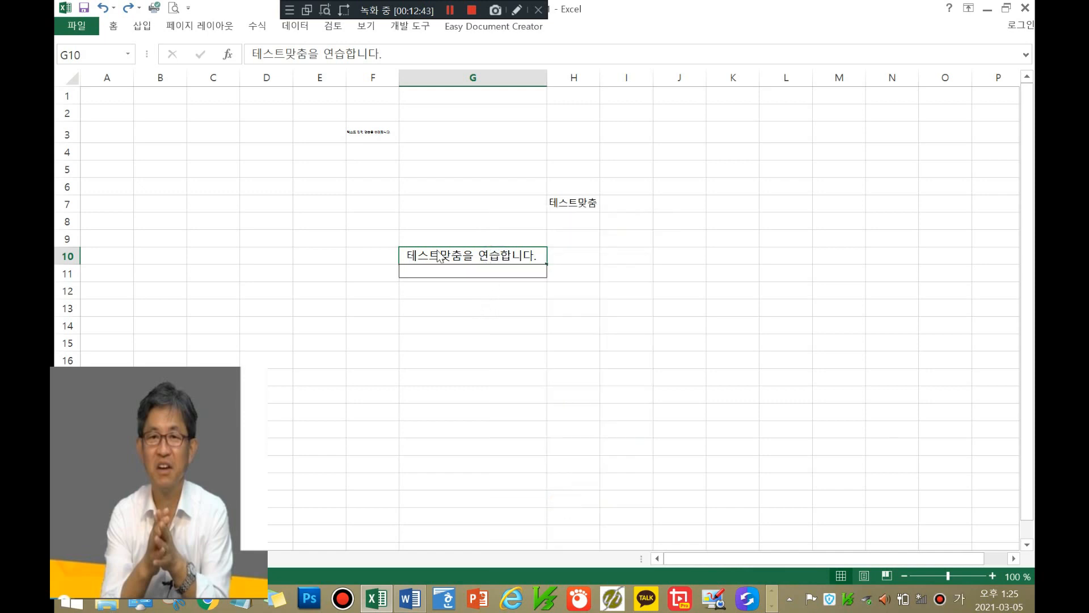
{"action": "left_click", "coordinate": [105, 10]}
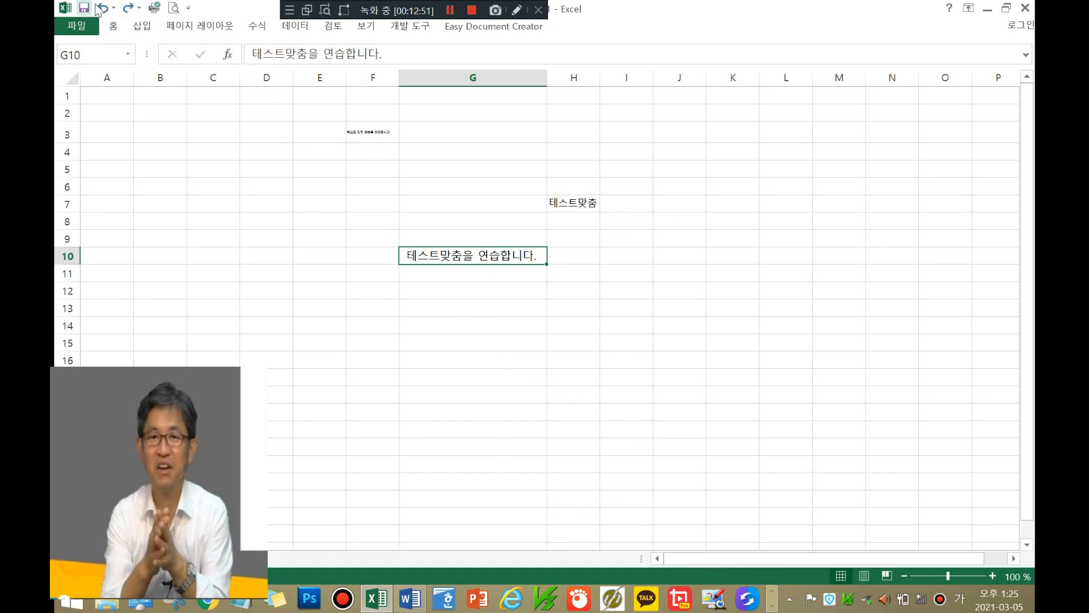
{"action": "left_click", "coordinate": [126, 10]}
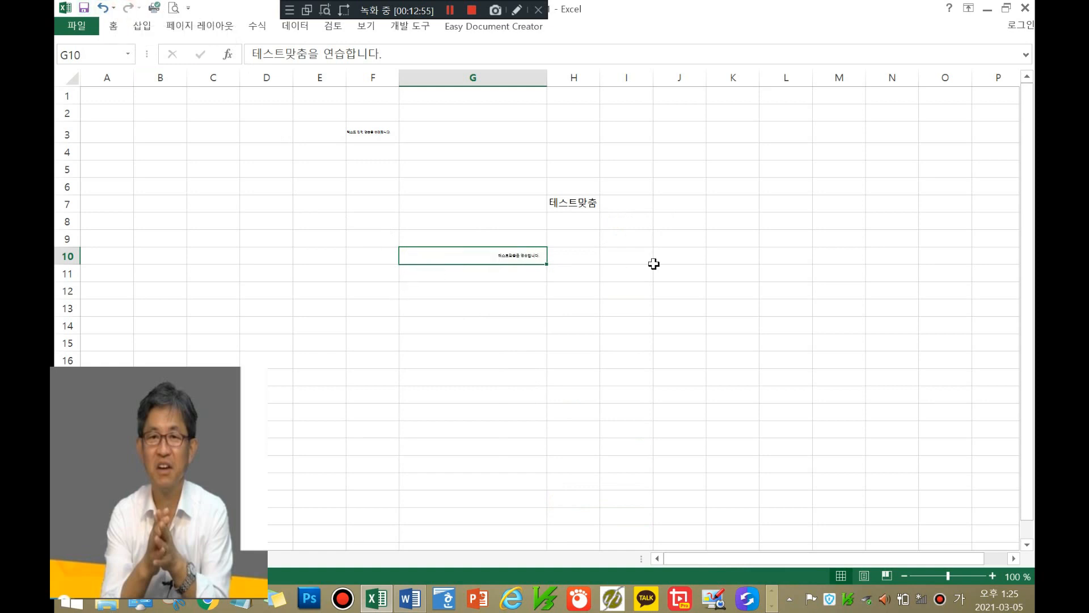
{"action": "left_click", "coordinate": [103, 10]}
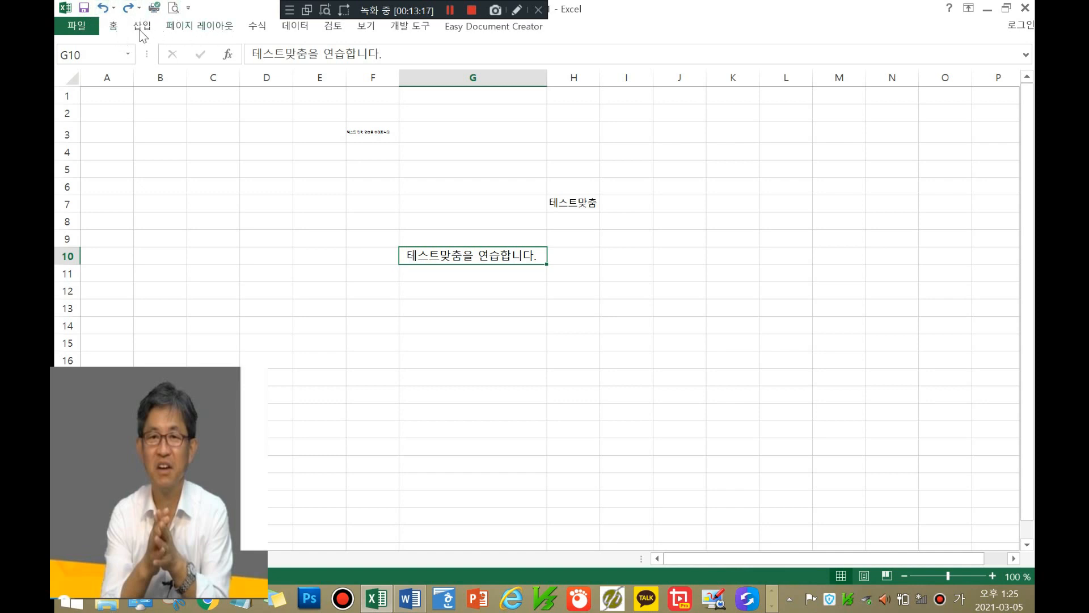
Step: Browse the ribbon tabs from Home to Developer, then leave the print view for the worksheet
{"action": "left_click", "coordinate": [114, 27]}
{"action": "left_click", "coordinate": [141, 30]}
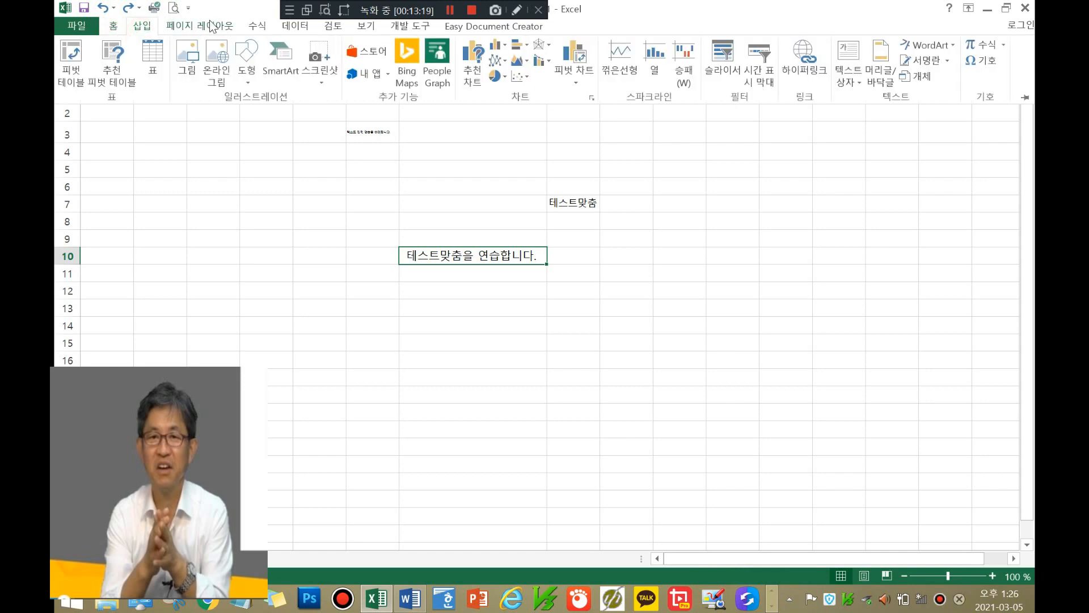
{"action": "left_click", "coordinate": [232, 31]}
{"action": "left_click", "coordinate": [253, 28]}
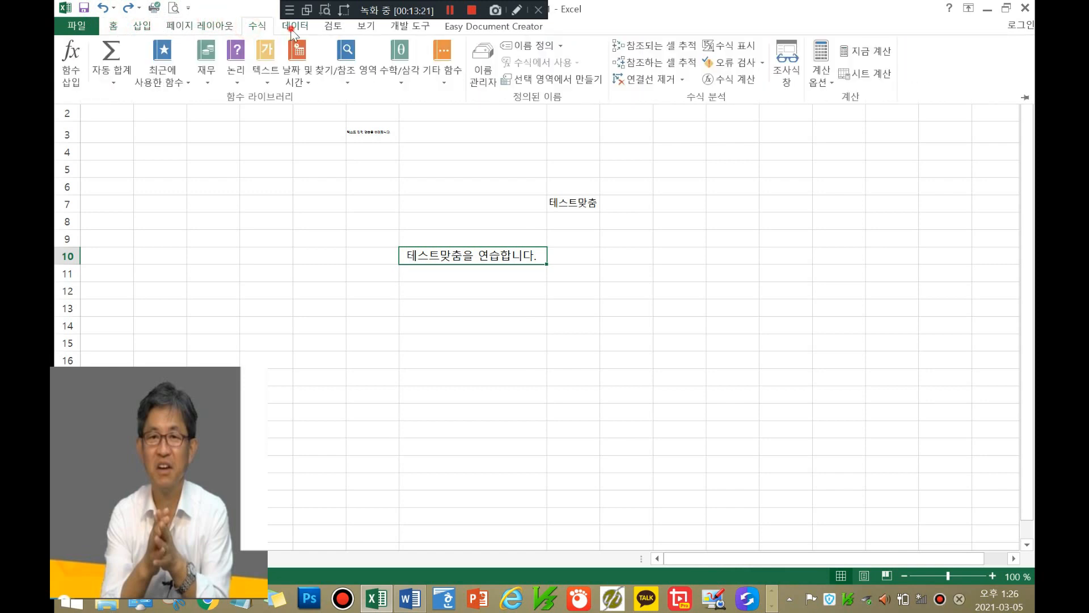
{"action": "left_click", "coordinate": [295, 26]}
{"action": "left_click", "coordinate": [329, 29]}
{"action": "left_click", "coordinate": [367, 28]}
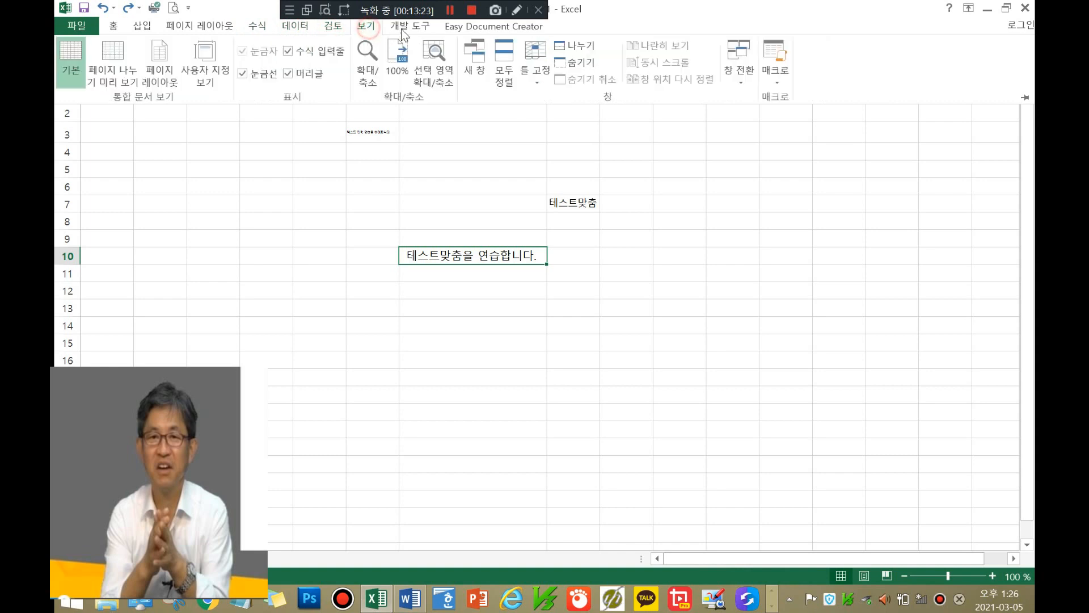
{"action": "left_click", "coordinate": [406, 32]}
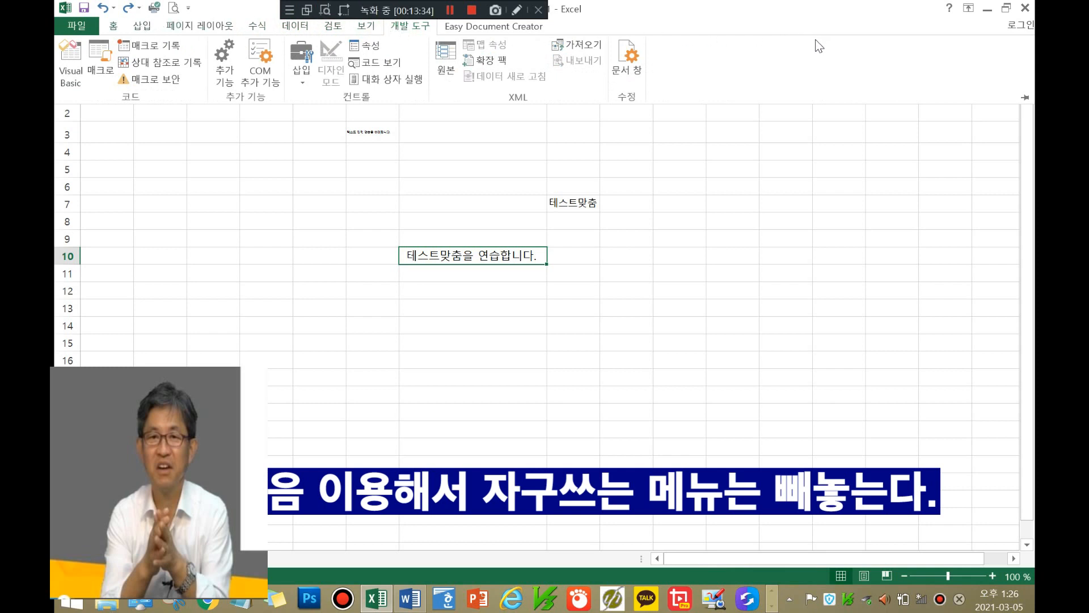
{"action": "left_click", "coordinate": [114, 27]}
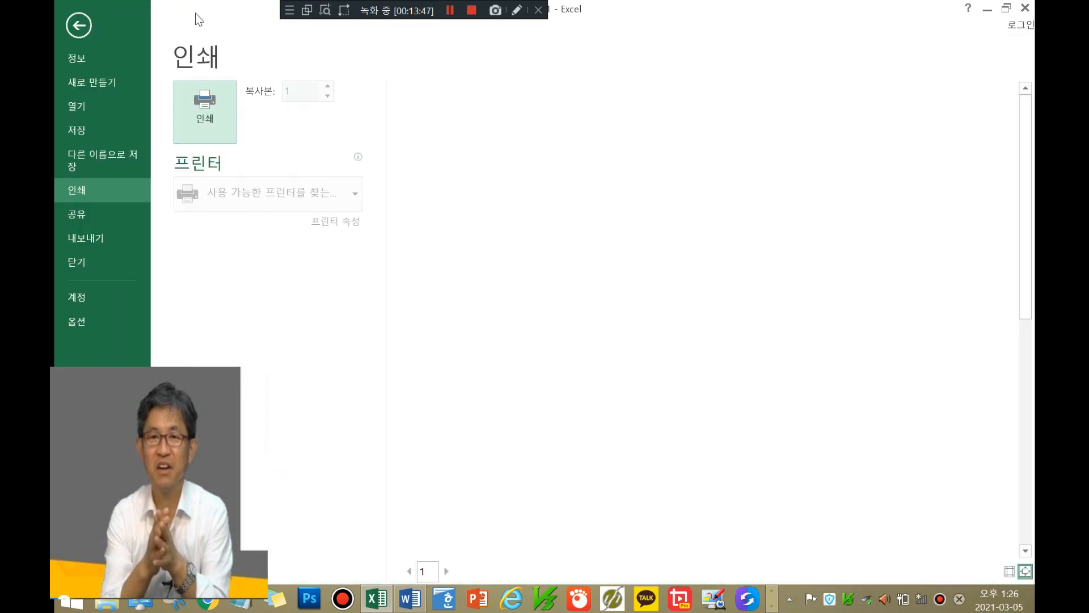
{"action": "left_click", "coordinate": [79, 25]}
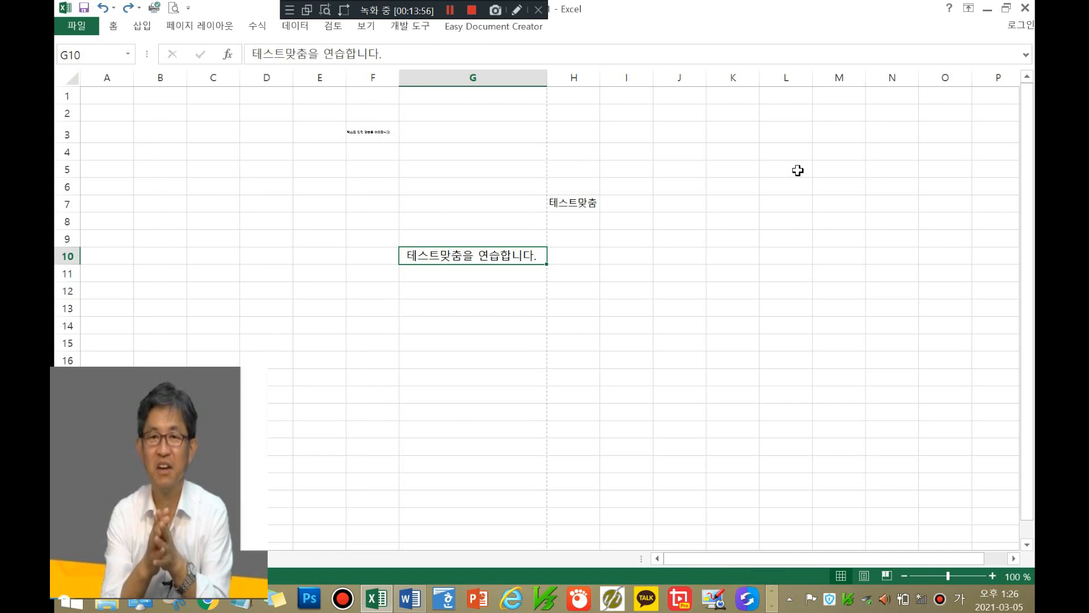
Step: Rotate G10's text to 43 degrees with the Format Cells orientation dial
{"action": "right_click", "coordinate": [532, 259]}
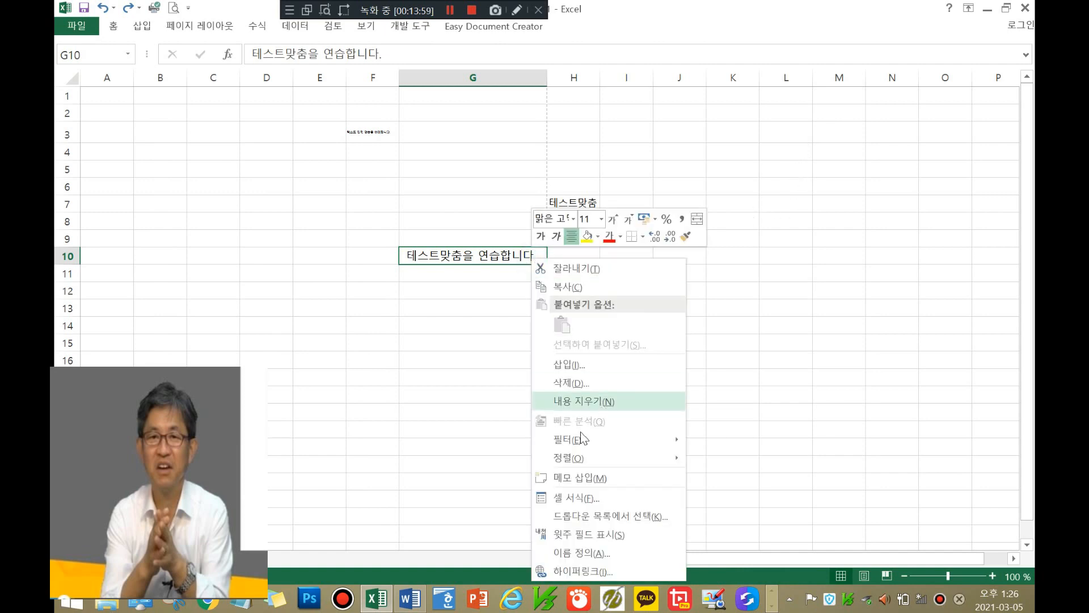
{"action": "left_click", "coordinate": [577, 496]}
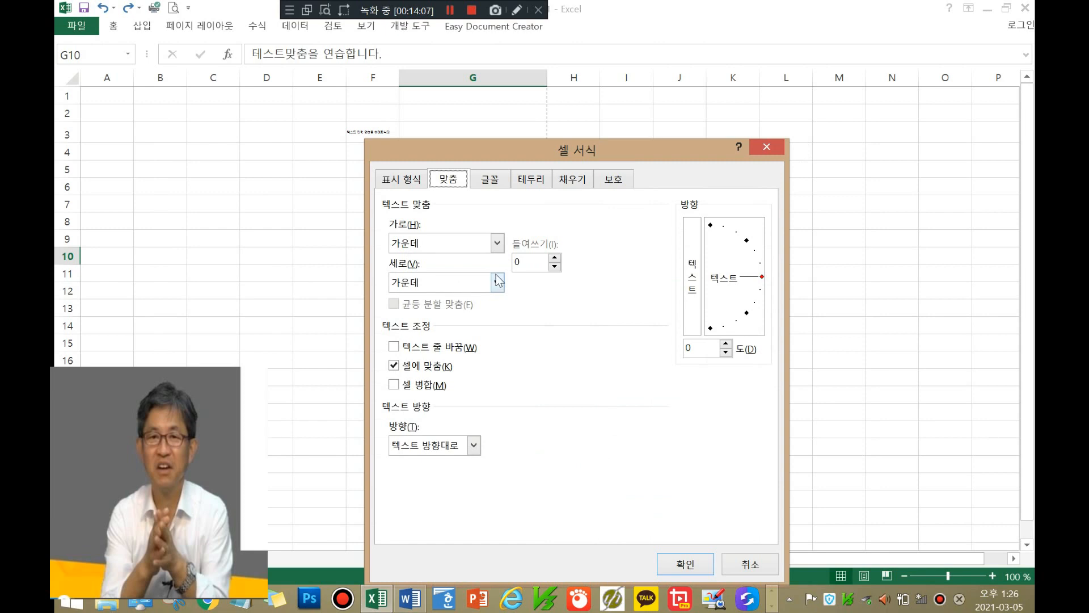
{"action": "left_click", "coordinate": [762, 278]}
{"action": "left_click_drag", "start_coordinate": [762, 277], "coordinate": [746, 247]}
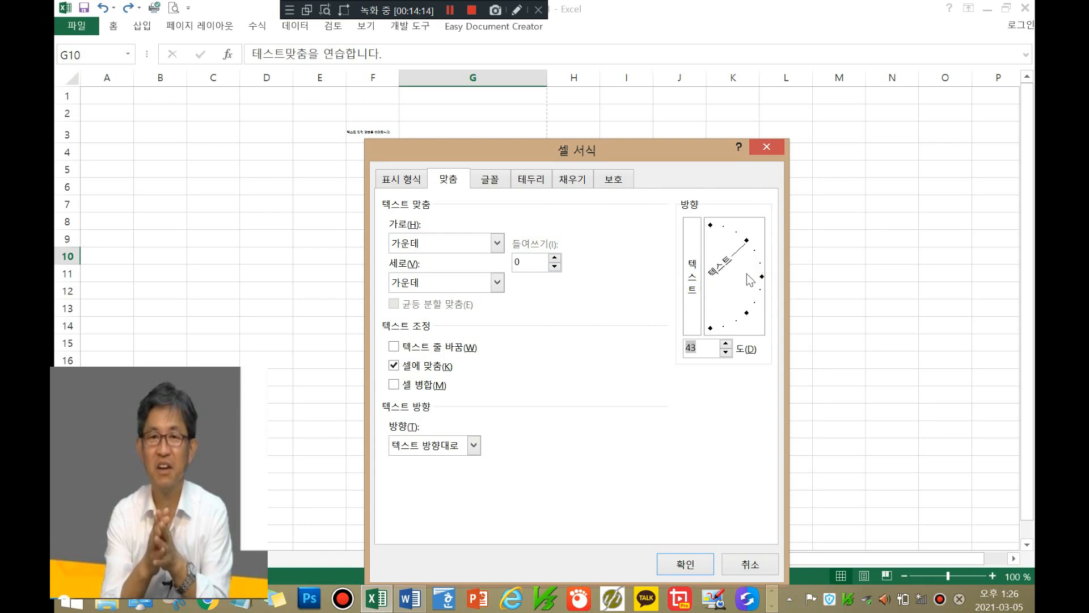
{"action": "left_click", "coordinate": [679, 565]}
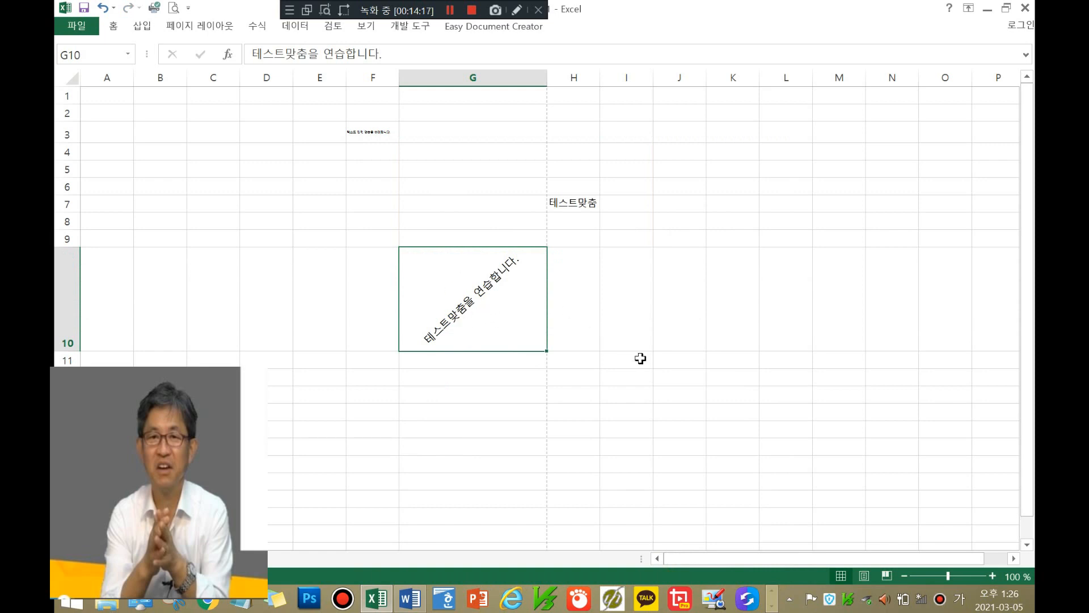
Step: Bring G10's text angle back to nearly horizontal, near 0 degrees
{"action": "right_click", "coordinate": [508, 296]}
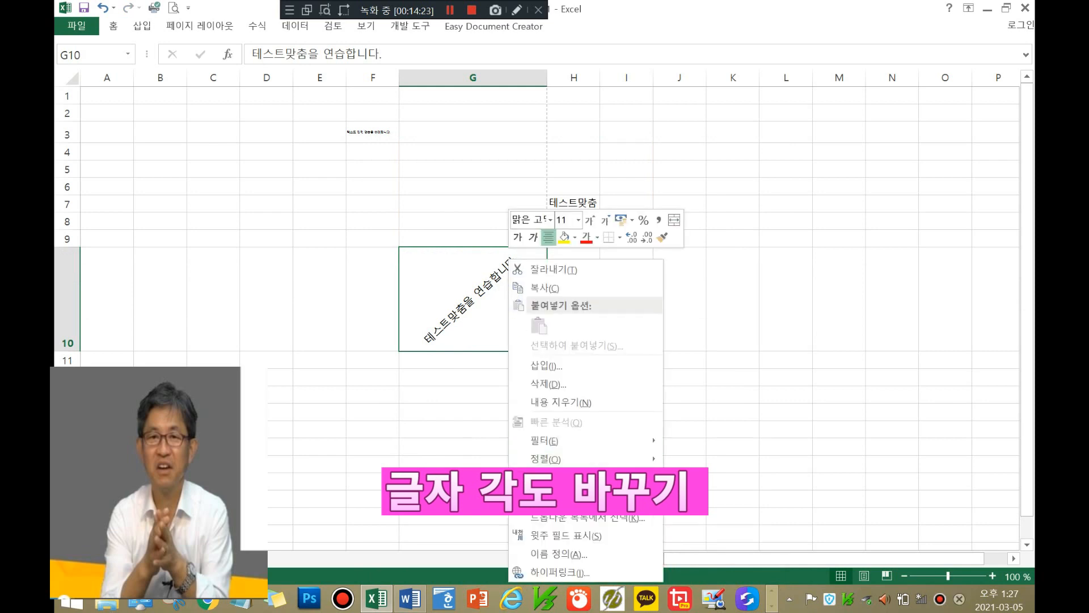
{"action": "left_click", "coordinate": [553, 497]}
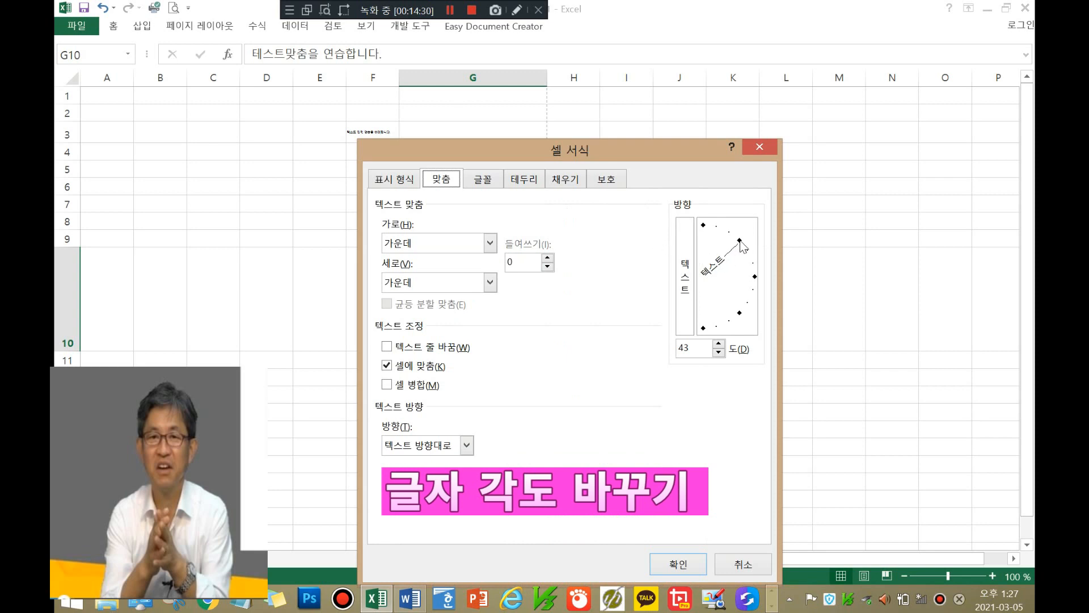
{"action": "left_click_drag", "start_coordinate": [740, 243], "coordinate": [753, 281]}
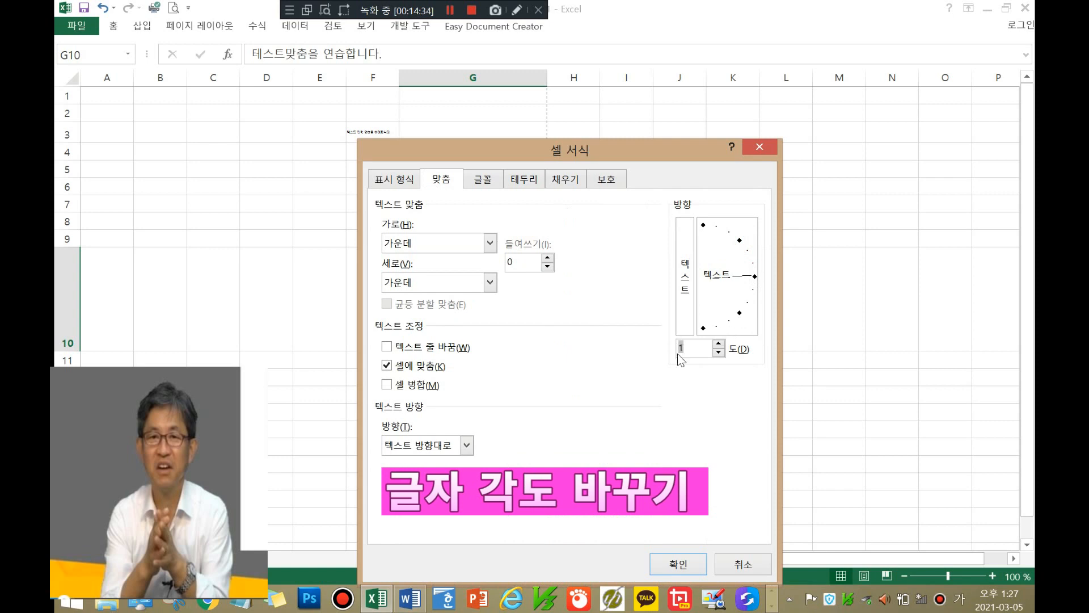
{"action": "left_click", "coordinate": [663, 565]}
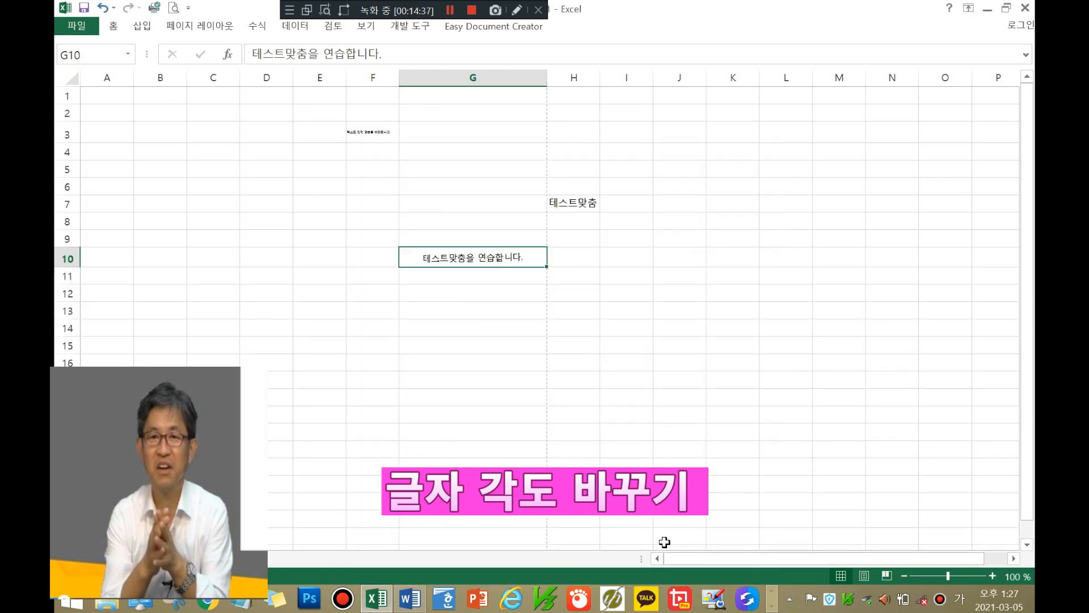
Step: Rotate G10's text to -90 degrees so it runs vertically downward
{"action": "right_click", "coordinate": [524, 258]}
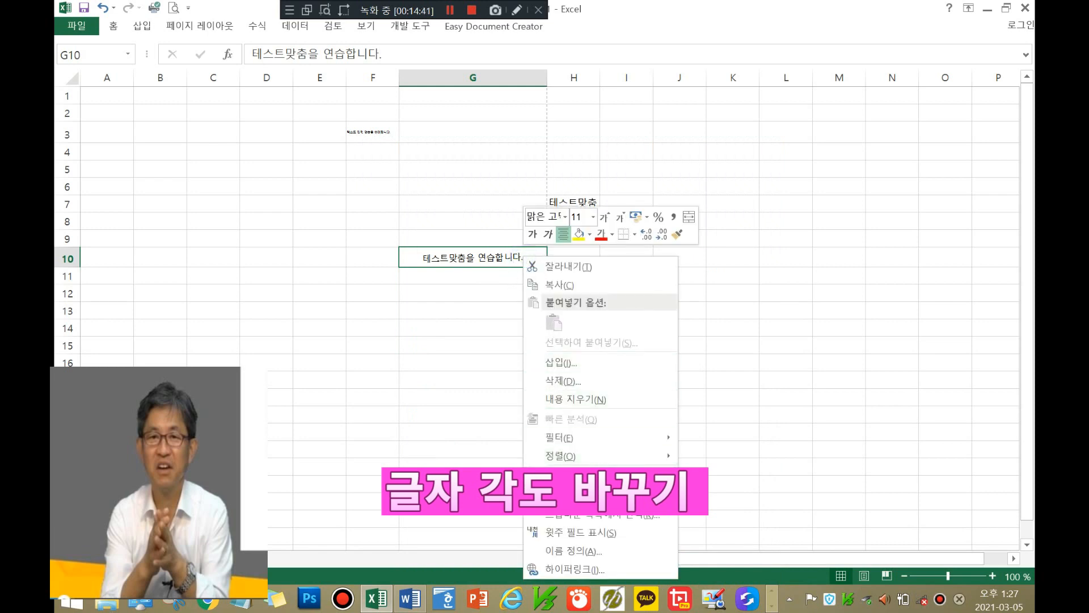
{"action": "left_click", "coordinate": [564, 494]}
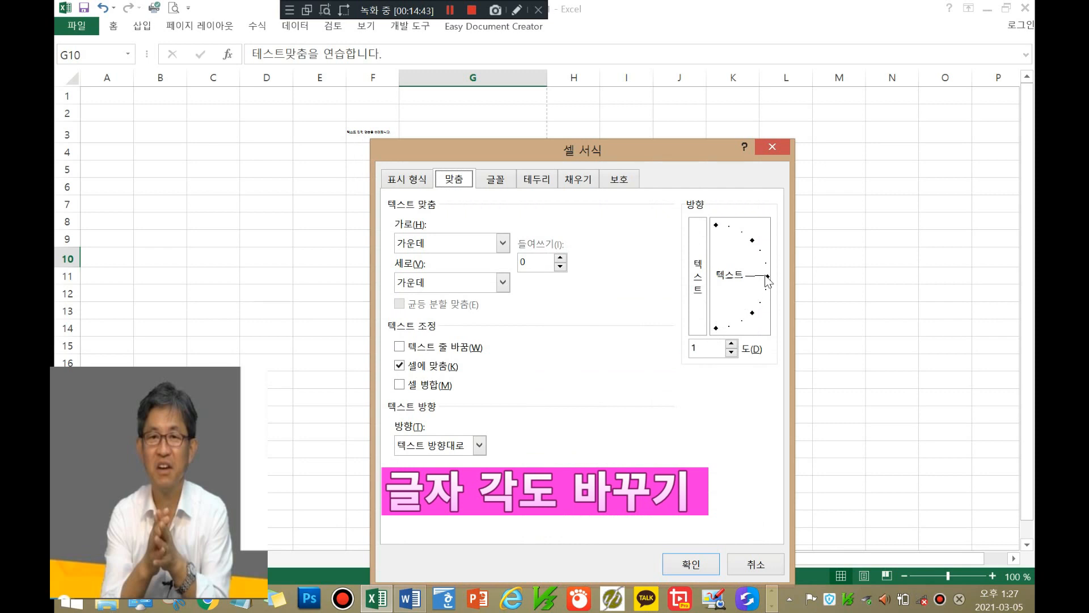
{"action": "left_click_drag", "start_coordinate": [765, 276], "coordinate": [717, 339]}
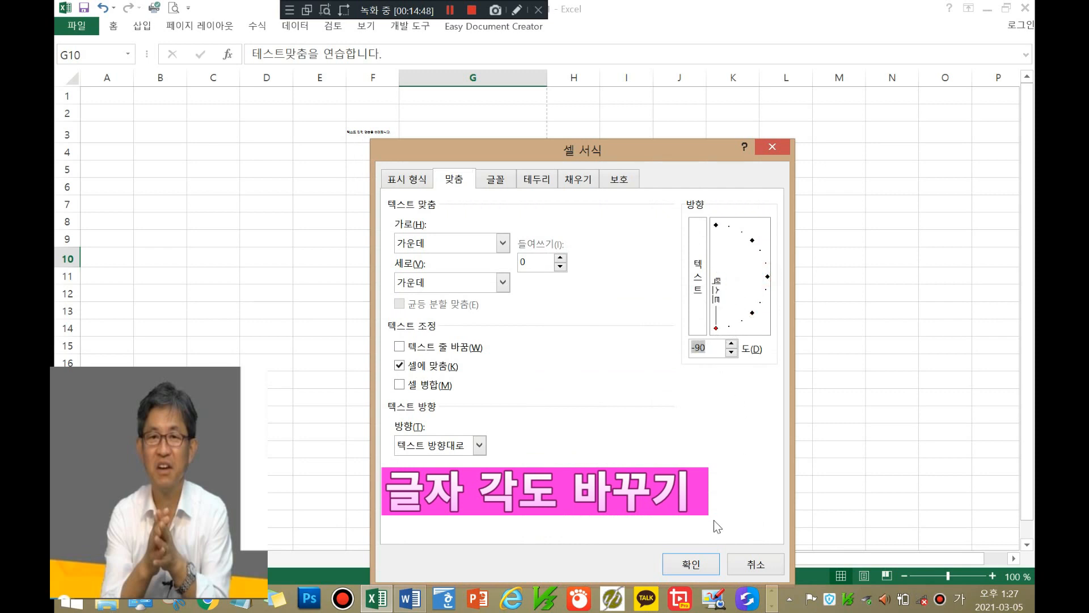
{"action": "left_click", "coordinate": [692, 565]}
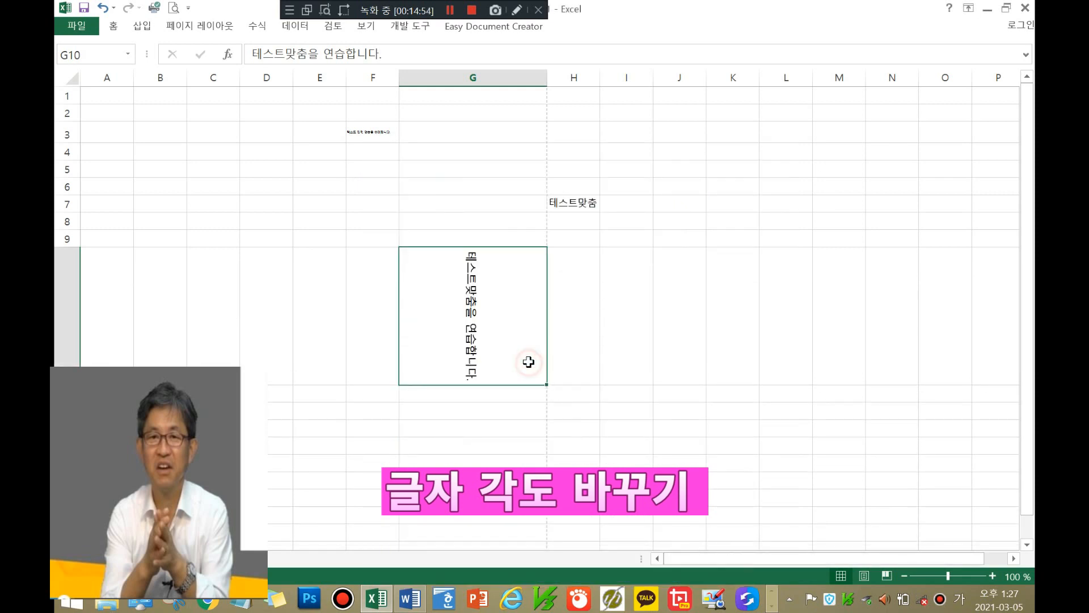
Step: Set G10's text direction to left-to-right (왼쪽에서 오른쪽)
{"action": "right_click", "coordinate": [507, 345]}
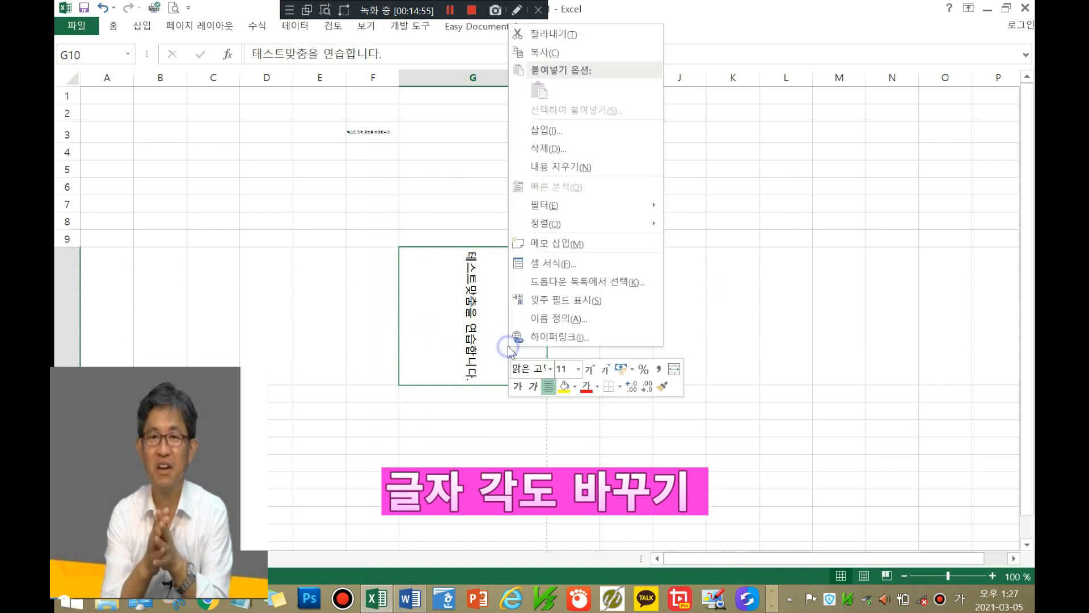
{"action": "left_click", "coordinate": [553, 263]}
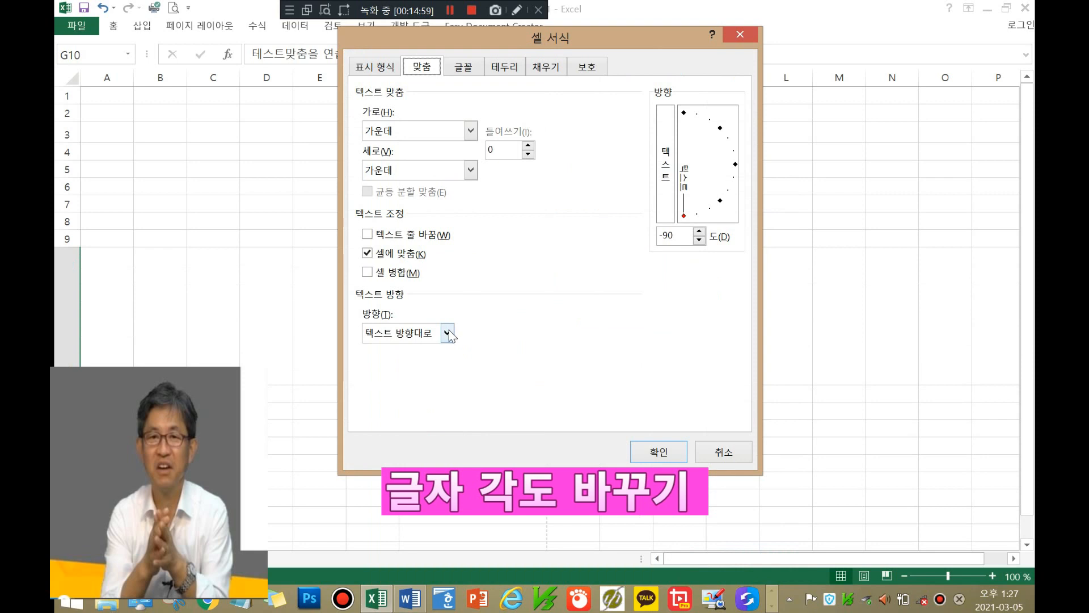
{"action": "left_click", "coordinate": [447, 333]}
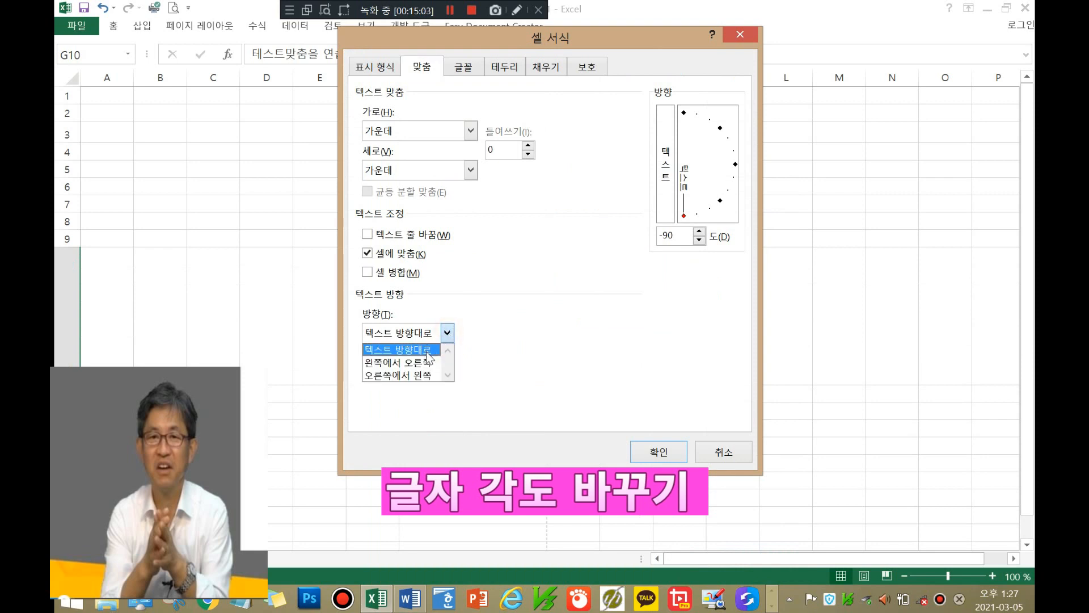
{"action": "left_click", "coordinate": [427, 363]}
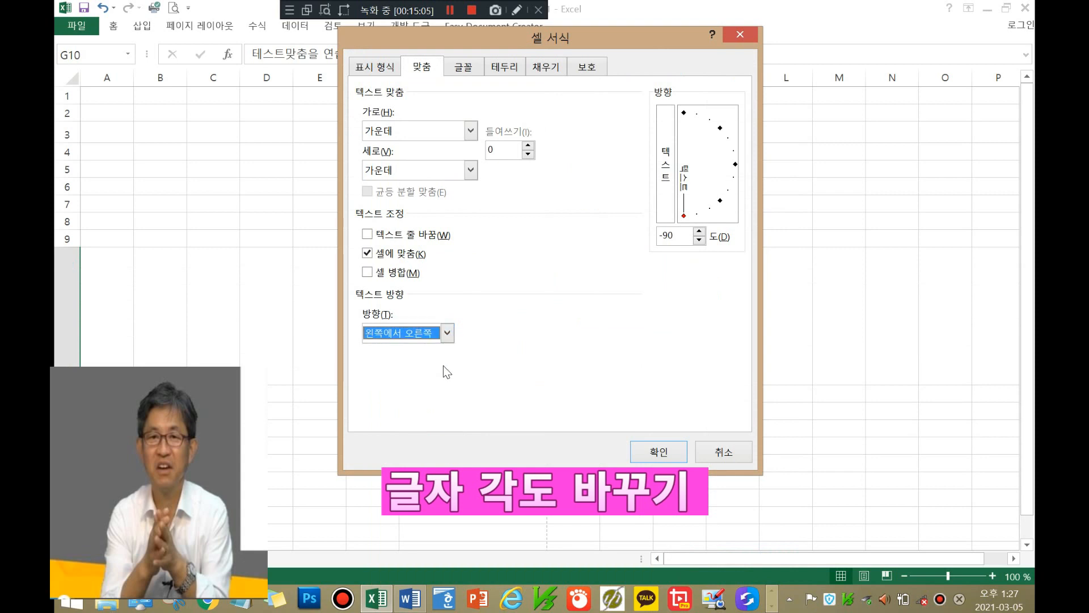
{"action": "left_click", "coordinate": [678, 448]}
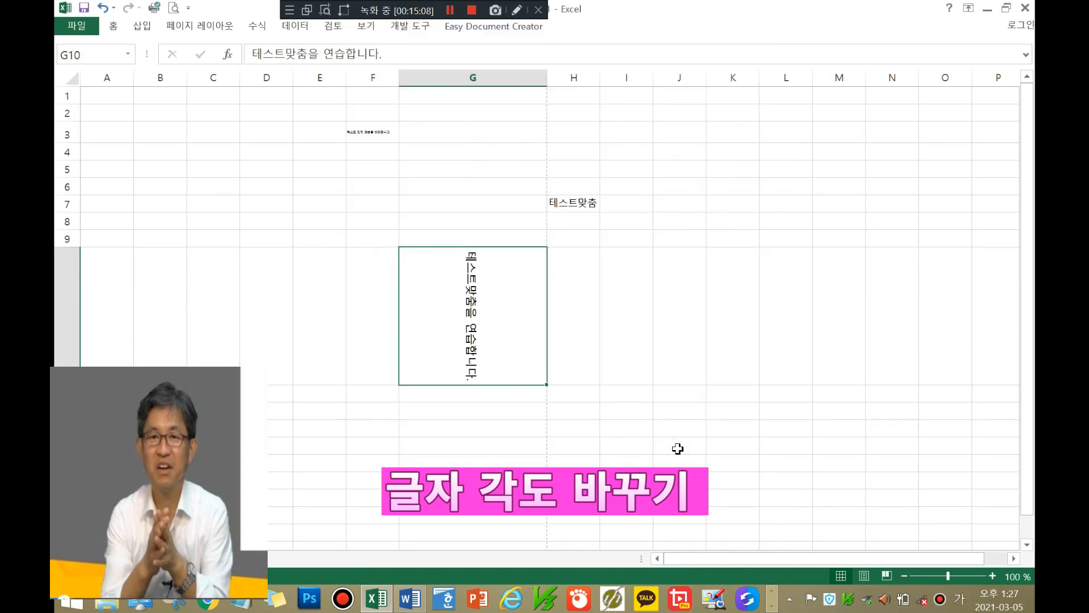
Step: Switch G10's text direction to right-to-left (오른쪽에서 왼쪽) in Format Cells
{"action": "right_click", "coordinate": [527, 316]}
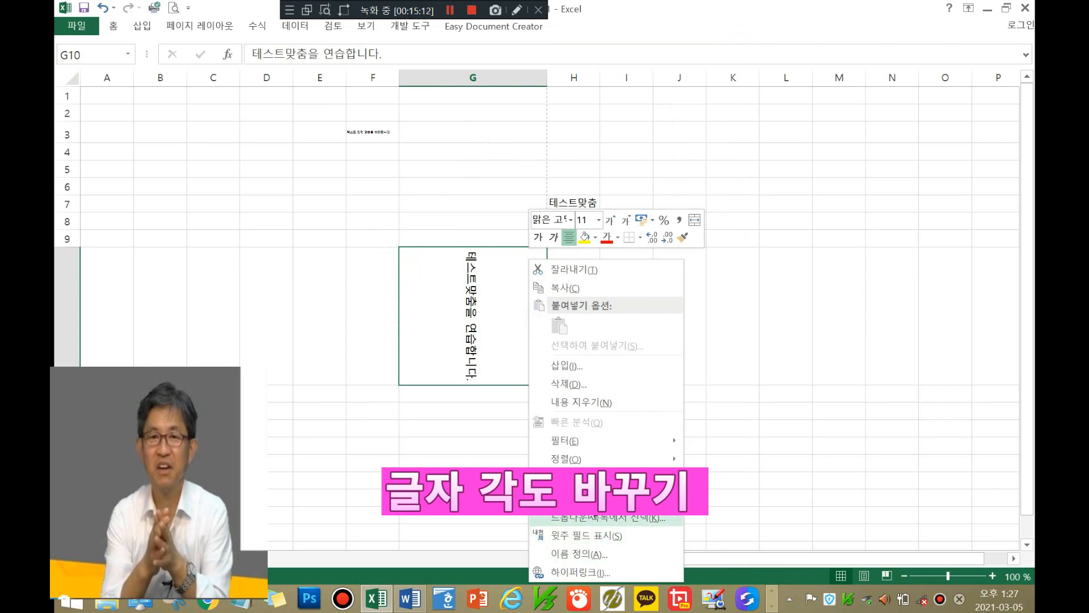
{"action": "left_click", "coordinate": [578, 497]}
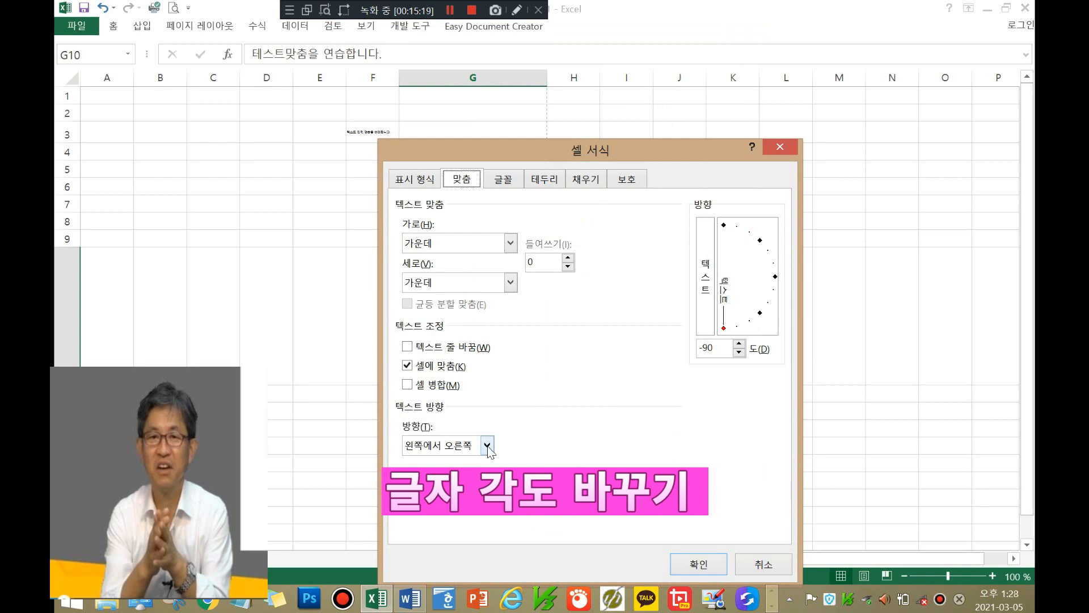
{"action": "left_click", "coordinate": [487, 446]}
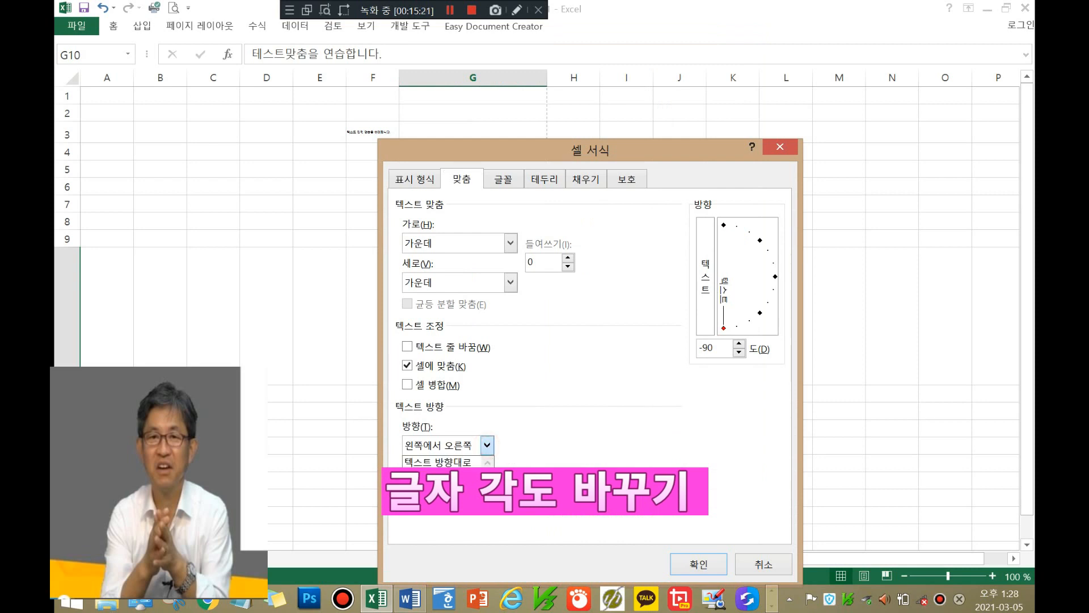
{"action": "left_click", "coordinate": [442, 489]}
{"action": "left_click", "coordinate": [703, 573]}
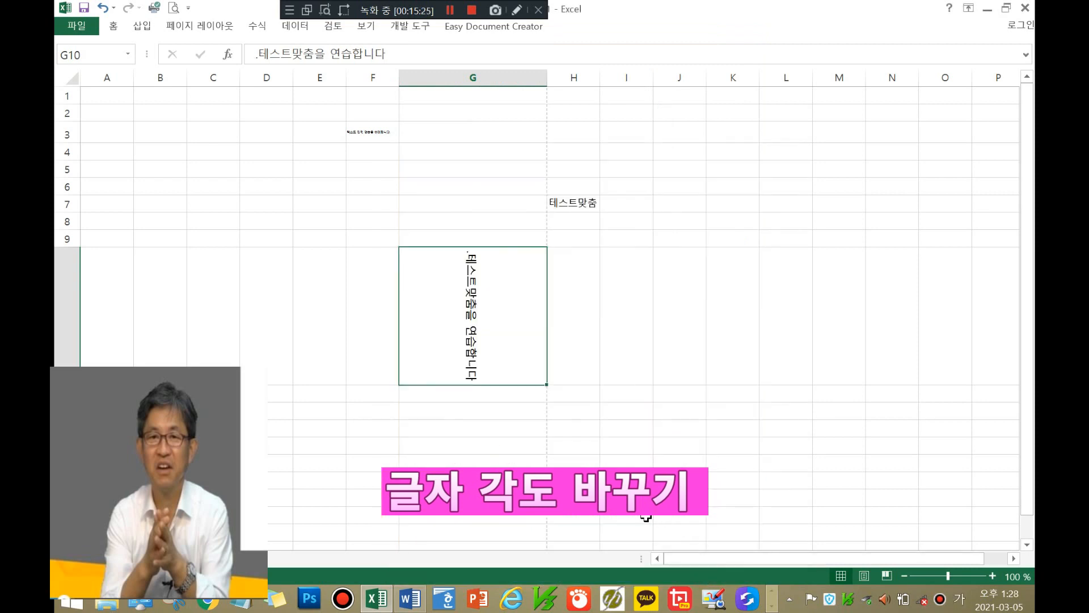
Step: Reset G10's direction to 텍스트 방향대로 and apply the stacked vertical 텍스트 orientation
{"action": "right_click", "coordinate": [531, 323]}
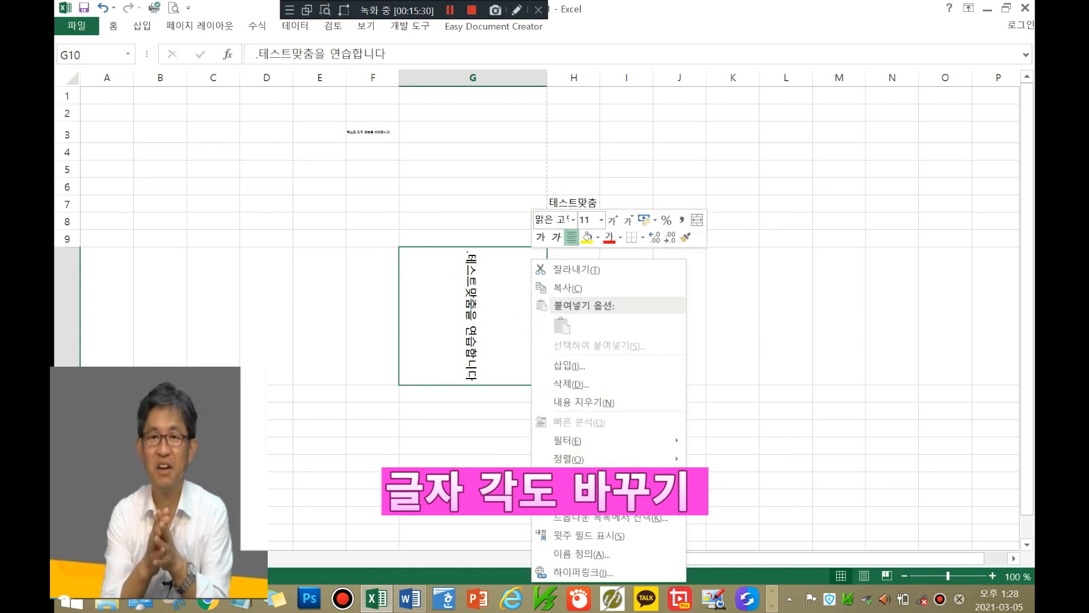
{"action": "left_click", "coordinate": [576, 498]}
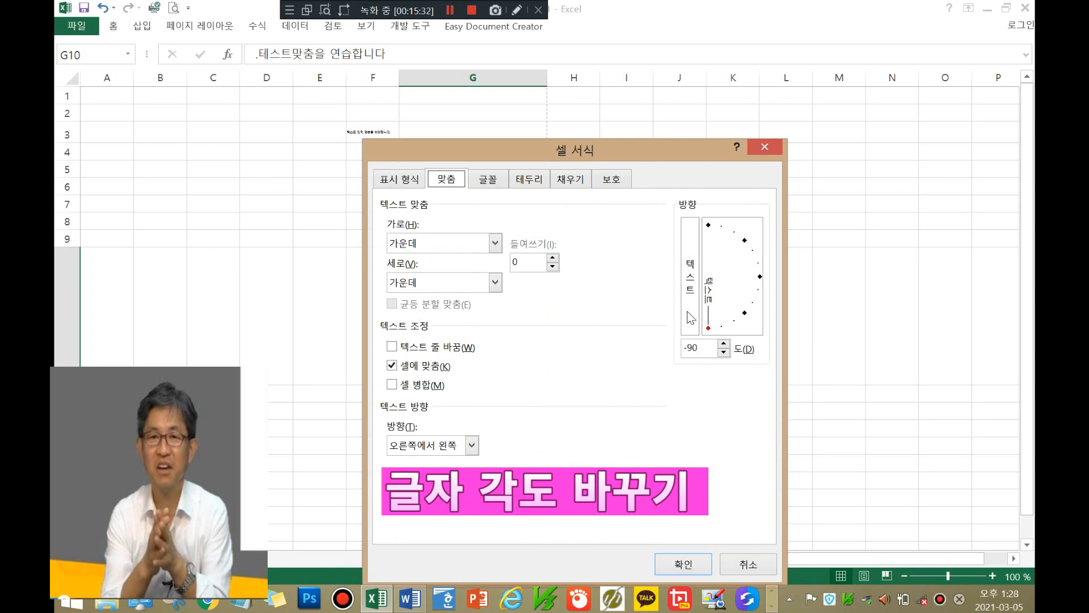
{"action": "left_click", "coordinate": [471, 445]}
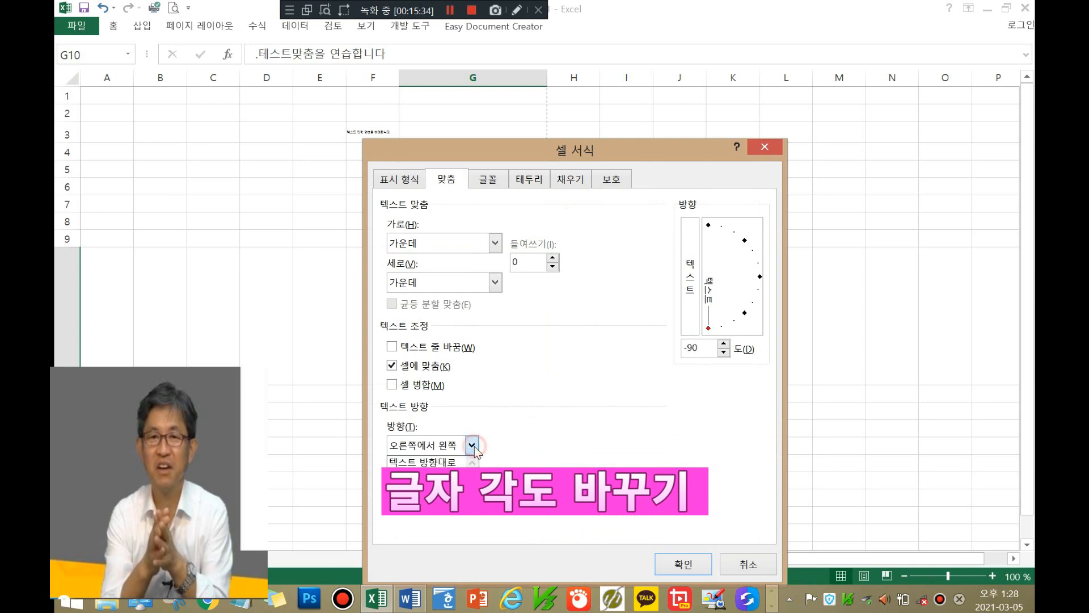
{"action": "left_click", "coordinate": [458, 463]}
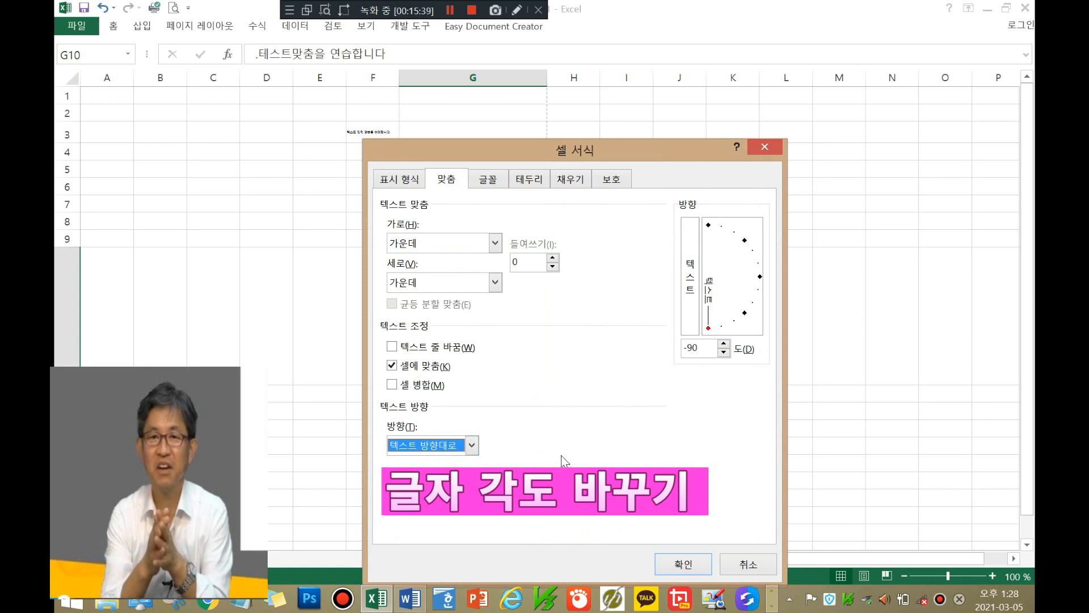
{"action": "left_click", "coordinate": [690, 293]}
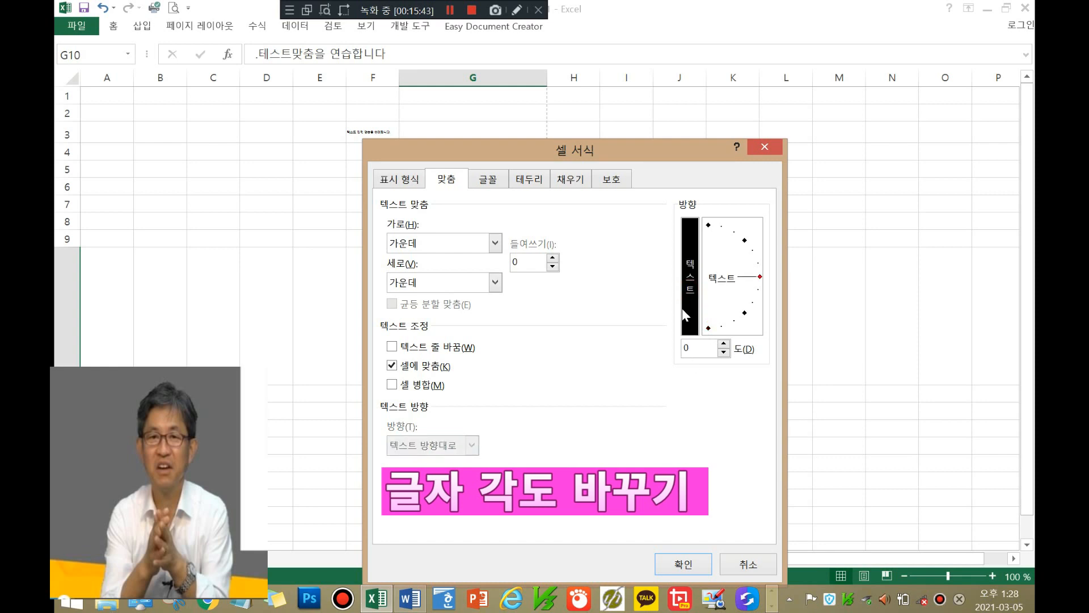
{"action": "left_click", "coordinate": [675, 561]}
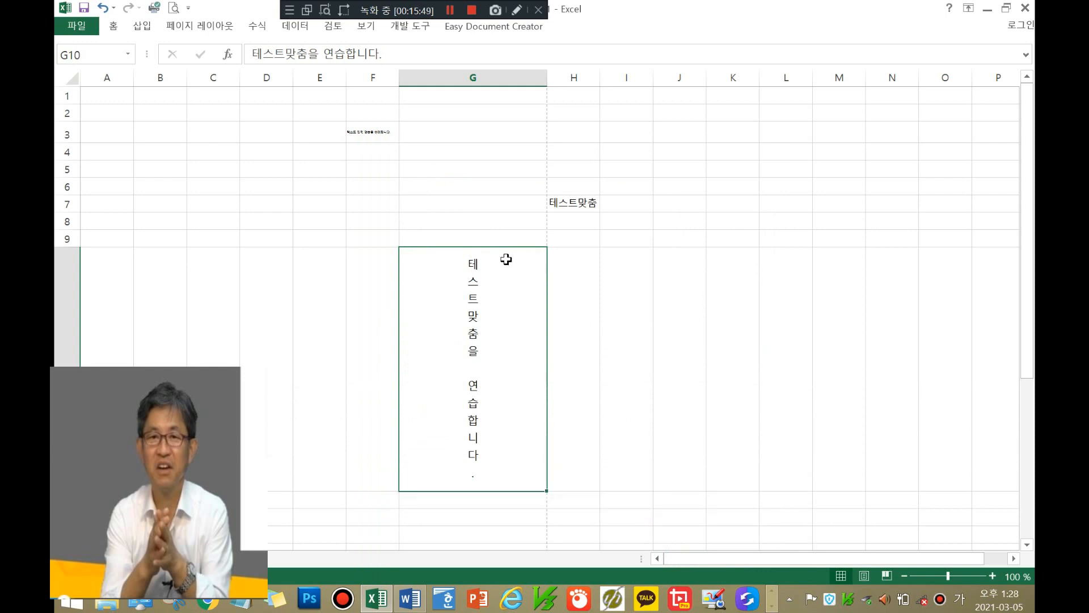
Step: Replace G10's stacked orientation with a -45 degree diagonal angle
{"action": "right_click", "coordinate": [496, 423]}
{"action": "left_click", "coordinate": [542, 343]}
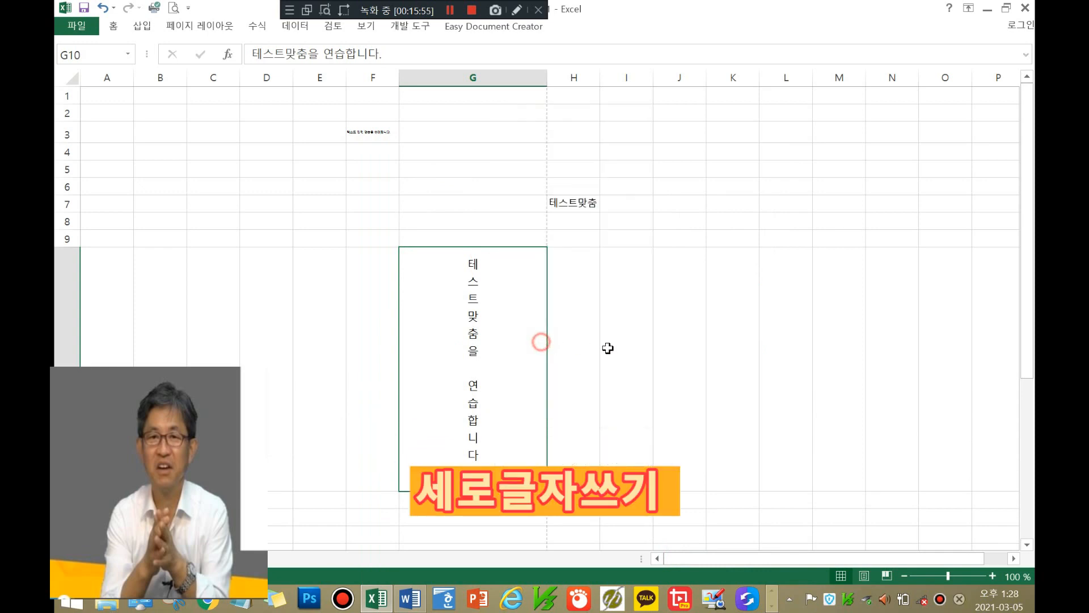
{"action": "left_click", "coordinate": [657, 267]}
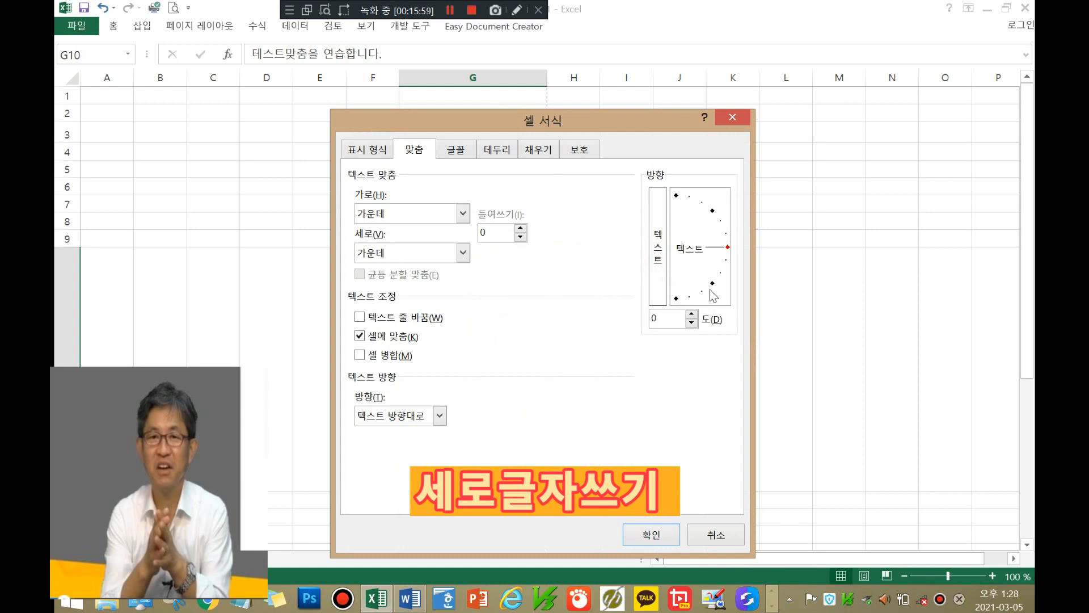
{"action": "left_click", "coordinate": [658, 270]}
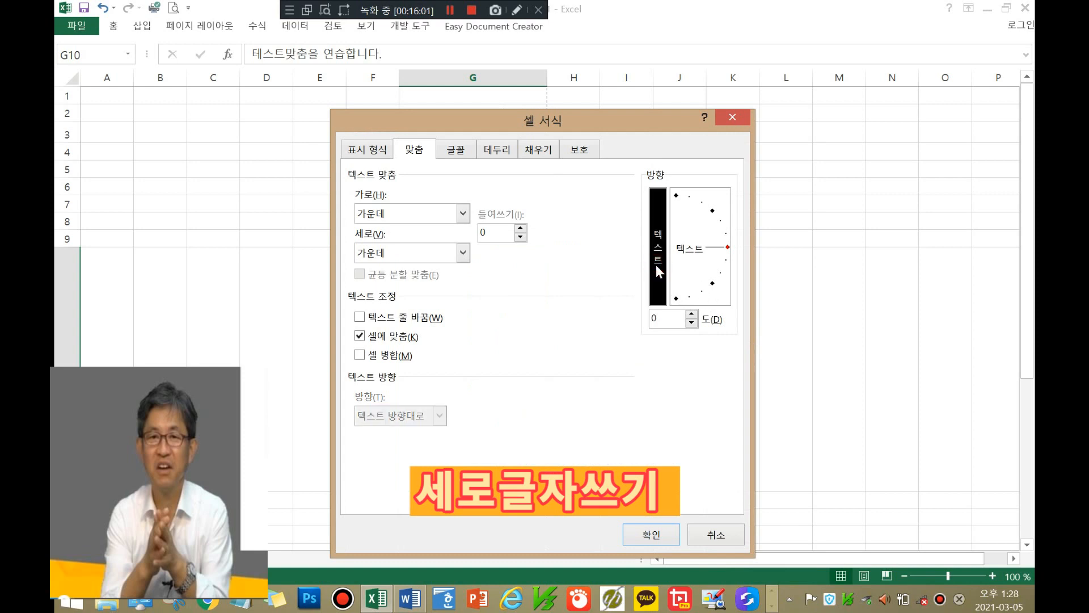
{"action": "left_click_drag", "start_coordinate": [675, 272], "coordinate": [680, 284]}
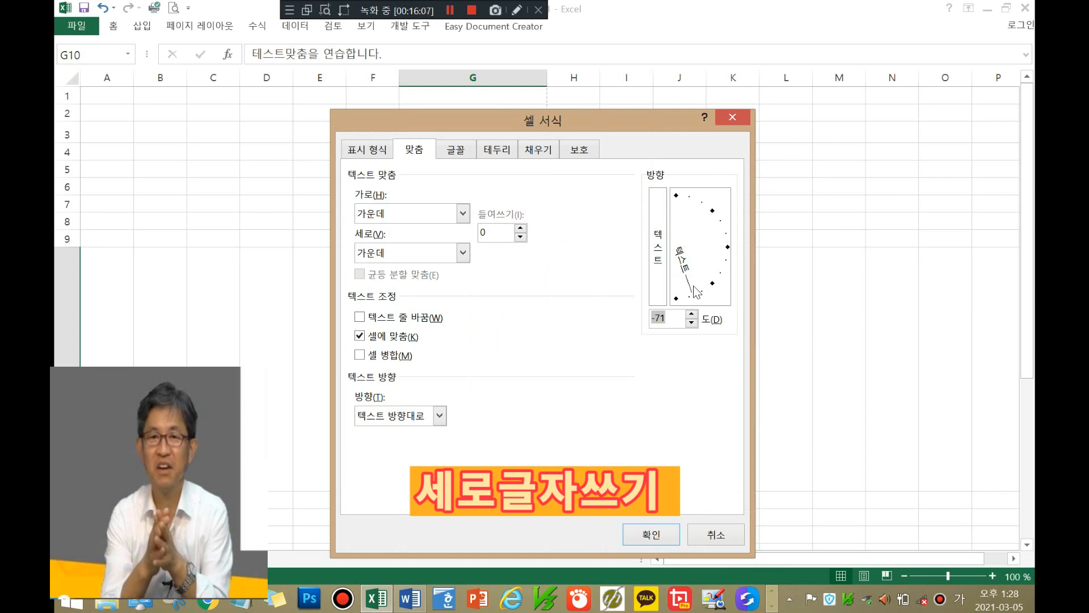
{"action": "mouse_move", "coordinate": [695, 292]}
{"action": "left_mouse_down"}
{"action": "mouse_move", "coordinate": [676, 299]}
{"action": "mouse_move", "coordinate": [712, 283]}
{"action": "left_mouse_up"}
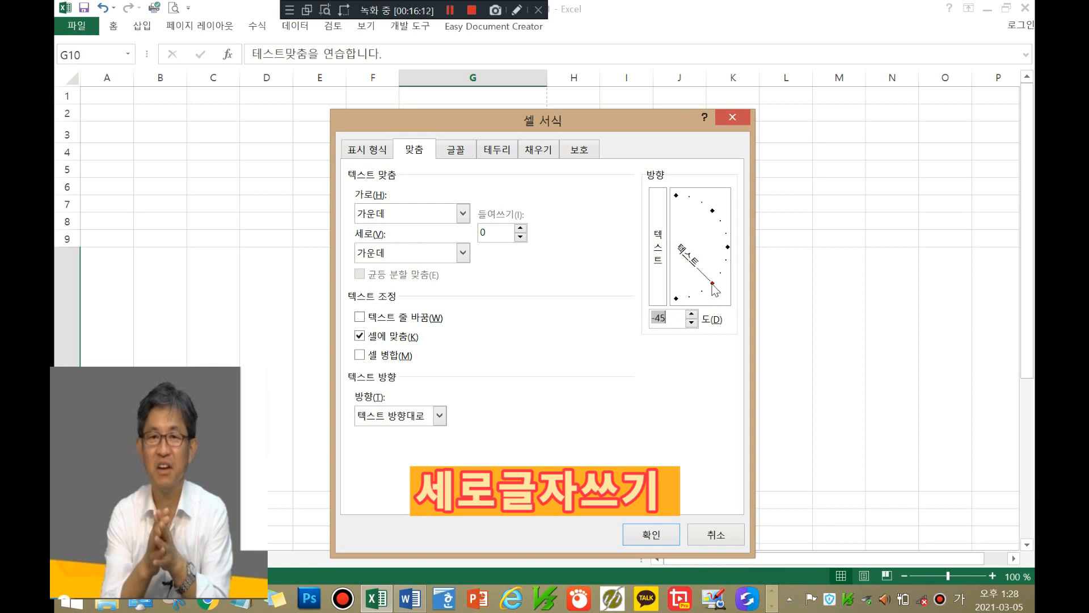
{"action": "left_click", "coordinate": [651, 534]}
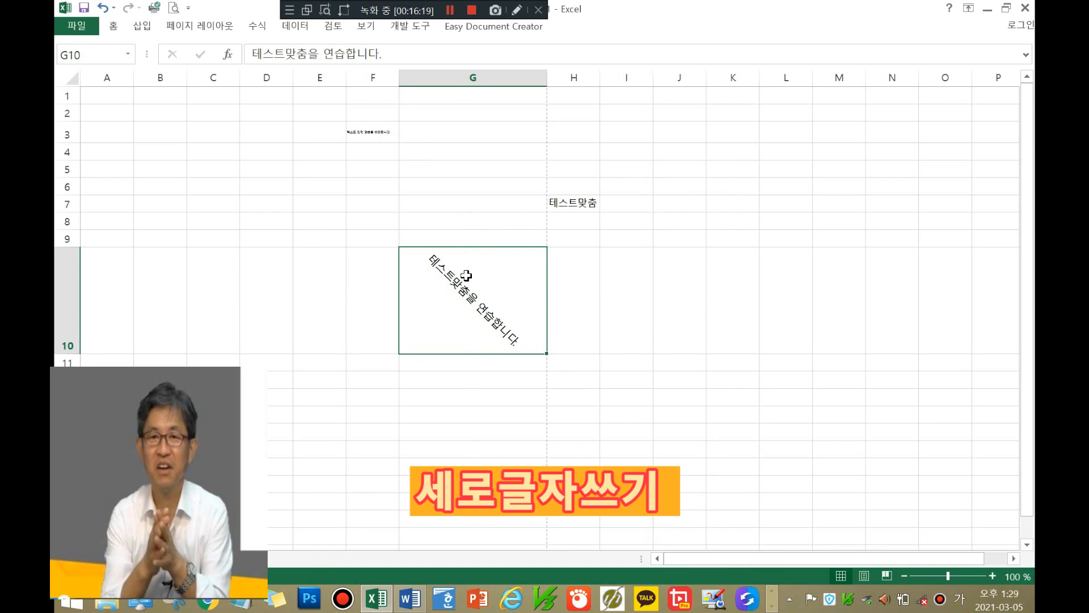
Step: Switch G10's text orientation in Format Cells to vertical, one letter per line
{"action": "left_click", "coordinate": [479, 309]}
{"action": "right_click", "coordinate": [479, 308]}
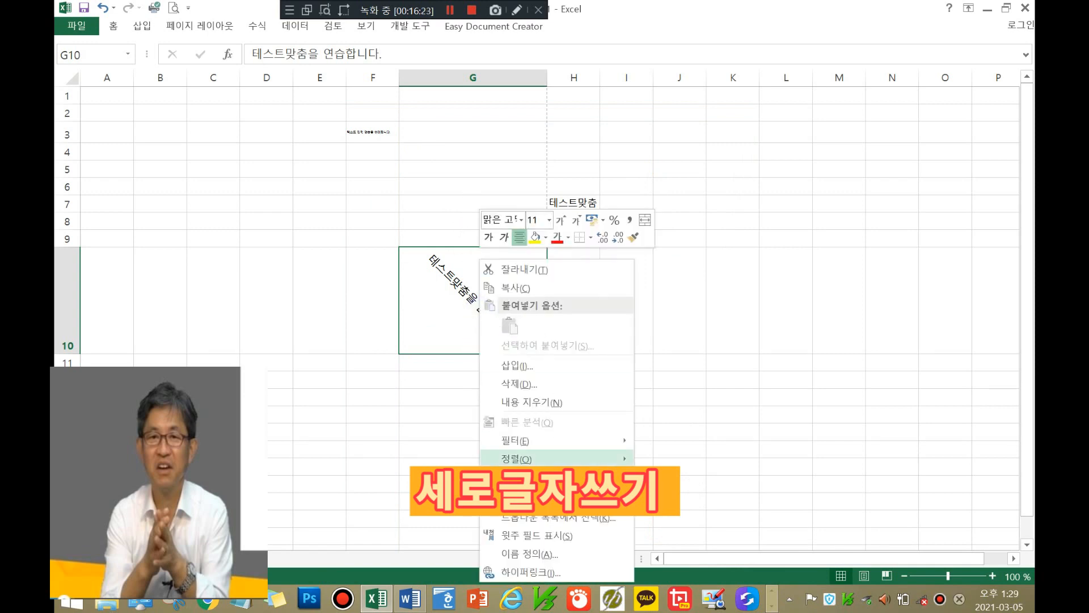
{"action": "key", "text": "Escape"}
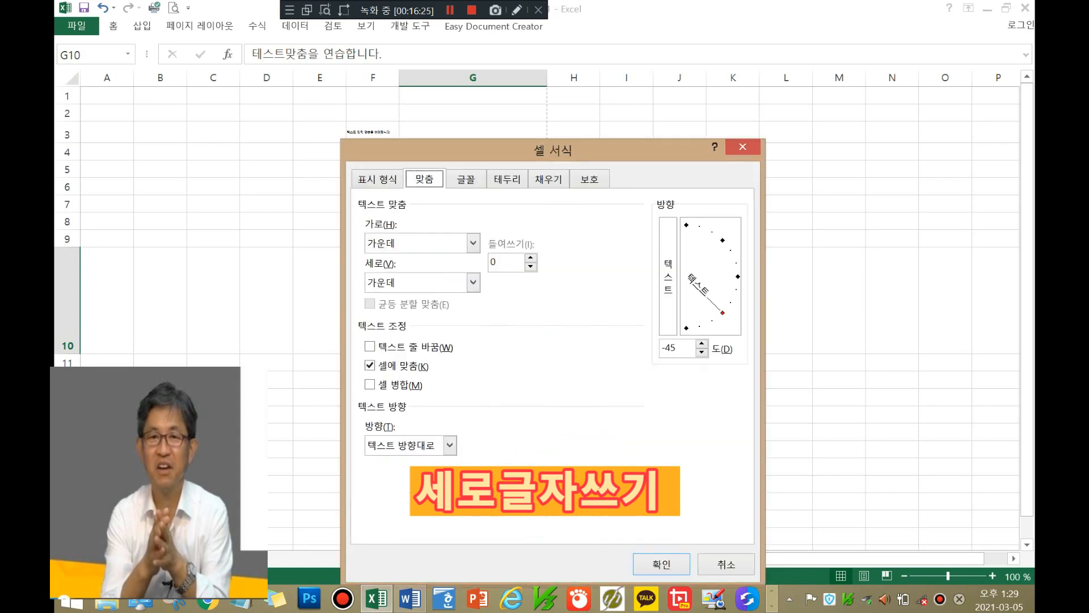
{"action": "left_click", "coordinate": [671, 290]}
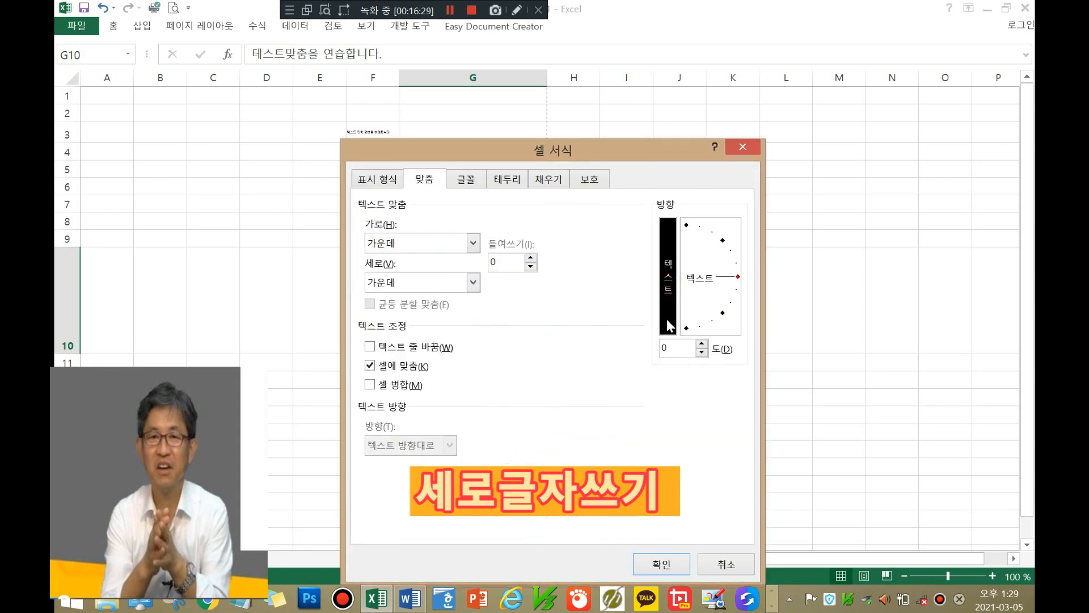
{"action": "left_click", "coordinate": [663, 564]}
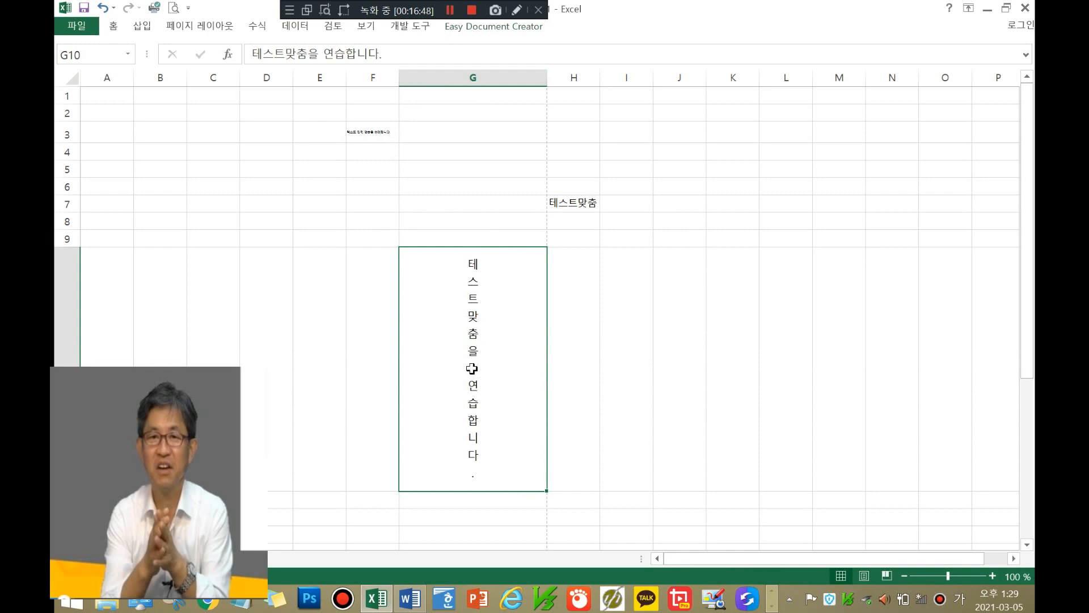
{"action": "key", "text": "ctrl+F12"}
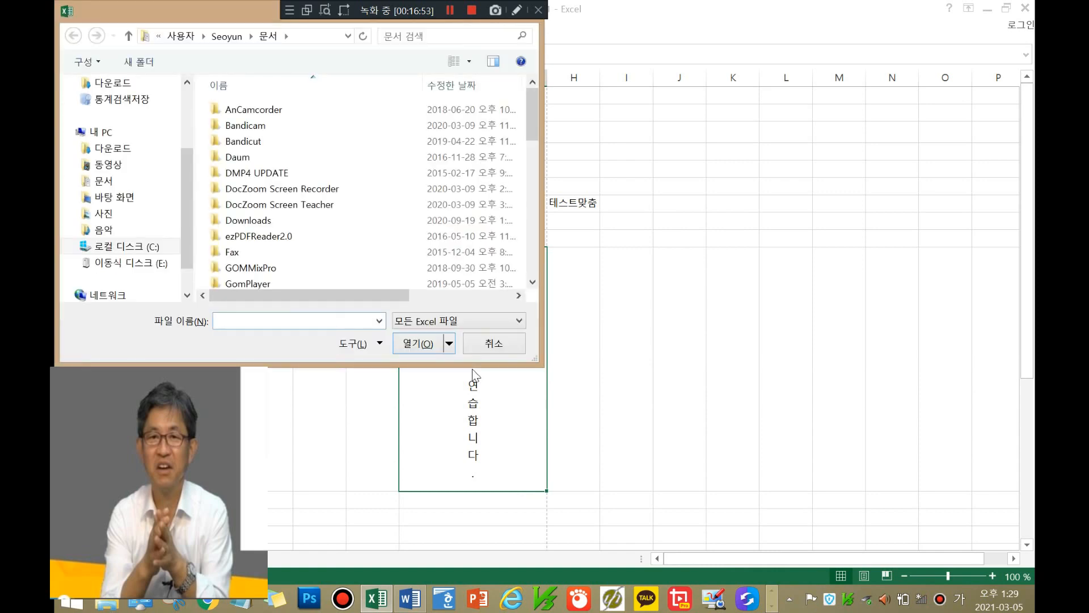
{"action": "left_click", "coordinate": [477, 345]}
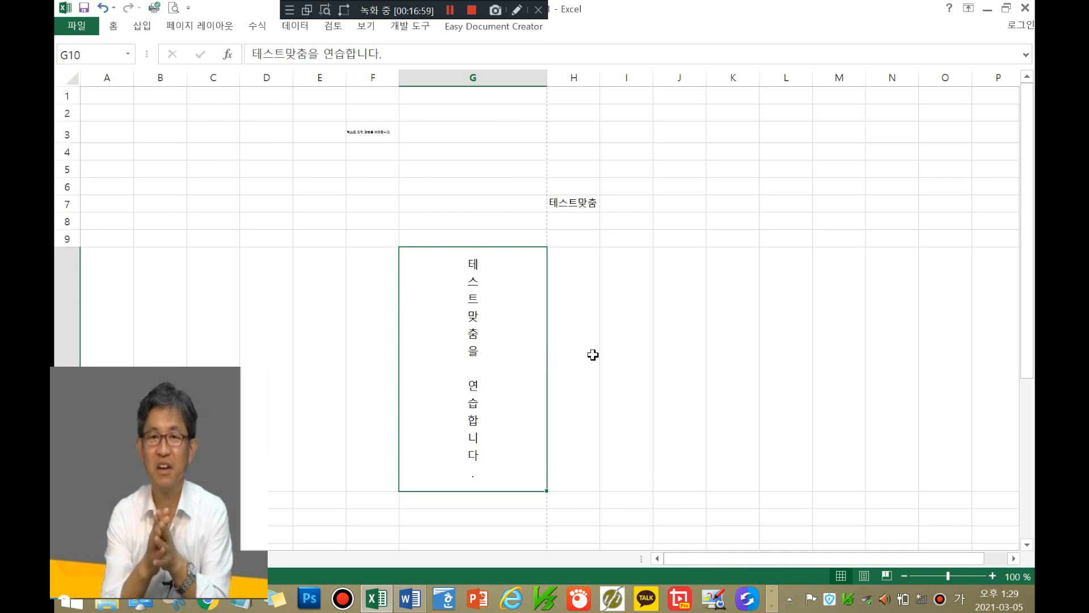
{"action": "left_click", "coordinate": [450, 10]}
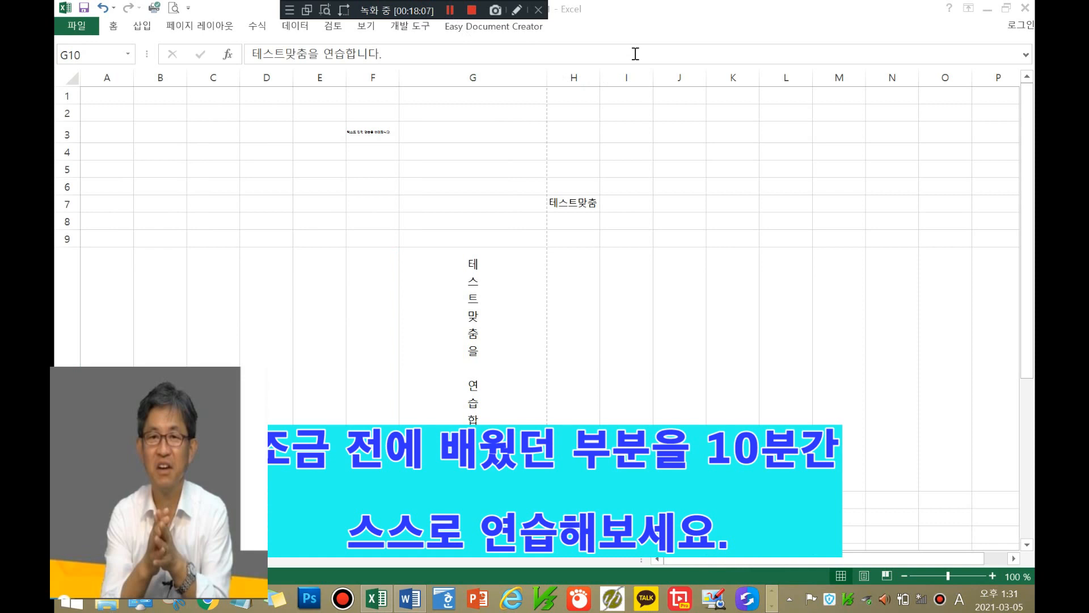
Step: In H7's alignment settings, leave wrap text off, uncheck Shrink to fit, and center horizontally
{"action": "left_click", "coordinate": [568, 199]}
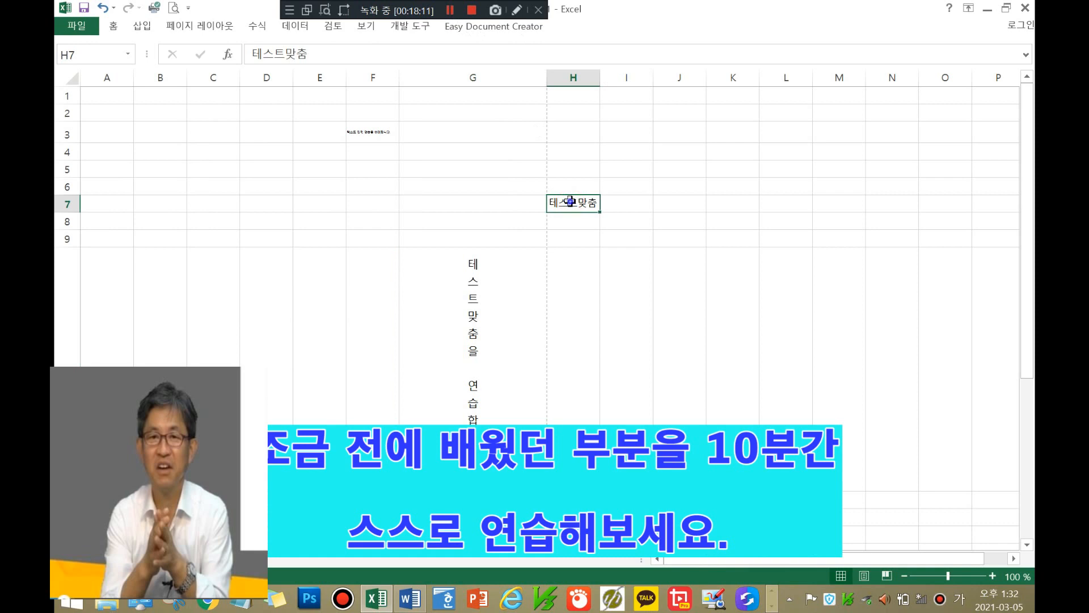
{"action": "right_click", "coordinate": [571, 202]}
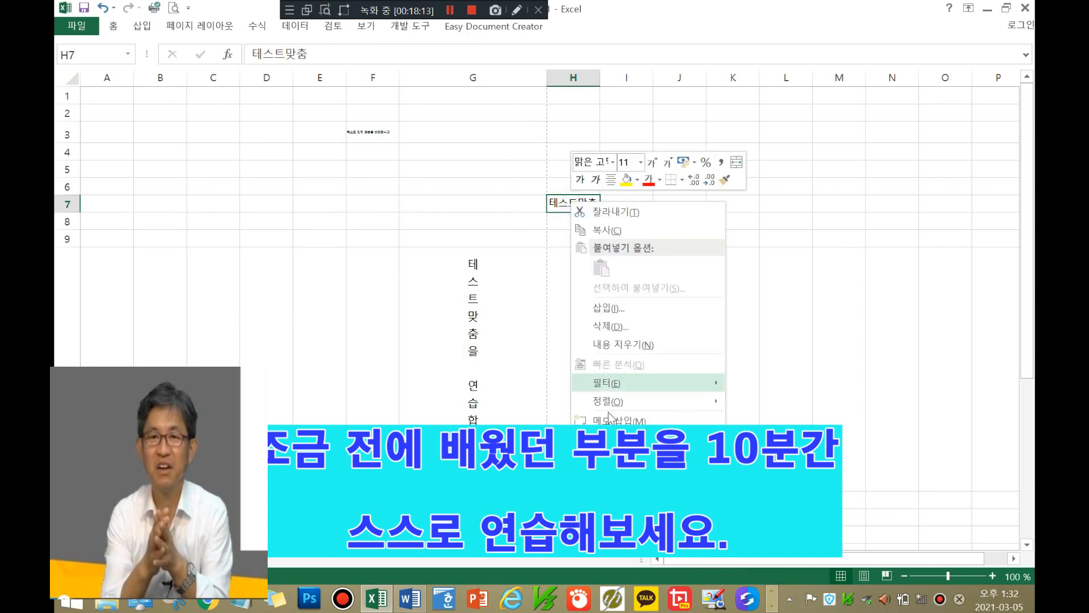
{"action": "left_click", "coordinate": [610, 439]}
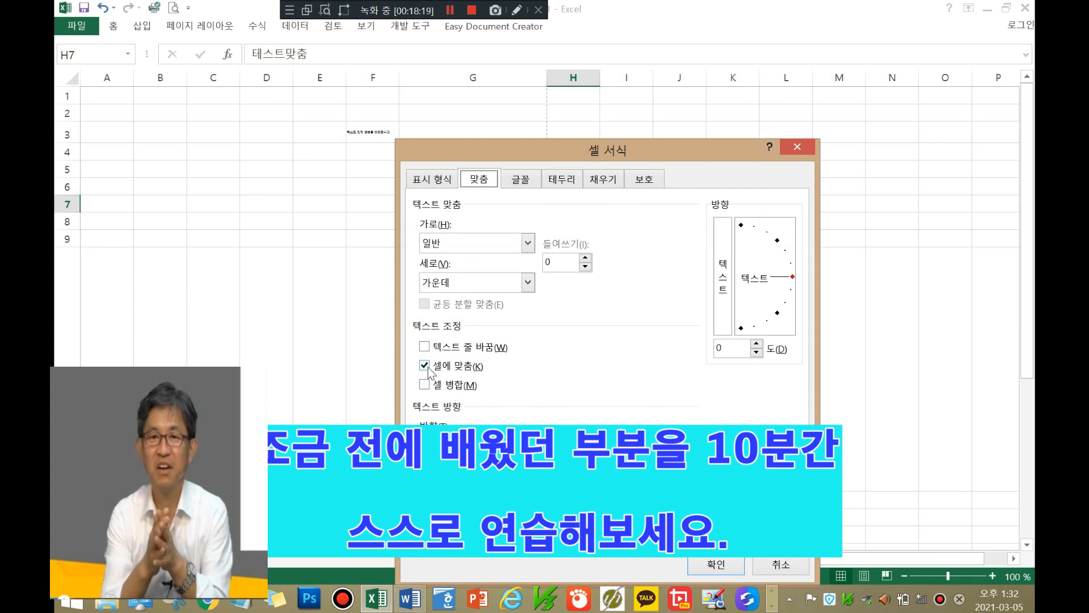
{"action": "left_click", "coordinate": [425, 347]}
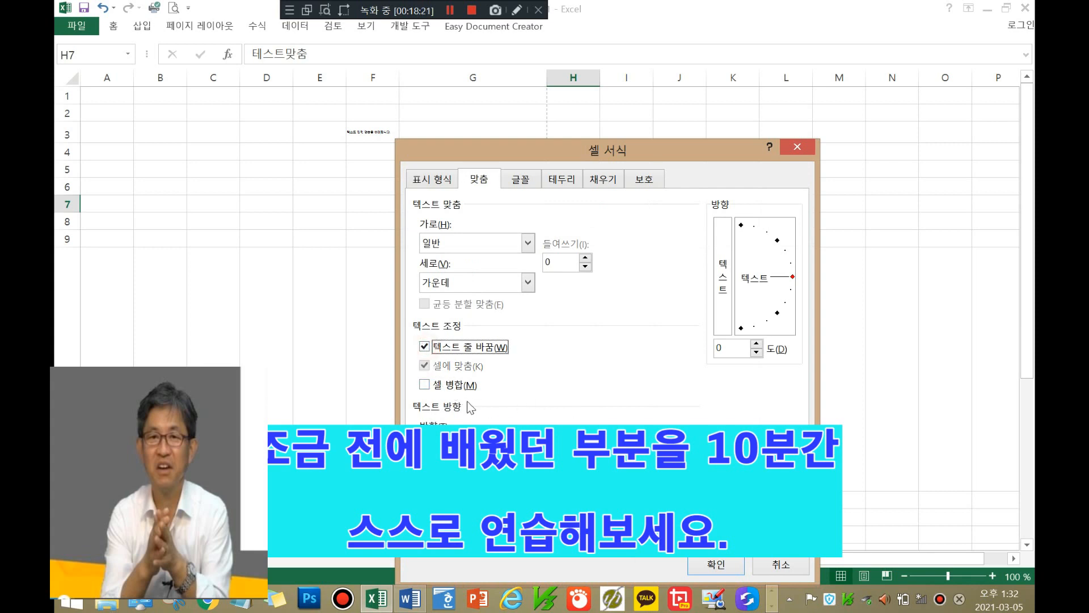
{"action": "left_click", "coordinate": [425, 346]}
{"action": "left_click", "coordinate": [424, 366]}
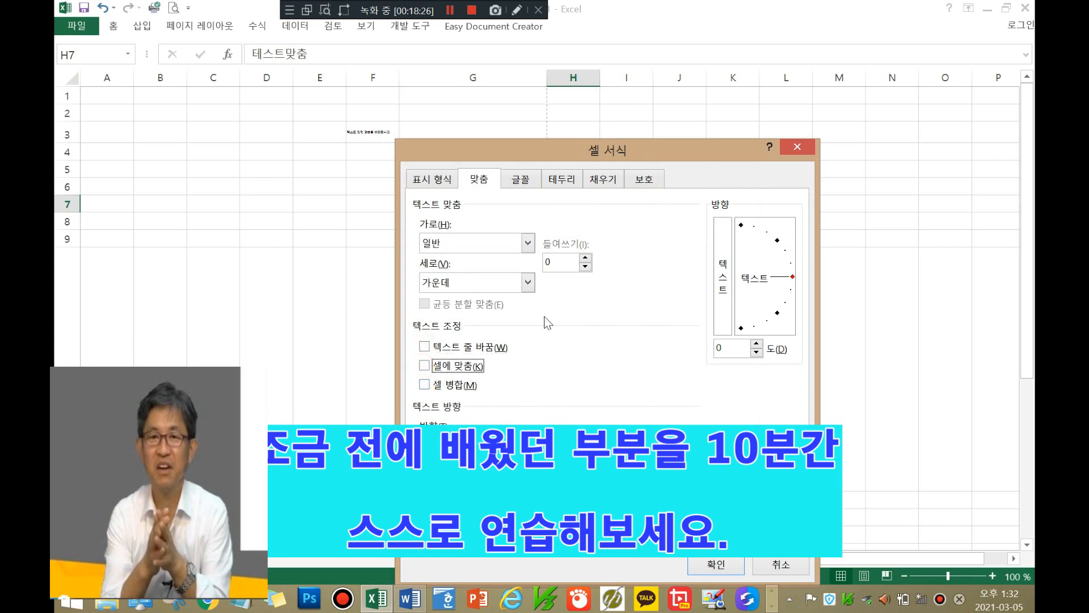
{"action": "left_click", "coordinate": [527, 244]}
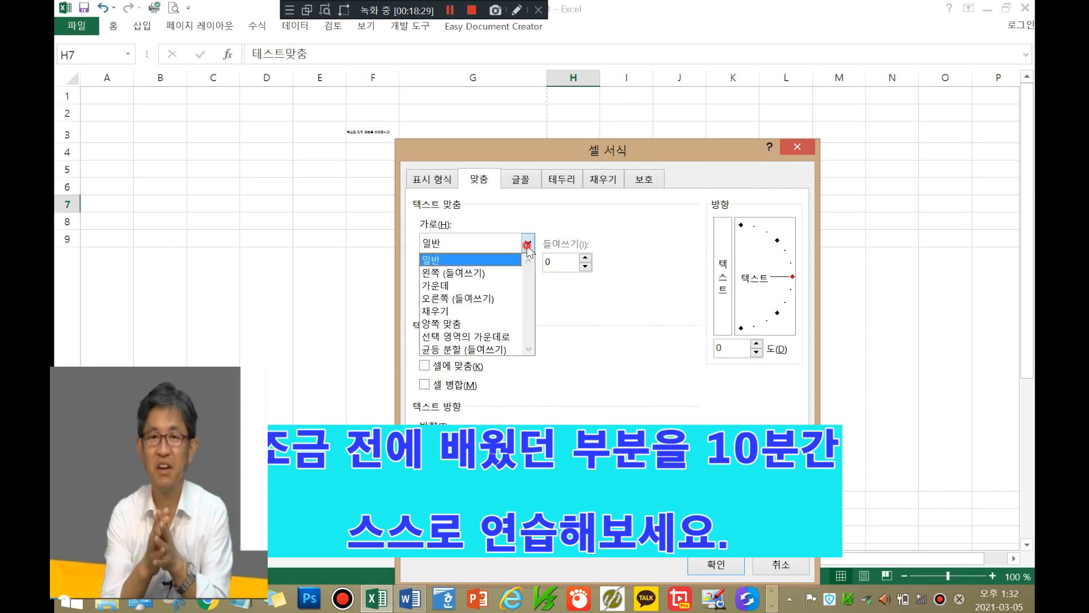
{"action": "left_click", "coordinate": [496, 284]}
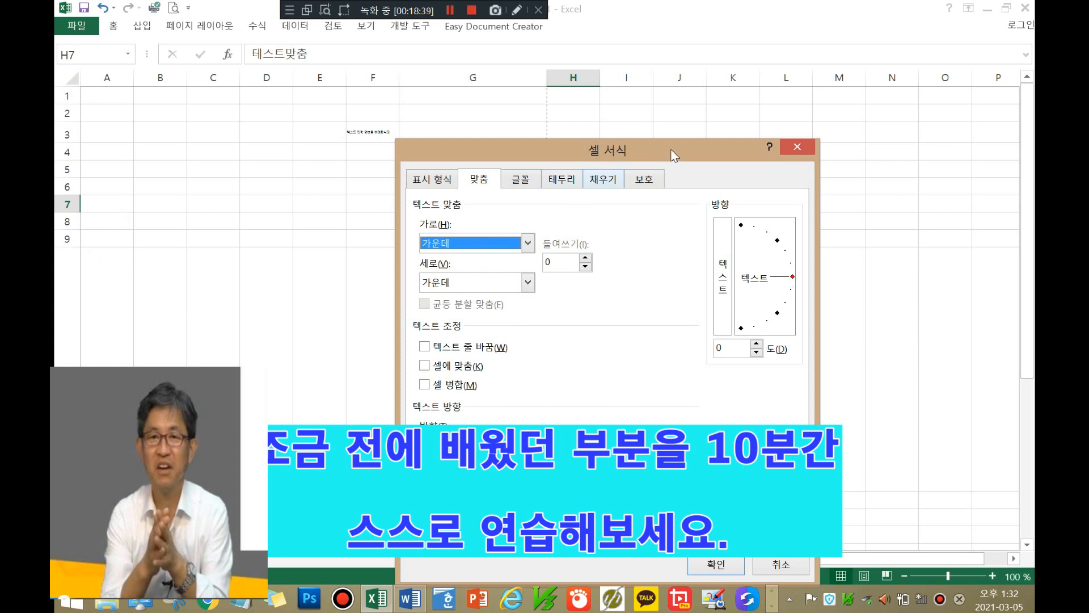
Step: Tilt H7's text orientation to −43 degrees and apply it
{"action": "left_click_drag", "start_coordinate": [670, 149], "coordinate": [974, 119]}
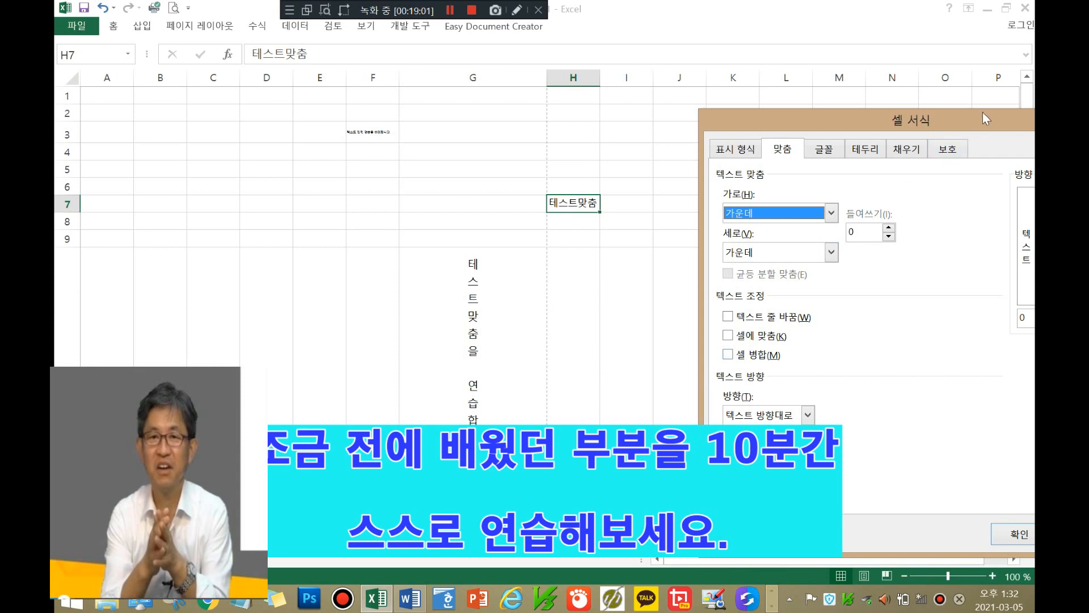
{"action": "left_click_drag", "start_coordinate": [987, 131], "coordinate": [834, 95]}
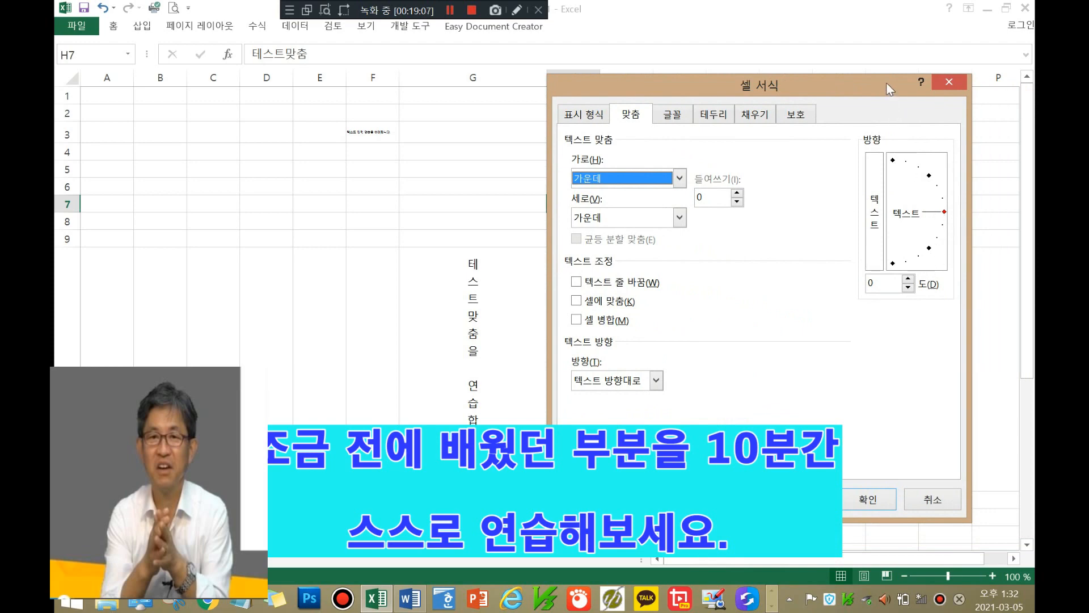
{"action": "left_click_drag", "start_coordinate": [886, 83], "coordinate": [908, 92]}
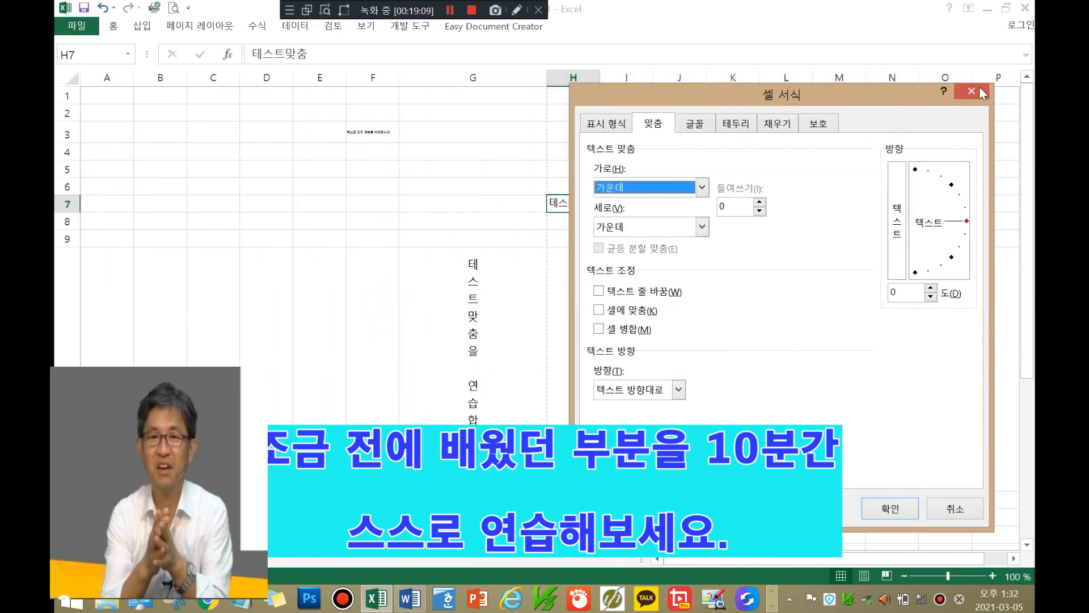
{"action": "left_click_drag", "start_coordinate": [983, 93], "coordinate": [947, 63]}
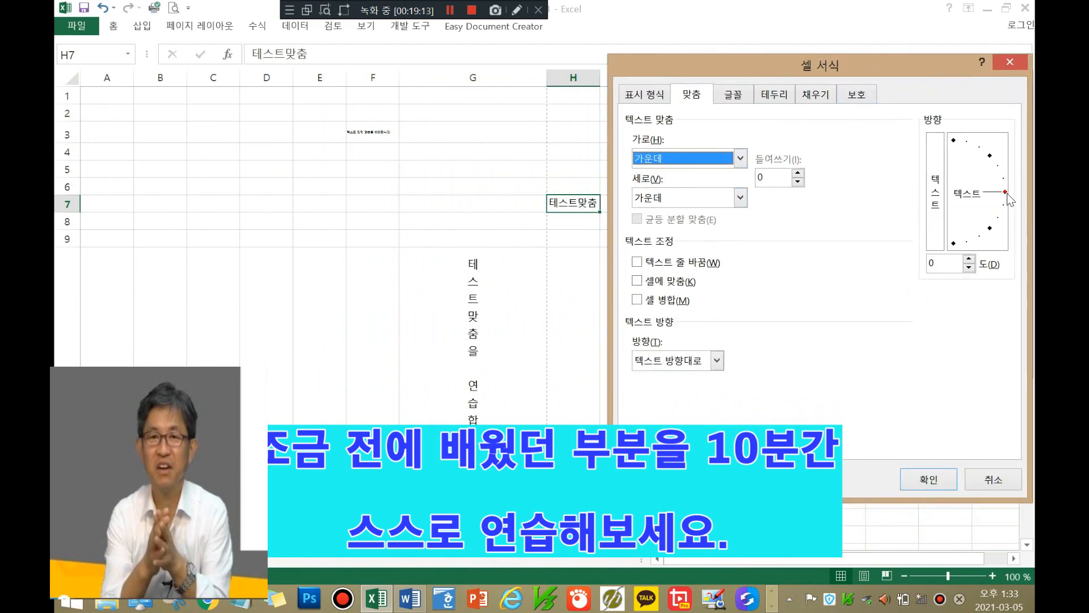
{"action": "left_click_drag", "start_coordinate": [1009, 199], "coordinate": [997, 237]}
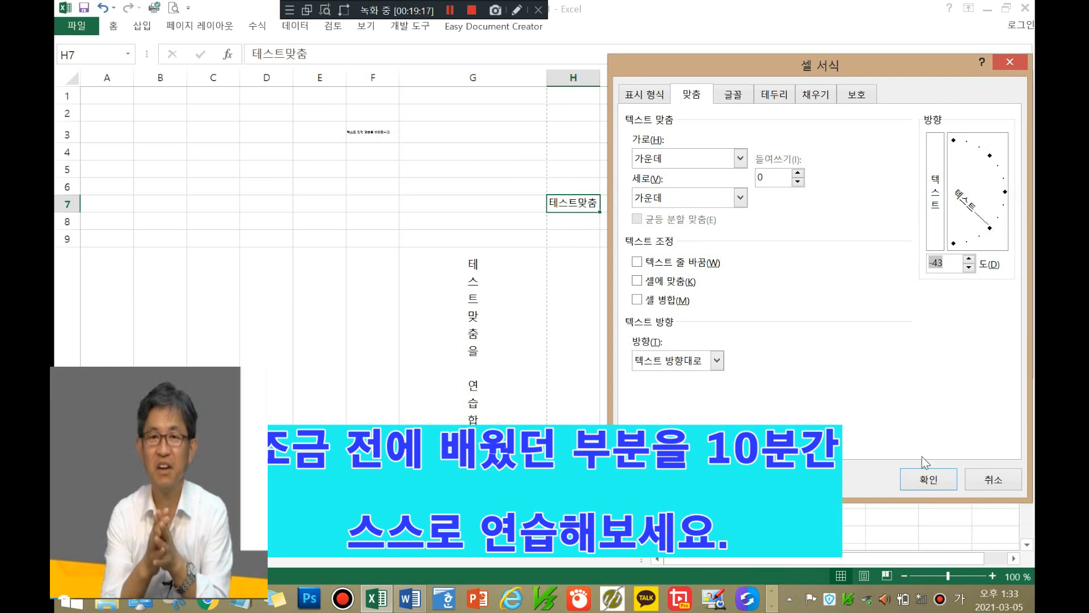
{"action": "left_click", "coordinate": [929, 479]}
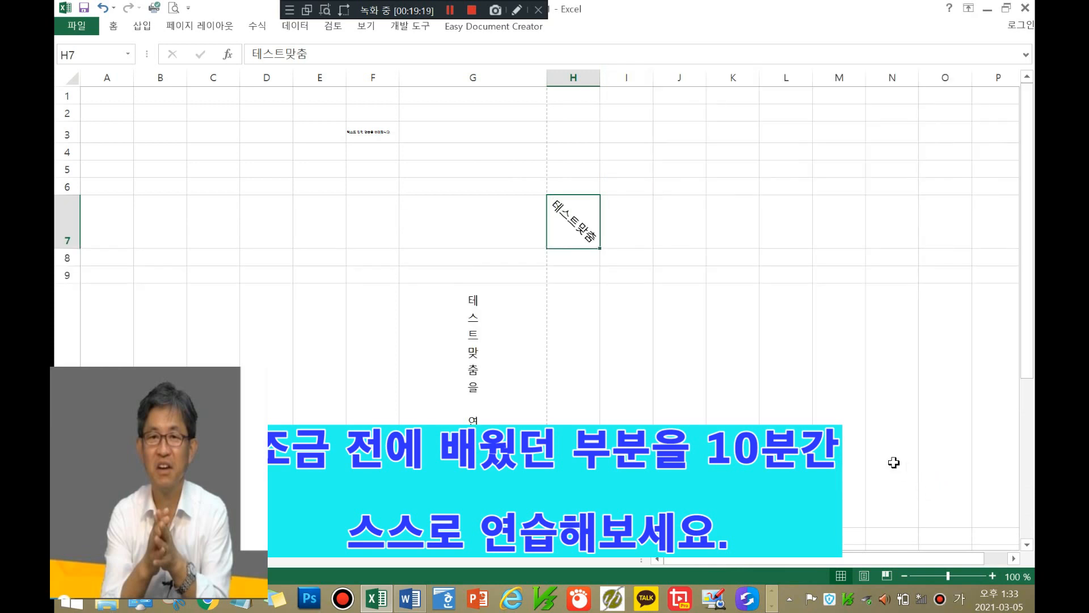
Step: Choose the vertical stacked-letter text orientation for H7 in Format Cells (Ctrl+1) and confirm
{"action": "right_click", "coordinate": [580, 225]}
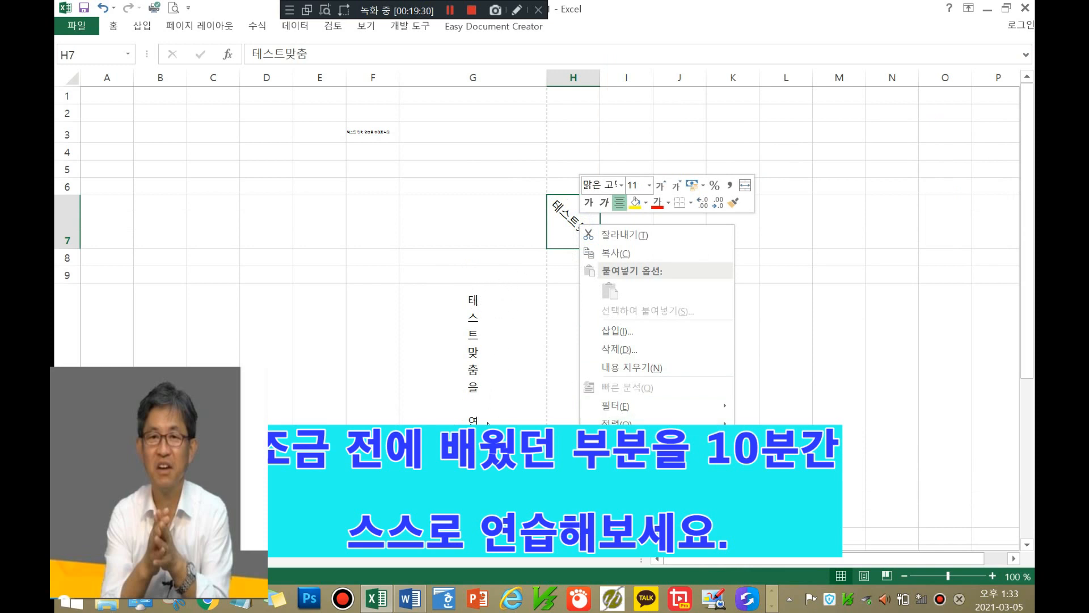
{"action": "mouse_move", "coordinate": [613, 423]}
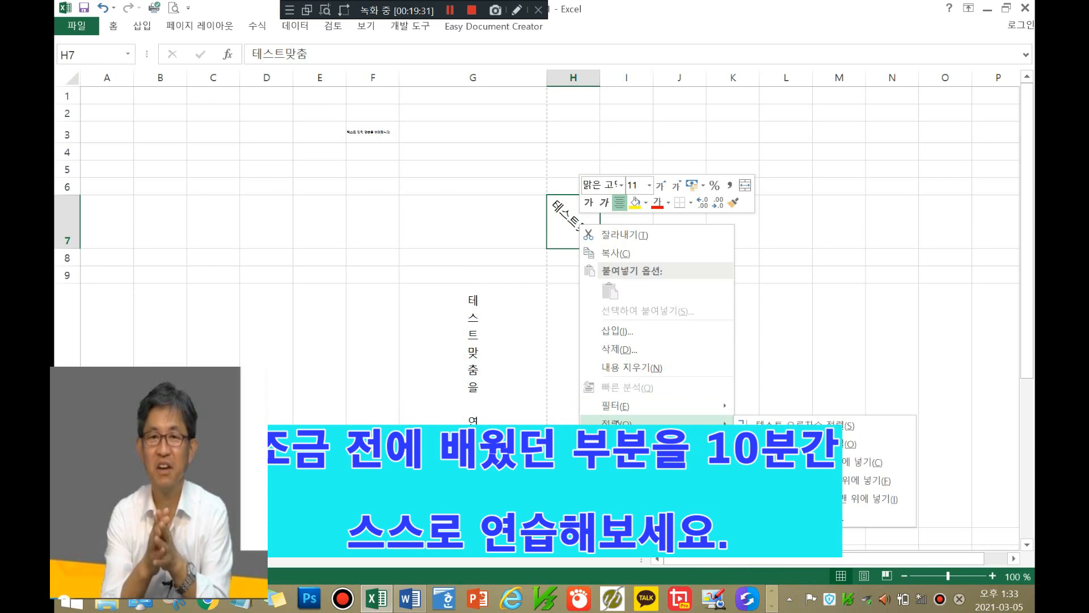
{"action": "key", "text": "Escape"}
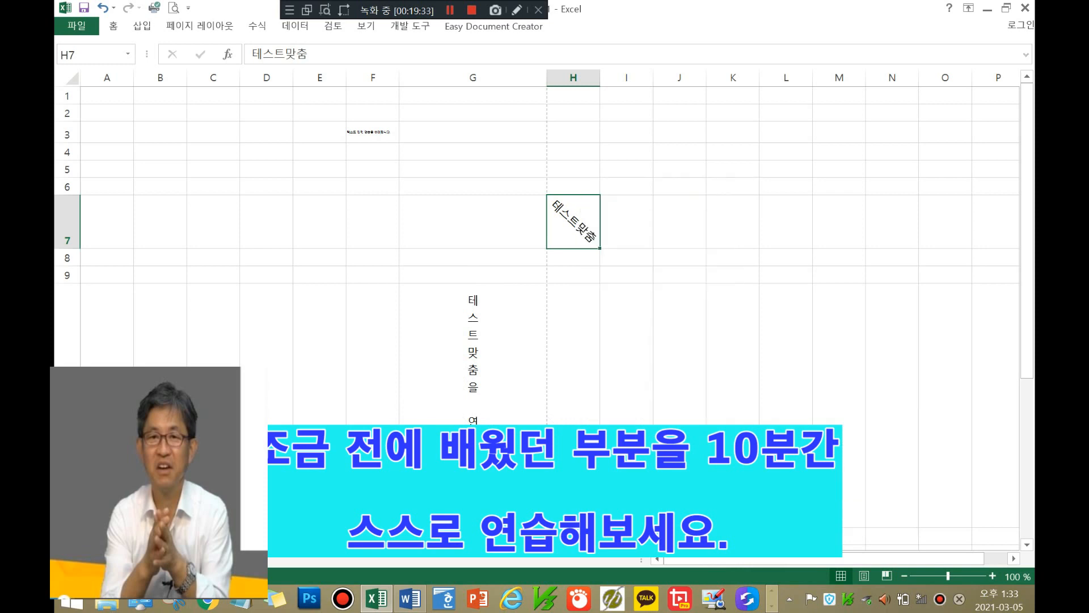
{"action": "key", "text": "ctrl+1"}
{"action": "left_click_drag", "start_coordinate": [718, 157], "coordinate": [359, 112]}
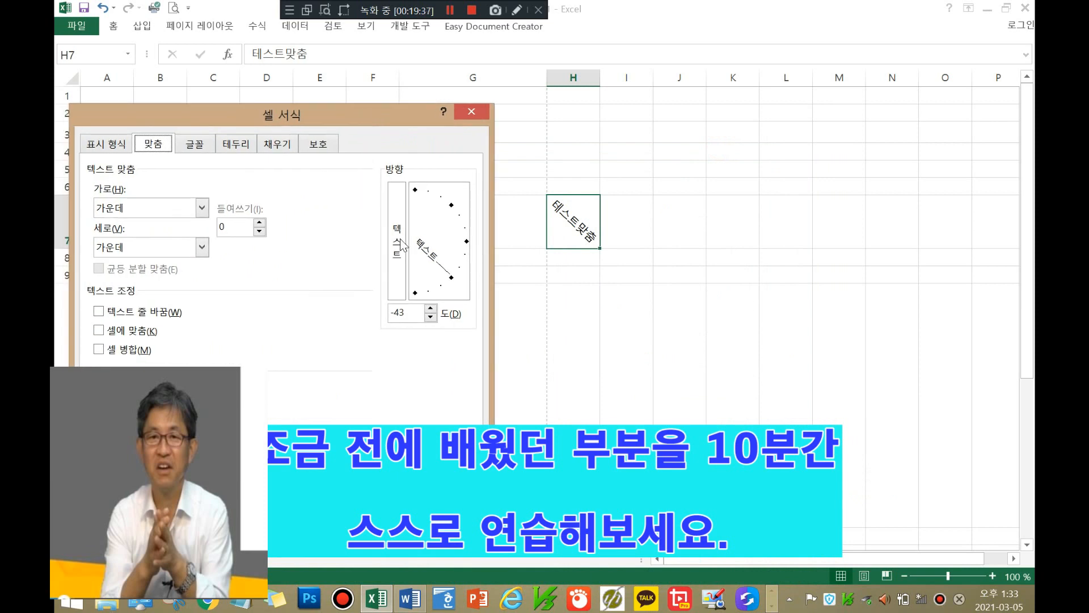
{"action": "left_click", "coordinate": [397, 255]}
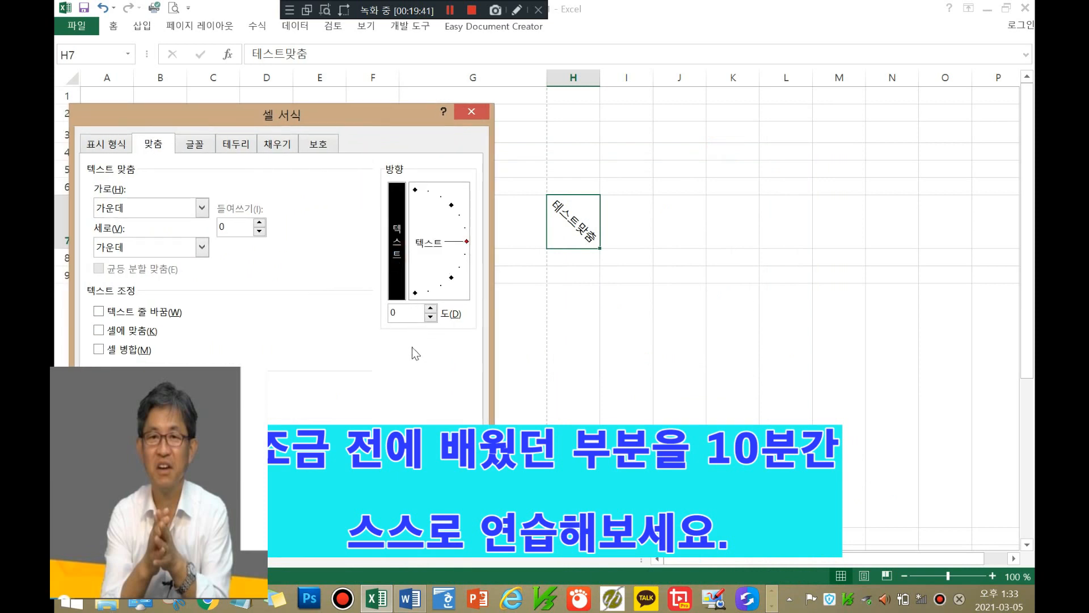
{"action": "left_click", "coordinate": [391, 481]}
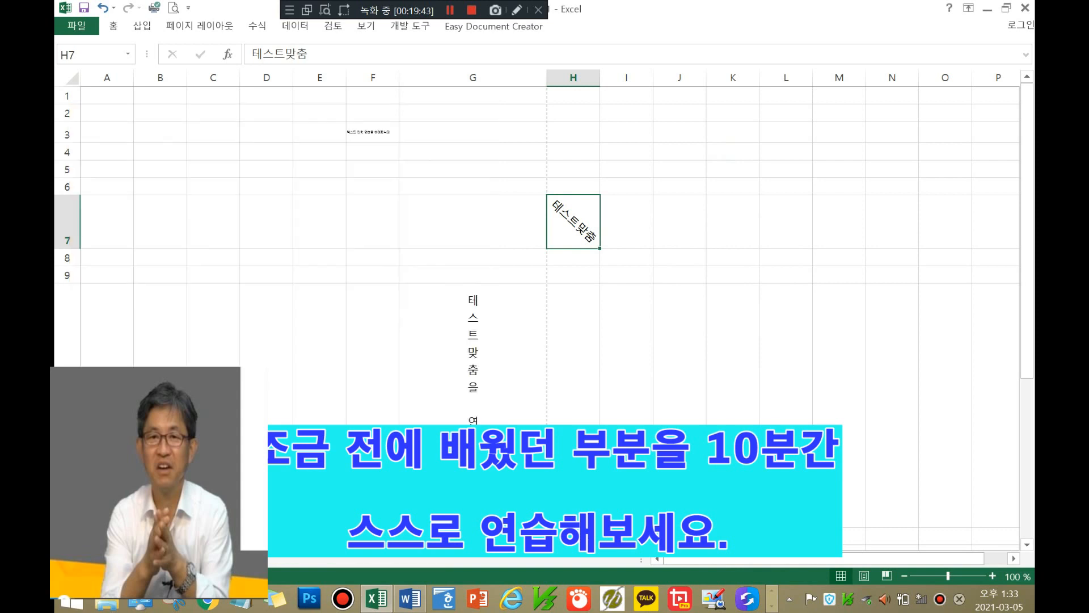
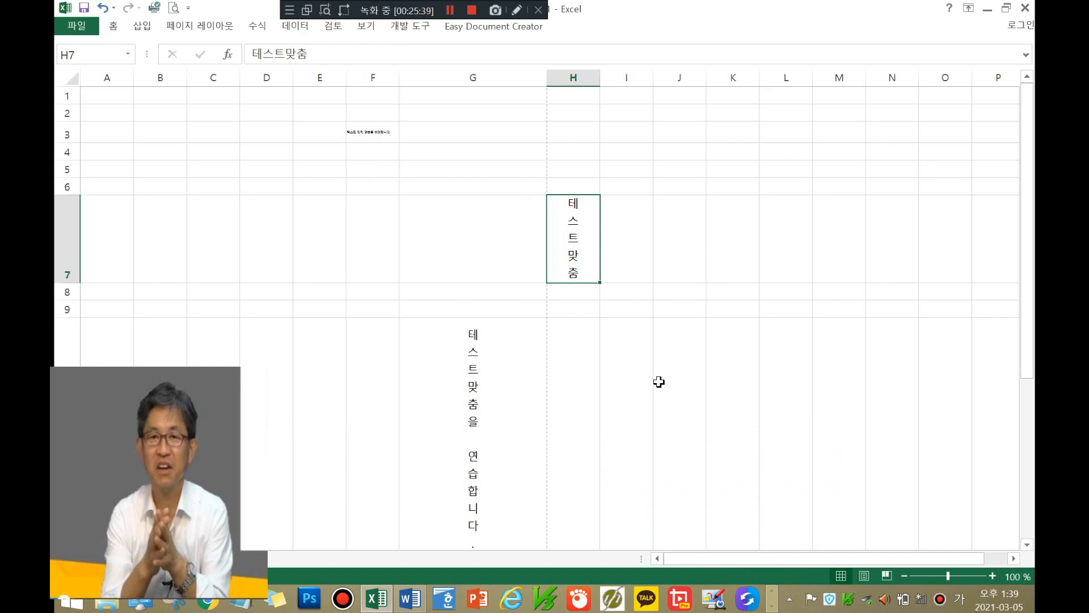
Step: Enter 남 in H14 and 여 in I14
{"action": "scroll", "coordinate": [659, 382], "scroll_direction": "down", "scroll_amount": 1}
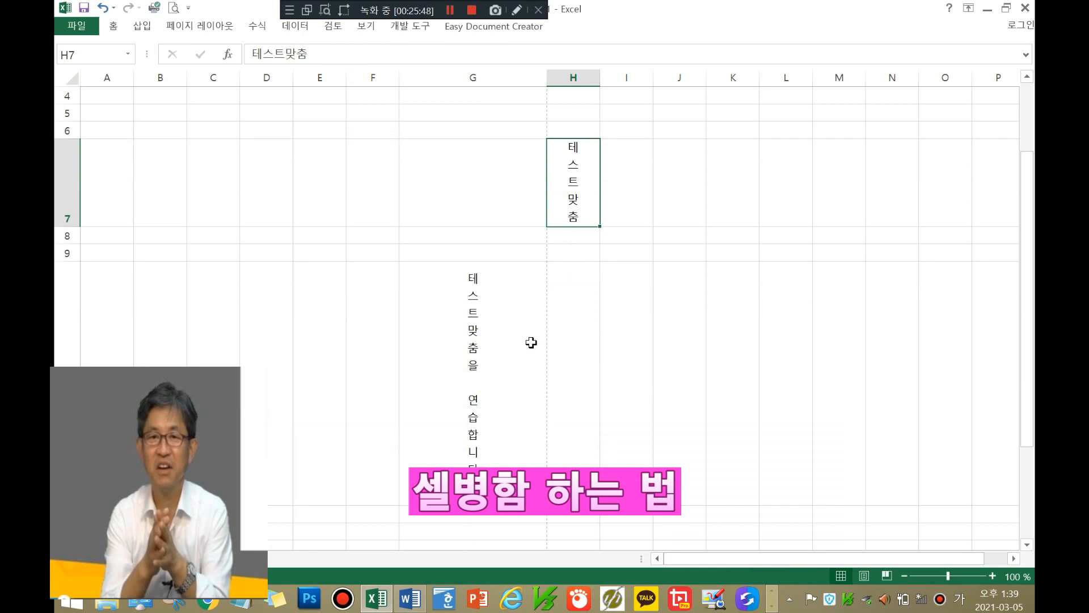
{"action": "scroll", "coordinate": [650, 338], "scroll_direction": "down", "scroll_amount": 1}
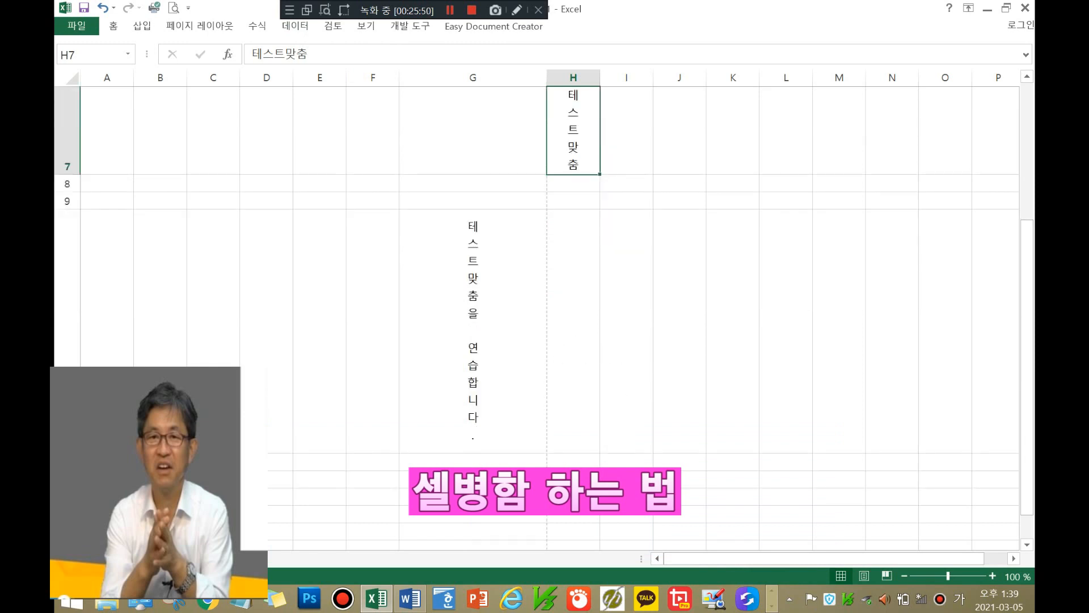
{"action": "scroll", "coordinate": [573, 404], "scroll_direction": "down", "scroll_amount": 2}
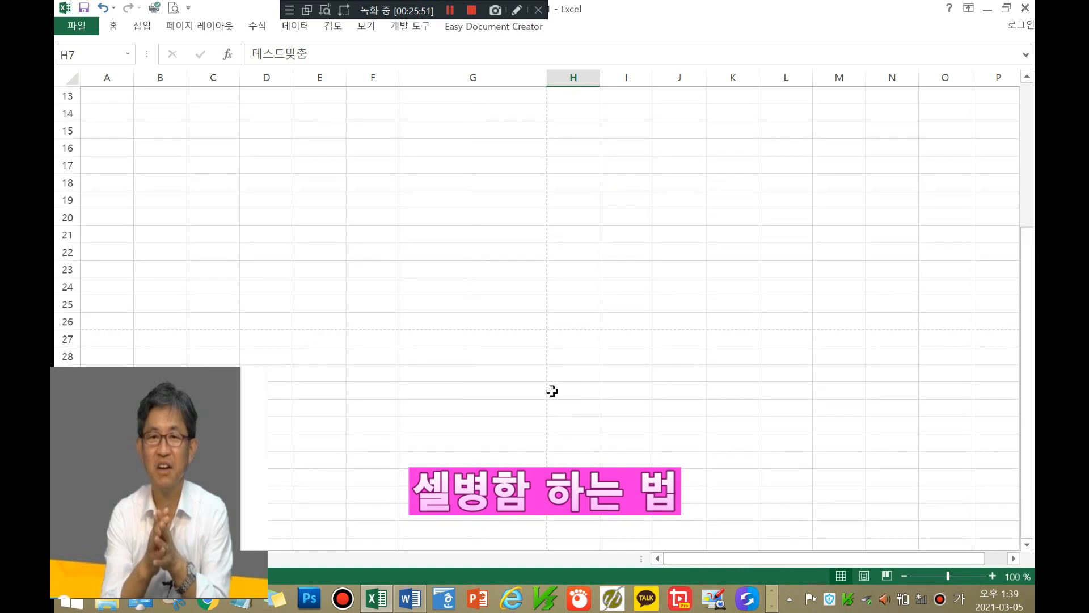
{"action": "scroll", "coordinate": [548, 358], "scroll_direction": "up", "scroll_amount": 2}
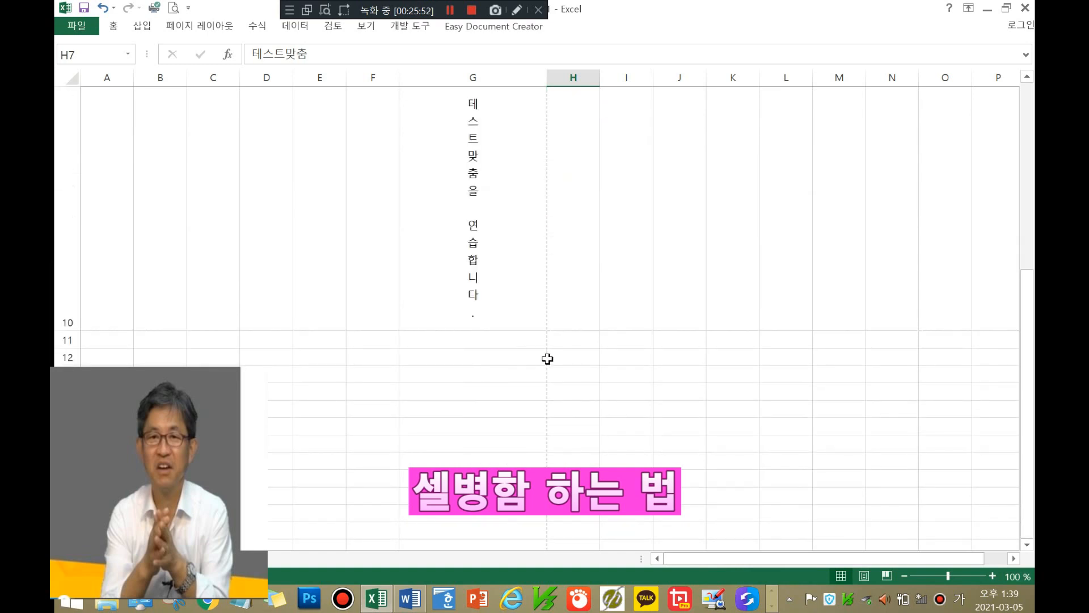
{"action": "left_click", "coordinate": [502, 376]}
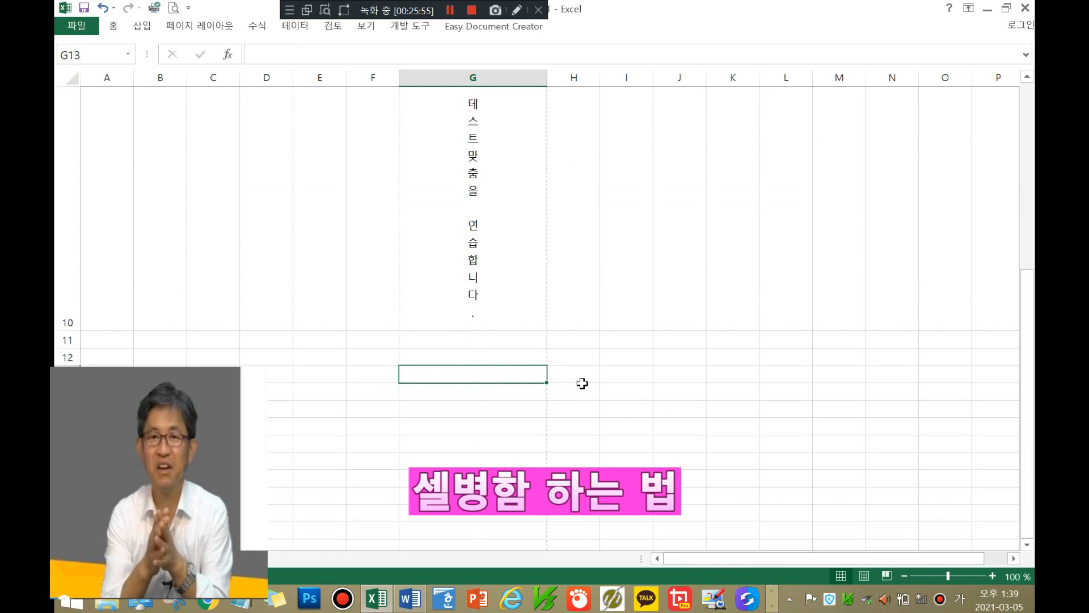
{"action": "left_click", "coordinate": [572, 373]}
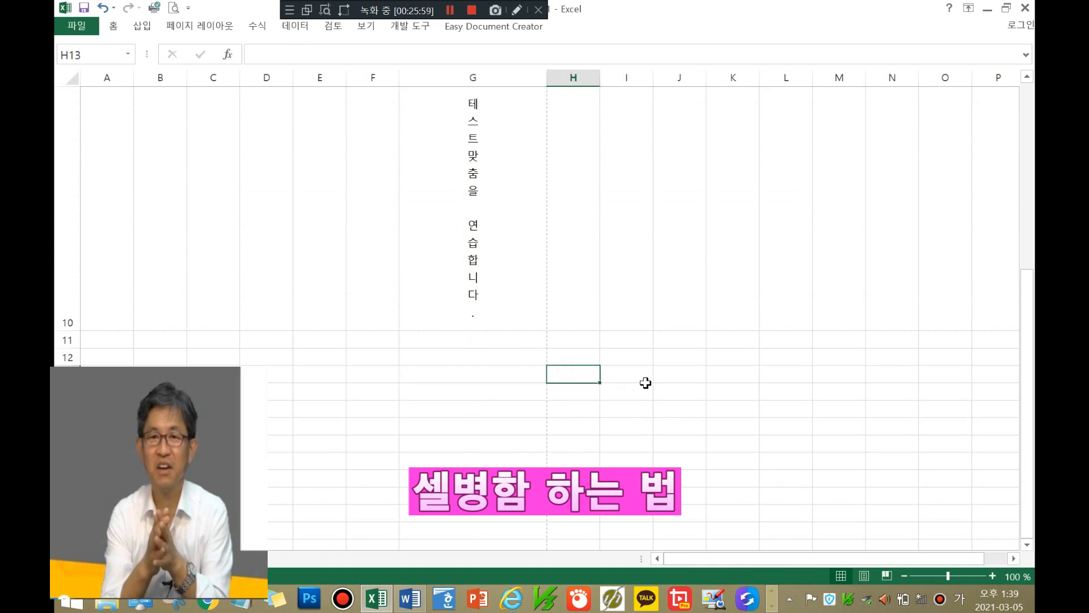
{"action": "left_click", "coordinate": [587, 389]}
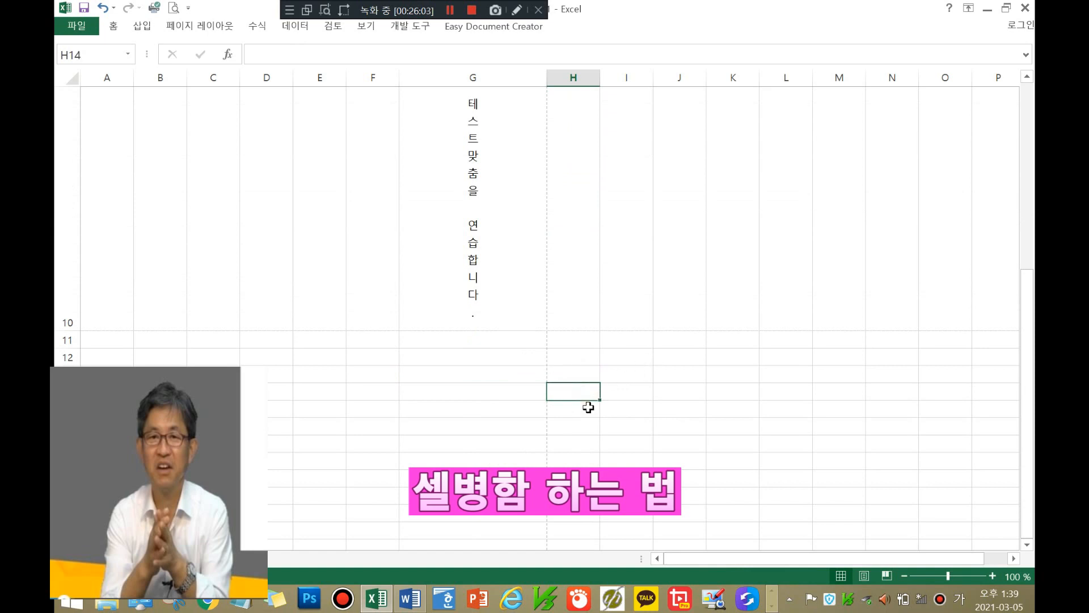
{"action": "type", "text": "남"}
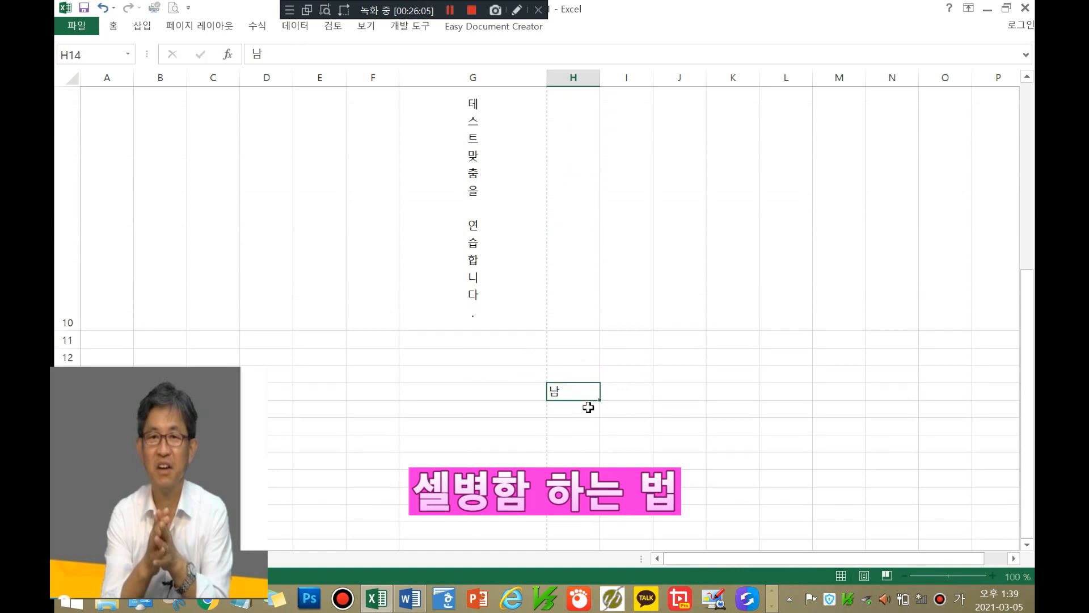
{"action": "key", "text": "Tab"}
{"action": "type", "text": "여"}
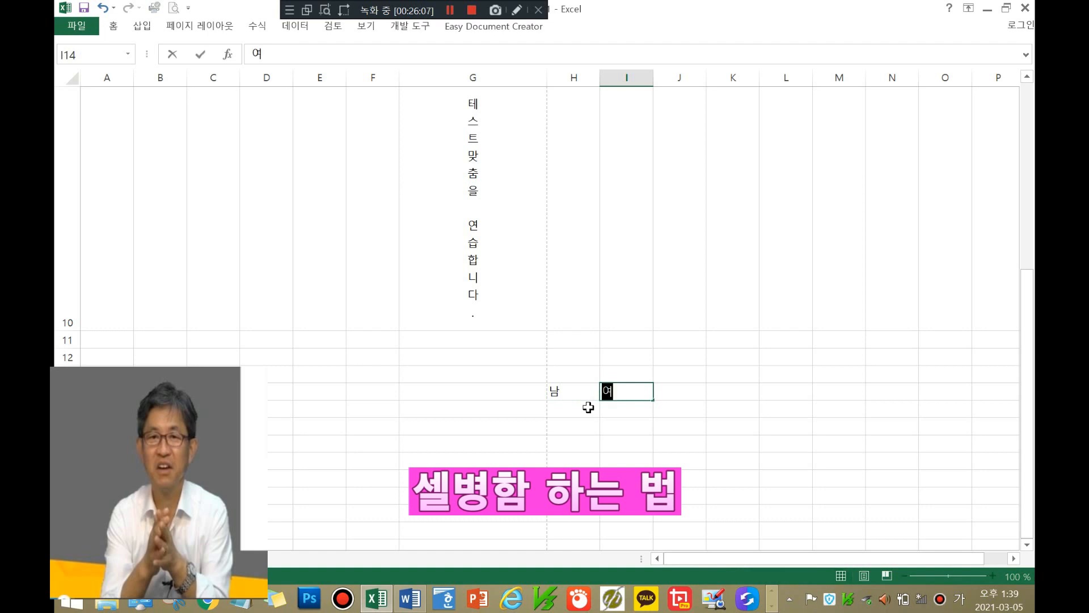
{"action": "key", "text": "Tab"}
Step: Add the header 성별 in H13 above them
{"action": "left_click", "coordinate": [589, 374]}
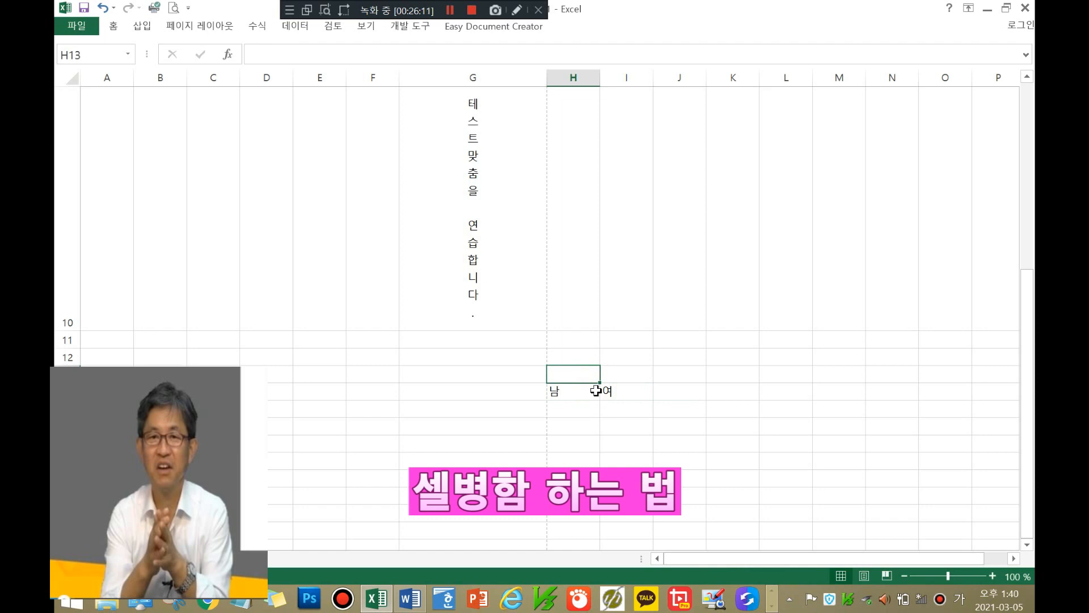
{"action": "type", "text": "성별"}
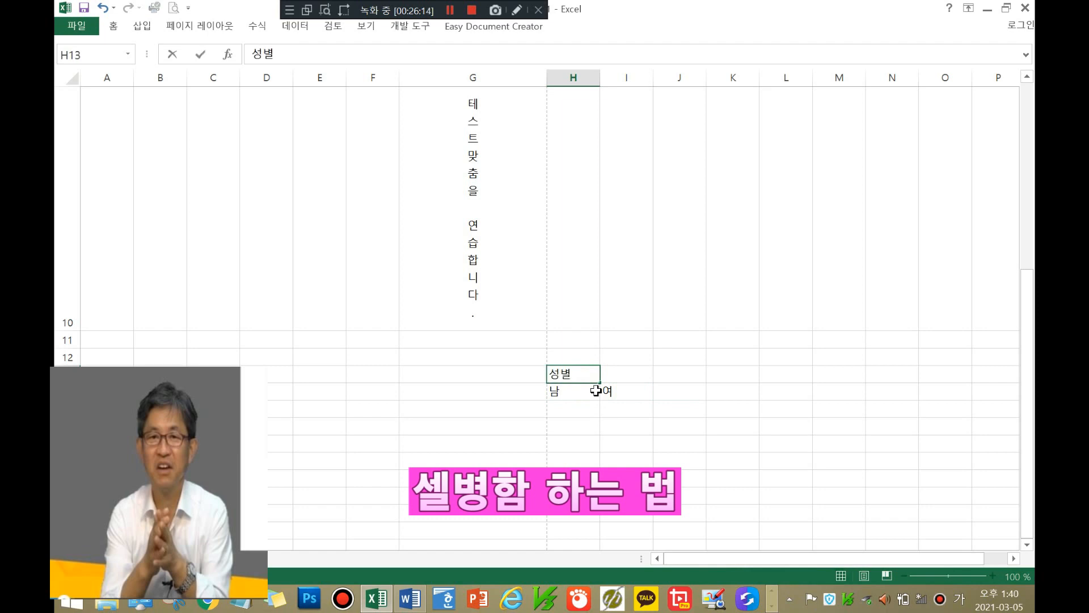
{"action": "left_click", "coordinate": [621, 427]}
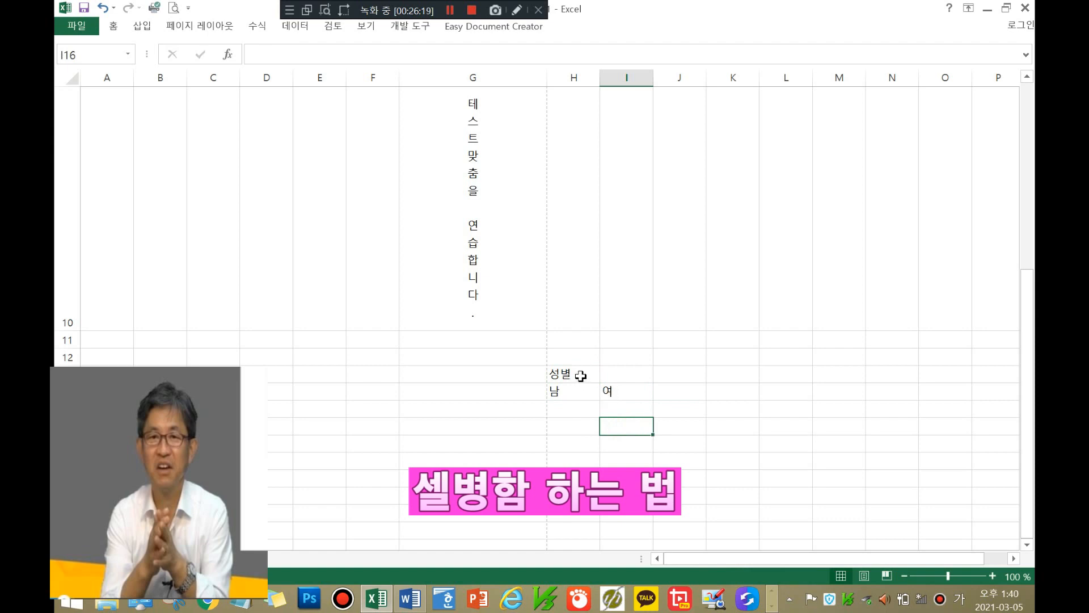
{"action": "left_click", "coordinate": [578, 376]}
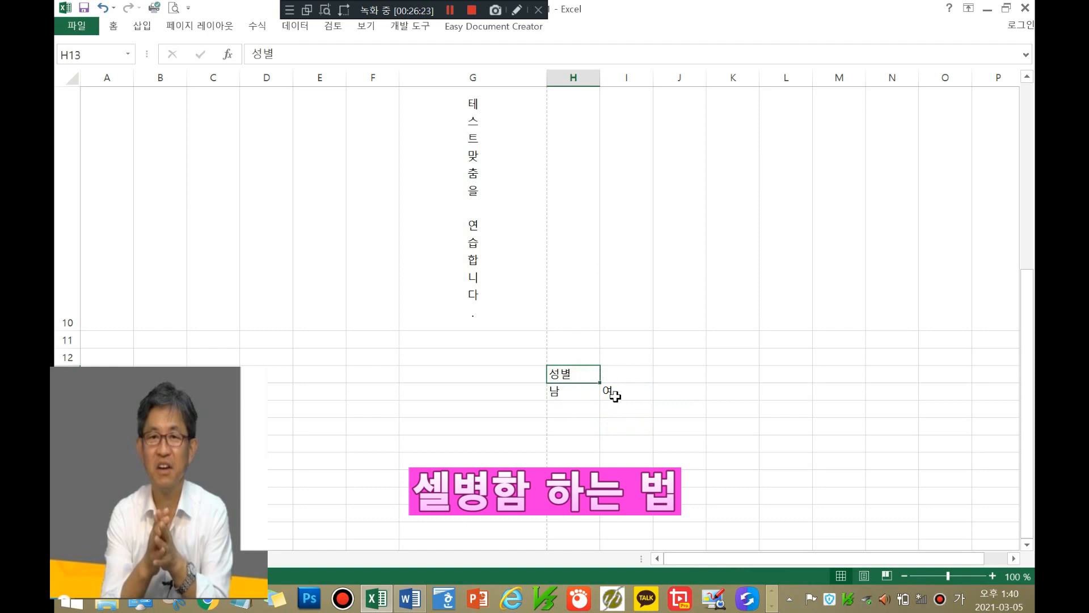
Step: Select the gender block H13:I14 and bring up its right-click formatting options
{"action": "left_click", "coordinate": [633, 397]}
{"action": "left_click", "coordinate": [562, 370]}
{"action": "left_click_drag", "start_coordinate": [614, 372], "coordinate": [629, 391]}
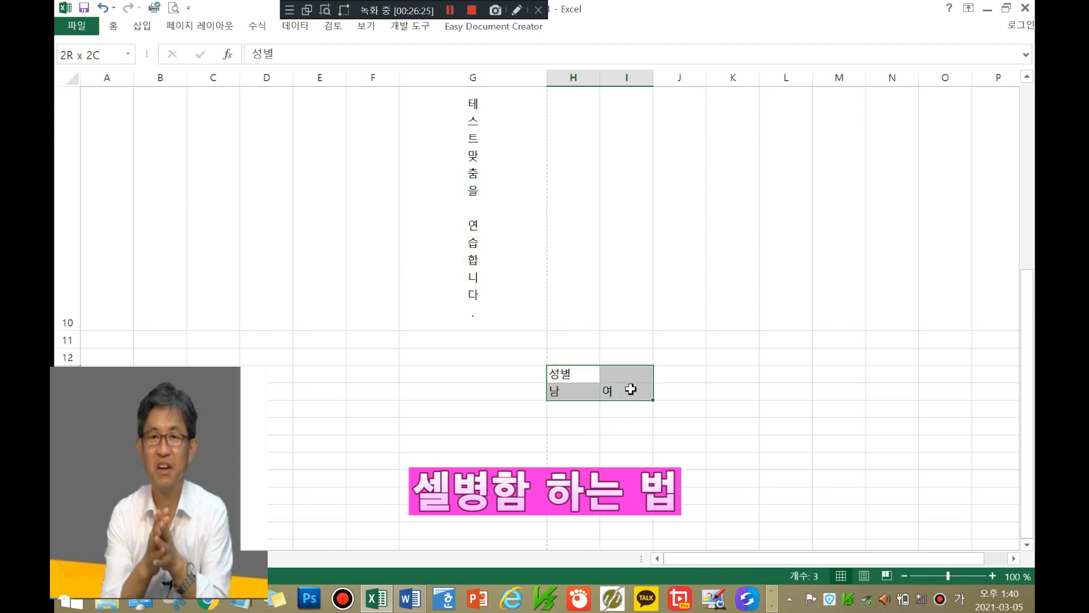
{"action": "right_click", "coordinate": [631, 389]}
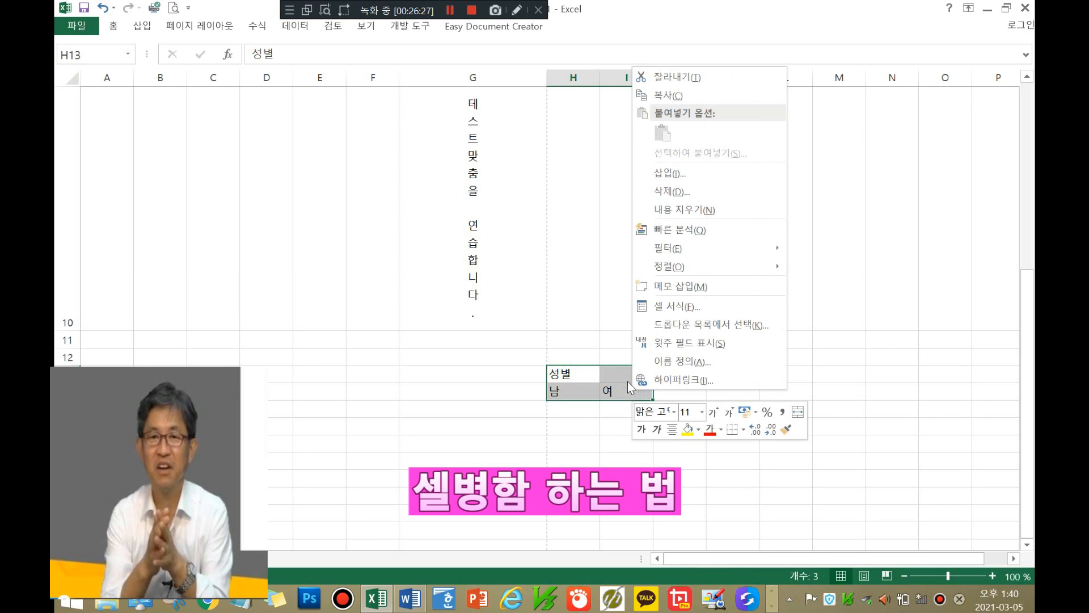
{"action": "left_click", "coordinate": [594, 428]}
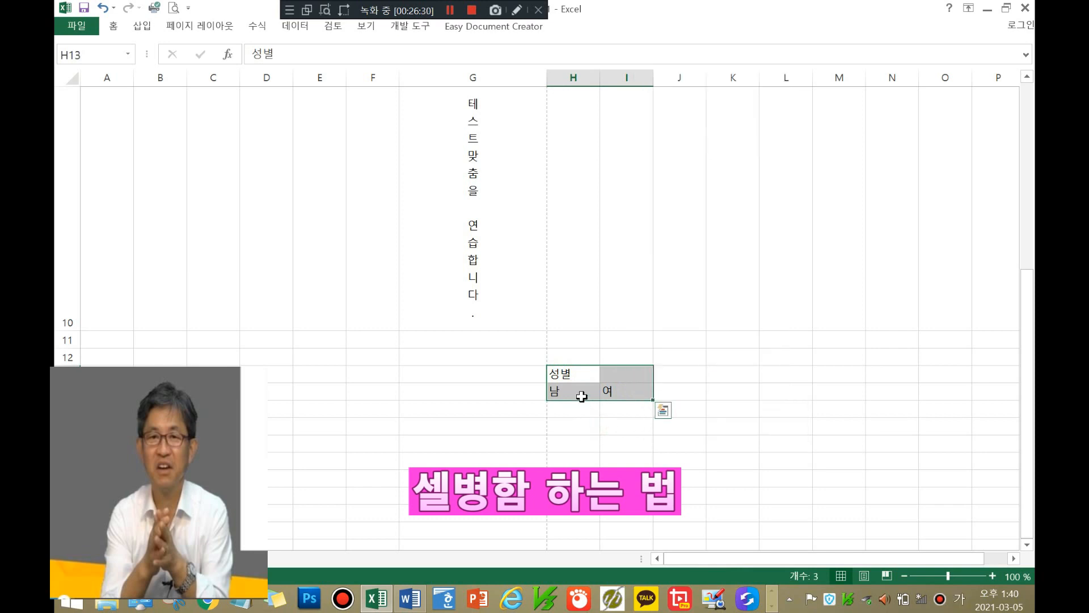
{"action": "left_click", "coordinate": [711, 361]}
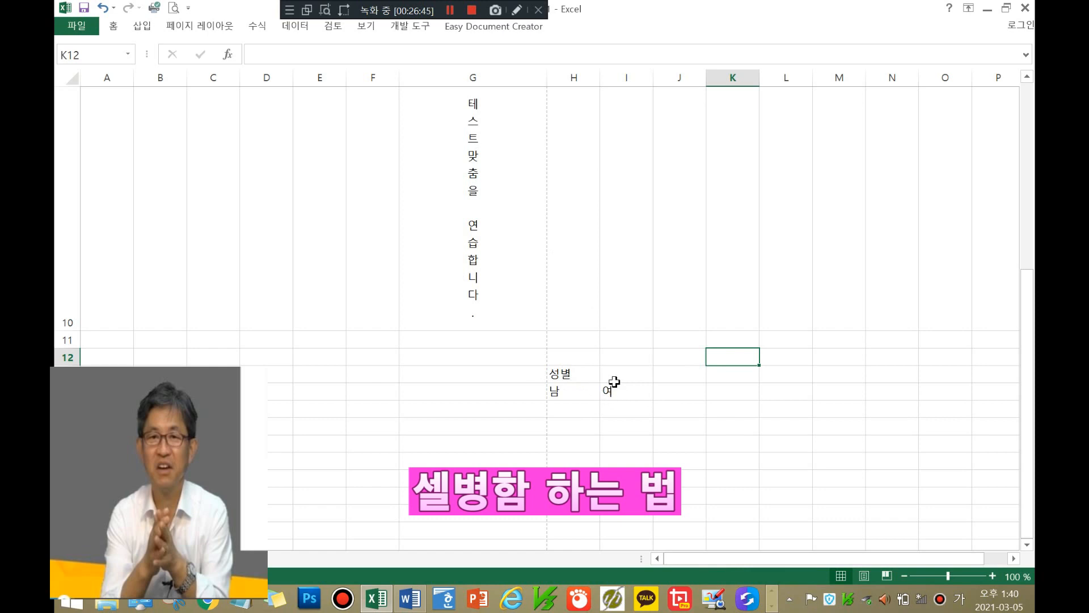
{"action": "left_click_drag", "start_coordinate": [568, 379], "coordinate": [628, 379]}
{"action": "right_click", "coordinate": [631, 375]}
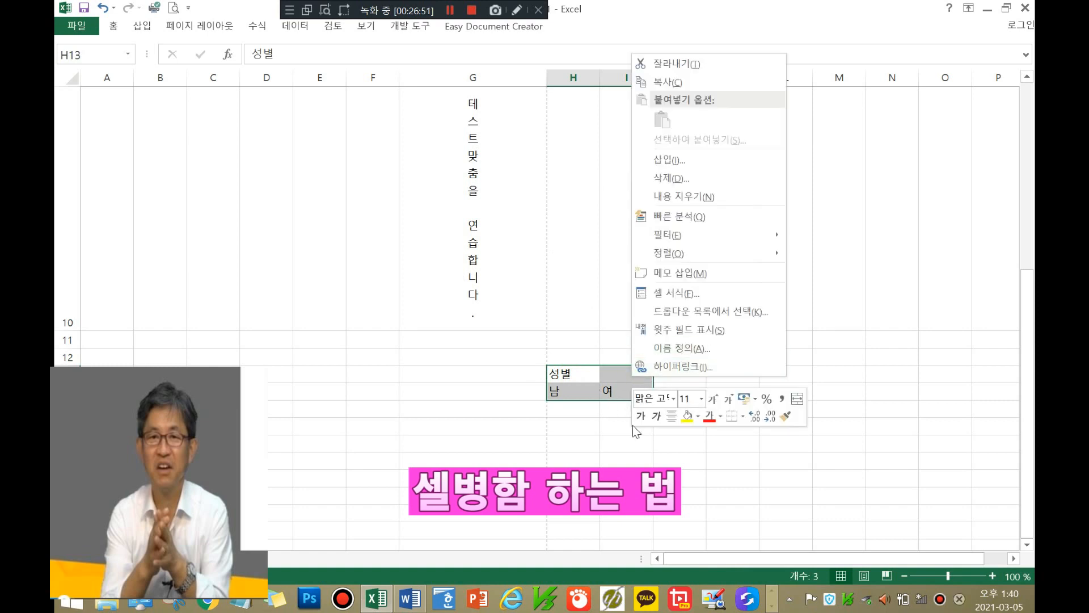
{"action": "key", "text": "Escape"}
{"action": "left_click", "coordinate": [681, 370]}
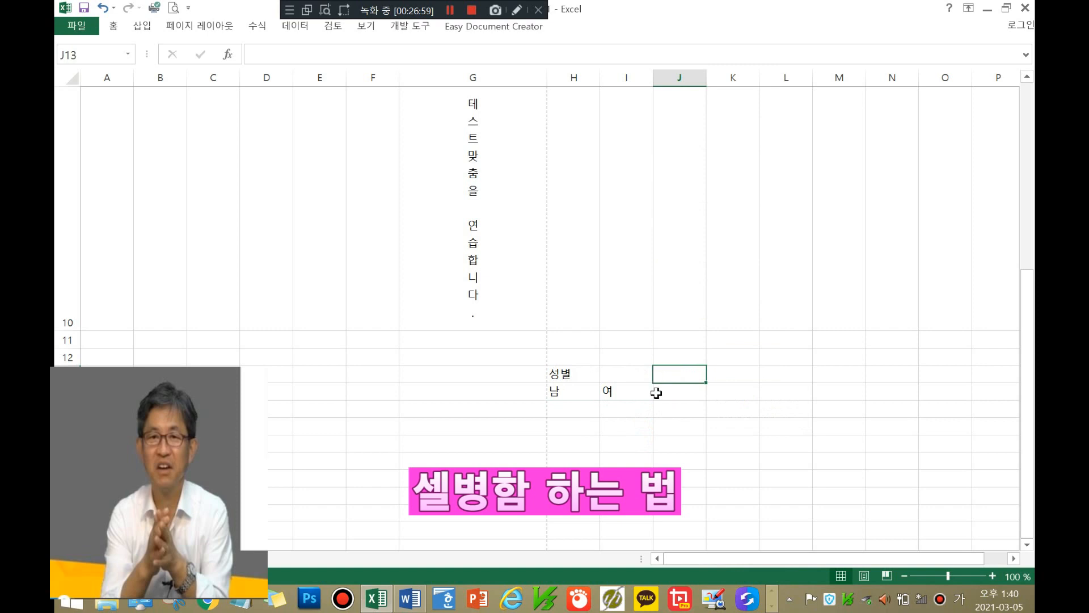
Step: Apply a Bottom Border to H13:I14 from the mini toolbar's Borders list
{"action": "left_click_drag", "start_coordinate": [586, 373], "coordinate": [638, 391]}
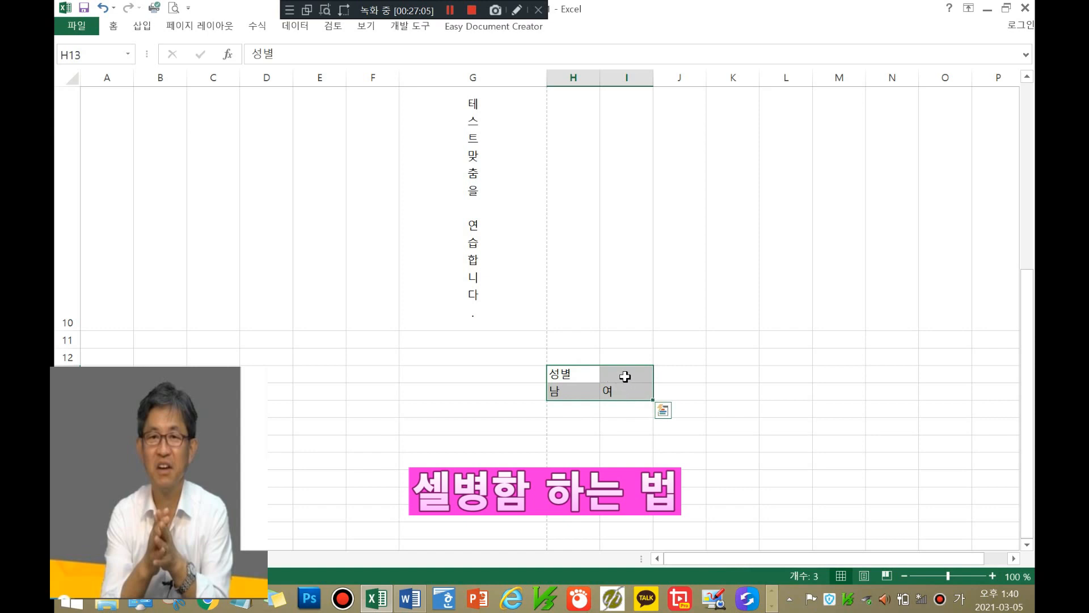
{"action": "right_click", "coordinate": [625, 377]}
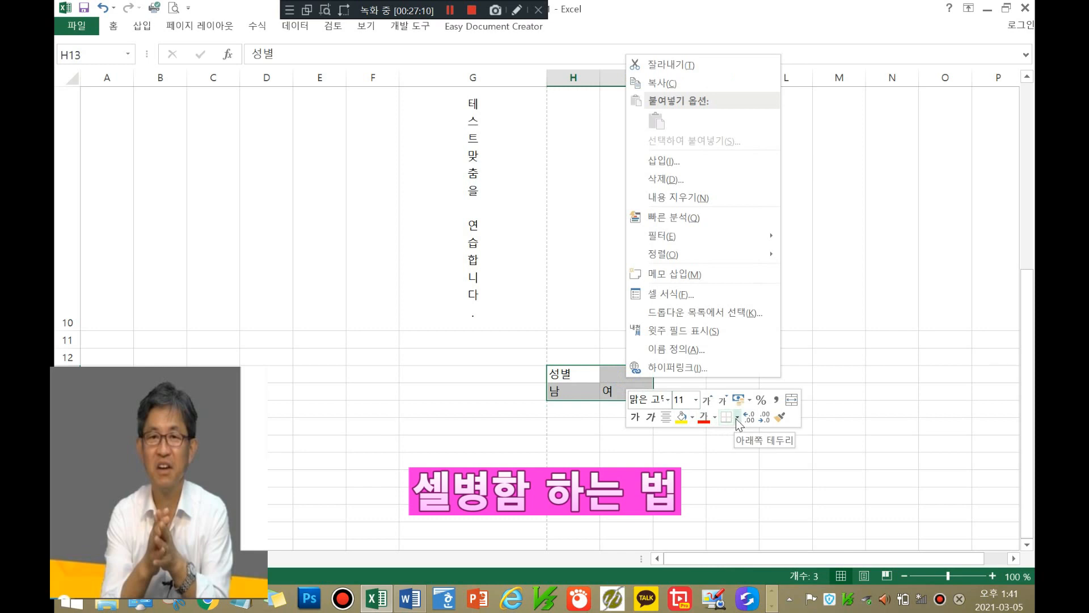
{"action": "left_click", "coordinate": [736, 419]}
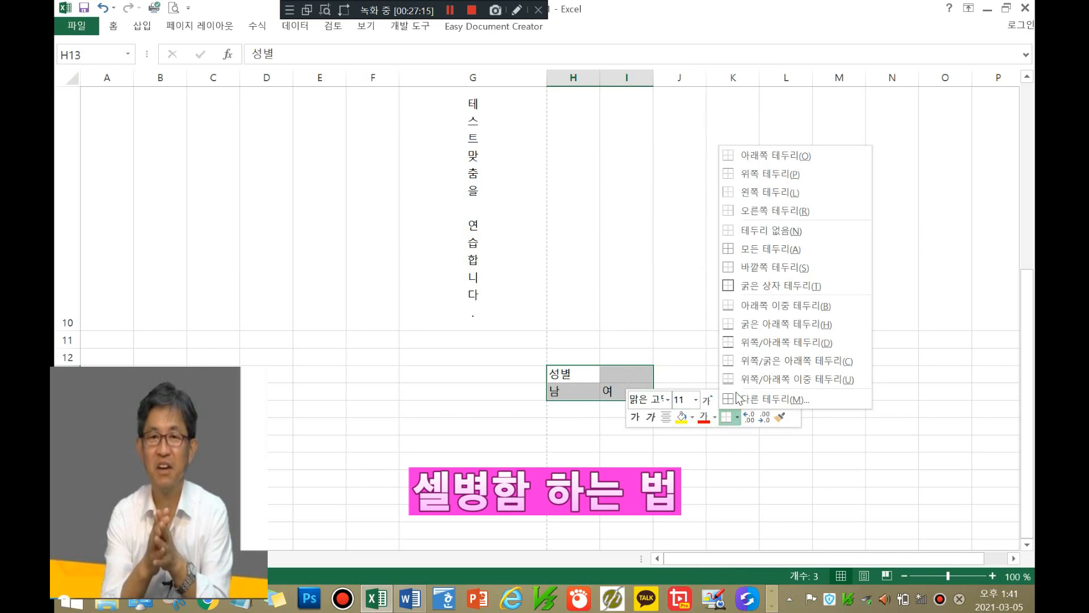
{"action": "left_click", "coordinate": [778, 158]}
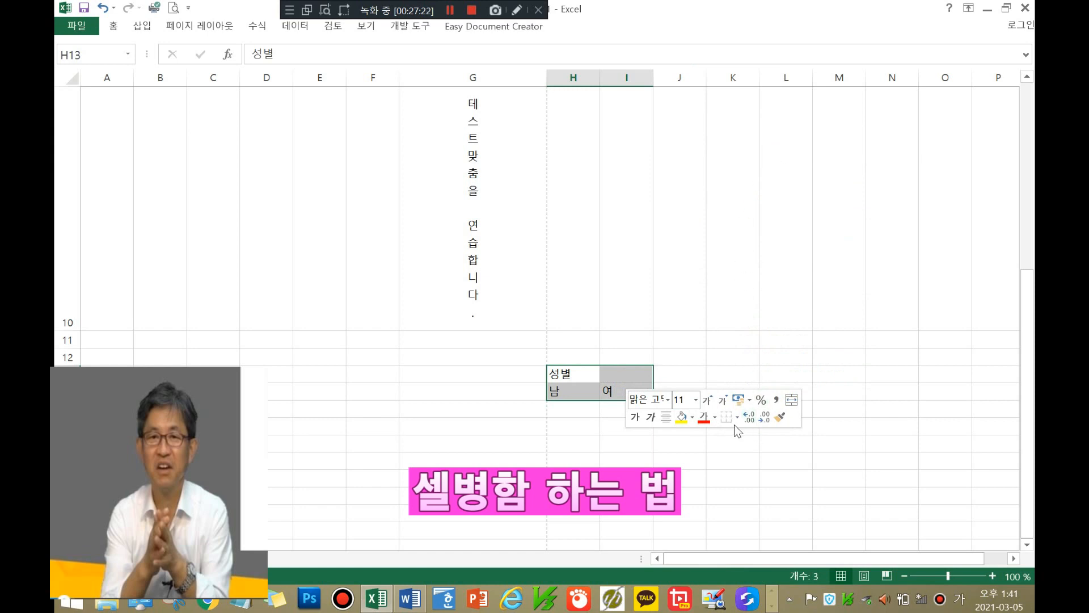
{"action": "left_click", "coordinate": [710, 340]}
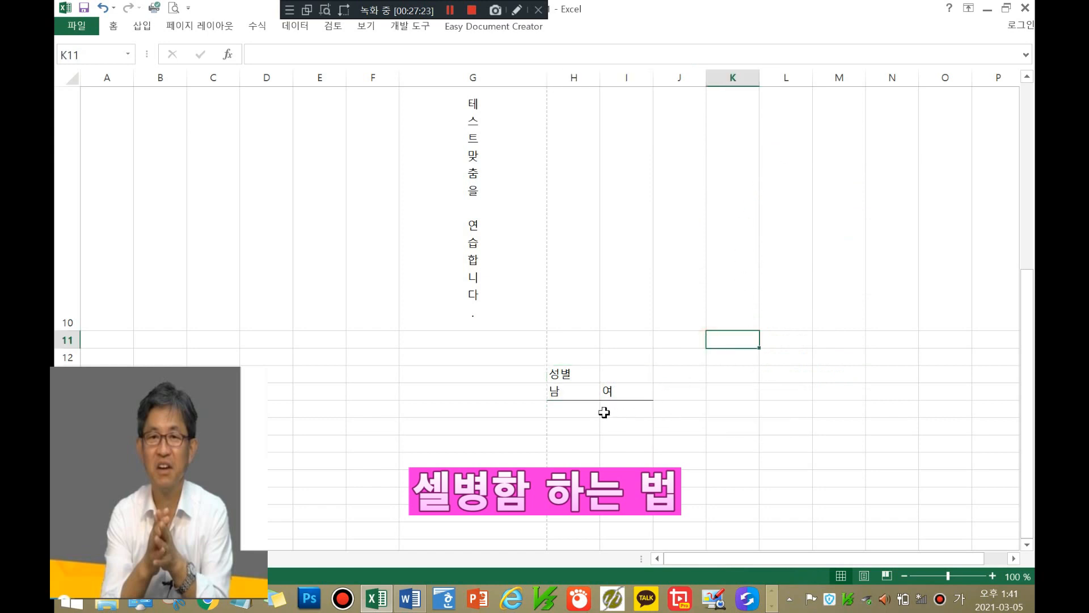
Step: Frame H13:I14 with a Thick Box Border from the mini toolbar
{"action": "left_click_drag", "start_coordinate": [568, 371], "coordinate": [621, 388]}
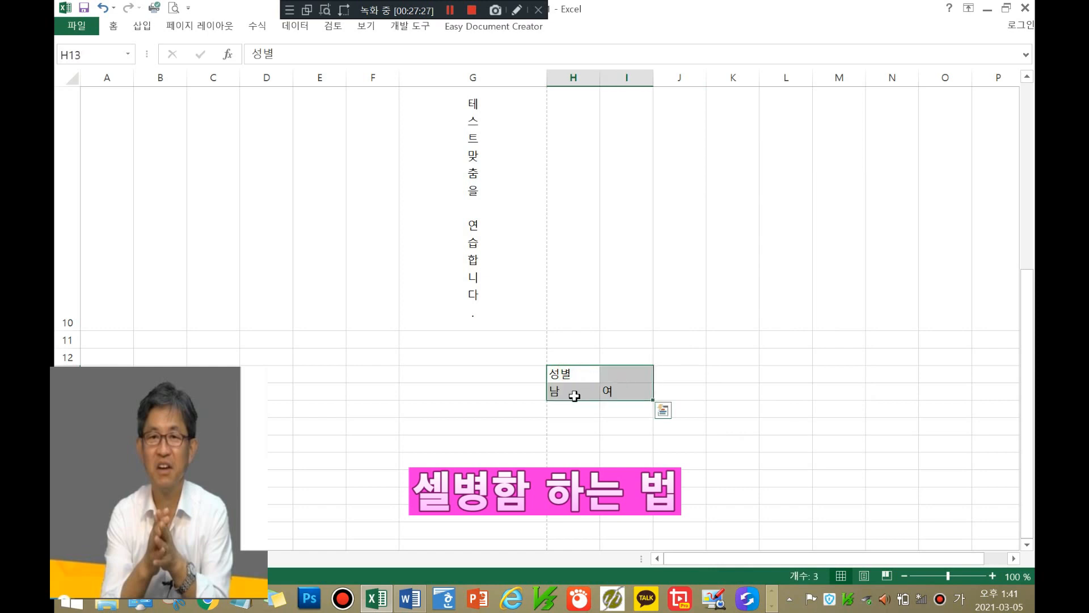
{"action": "right_click", "coordinate": [628, 381]}
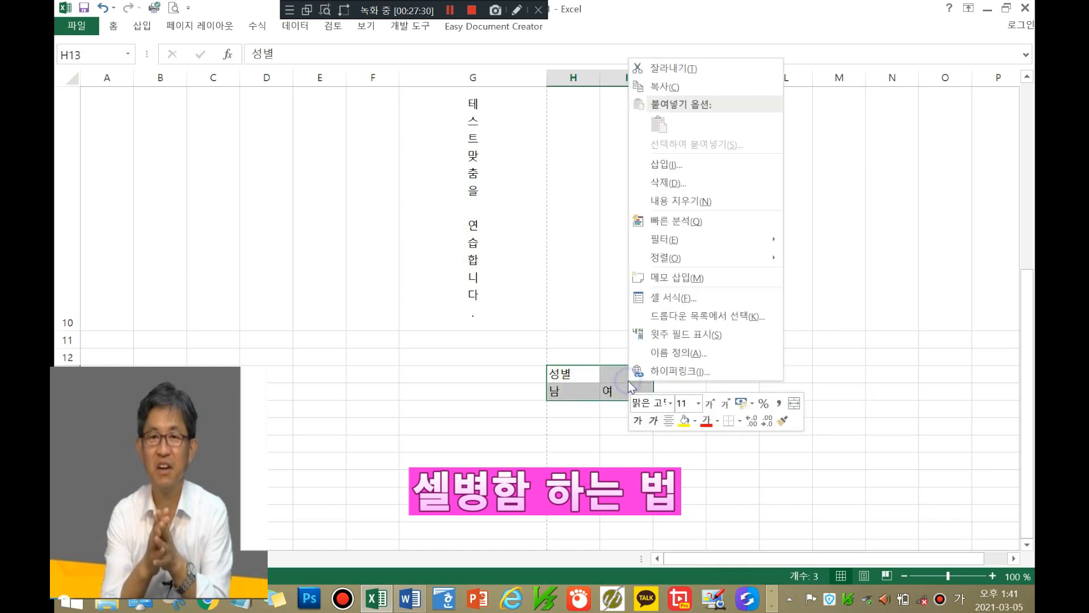
{"action": "left_click", "coordinate": [740, 421]}
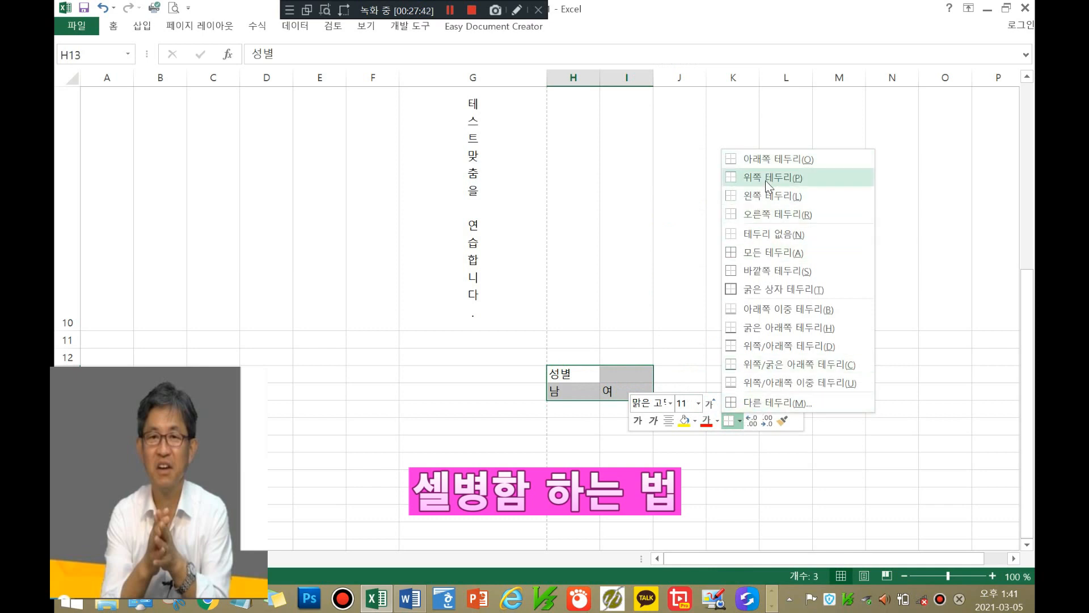
{"action": "left_click", "coordinate": [733, 289]}
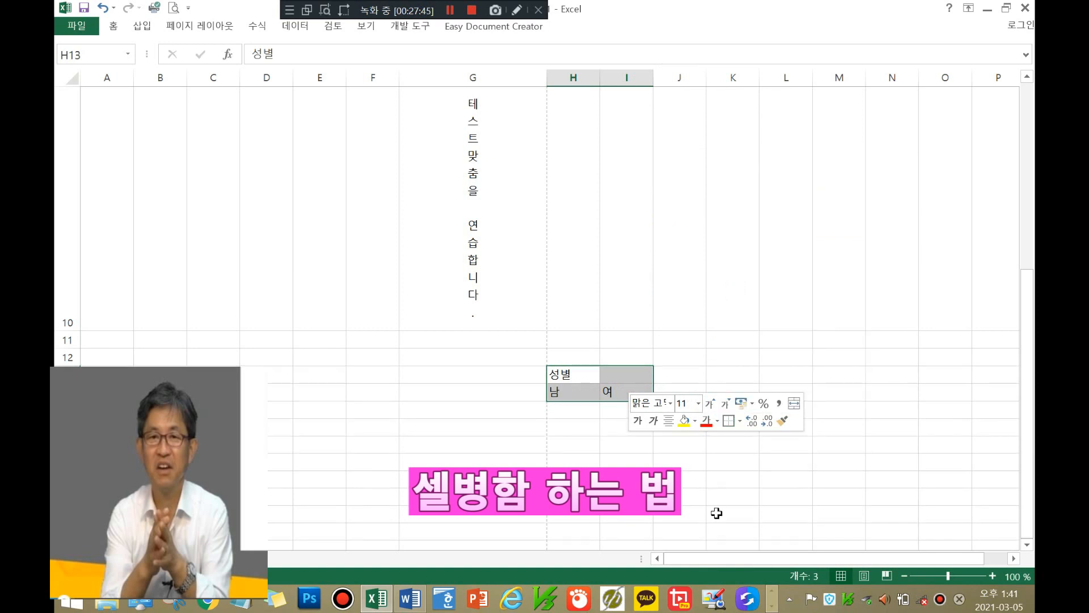
{"action": "left_click", "coordinate": [693, 473]}
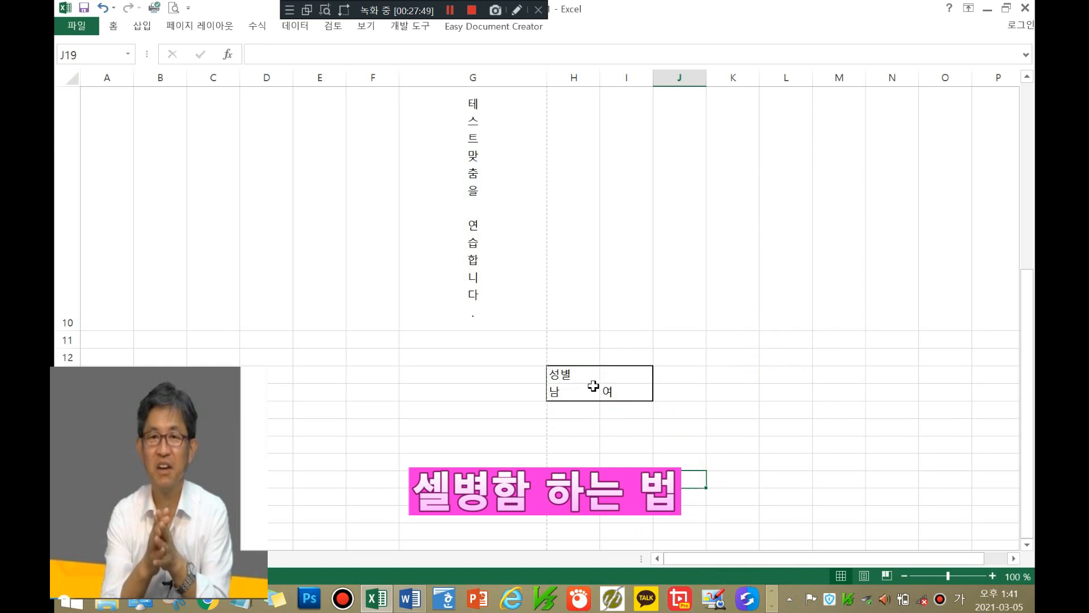
{"action": "left_click_drag", "start_coordinate": [585, 375], "coordinate": [626, 391]}
Step: In More Borders, clear H13:I14's borders and add thick top and bottom lines only
{"action": "right_click", "coordinate": [625, 390]}
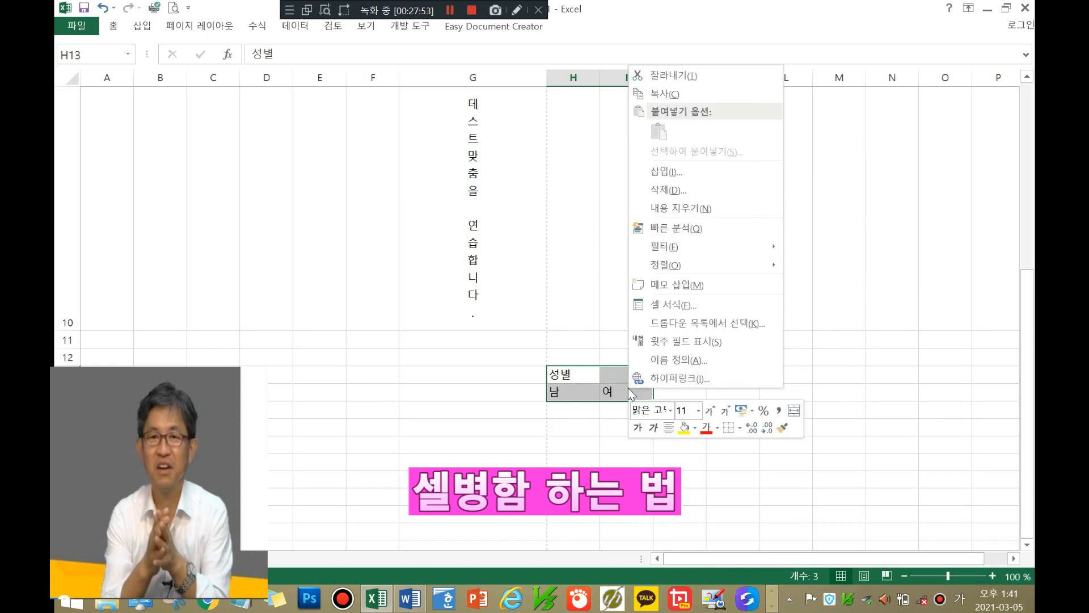
{"action": "left_click", "coordinate": [739, 429]}
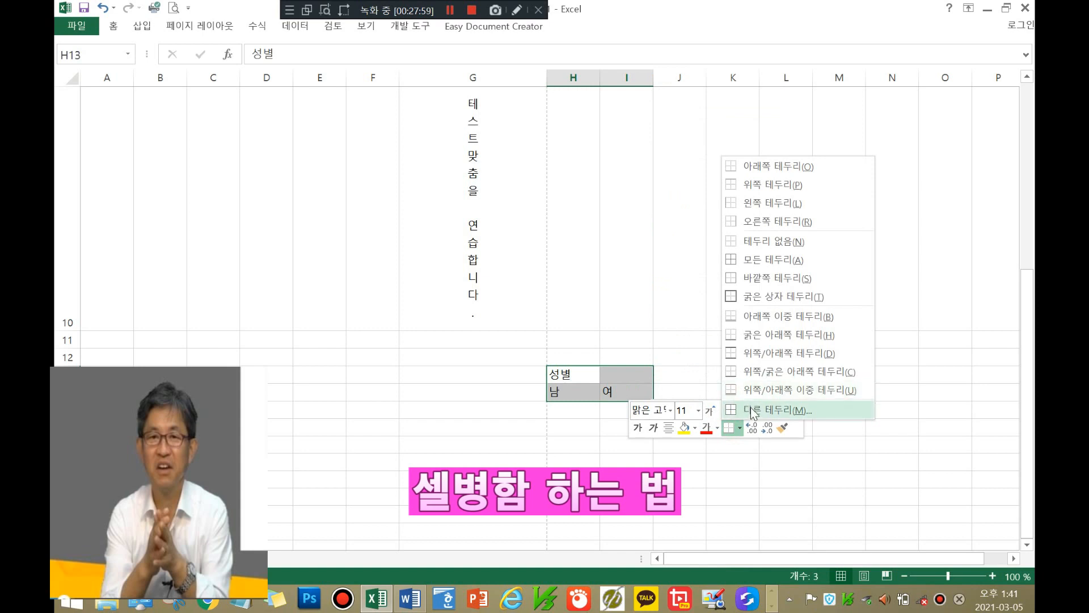
{"action": "left_click", "coordinate": [752, 410]}
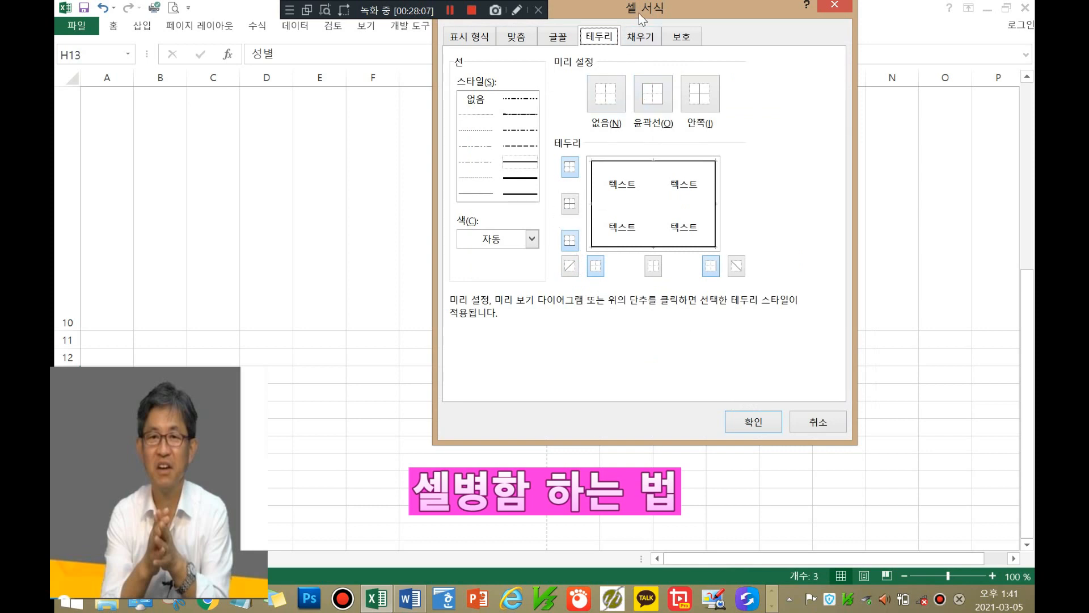
{"action": "left_click", "coordinate": [517, 38]}
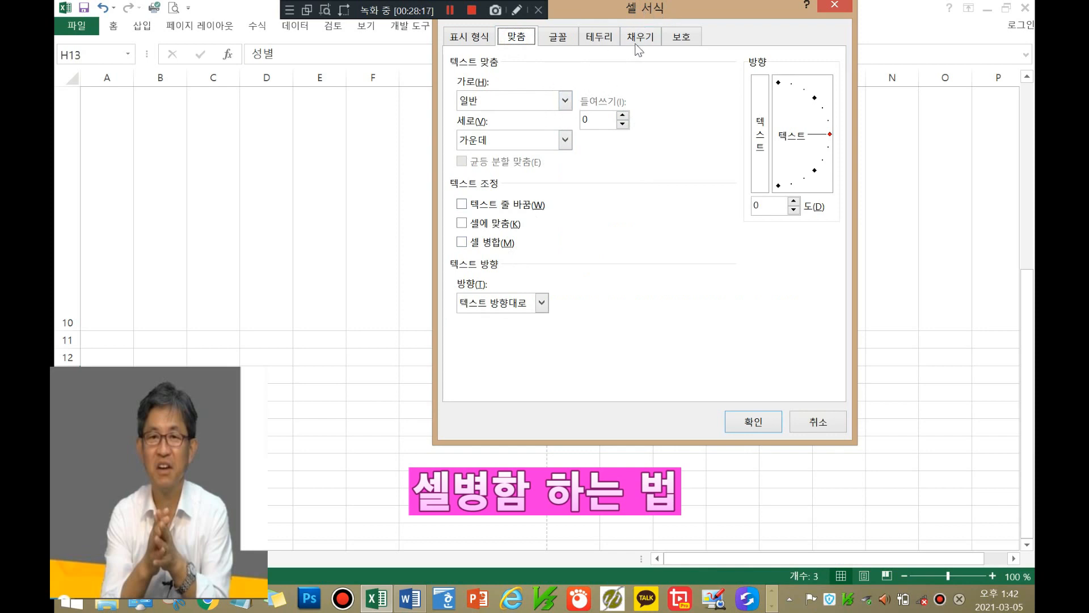
{"action": "left_click", "coordinate": [600, 37]}
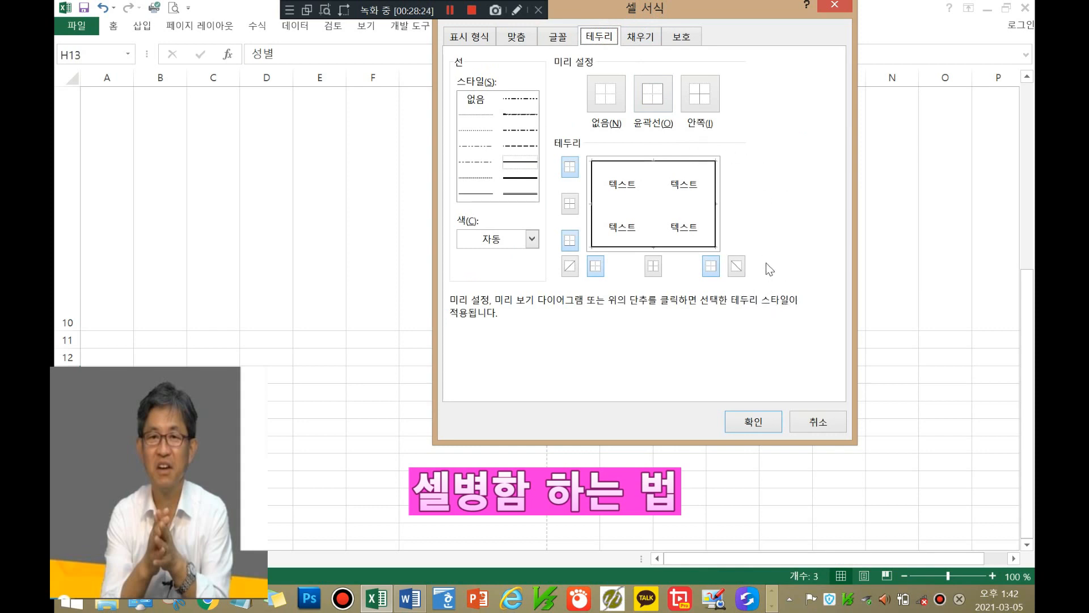
{"action": "left_click", "coordinate": [593, 91]}
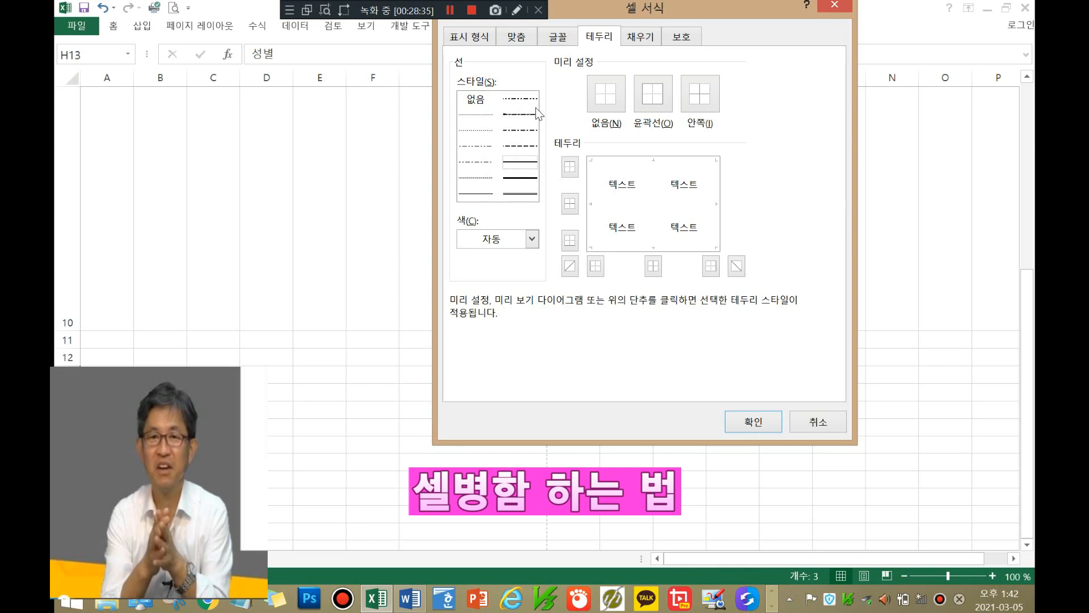
{"action": "left_click", "coordinate": [521, 178]}
{"action": "left_click", "coordinate": [654, 161]}
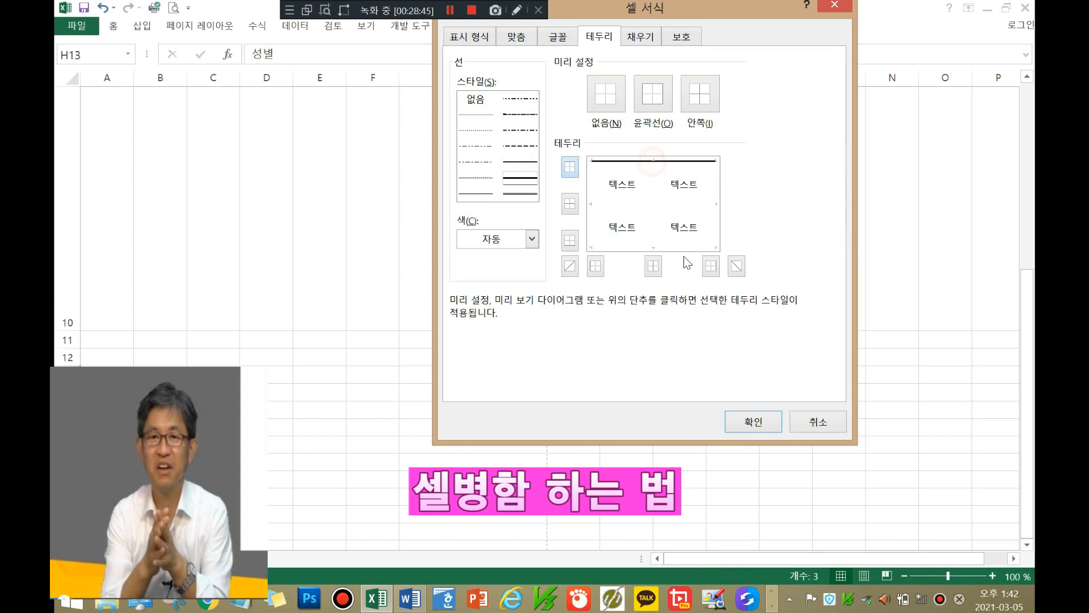
{"action": "left_click", "coordinate": [654, 247]}
{"action": "left_click", "coordinate": [767, 423]}
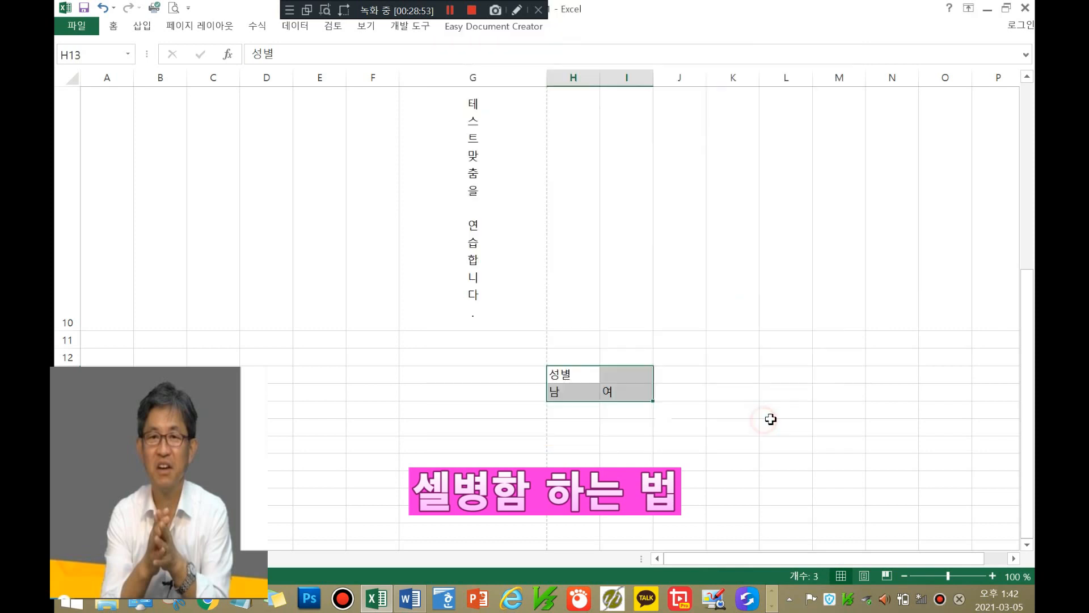
Step: Add an inside horizontal border between the 성별 row and the 남/여 row
{"action": "left_click", "coordinate": [772, 378]}
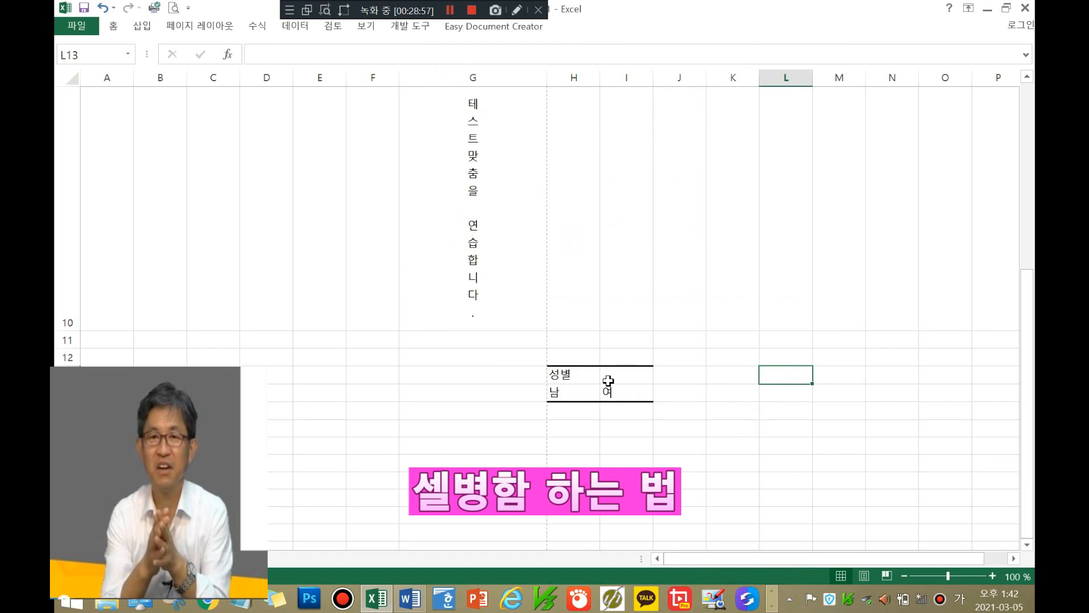
{"action": "left_click_drag", "start_coordinate": [566, 372], "coordinate": [620, 389]}
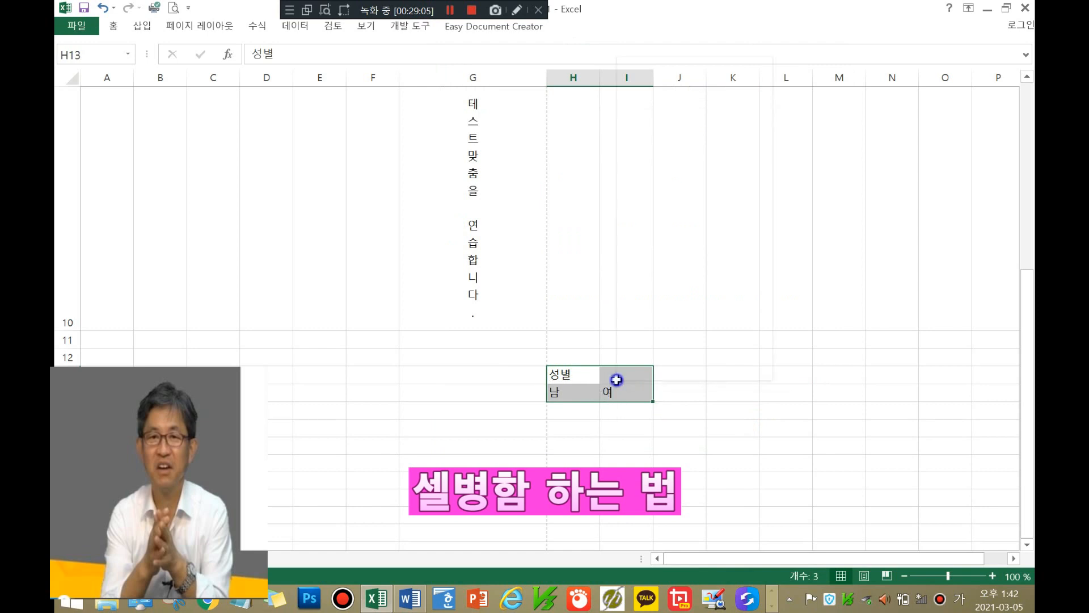
{"action": "right_click", "coordinate": [617, 381]}
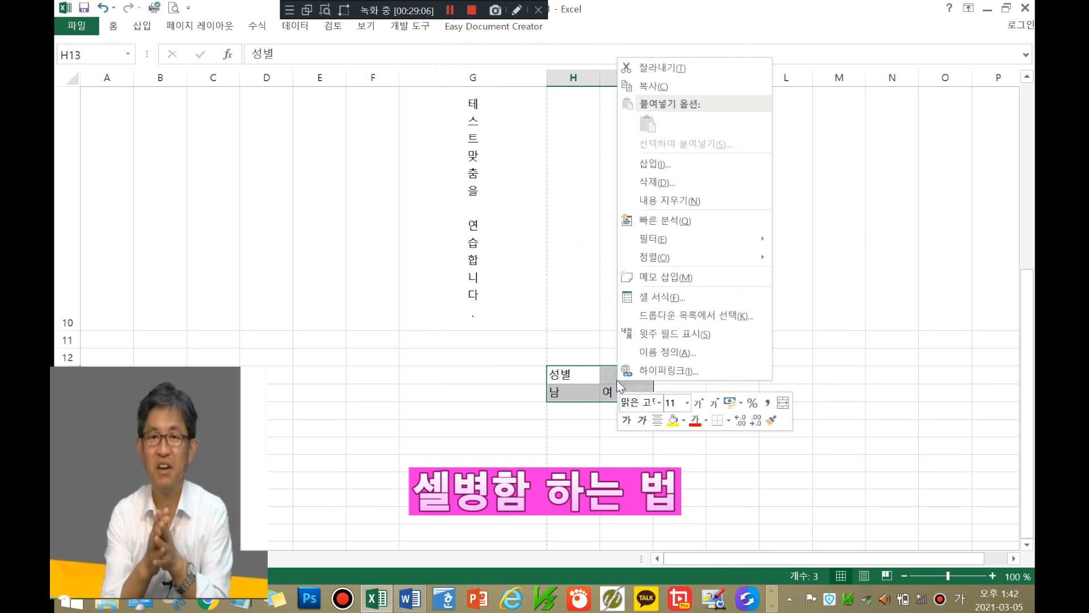
{"action": "left_click", "coordinate": [662, 295]}
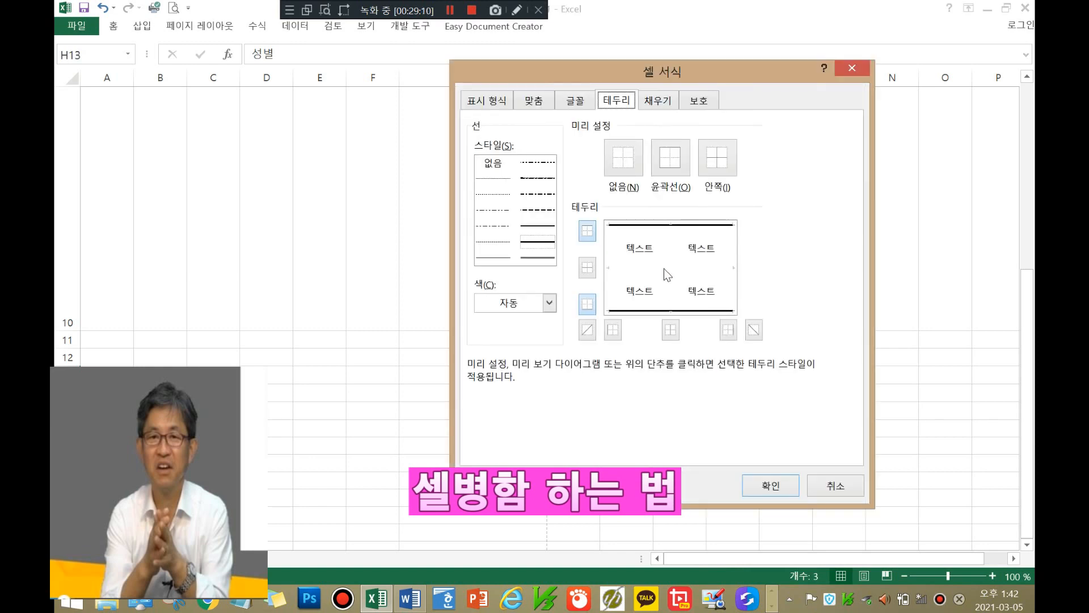
{"action": "left_click", "coordinate": [665, 268]}
{"action": "left_click", "coordinate": [770, 486]}
{"action": "left_click", "coordinate": [751, 411]}
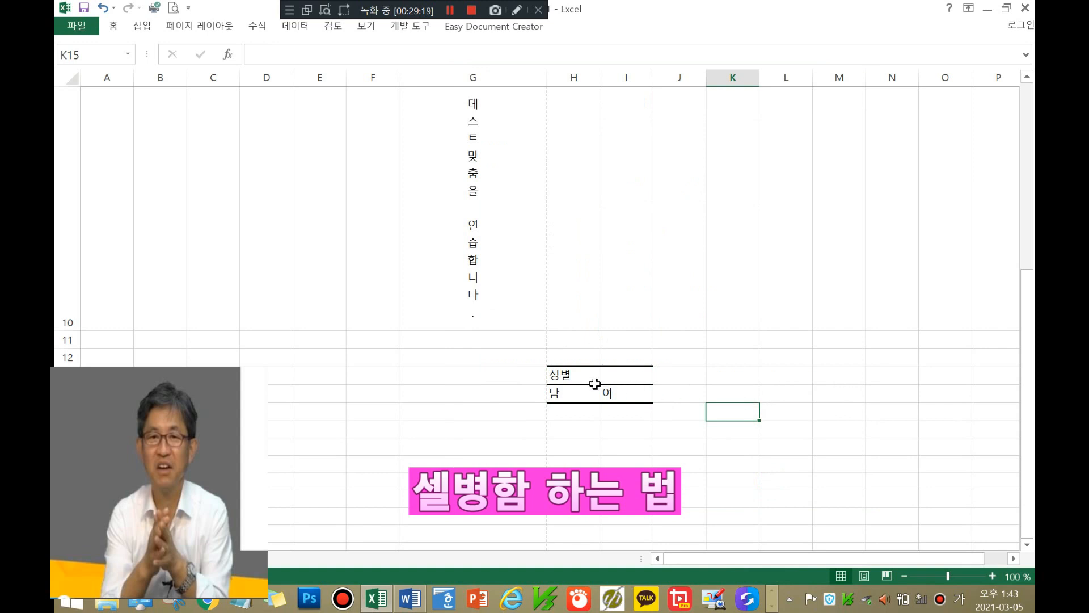
Step: Merge H13:I13 into one cell using the Merge cells option in Format Cells
{"action": "left_click", "coordinate": [578, 377]}
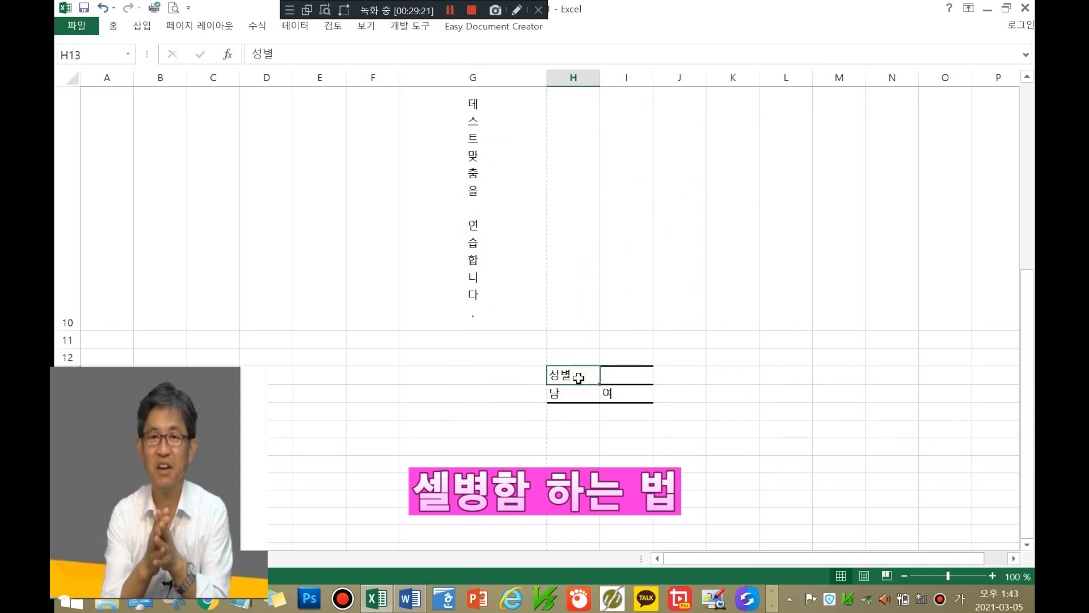
{"action": "left_click_drag", "start_coordinate": [578, 377], "coordinate": [618, 379]}
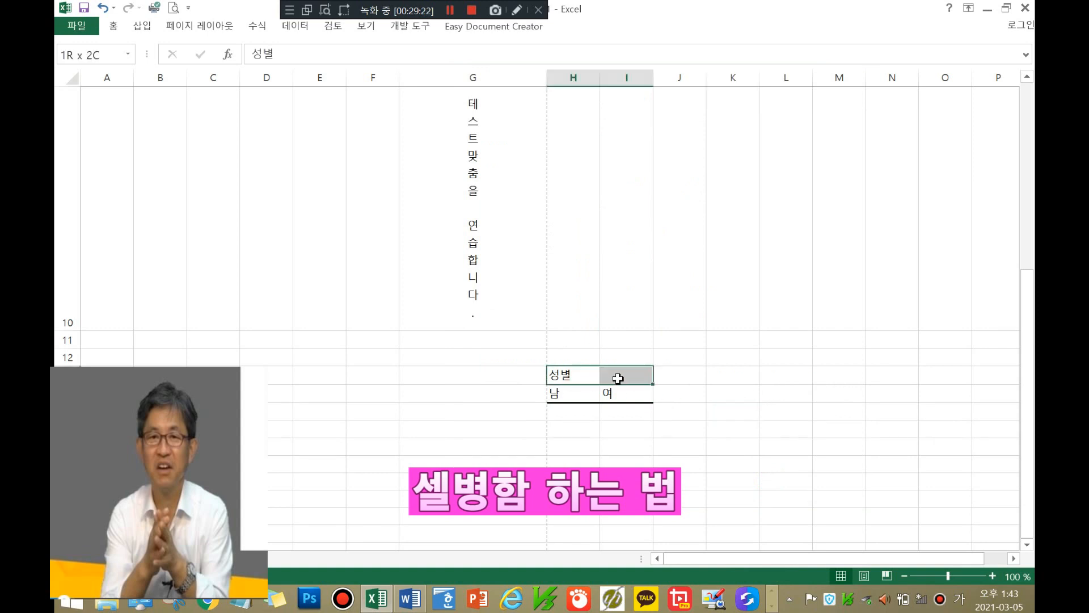
{"action": "left_click", "coordinate": [691, 369]}
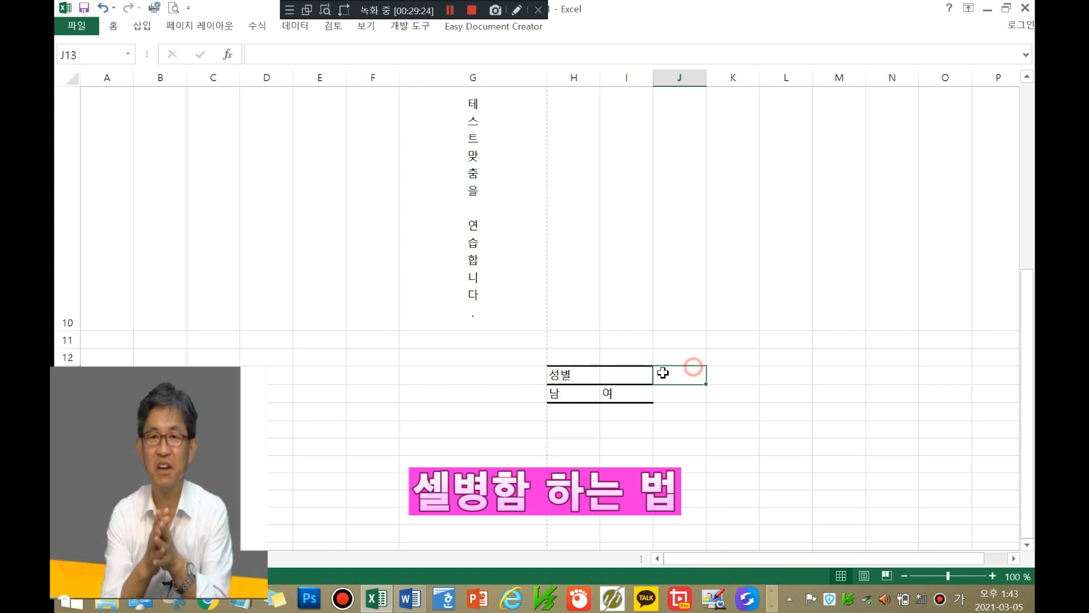
{"action": "left_click", "coordinate": [571, 376]}
{"action": "left_click_drag", "start_coordinate": [603, 375], "coordinate": [622, 376]}
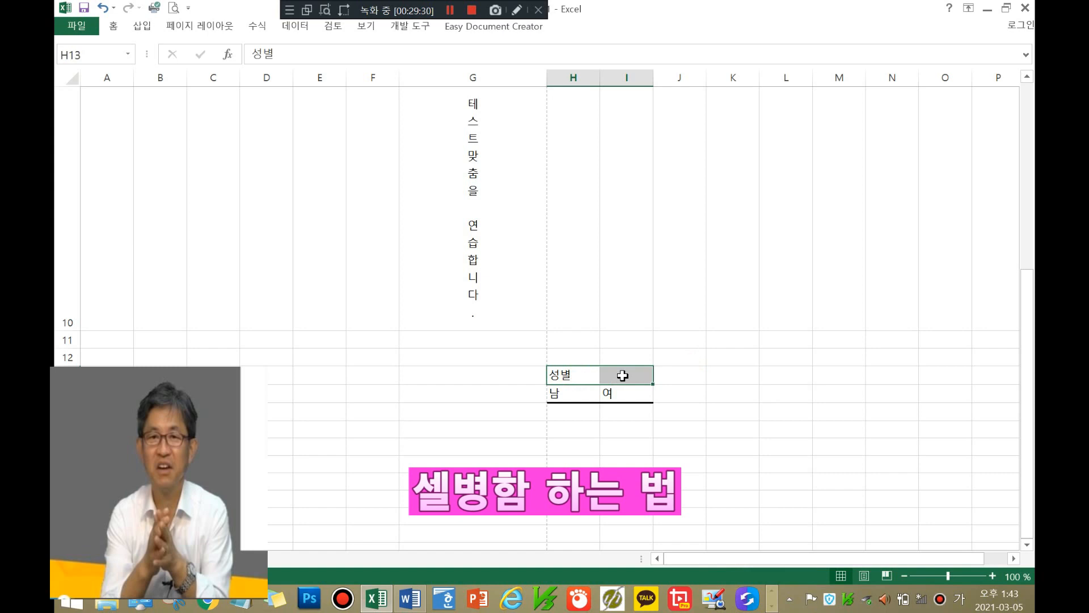
{"action": "right_click", "coordinate": [623, 376]}
{"action": "left_click", "coordinate": [657, 294]}
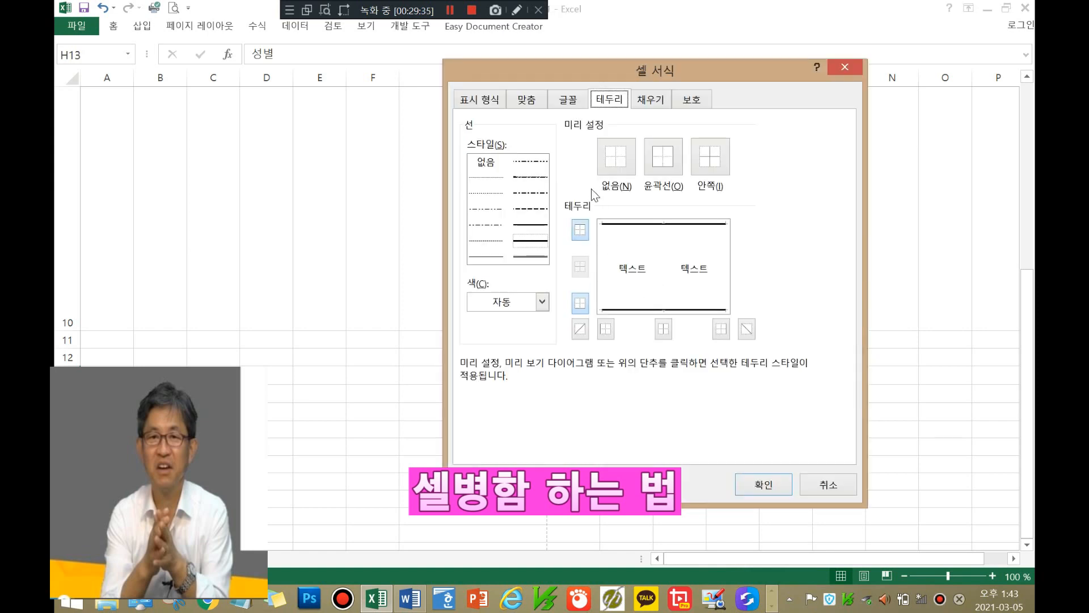
{"action": "left_click", "coordinate": [526, 102]}
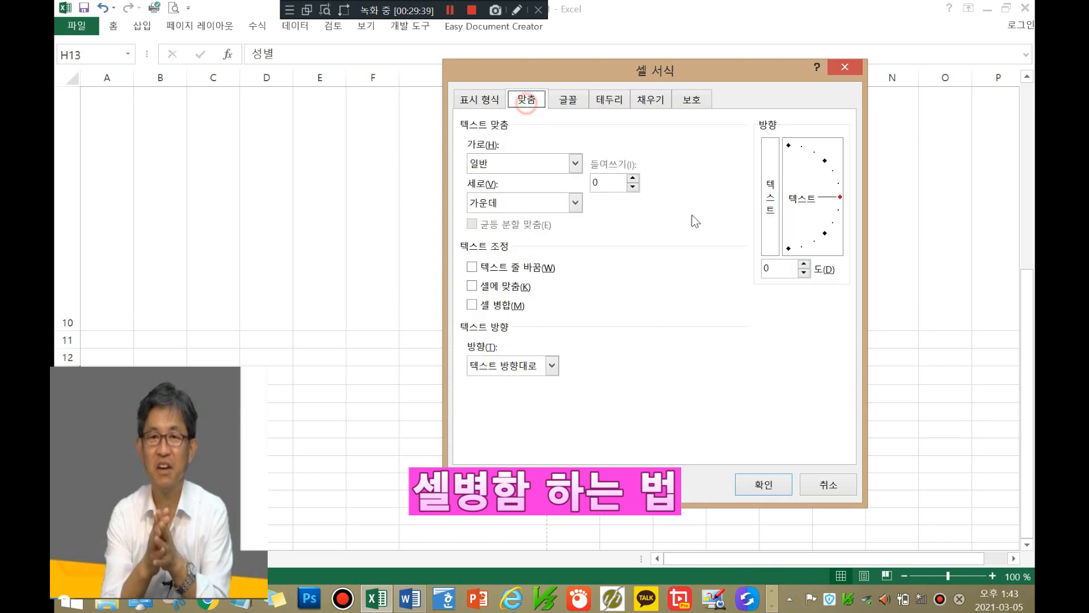
{"action": "left_click", "coordinate": [475, 307]}
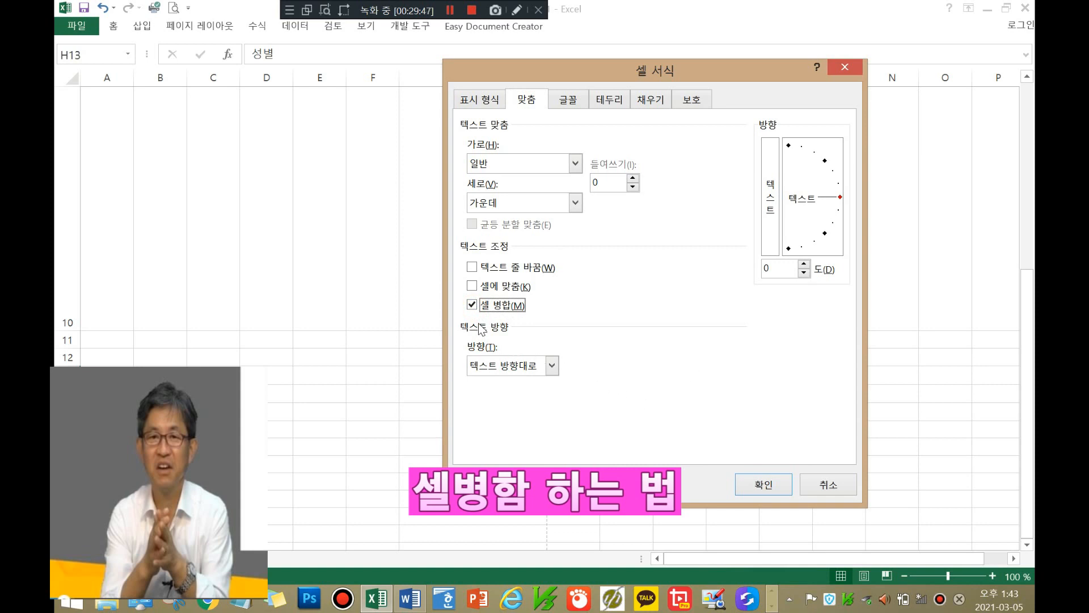
{"action": "left_click", "coordinate": [762, 483]}
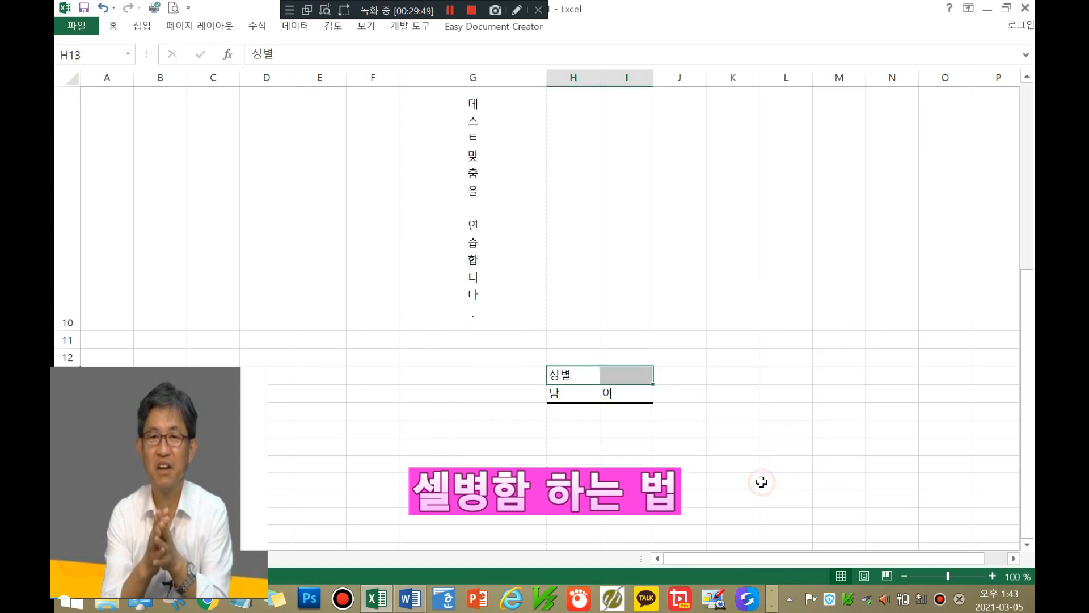
{"action": "left_click", "coordinate": [718, 409]}
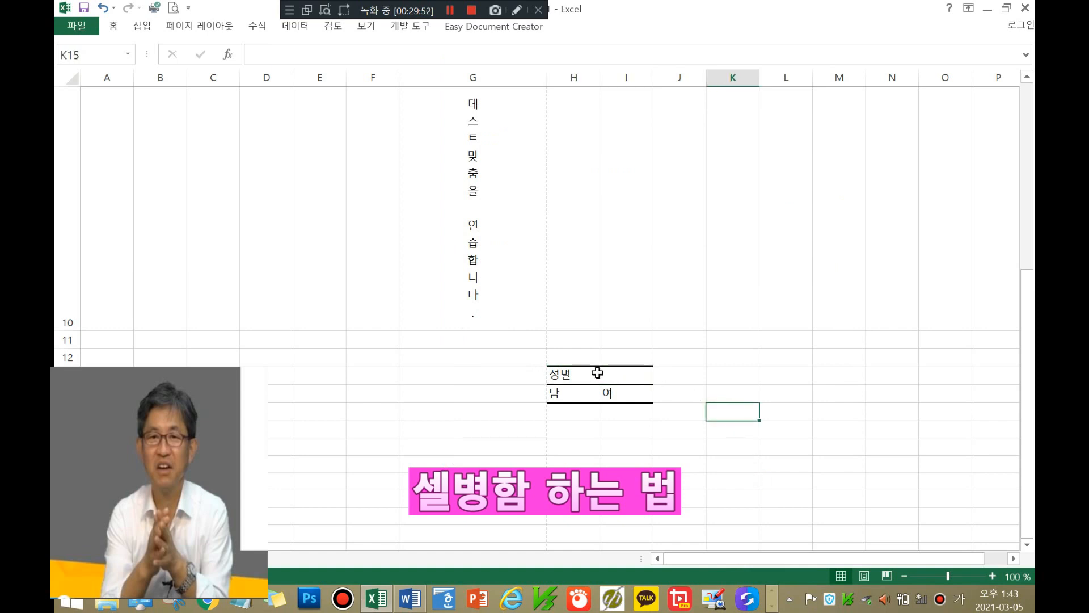
Step: Set the merged 성별 cell's horizontal alignment to Center in Format Cells
{"action": "left_click", "coordinate": [587, 376]}
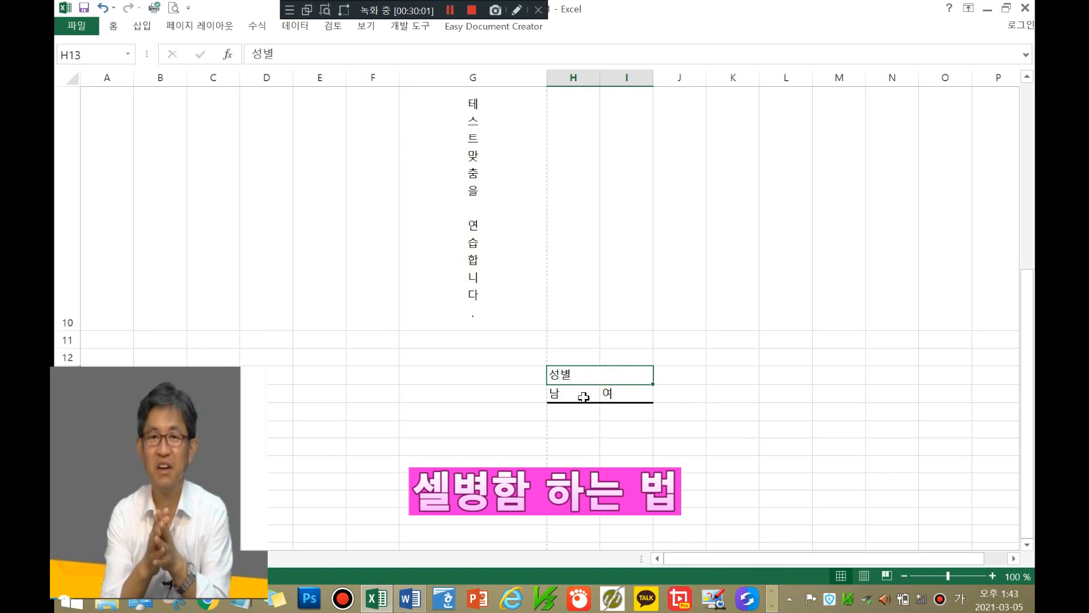
{"action": "right_click", "coordinate": [605, 372]}
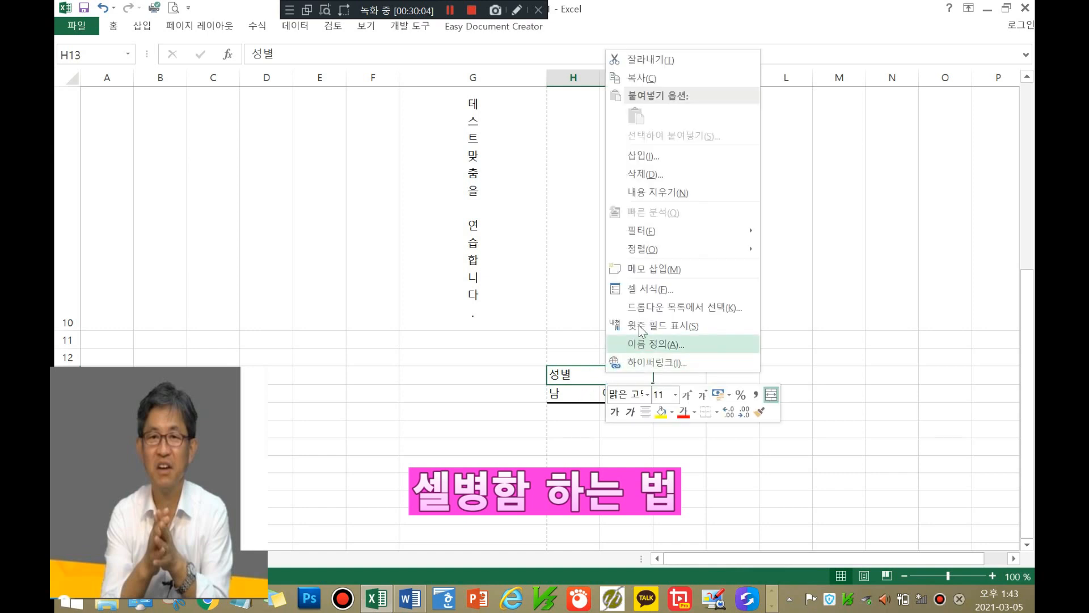
{"action": "left_click", "coordinate": [648, 287]}
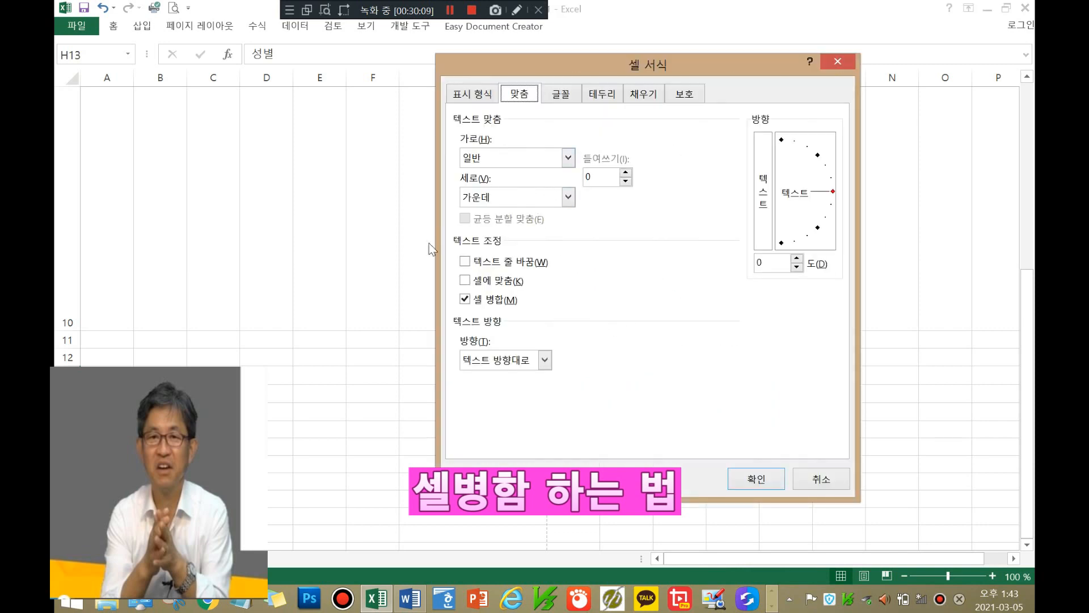
{"action": "left_click_drag", "start_coordinate": [700, 70], "coordinate": [363, 83]}
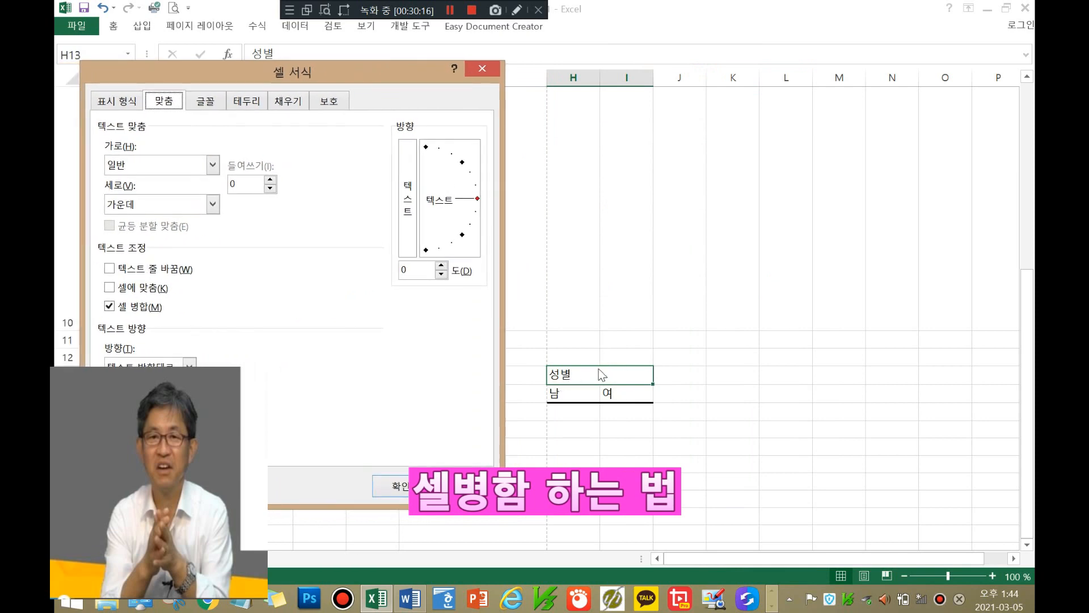
{"action": "left_click", "coordinate": [213, 165]}
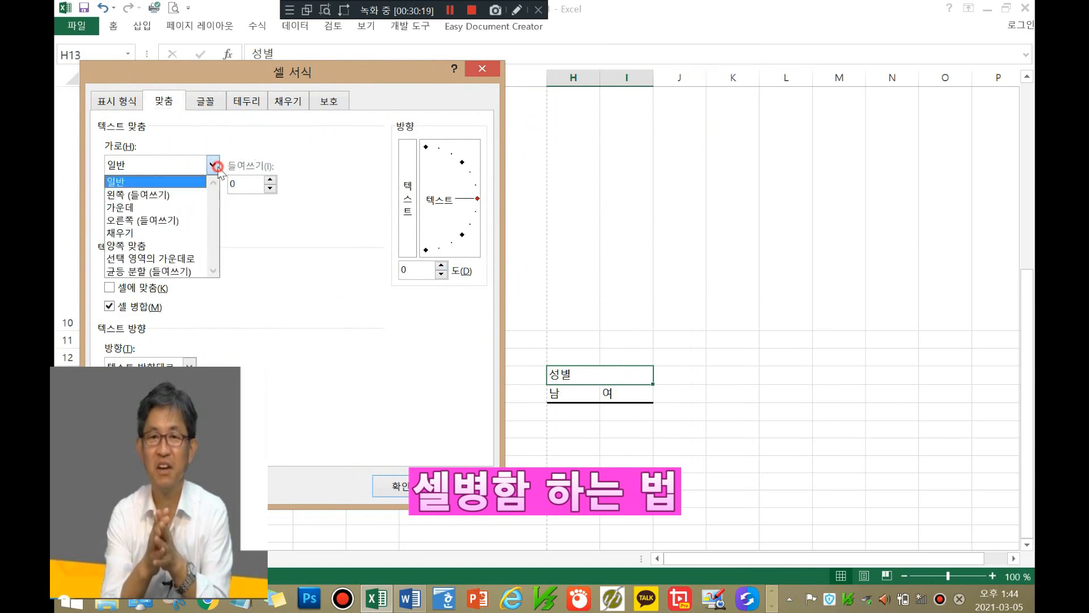
{"action": "left_click", "coordinate": [190, 207]}
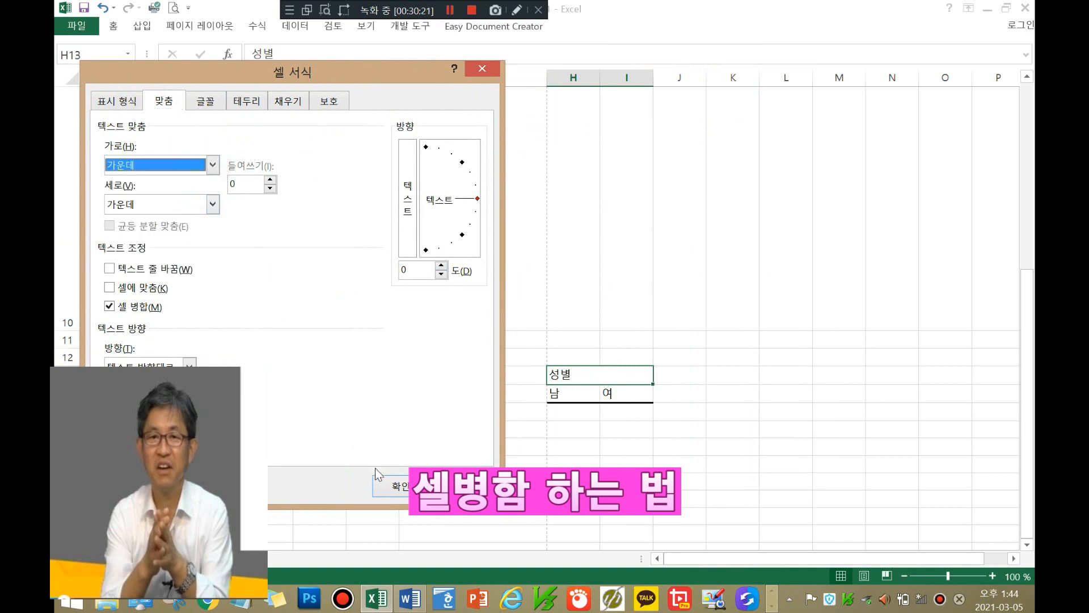
{"action": "left_click", "coordinate": [381, 484]}
{"action": "left_click", "coordinate": [826, 443]}
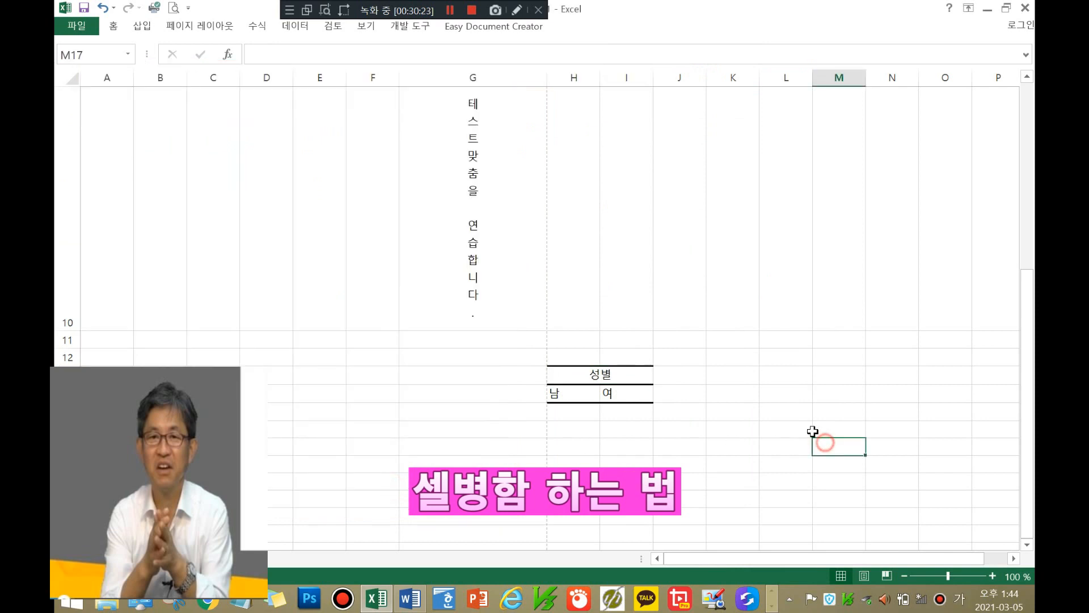
Step: Center 남 and 여 horizontally in H14:I14
{"action": "left_click", "coordinate": [556, 395]}
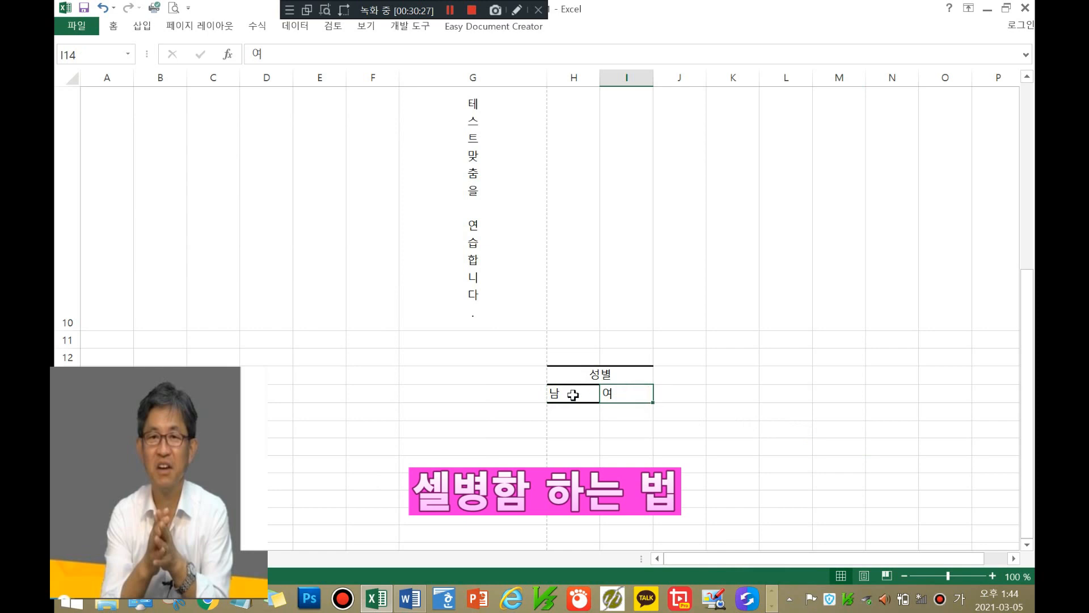
{"action": "left_click_drag", "start_coordinate": [571, 394], "coordinate": [624, 394]}
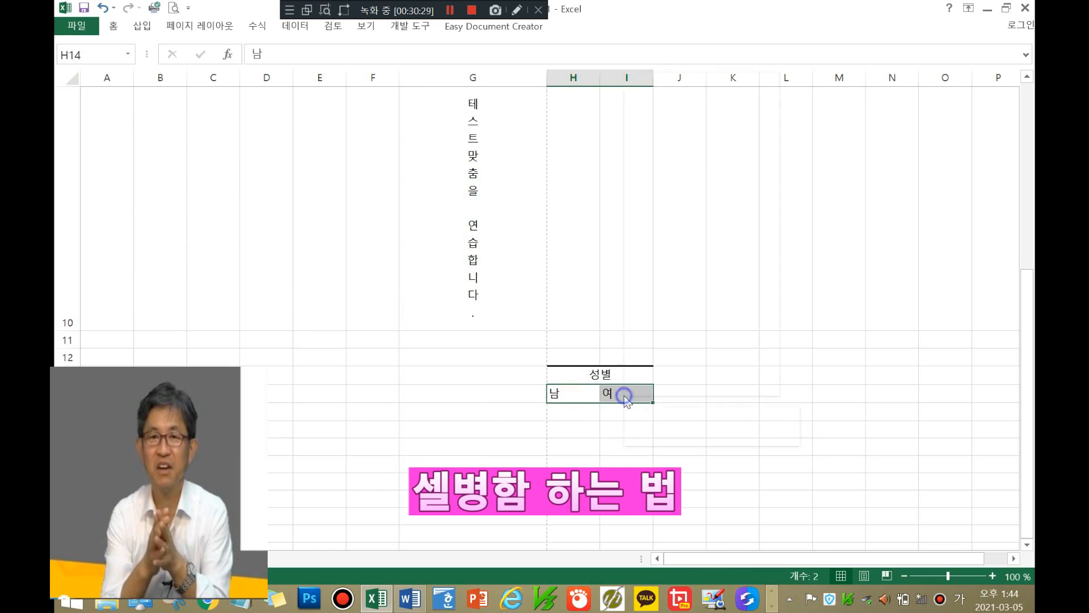
{"action": "right_click", "coordinate": [624, 394]}
{"action": "left_click", "coordinate": [681, 313]}
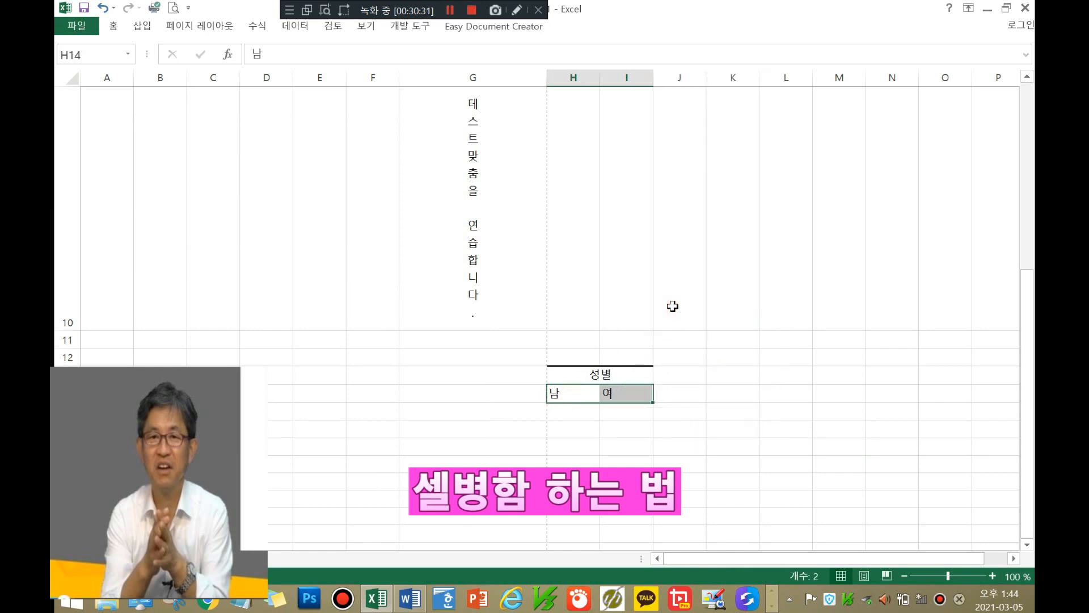
{"action": "left_click", "coordinate": [605, 179]}
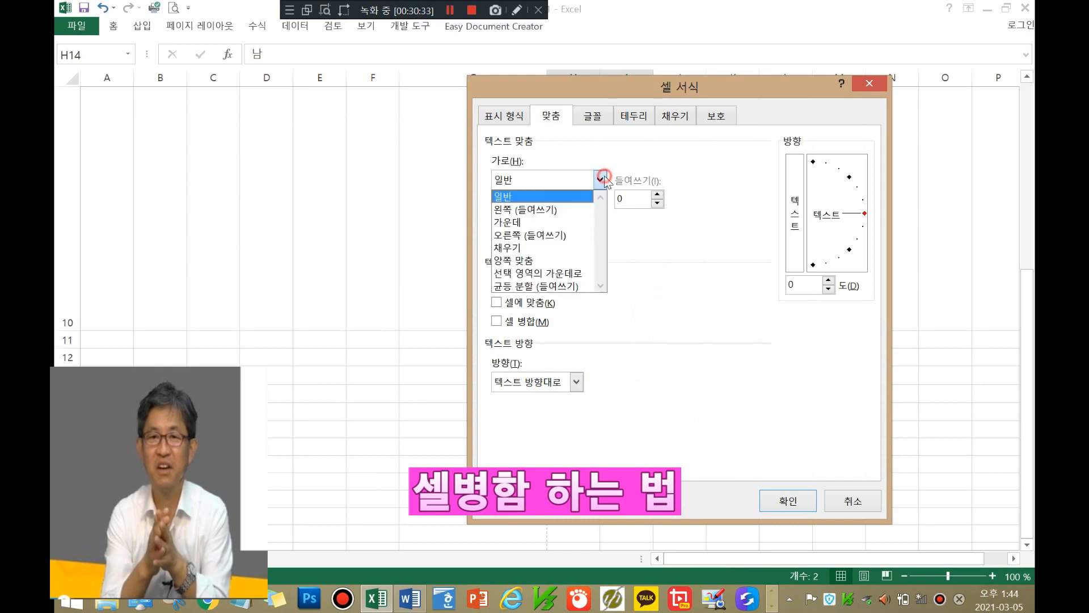
{"action": "left_click", "coordinate": [568, 224]}
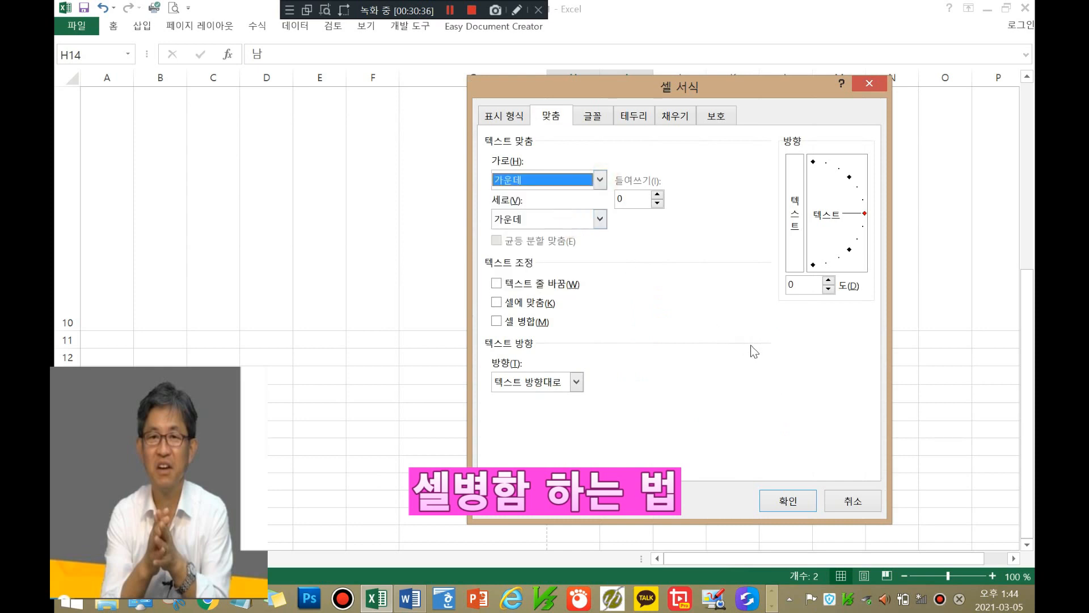
{"action": "left_click", "coordinate": [780, 498]}
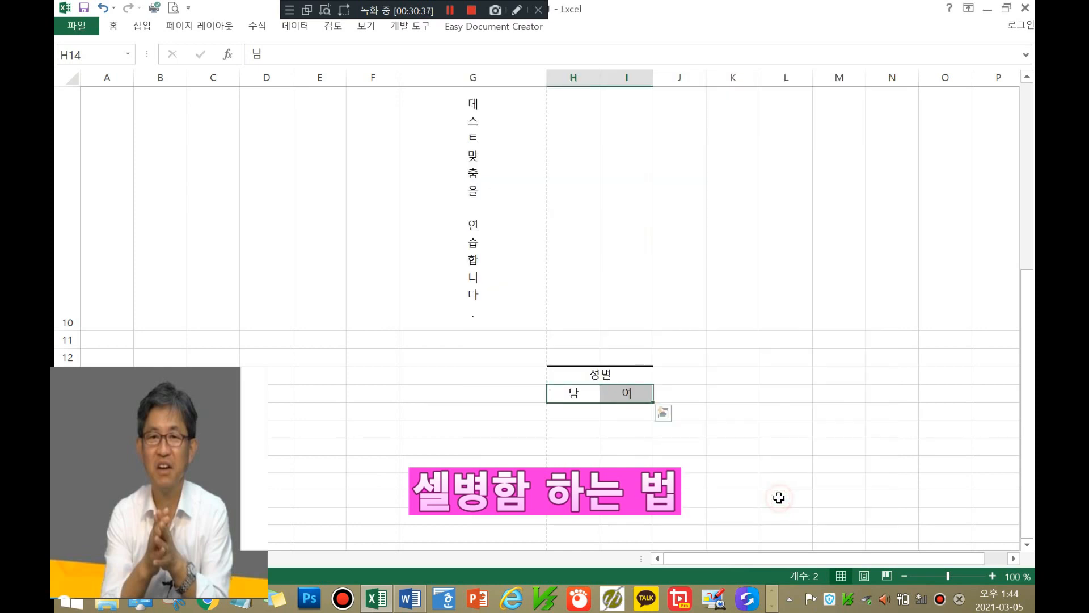
{"action": "left_click", "coordinate": [738, 429]}
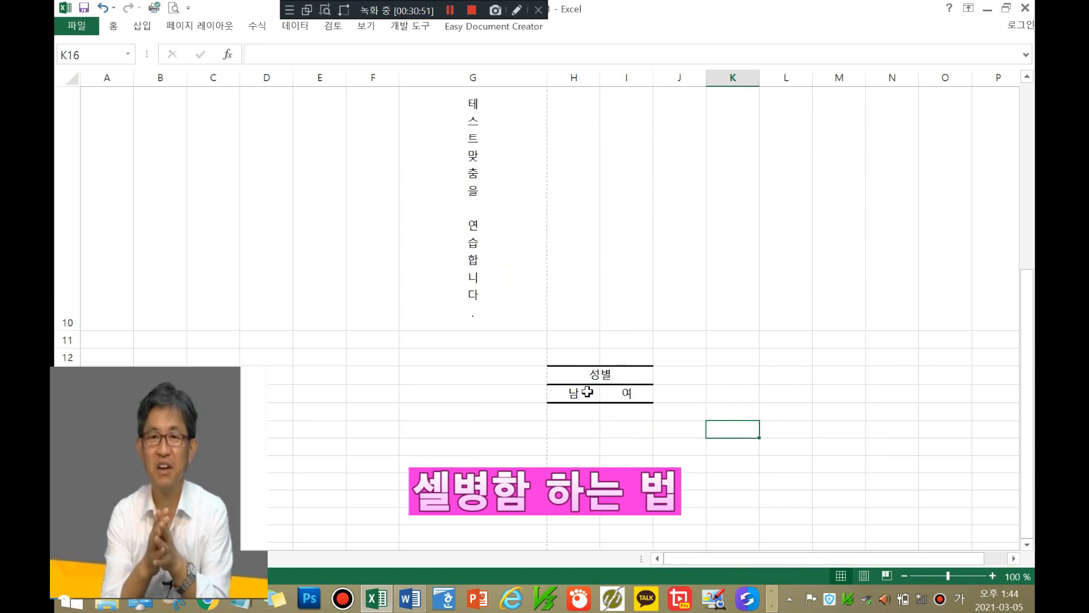
Step: Change the H13 header text to '성 별' with a space between the characters
{"action": "left_click", "coordinate": [598, 376]}
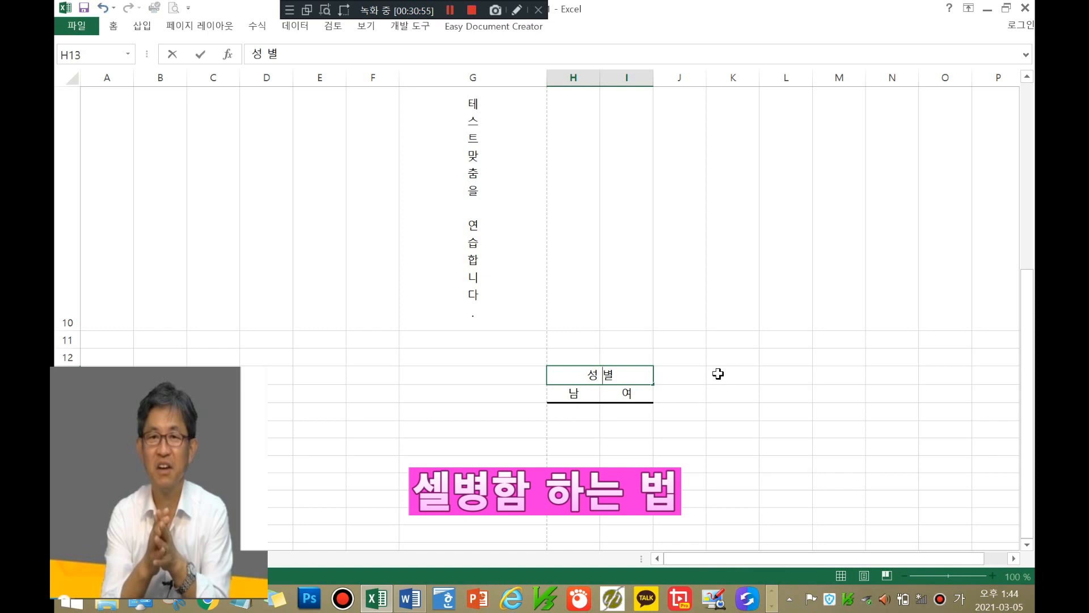
{"action": "left_click", "coordinate": [690, 396]}
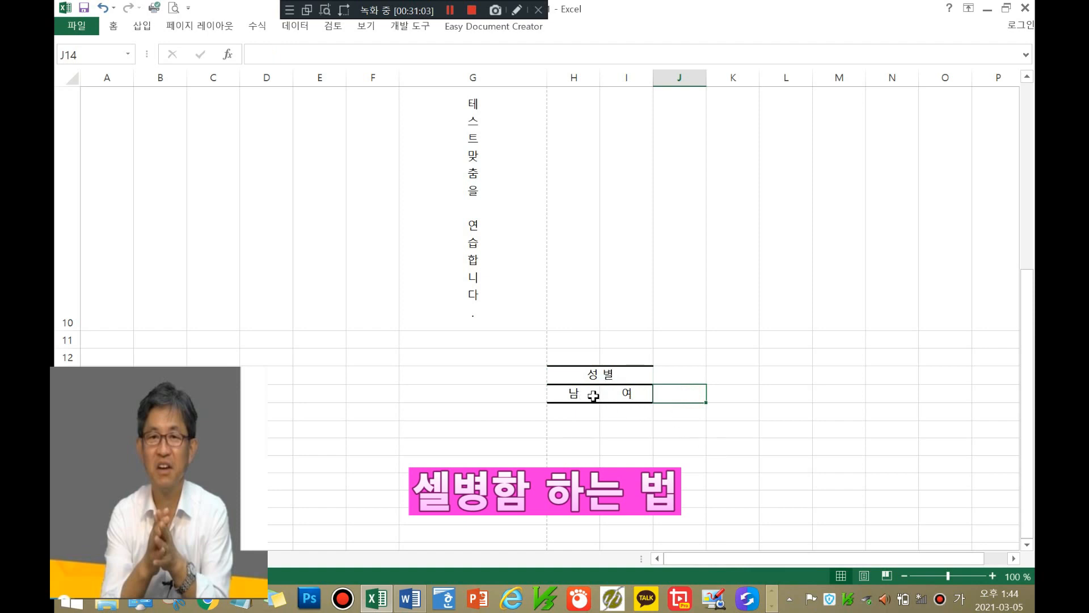
{"action": "left_click_drag", "start_coordinate": [594, 396], "coordinate": [627, 394]}
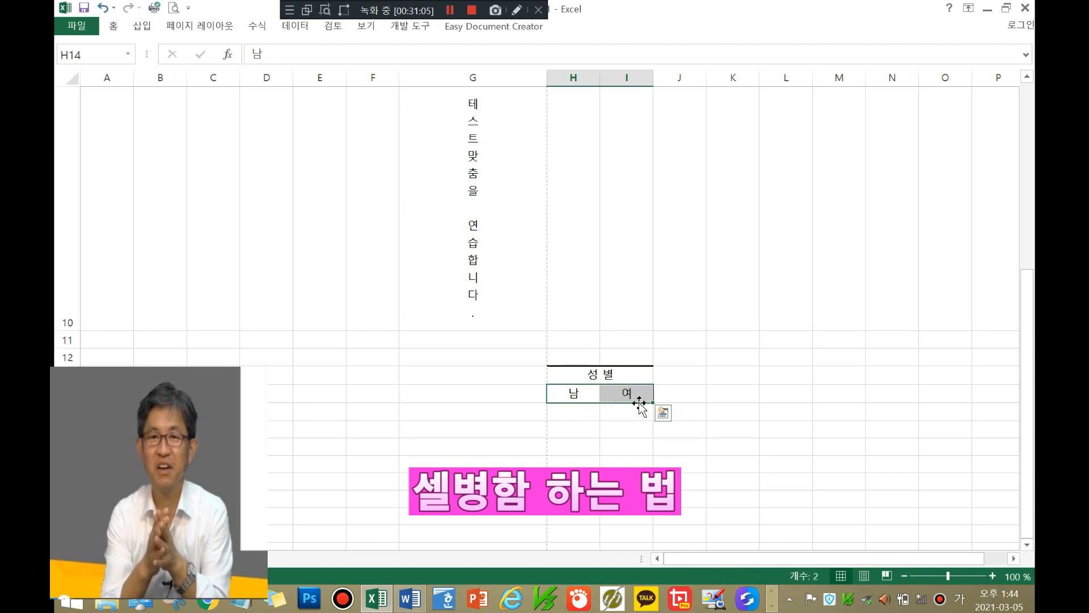
Step: Add a thin vertical border between 남 and 여 in H14:I14 through 다른 테두리
{"action": "right_click", "coordinate": [612, 392]}
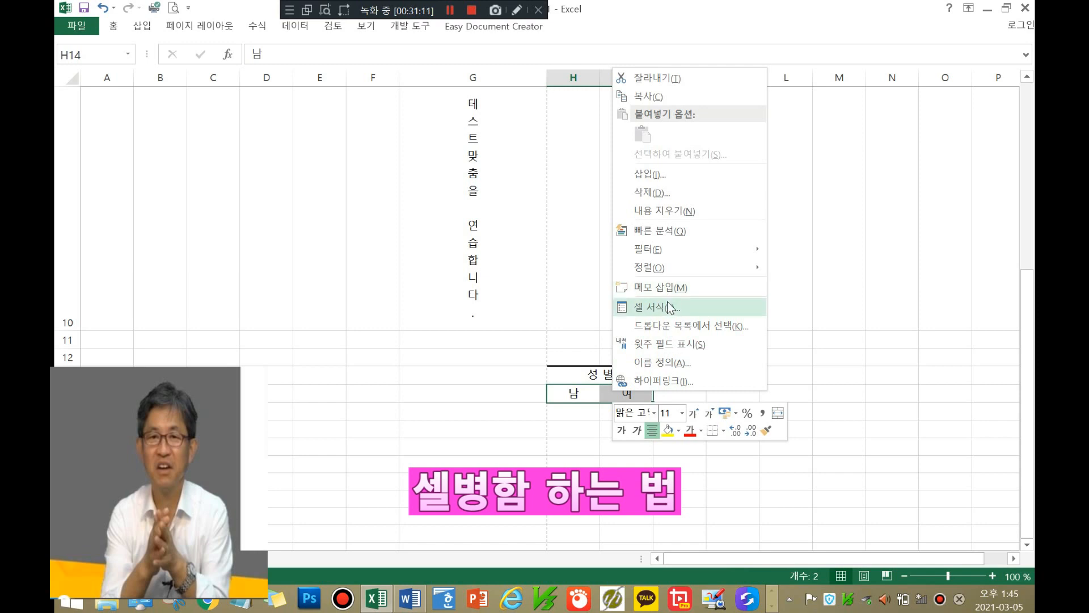
{"action": "left_click", "coordinate": [723, 431]}
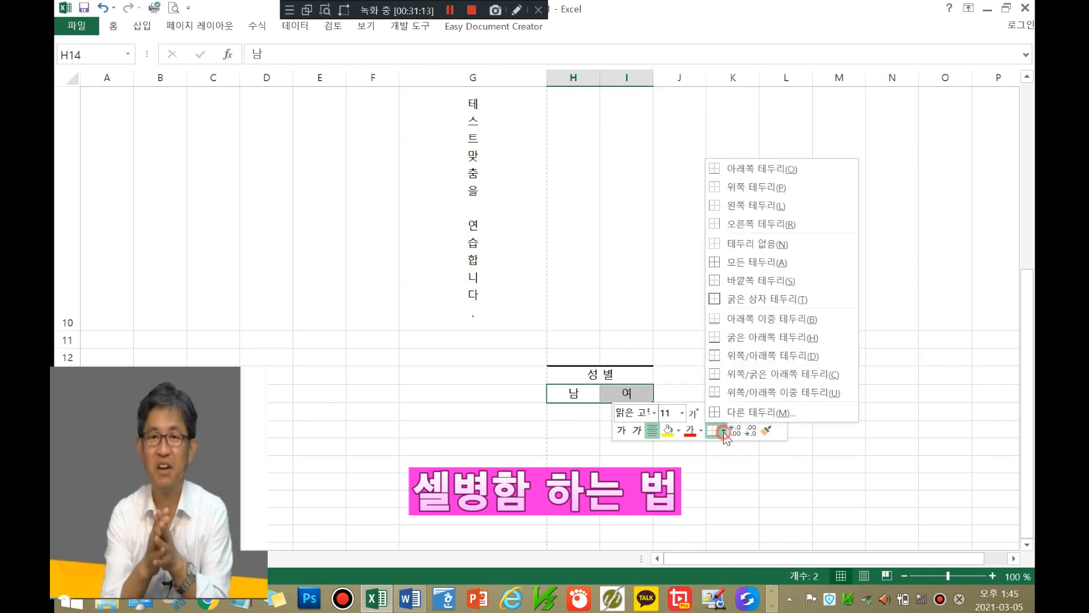
{"action": "left_click", "coordinate": [737, 415]}
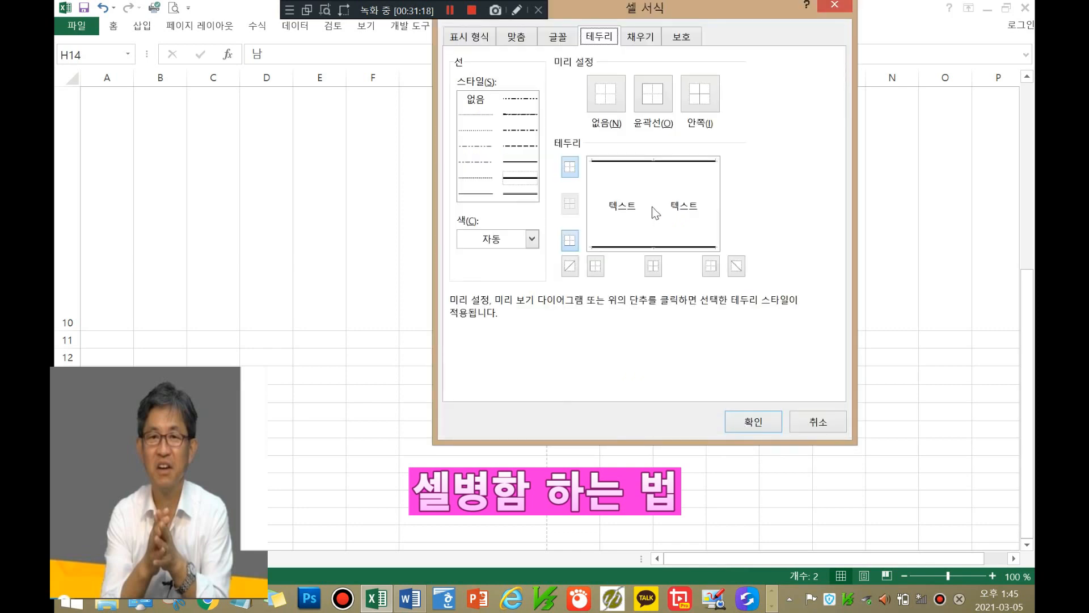
{"action": "left_click", "coordinate": [656, 209]}
{"action": "left_click", "coordinate": [654, 211]}
{"action": "left_click", "coordinate": [485, 195]}
{"action": "left_click", "coordinate": [656, 207]}
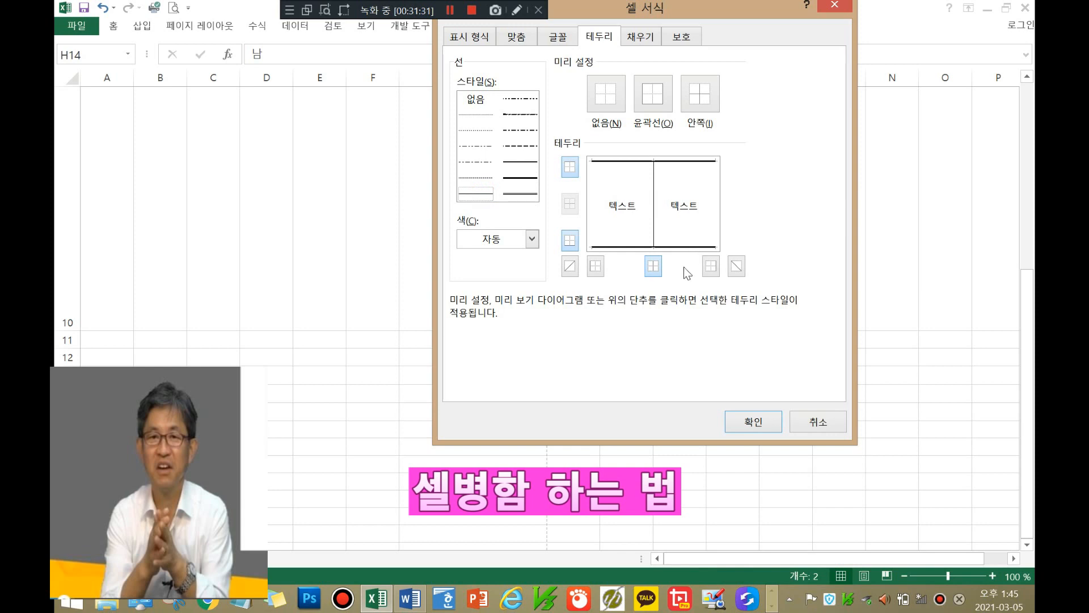
{"action": "left_click", "coordinate": [753, 423]}
{"action": "left_click", "coordinate": [756, 413]}
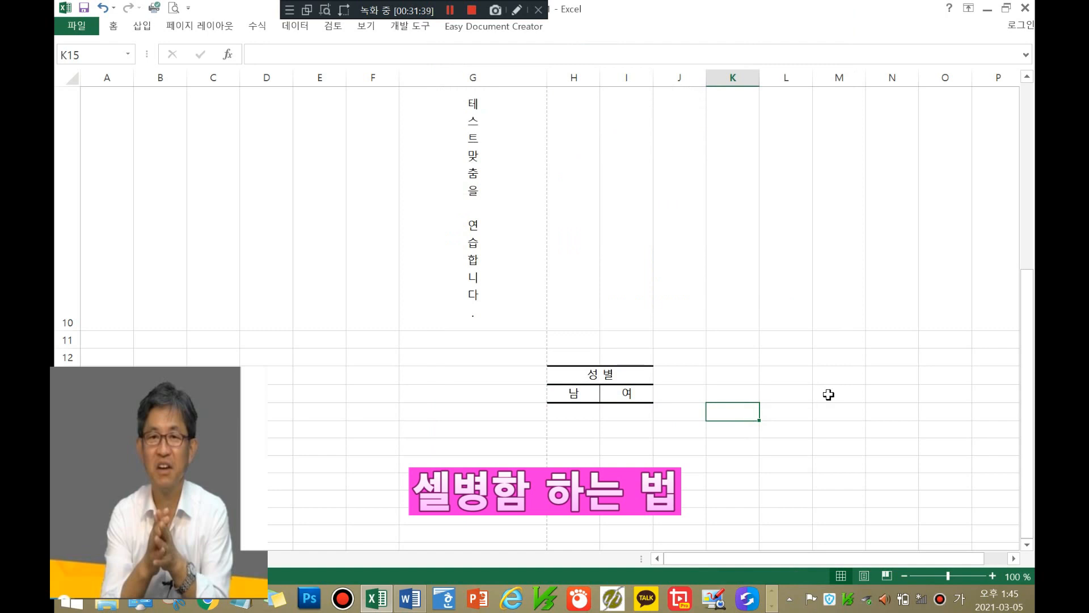
{"action": "left_click", "coordinate": [830, 392]}
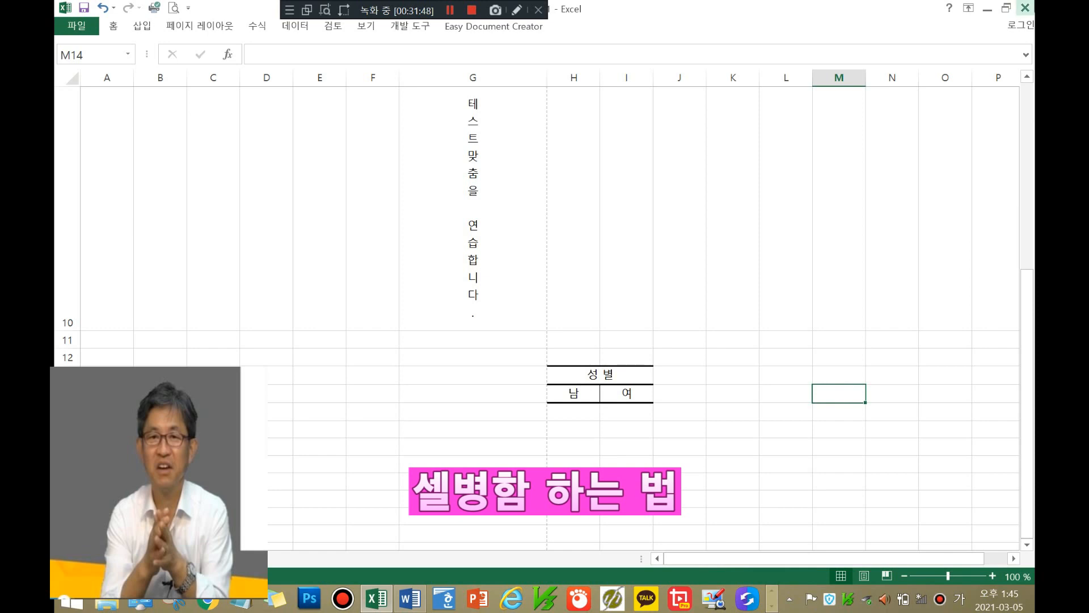
{"action": "mouse_move", "coordinate": [1026, 7]}
{"action": "left_click", "coordinate": [689, 378]}
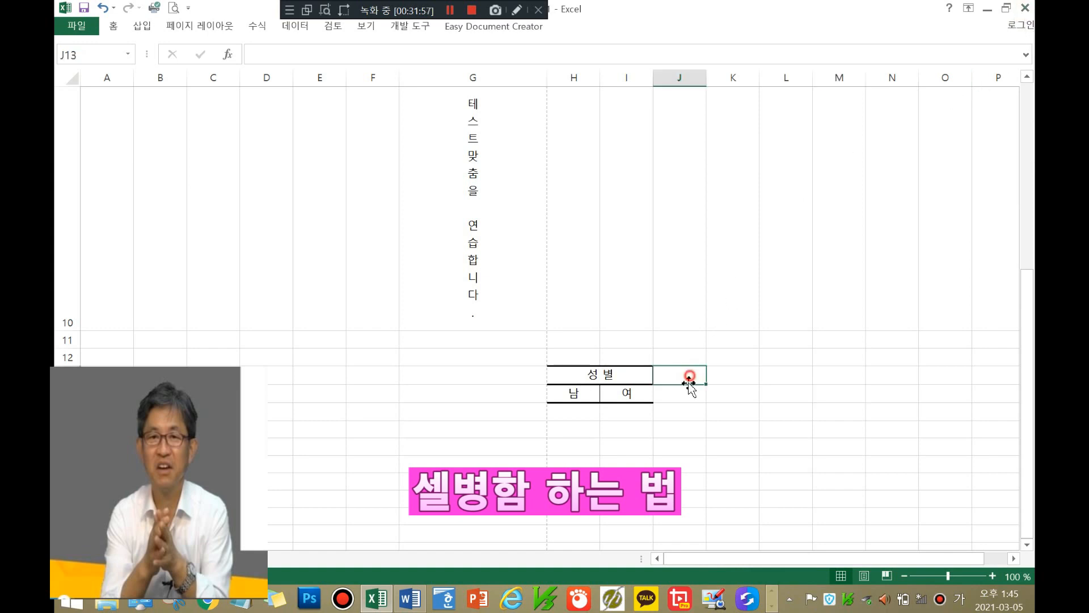
{"action": "left_click", "coordinate": [688, 394]}
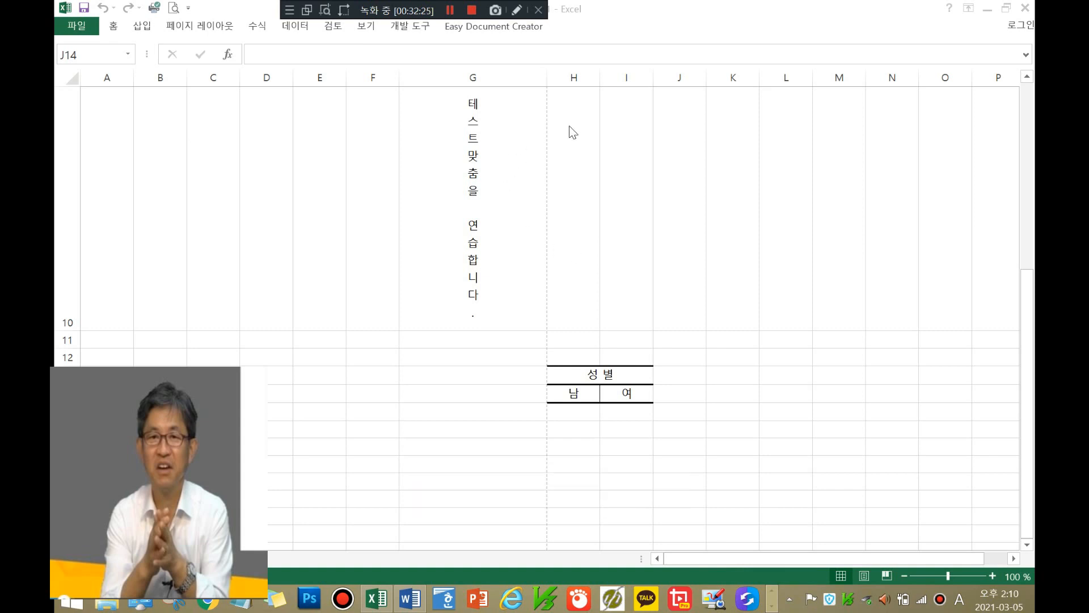
Step: Type the note '문서 정장시 개인정보 속성 제거 하는법' into H10, then open the File Info page
{"action": "left_click", "coordinate": [579, 152]}
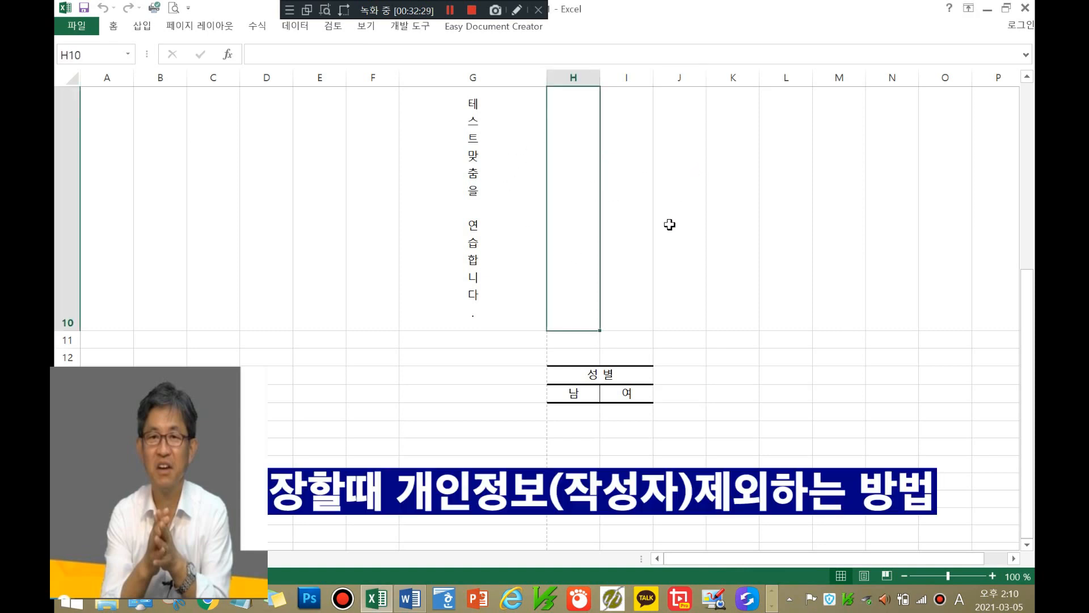
{"action": "type", "text": "ans"}
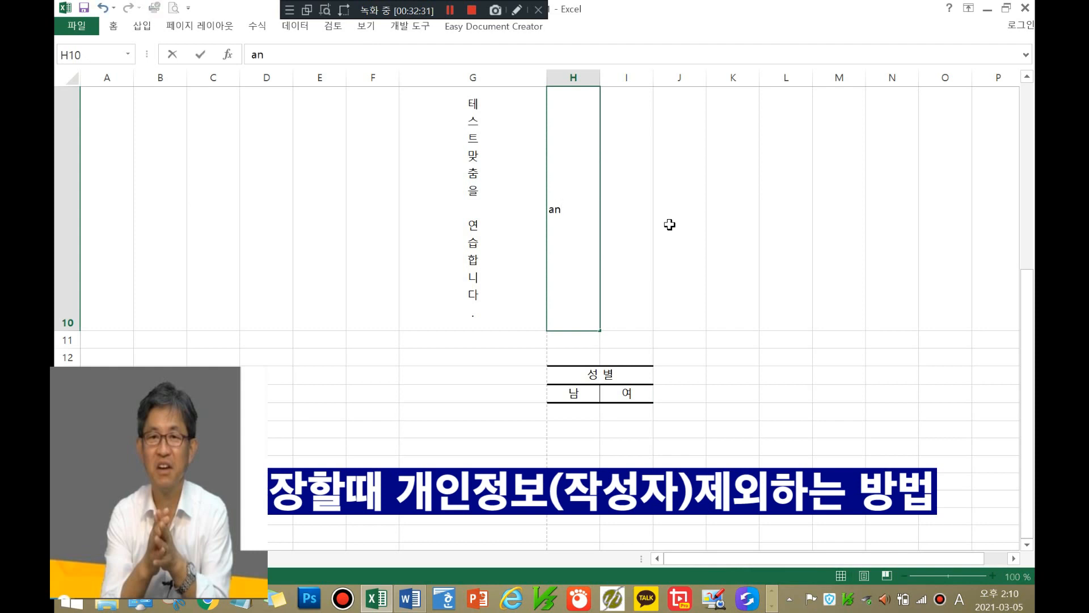
{"action": "key", "text": "BackSpace"}
{"action": "key", "text": "BackSpace"}
{"action": "key", "text": "BackSpace"}
{"action": "key", "text": "Hangul"}
{"action": "type", "text": "문서 저"}
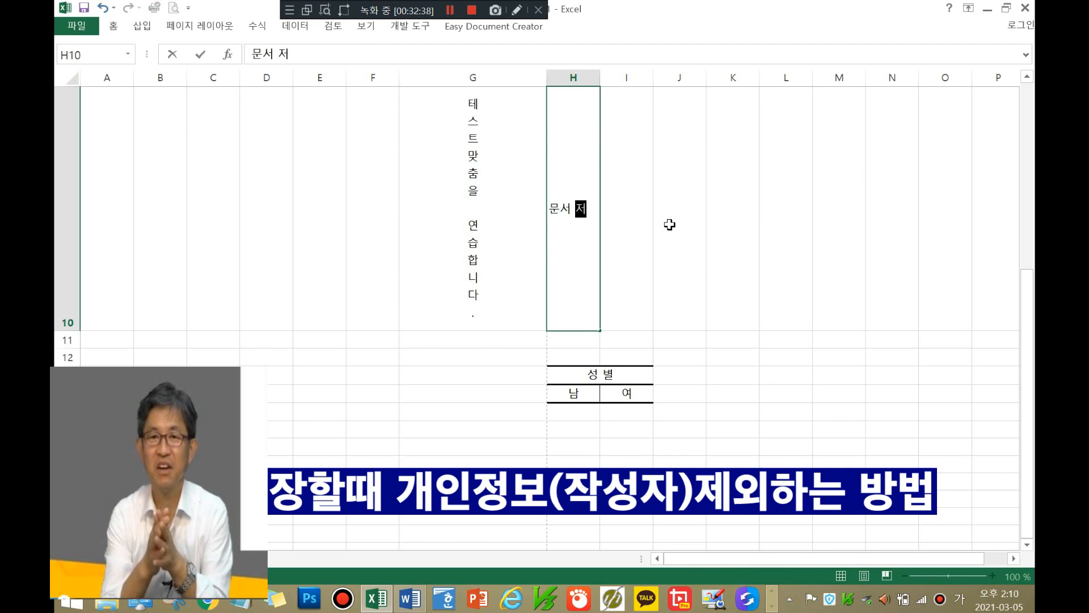
{"action": "type", "text": "ㅇ장시 개"}
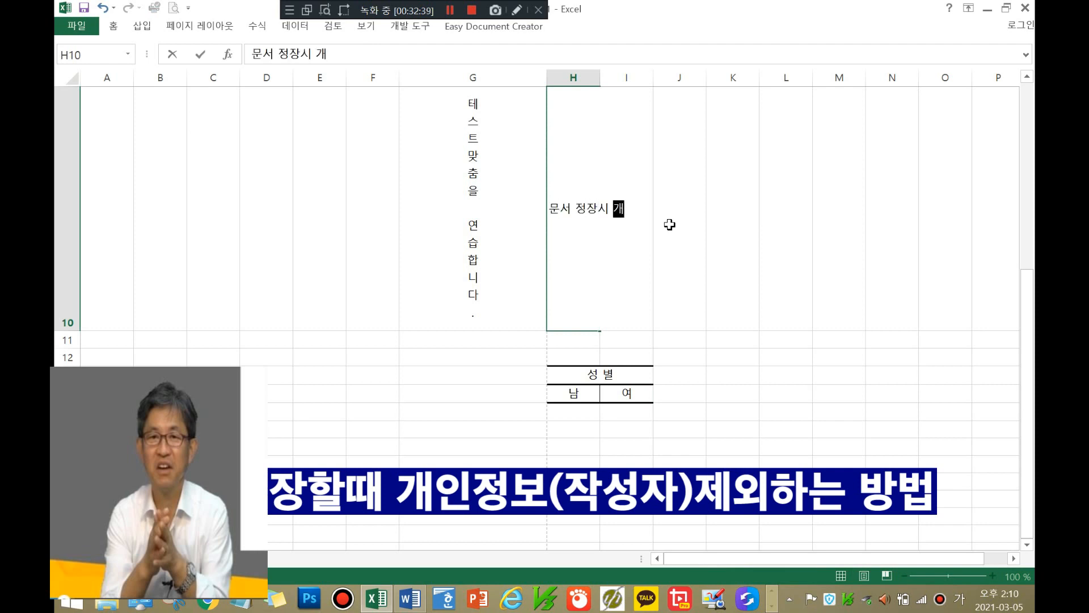
{"action": "type", "text": "인정보 "}
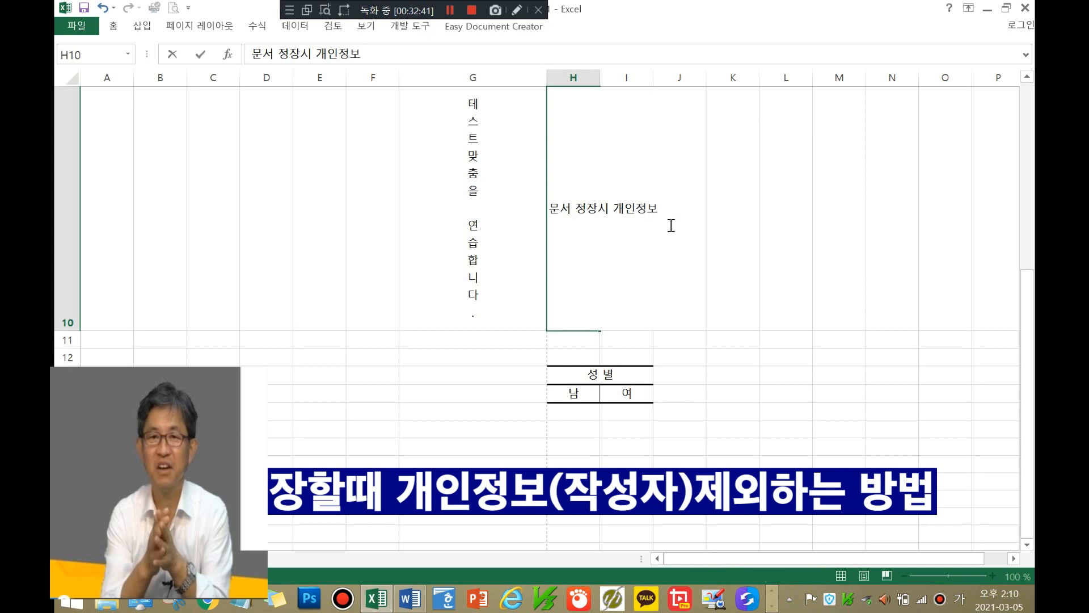
{"action": "type", "text": "속성 "}
{"action": "type", "text": "제거 하는"}
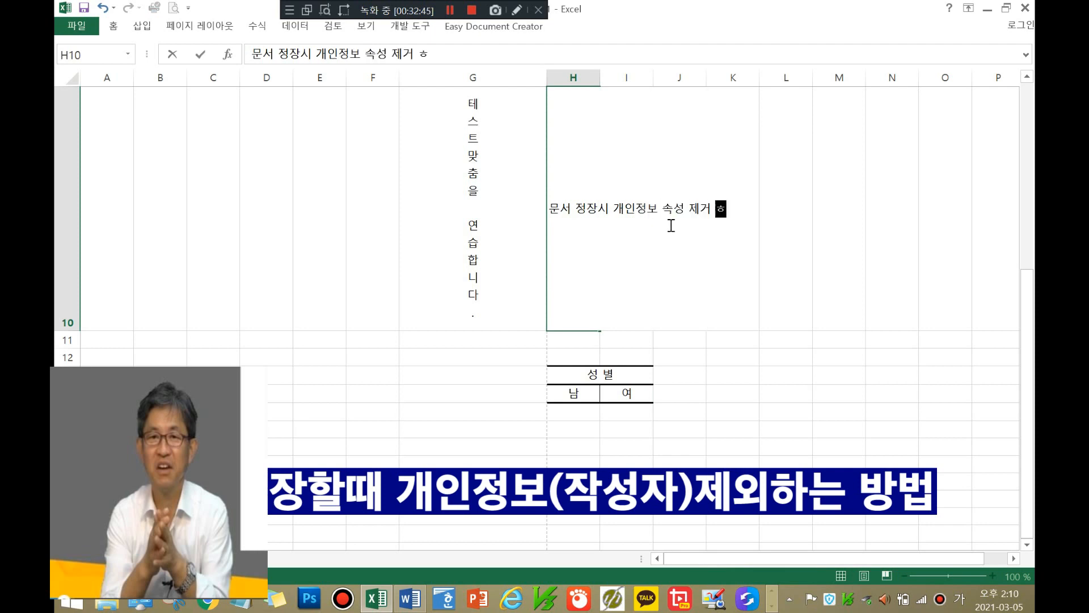
{"action": "type", "text": "법"}
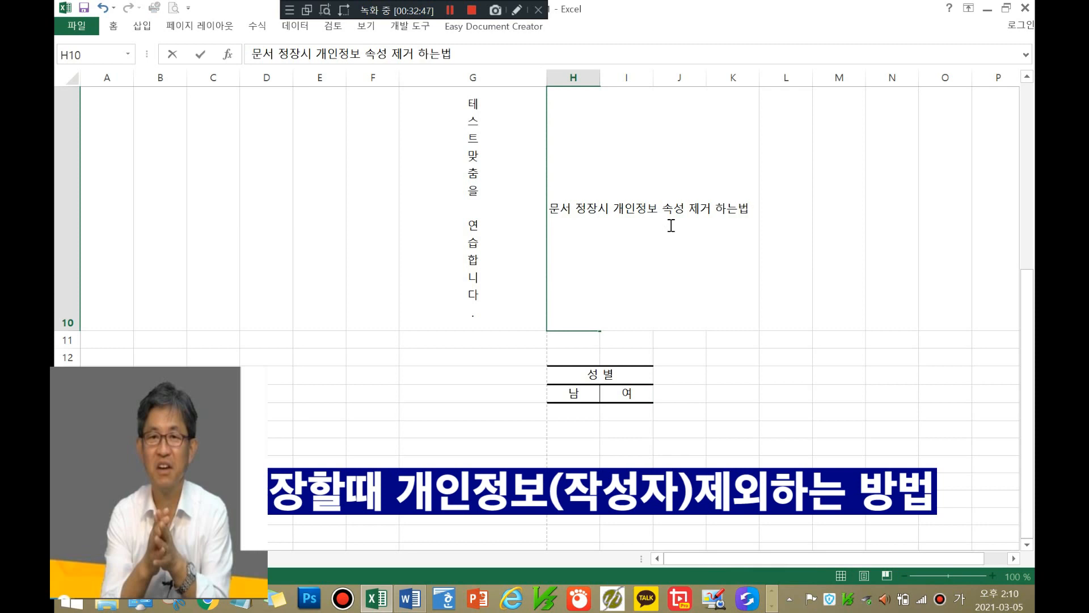
{"action": "left_click", "coordinate": [857, 261]}
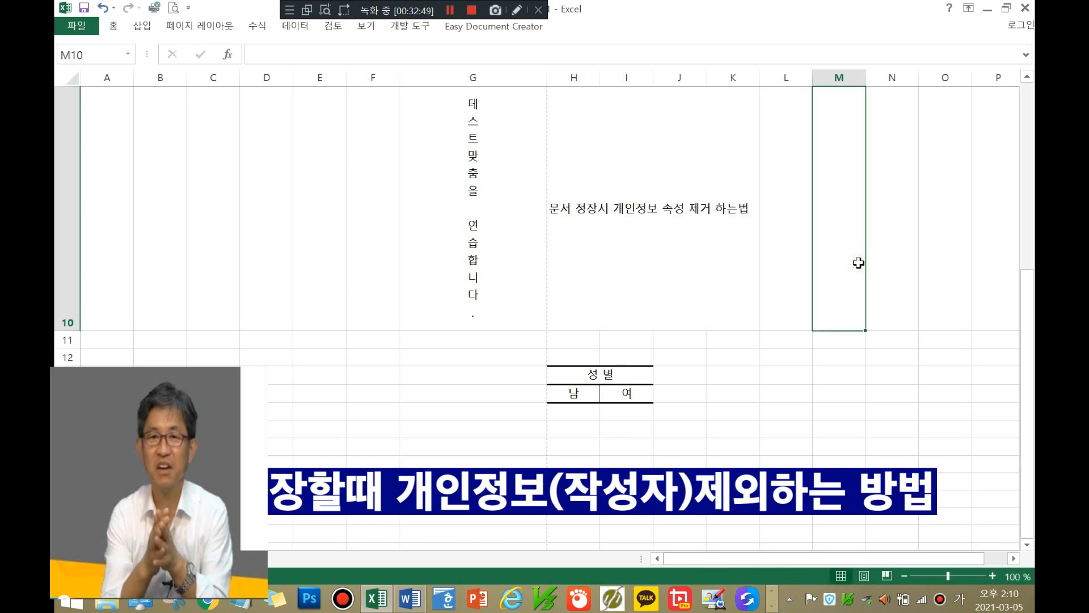
{"action": "left_click", "coordinate": [578, 213]}
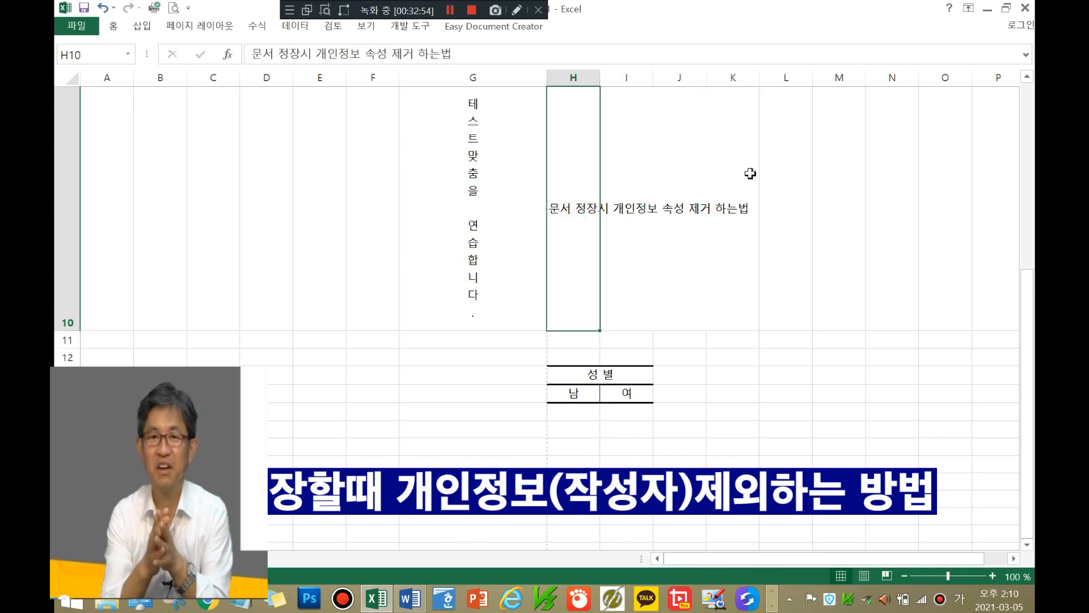
{"action": "left_click", "coordinate": [848, 165]}
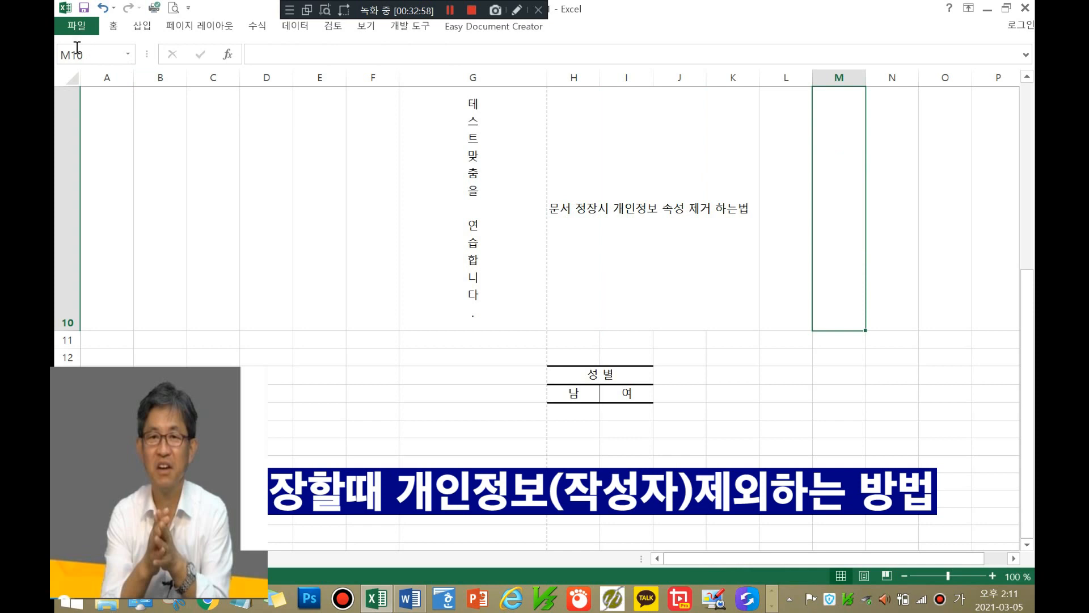
{"action": "left_click", "coordinate": [73, 27]}
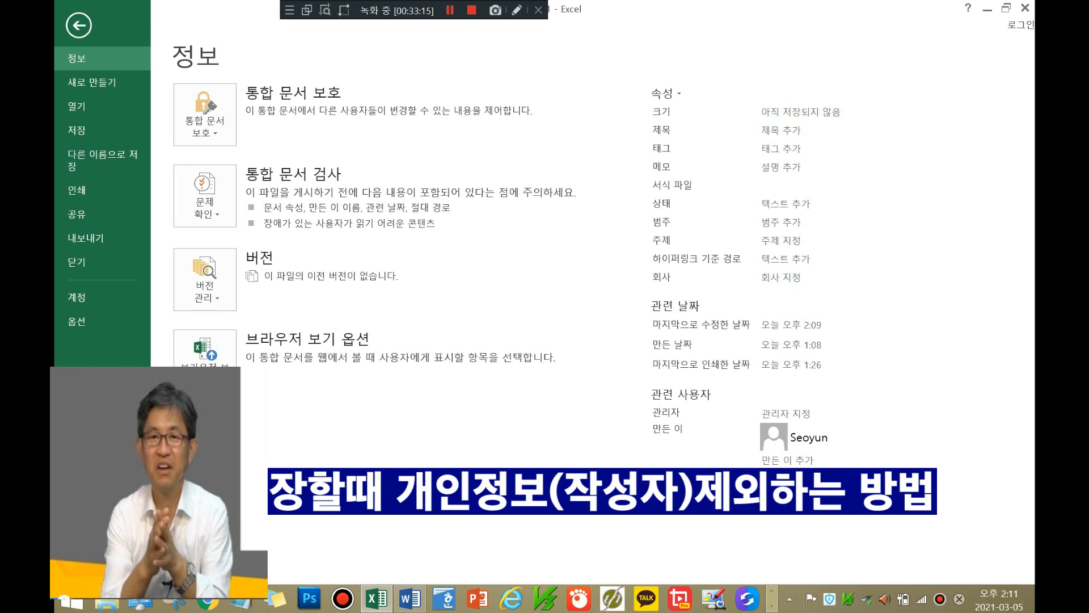
Step: Click into the Status and Subject property fields on the workbook's Info page
{"action": "mouse_move", "coordinate": [808, 438]}
{"action": "left_click", "coordinate": [854, 205]}
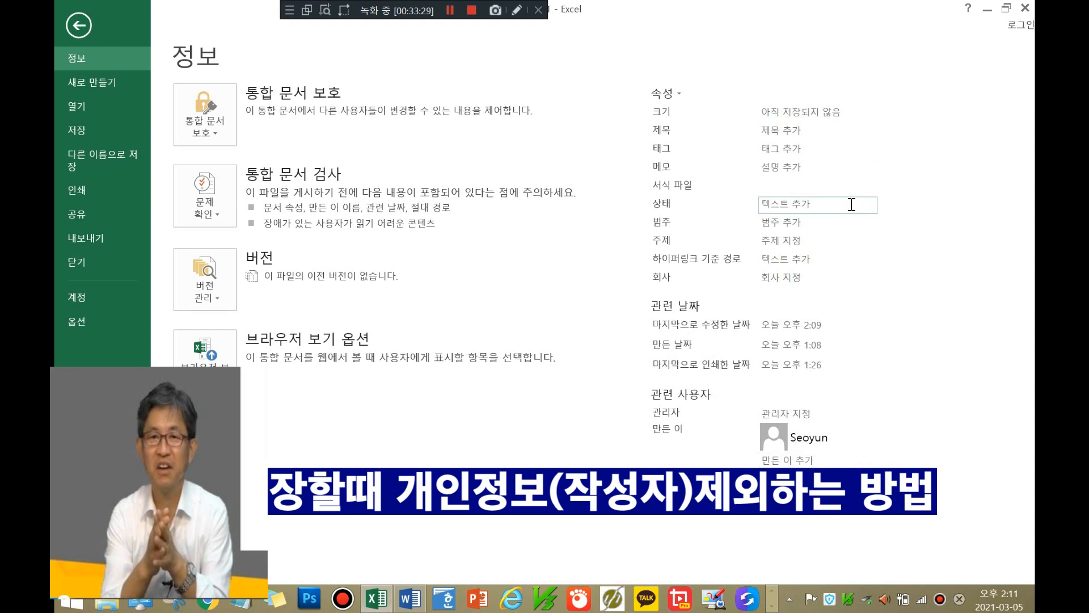
{"action": "left_click", "coordinate": [854, 238]}
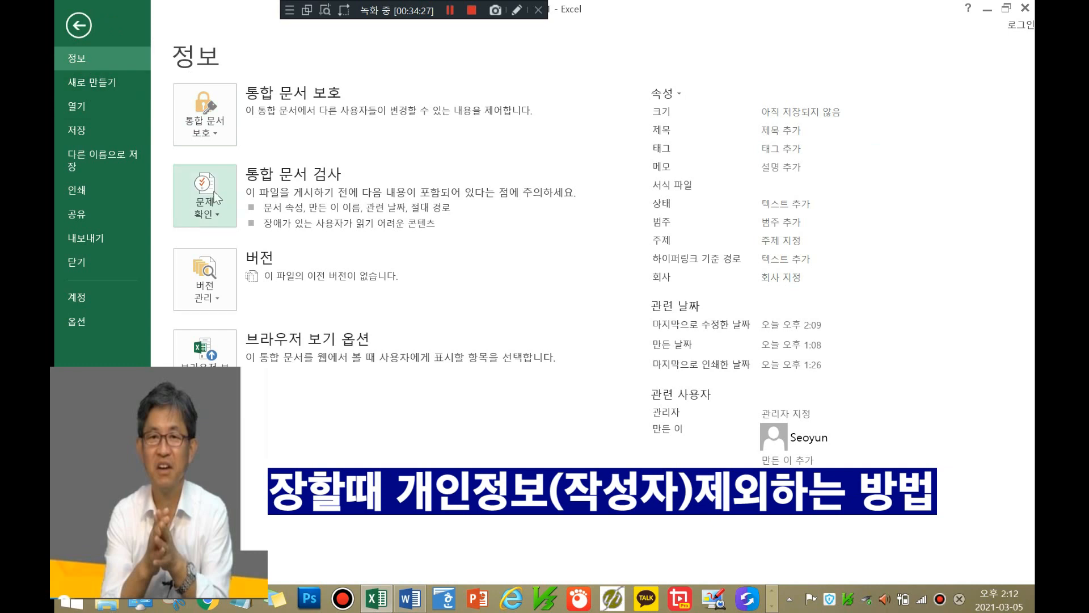
Step: Go from the recent-workbooks list to the workbook's Info page in backstage
{"action": "left_click", "coordinate": [83, 131]}
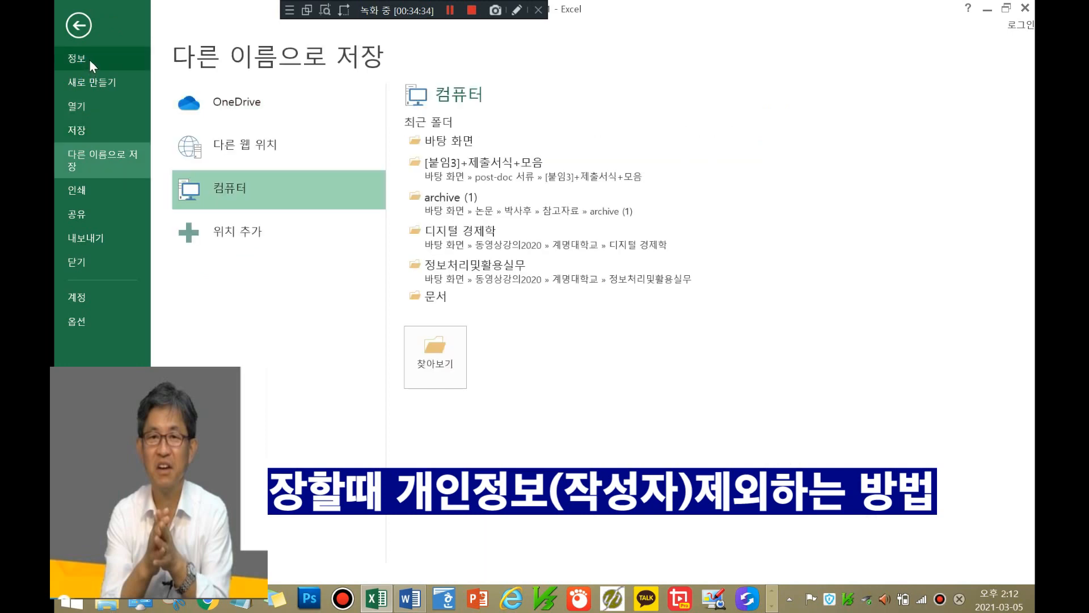
{"action": "left_click", "coordinate": [89, 60]}
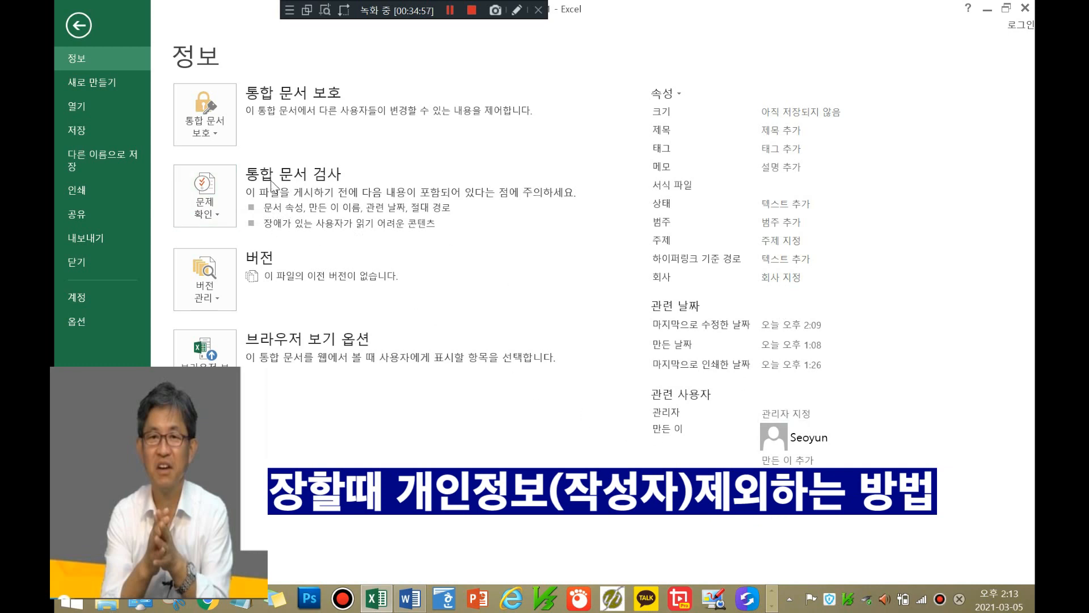
Step: Choose Inspect Document from the Check for Issues menu
{"action": "left_click", "coordinate": [217, 211]}
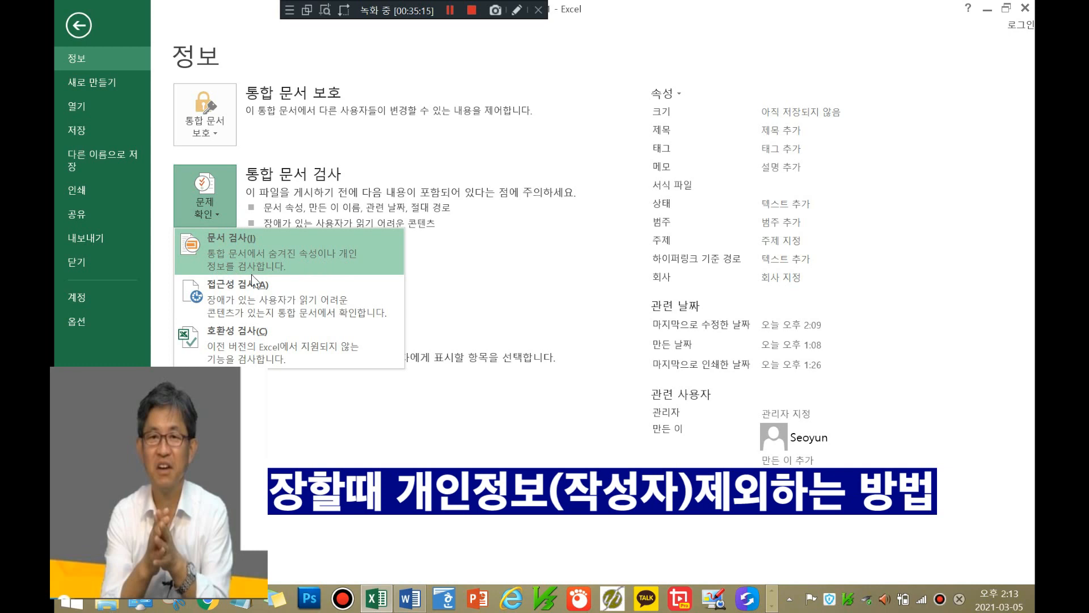
{"action": "left_click", "coordinate": [272, 252]}
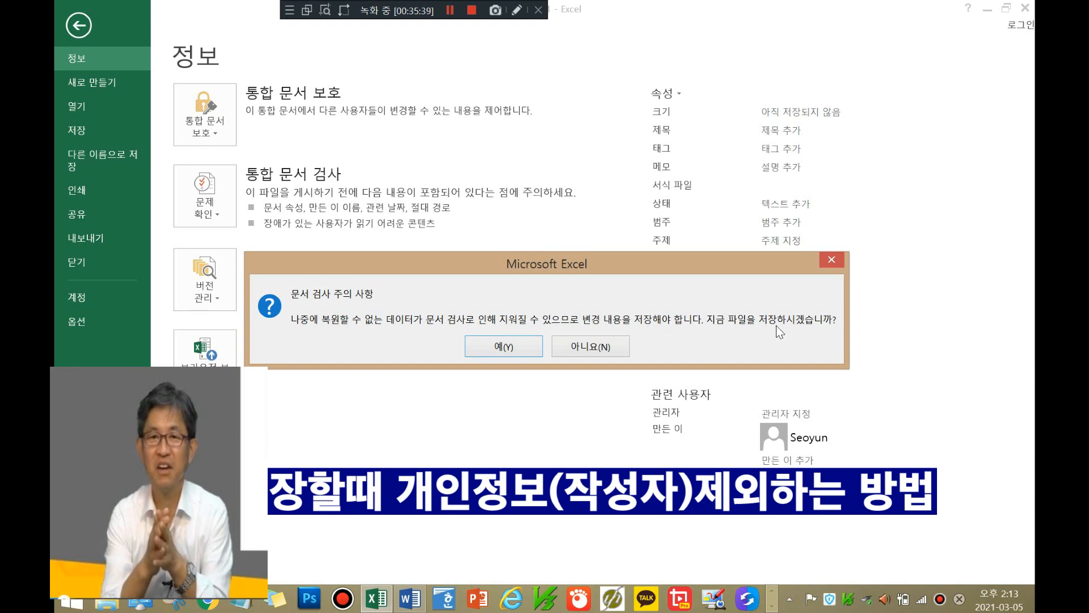
Step: Decline saving first, then tick Document Properties and Personal Information in the Document Inspector
{"action": "left_click", "coordinate": [590, 346]}
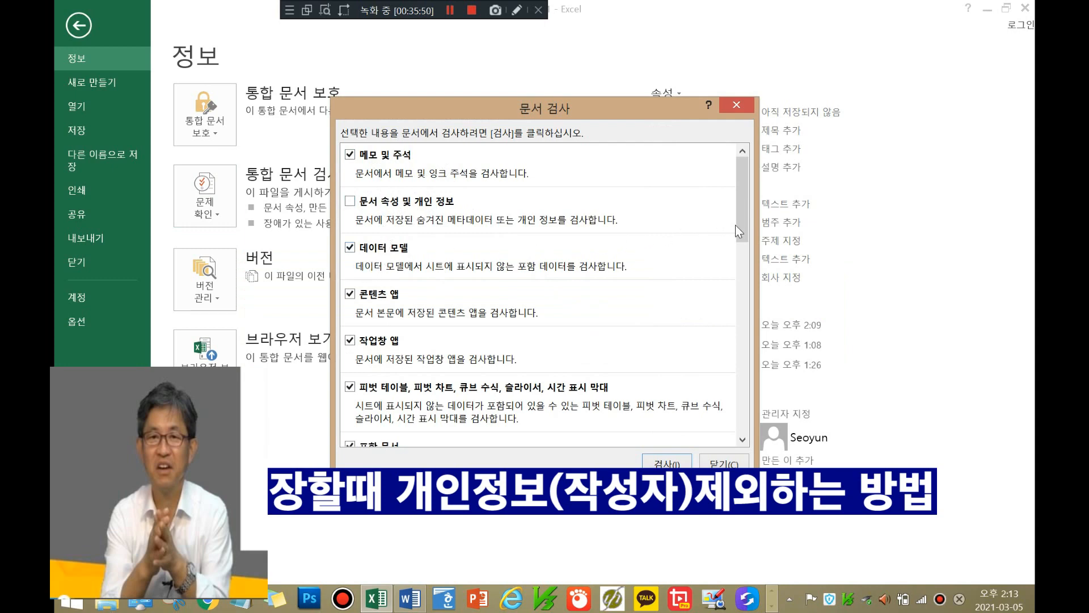
{"action": "left_click_drag", "start_coordinate": [746, 228], "coordinate": [736, 395]}
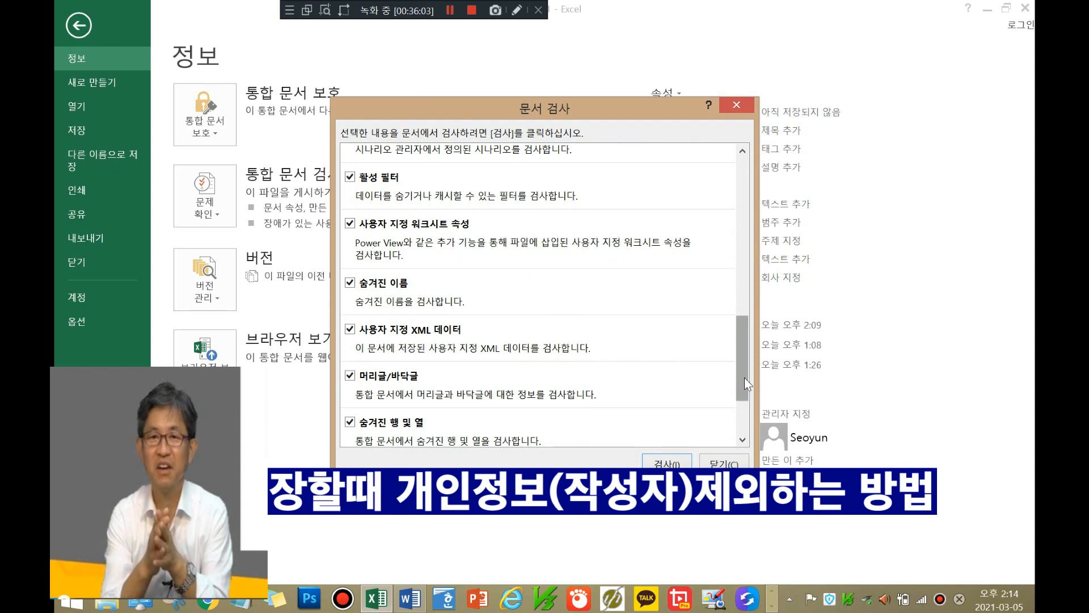
{"action": "mouse_move", "coordinate": [744, 376]}
{"action": "left_mouse_down"}
{"action": "mouse_move", "coordinate": [740, 424]}
{"action": "mouse_move", "coordinate": [737, 203]}
{"action": "left_mouse_up"}
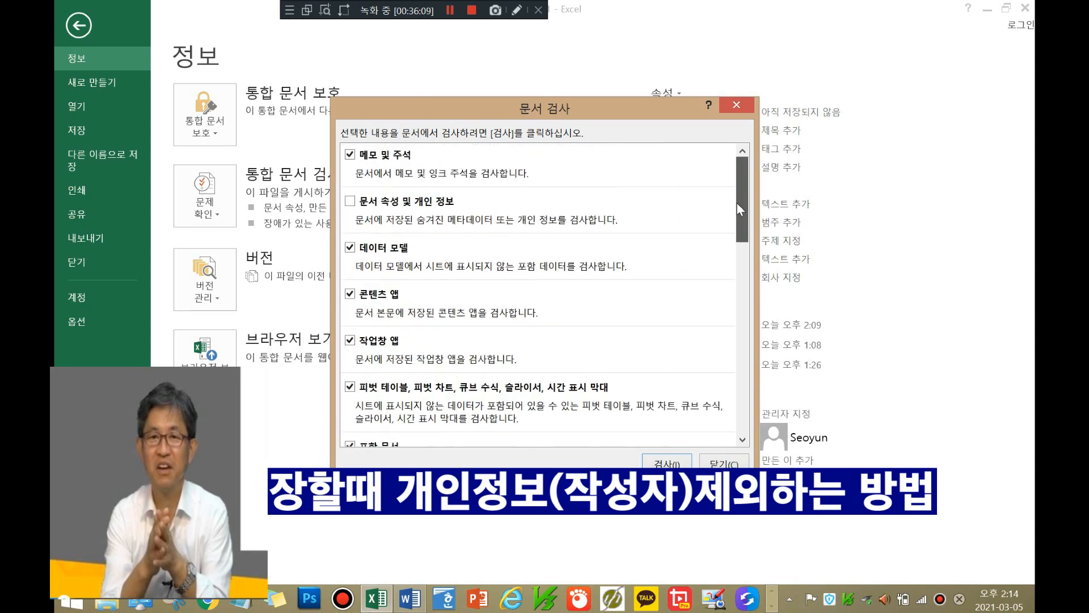
{"action": "left_click", "coordinate": [350, 201]}
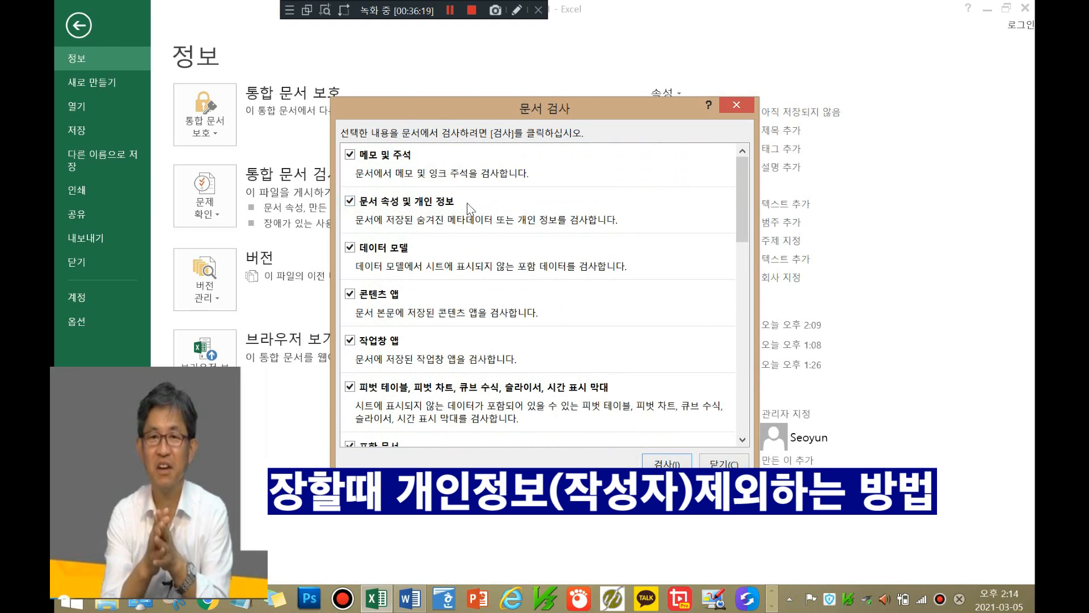
Step: Untick Document Properties and Personal Information, run Inspect, review results, and close the inspector
{"action": "left_click", "coordinate": [350, 202]}
{"action": "left_click", "coordinate": [667, 465]}
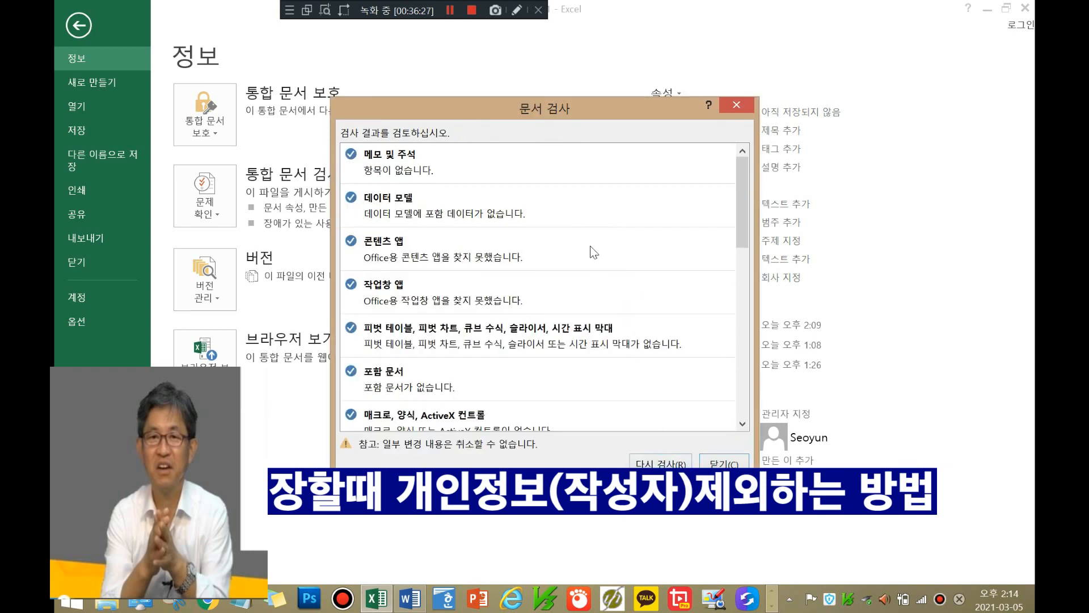
{"action": "scroll", "coordinate": [590, 246], "scroll_direction": "down", "scroll_amount": 3}
{"action": "scroll", "coordinate": [592, 265], "scroll_direction": "down", "scroll_amount": 6}
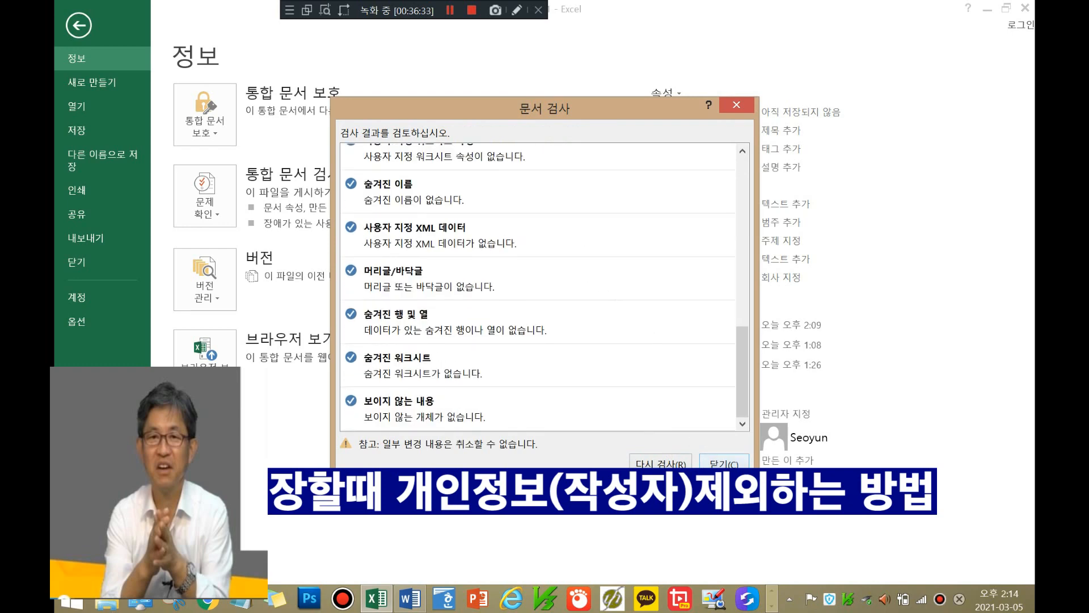
{"action": "left_click", "coordinate": [725, 463]}
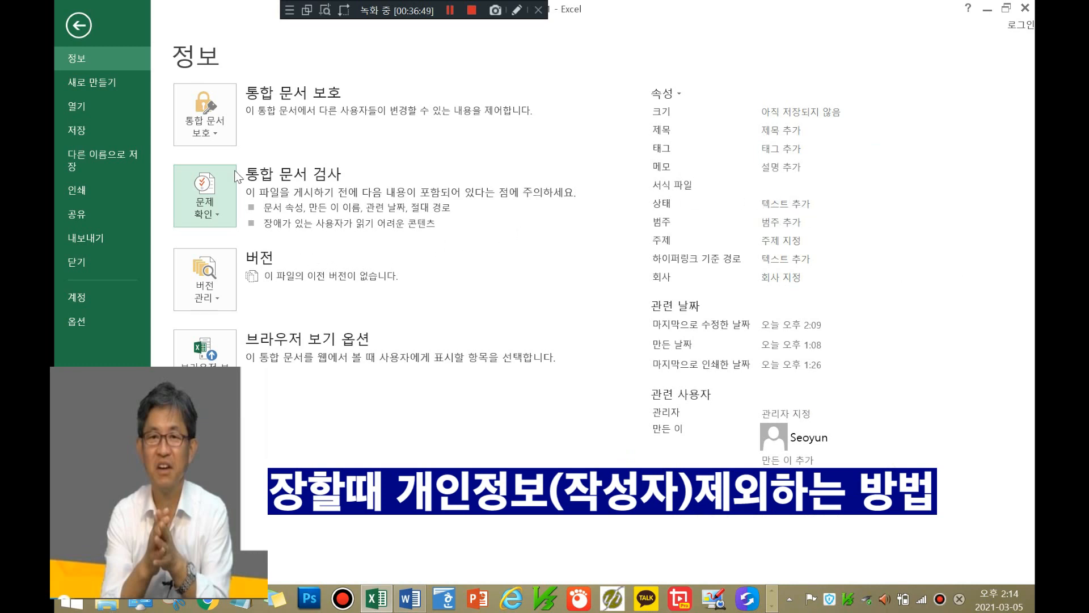
Step: Leave backstage for the worksheet and select cell I10
{"action": "left_click", "coordinate": [83, 26]}
{"action": "left_click", "coordinate": [651, 246]}
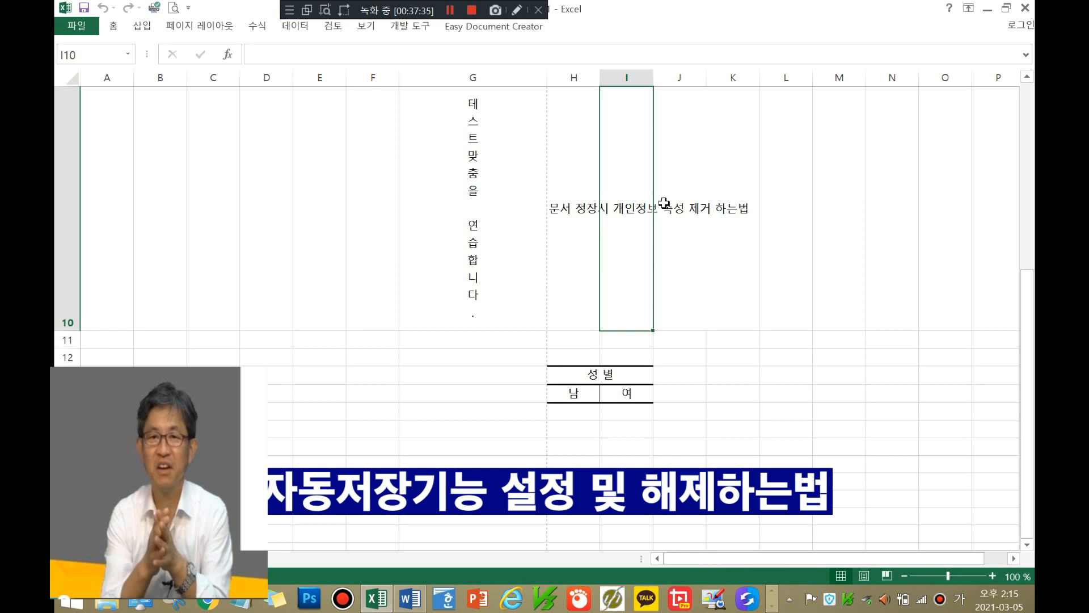
{"action": "left_click", "coordinate": [84, 30]}
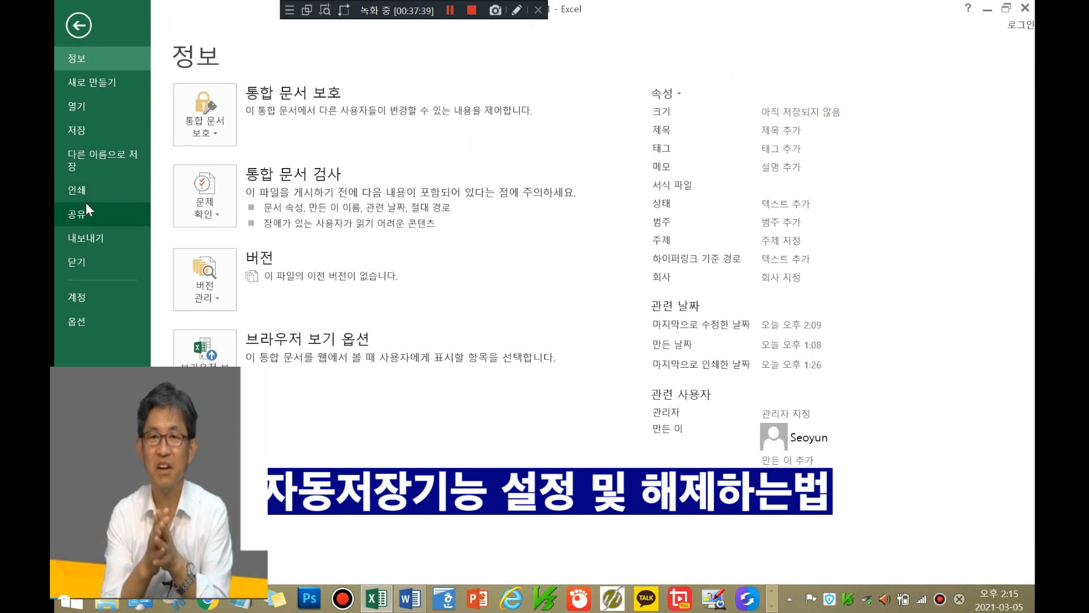
{"action": "left_click", "coordinate": [81, 320]}
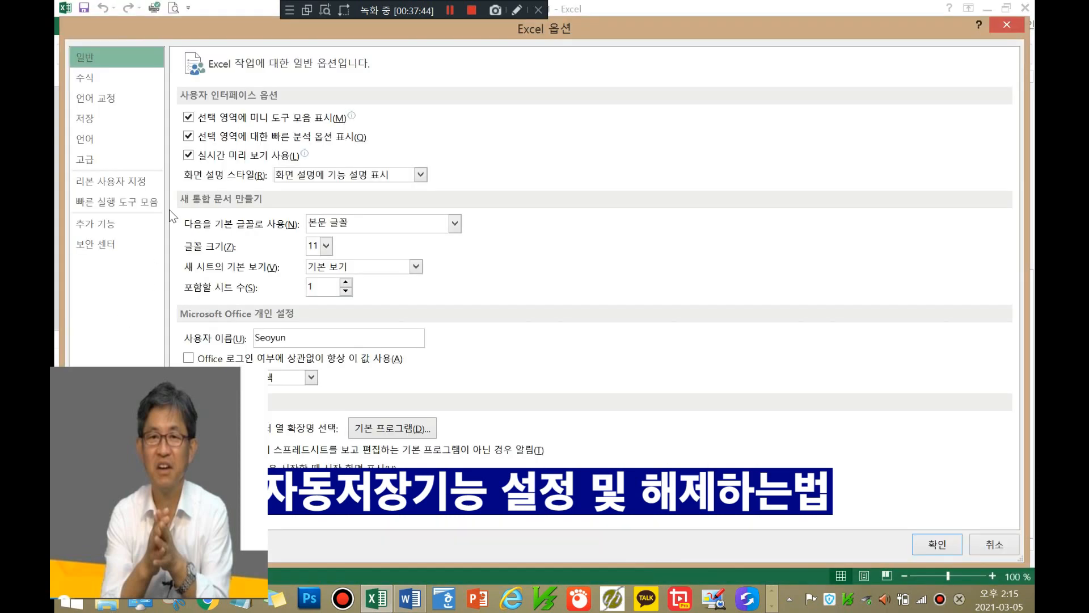
{"action": "left_click", "coordinate": [107, 120]}
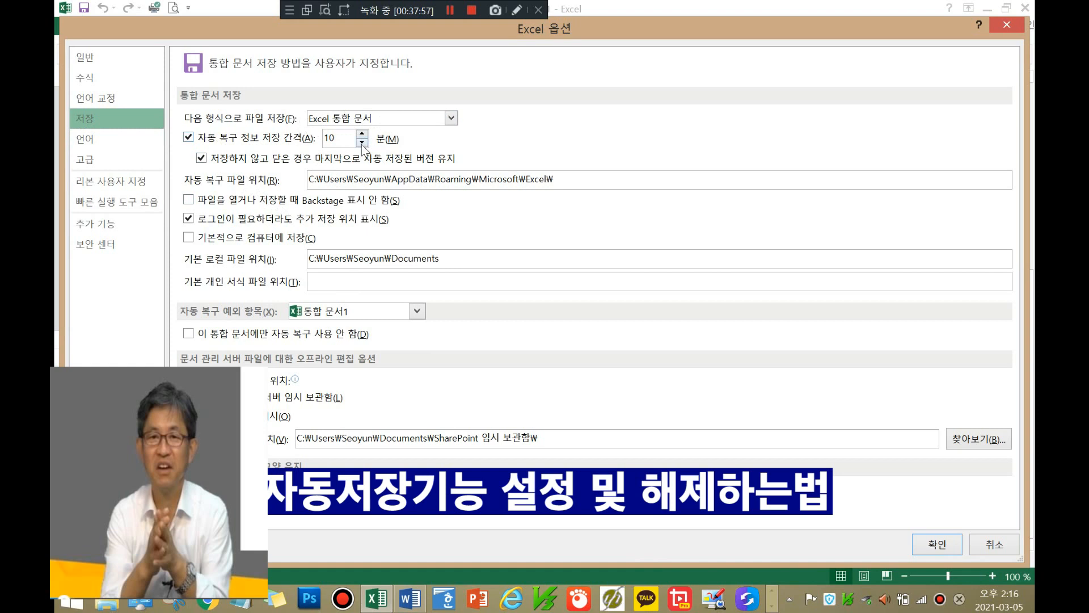
{"action": "left_click", "coordinate": [188, 138]}
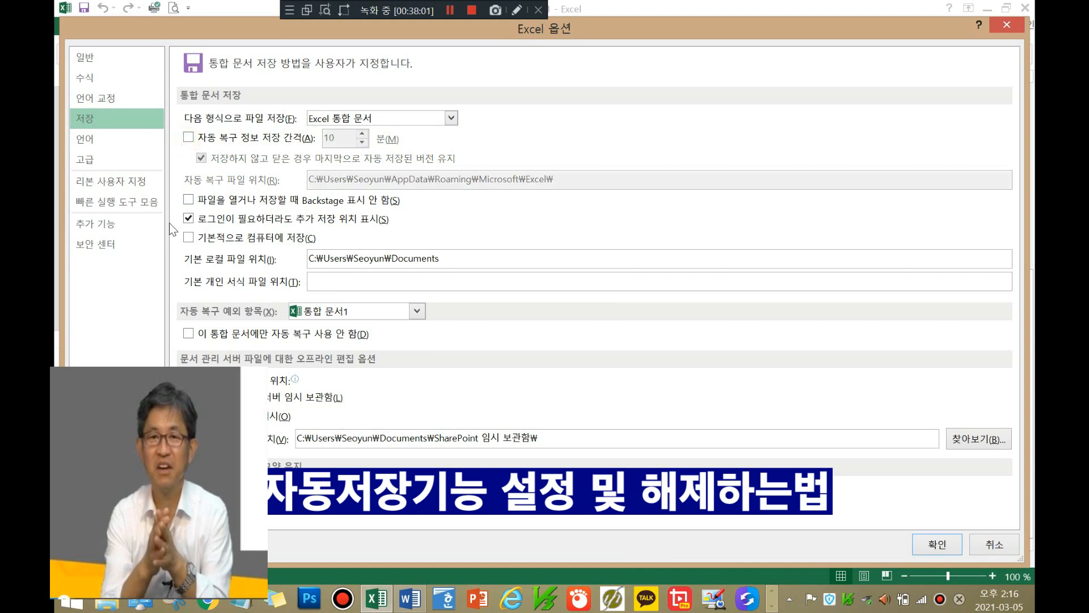
{"action": "left_click", "coordinate": [189, 138]}
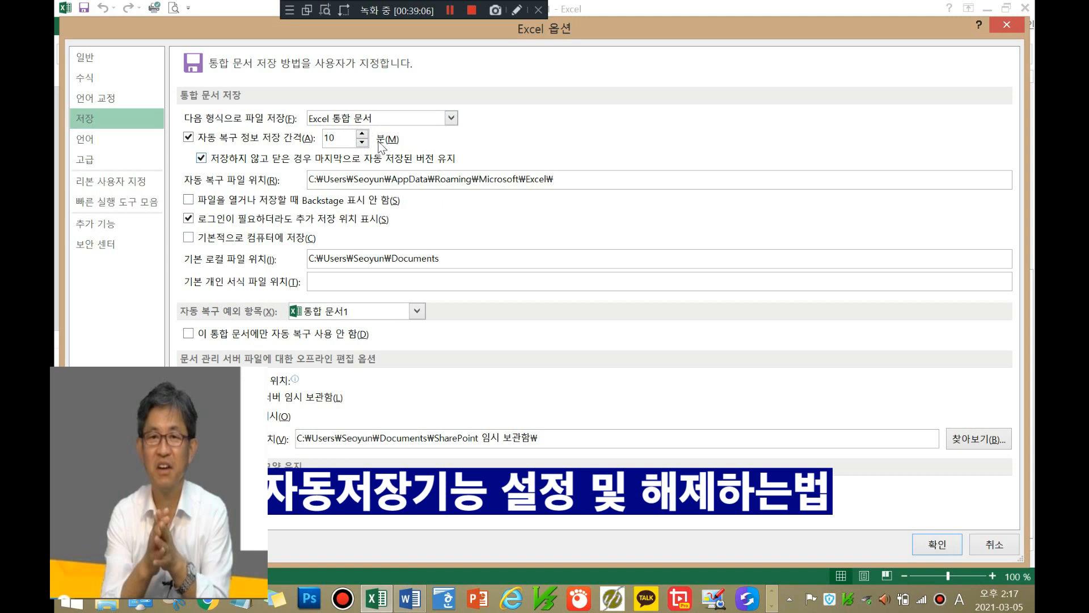
{"action": "left_click", "coordinate": [188, 139]}
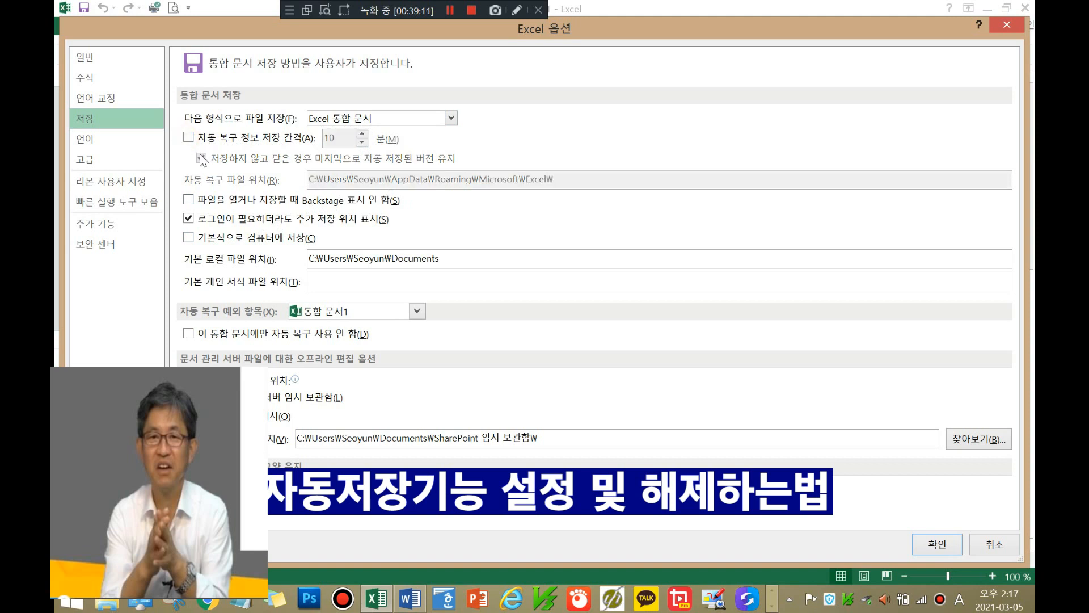
{"action": "left_click", "coordinate": [189, 138]}
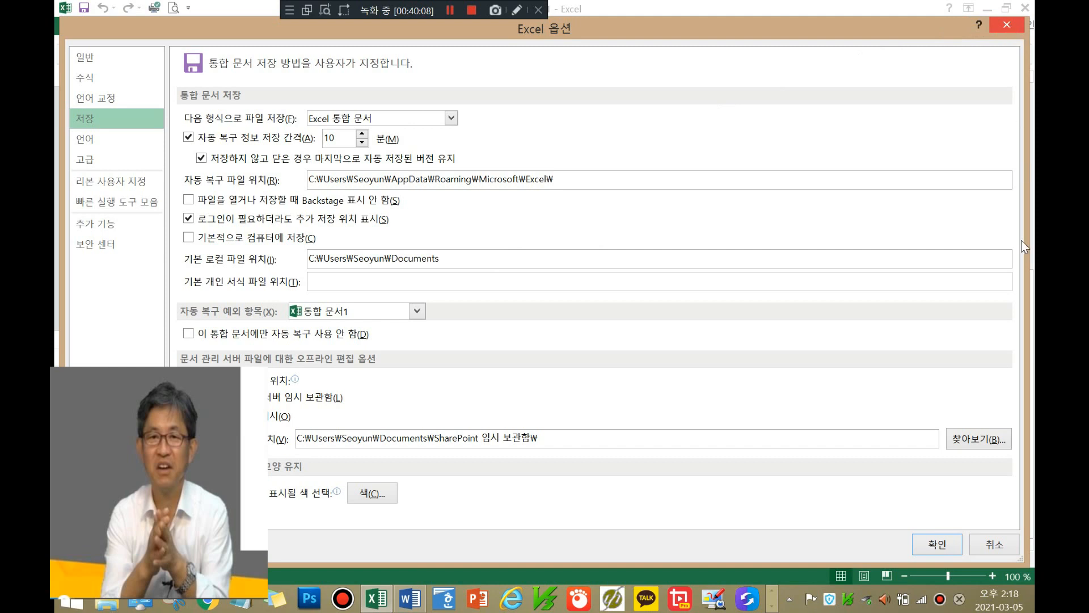
{"action": "left_click", "coordinate": [937, 544]}
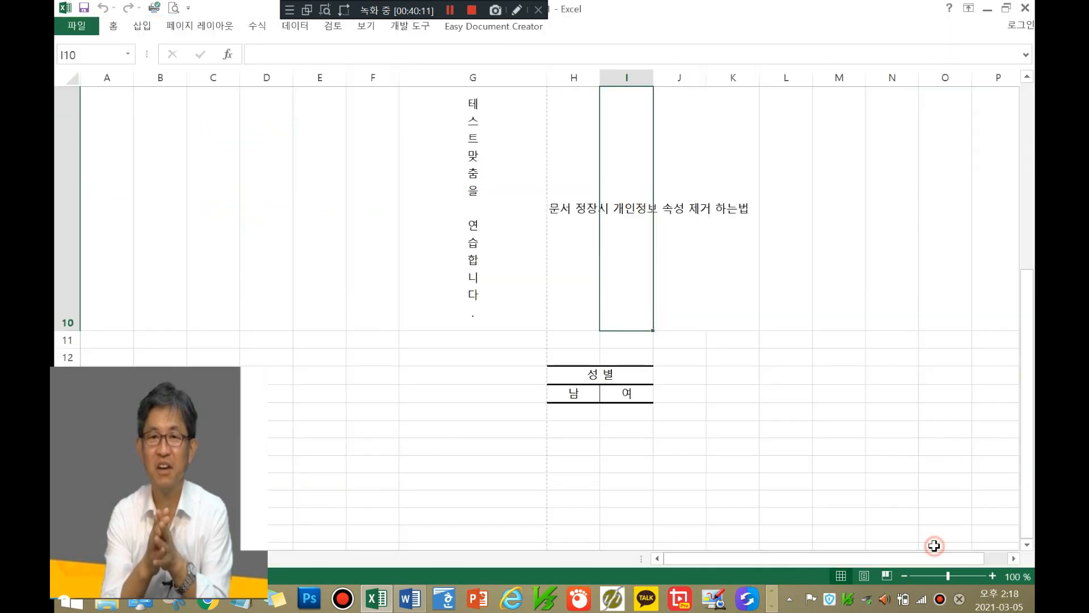
Step: Select K10, then move the selection to cell G12
{"action": "left_click", "coordinate": [741, 251]}
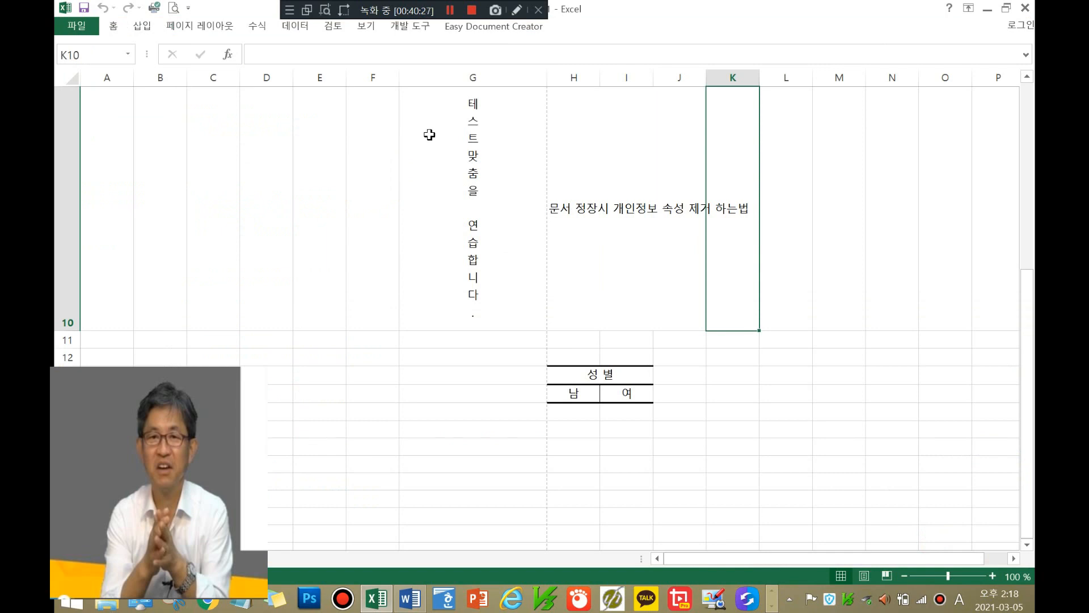
{"action": "left_click", "coordinate": [419, 351]}
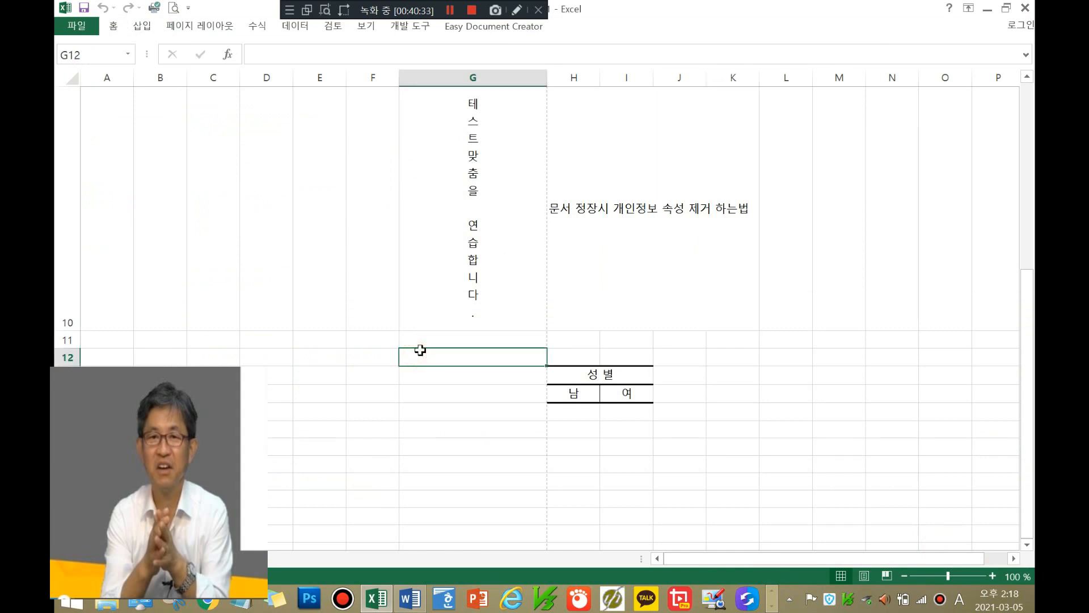
Step: Enter '지금은 배운 것을 5분간 연습하는 시간입니다.' in G12 using Korean input, then commit it
{"action": "type", "text": "wlr"}
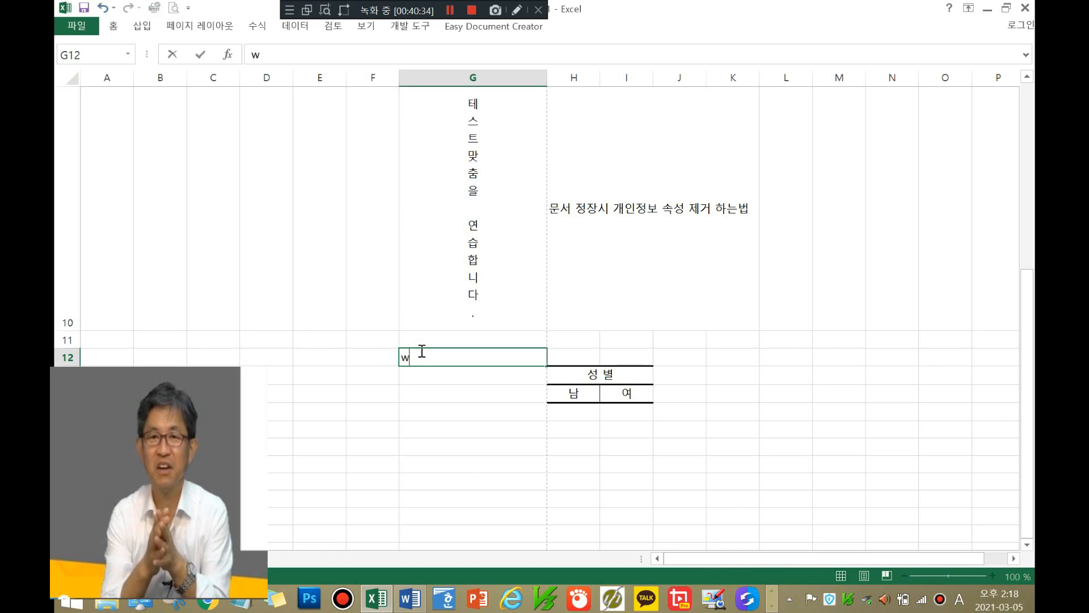
{"action": "key", "text": "BackSpace"}
{"action": "key", "text": "BackSpace"}
{"action": "key", "text": "BackSpace"}
{"action": "key", "text": "Hangul"}
{"action": "type", "text": "지금은 배운 것"}
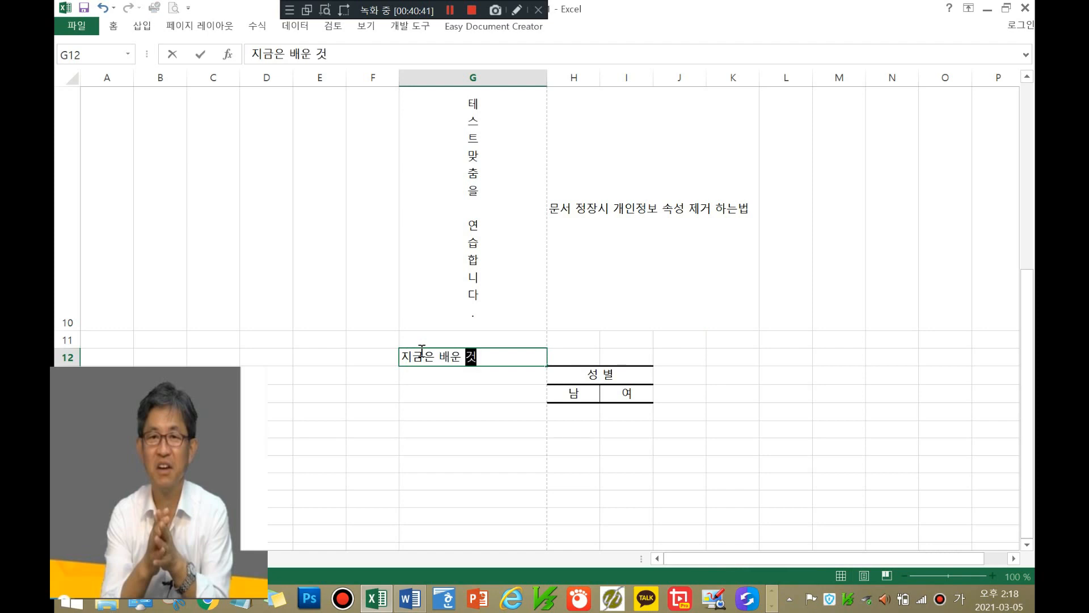
{"action": "type", "text": "을 며"}
{"action": "key", "text": "BackSpace"}
{"action": "key", "text": "BackSpace"}
{"action": "type", "text": "5분간 연"}
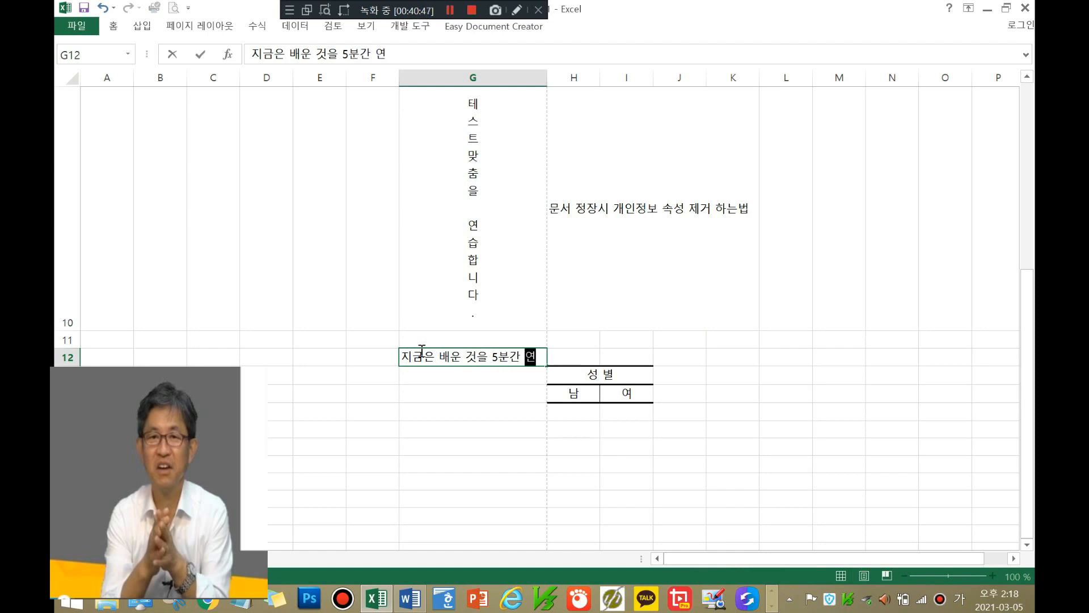
{"action": "type", "text": "습하는 시가"}
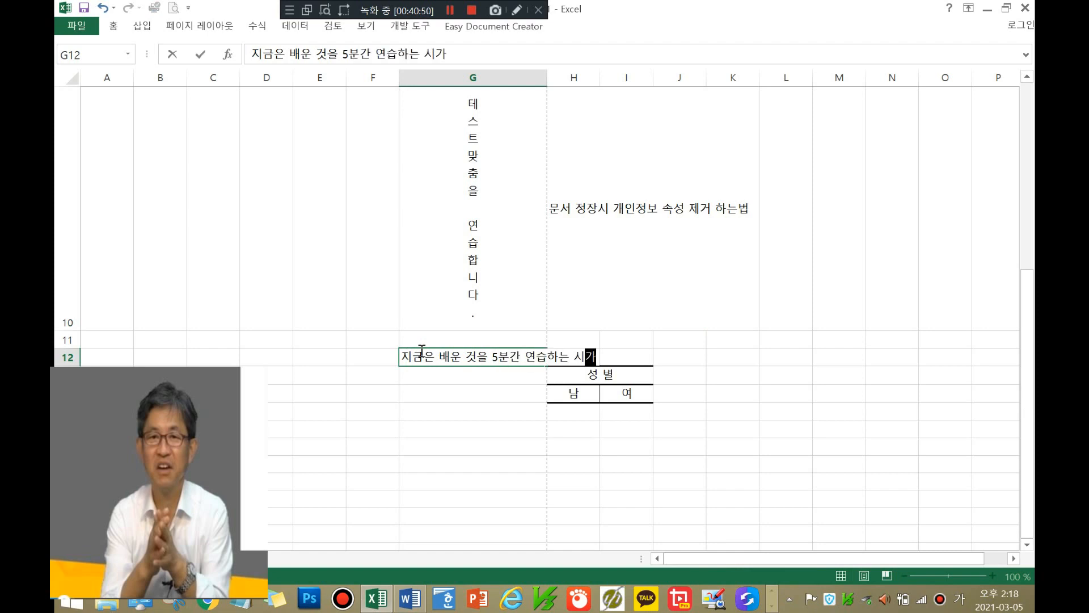
{"action": "type", "text": "간입니다."}
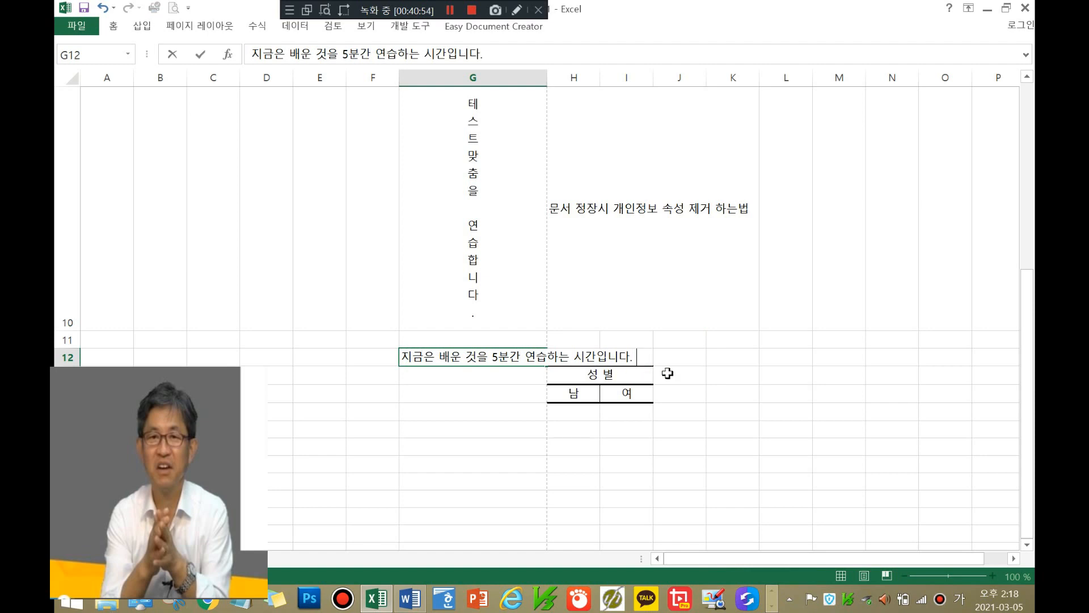
{"action": "left_click", "coordinate": [697, 379]}
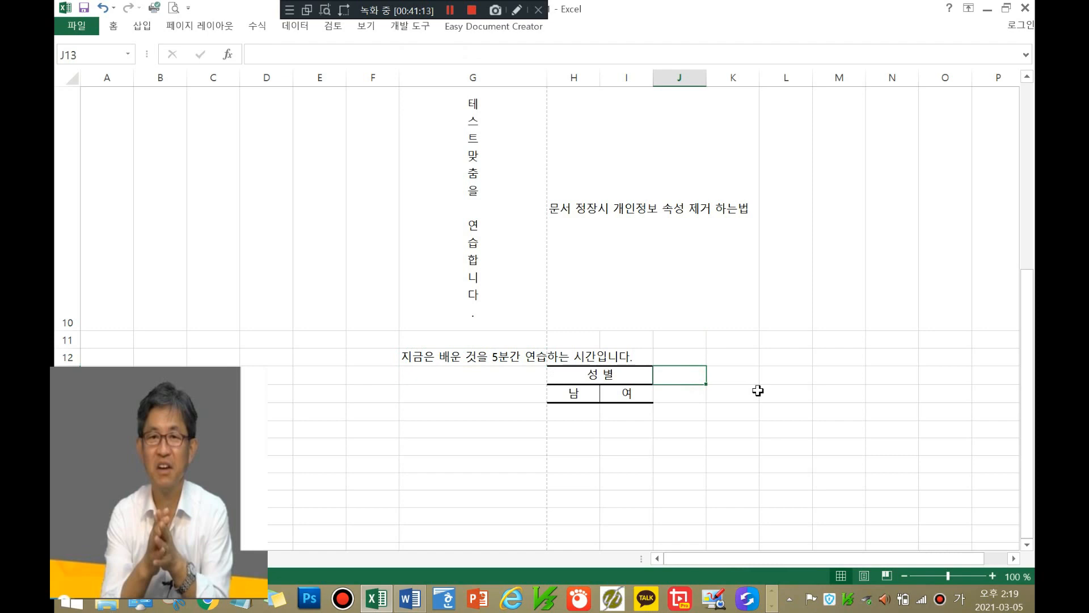
{"action": "left_click", "coordinate": [450, 11]}
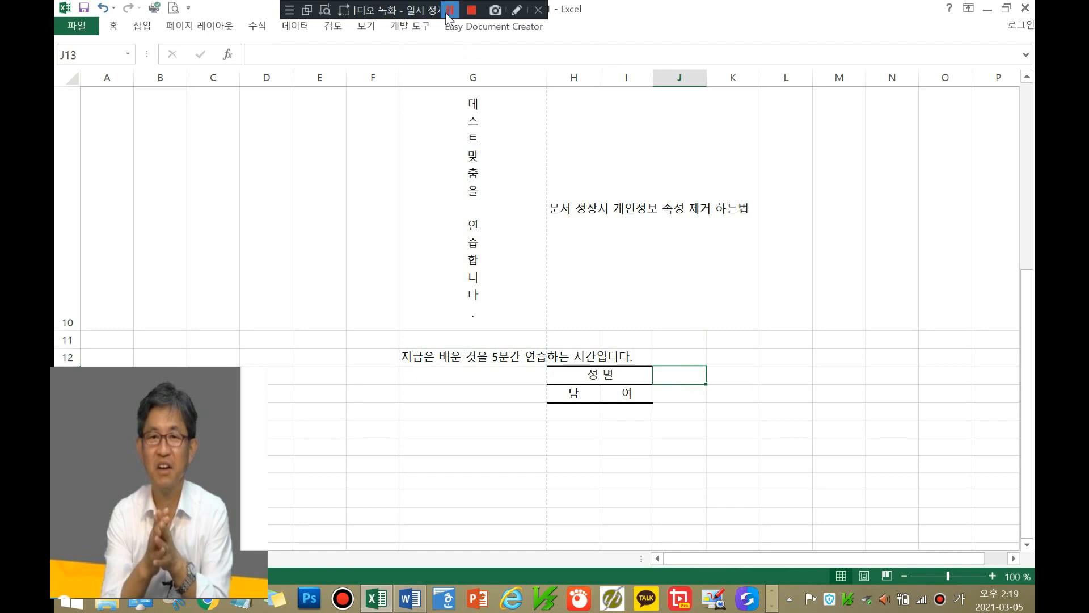